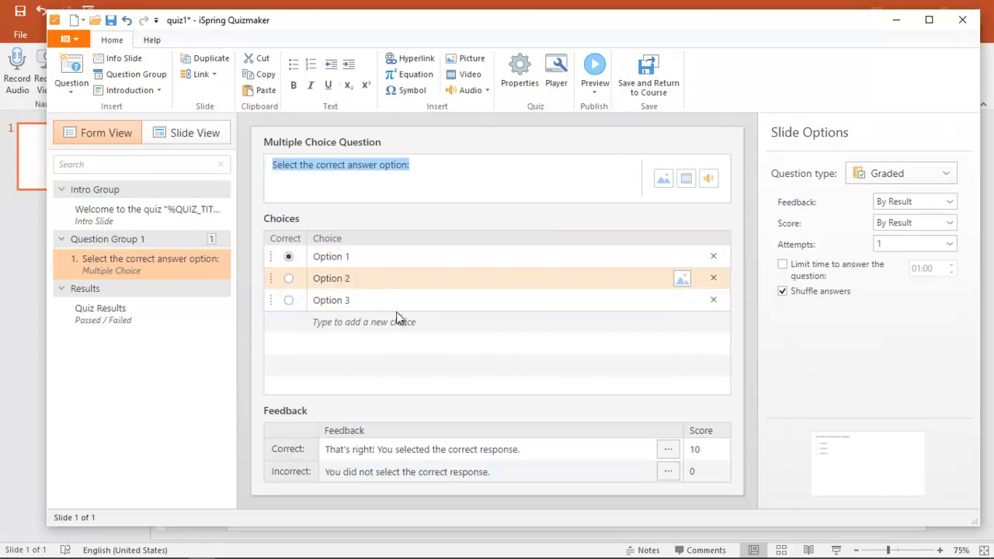
Switch to Document1 in Word and copy the first question paragraph, beginning "Keselamatan dan Kesehatan Kerja (K3)"
left_click(175, 549)
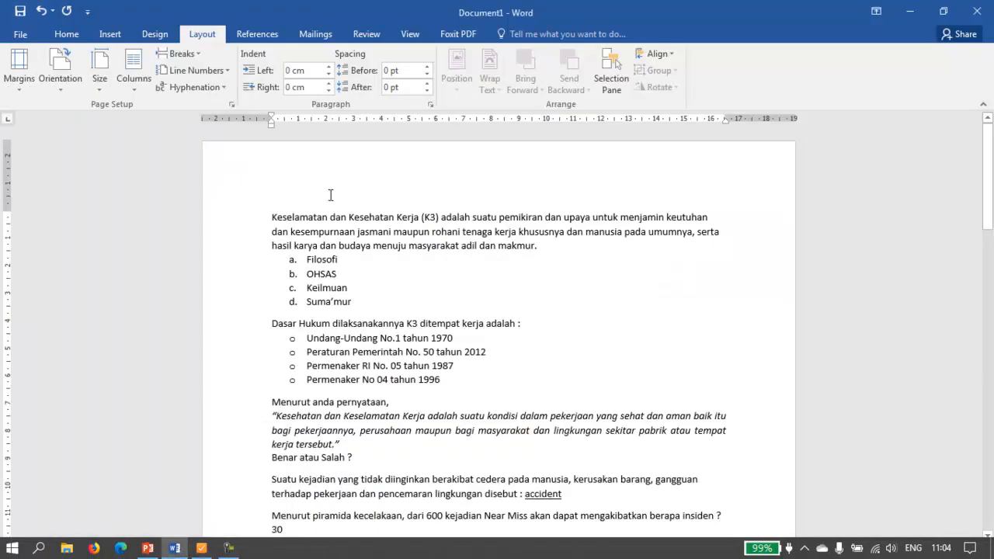
left_click_drag(270, 217, 541, 246)
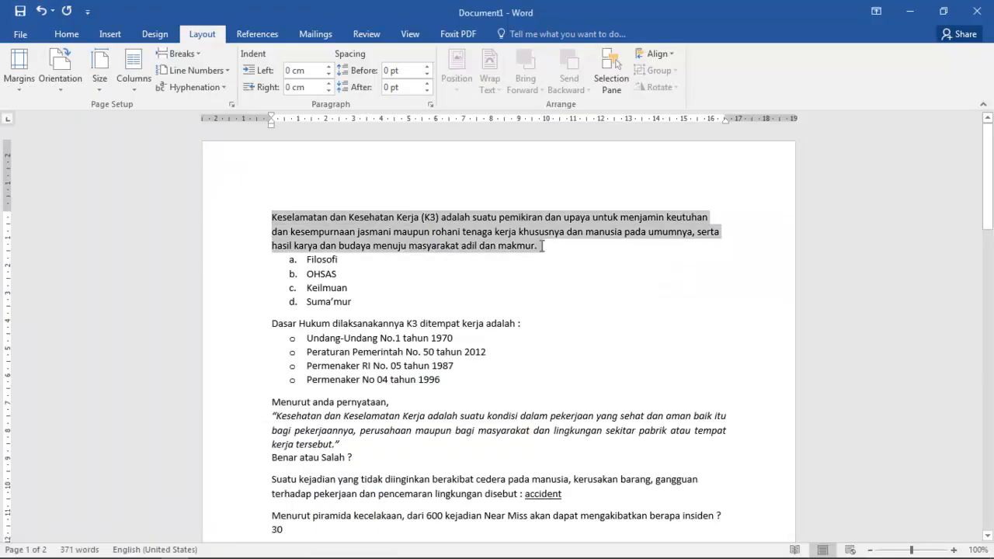
right_click(441, 250)
left_click(474, 277)
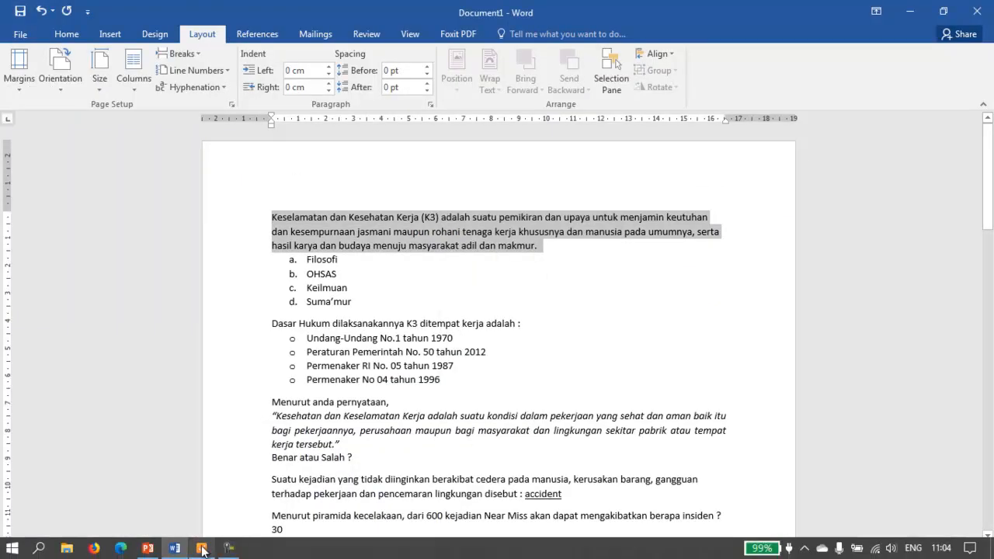
Return to iSpring Quizmaker and replace the multiple choice question's placeholder text with the copied K3 paragraph
left_click(142, 549)
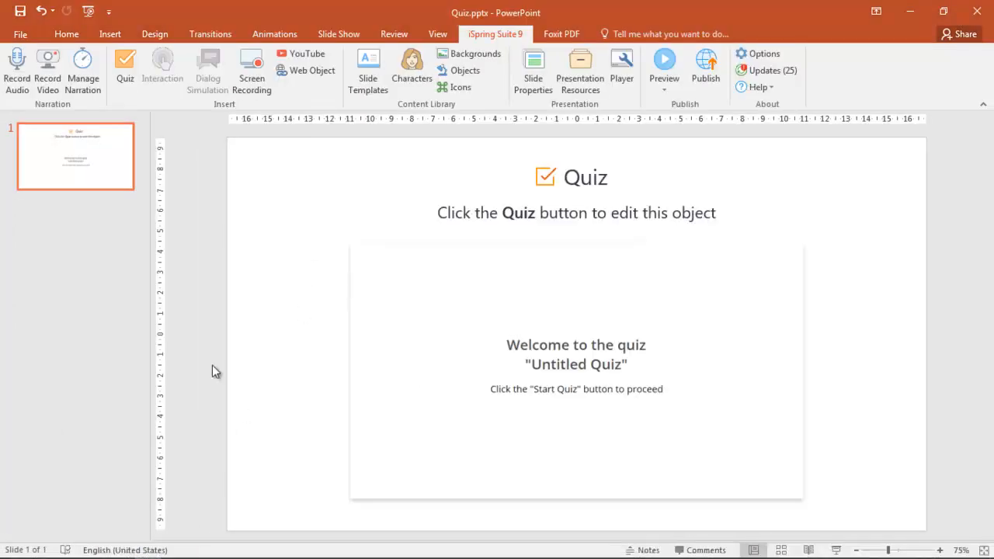
left_click(147, 478)
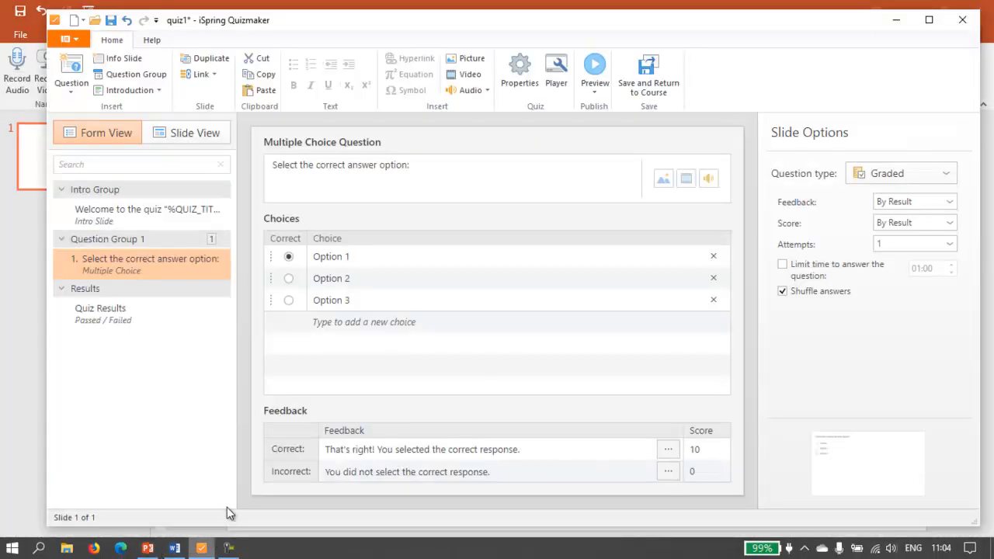
right_click(346, 167)
left_click(447, 160)
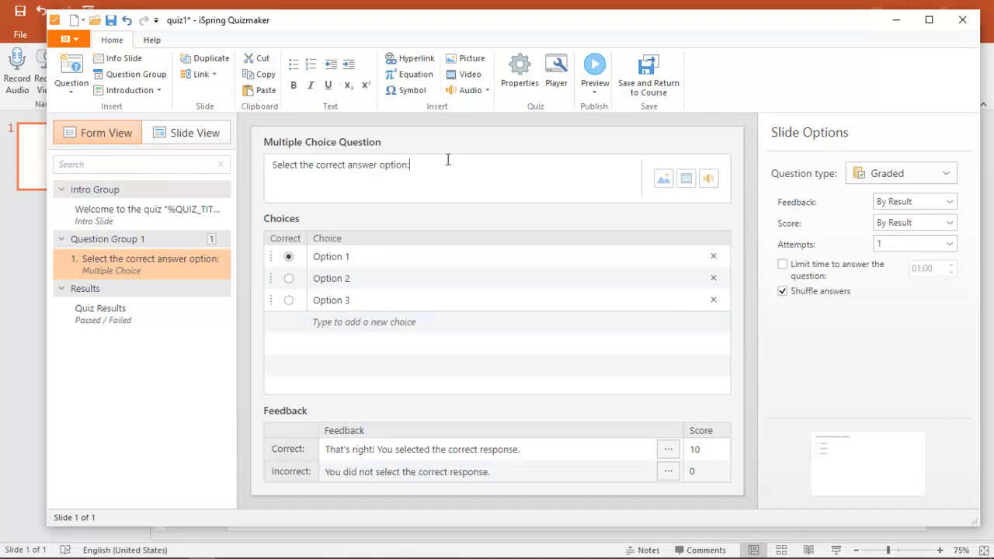
triple_click(388, 164)
right_click(292, 170)
left_click(324, 212)
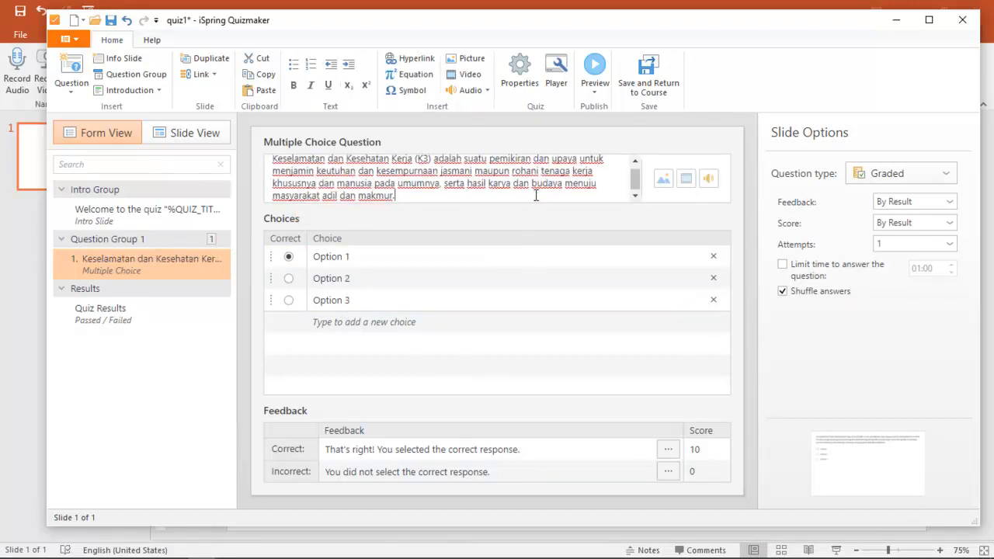
Copy the answer "Filosofi" under the first question in the Word document and return to iSpring Quizmaker
left_click(174, 548)
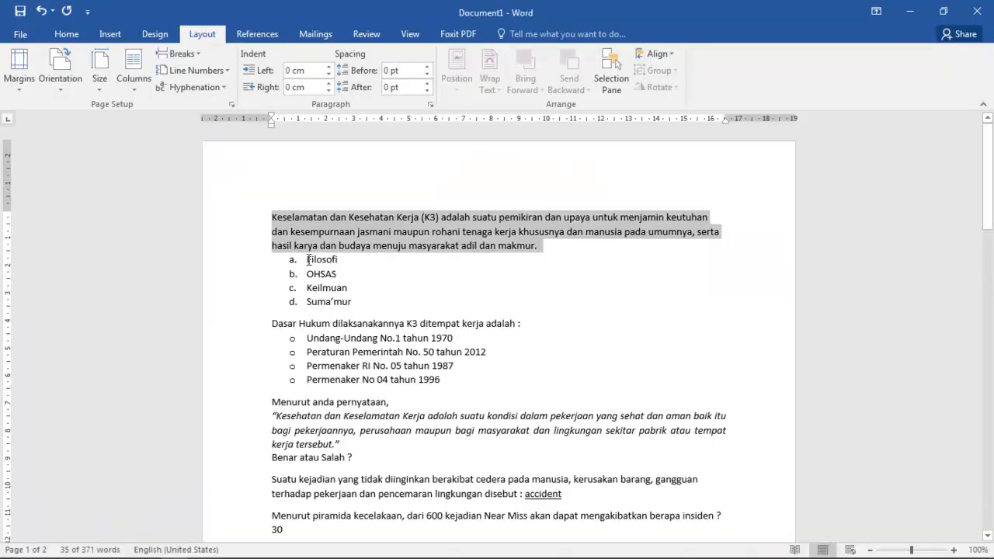
left_click_drag(307, 260, 339, 260)
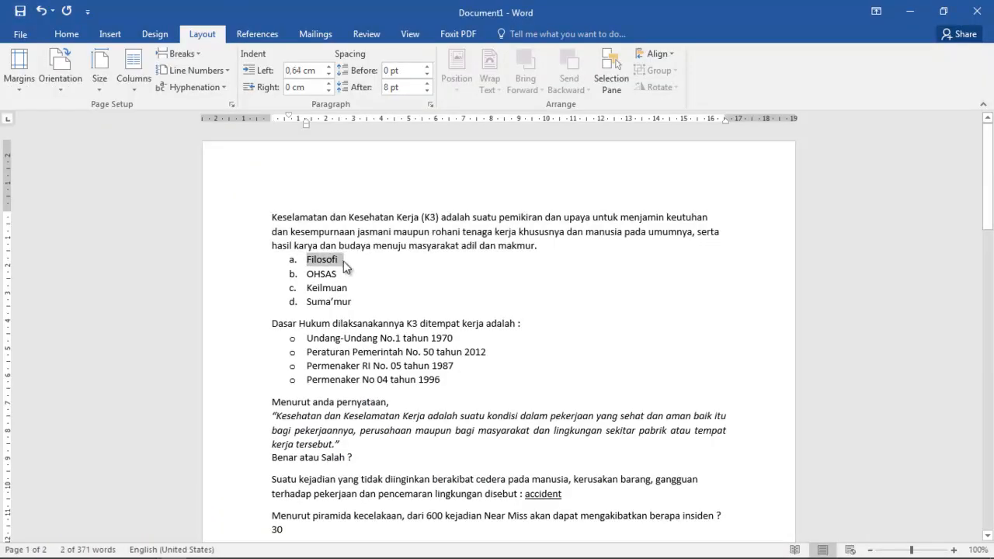
key("alt+Tab")
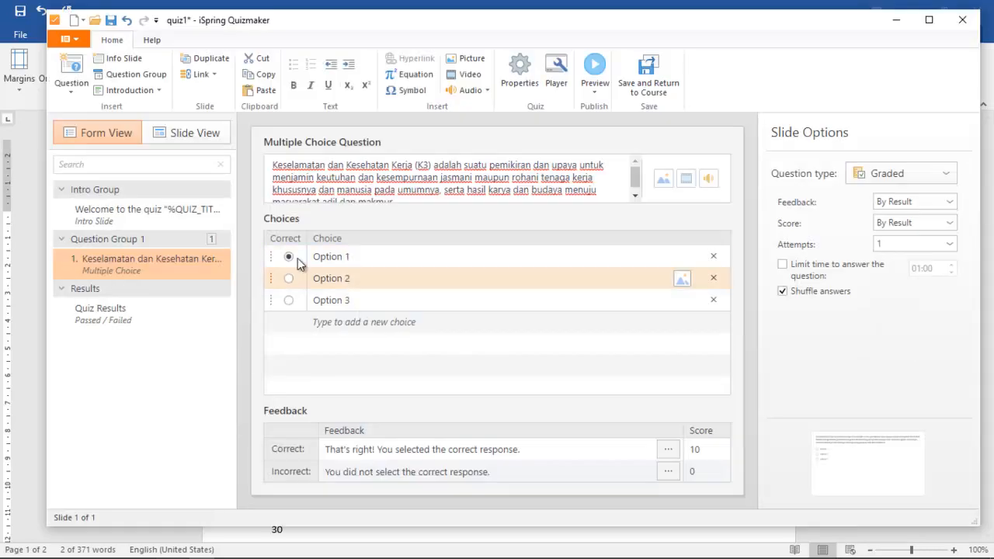
Replace the first choice with the copied "Filosofi", removing the leftover placeholder text and list letter before it
left_click(318, 256)
left_click_drag(315, 256, 379, 254)
left_click(379, 254)
key("BackSpace")
type("a.")
key("ctrl+v")
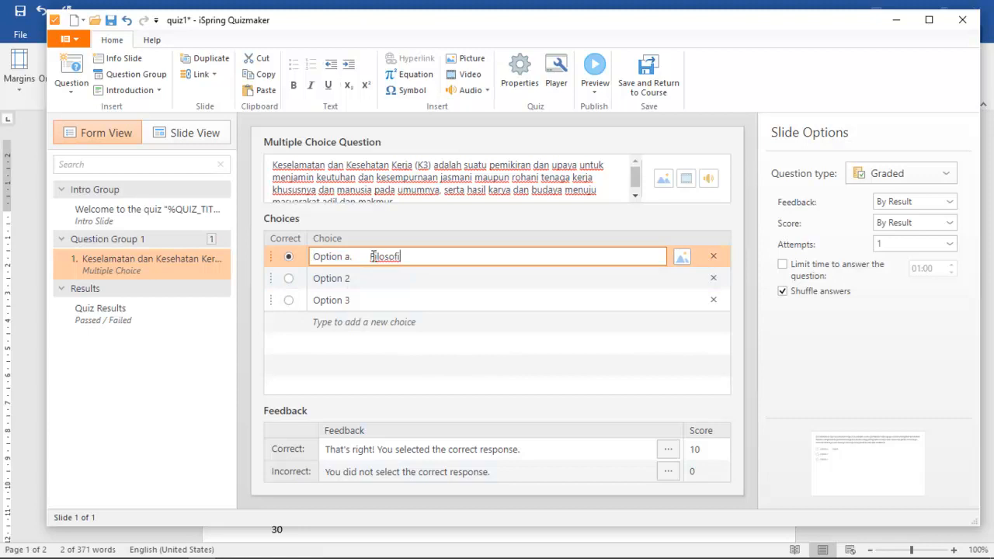
left_click(372, 256)
key("BackSpace")
key("BackSpace")
key("BackSpace")
key("BackSpace")
key("BackSpace")
key("BackSpace")
key("BackSpace")
key("BackSpace")
key("BackSpace")
key("BackSpace")
key("BackSpace")
key("BackSpace")
key("BackSpace")
key("BackSpace")
key("BackSpace")
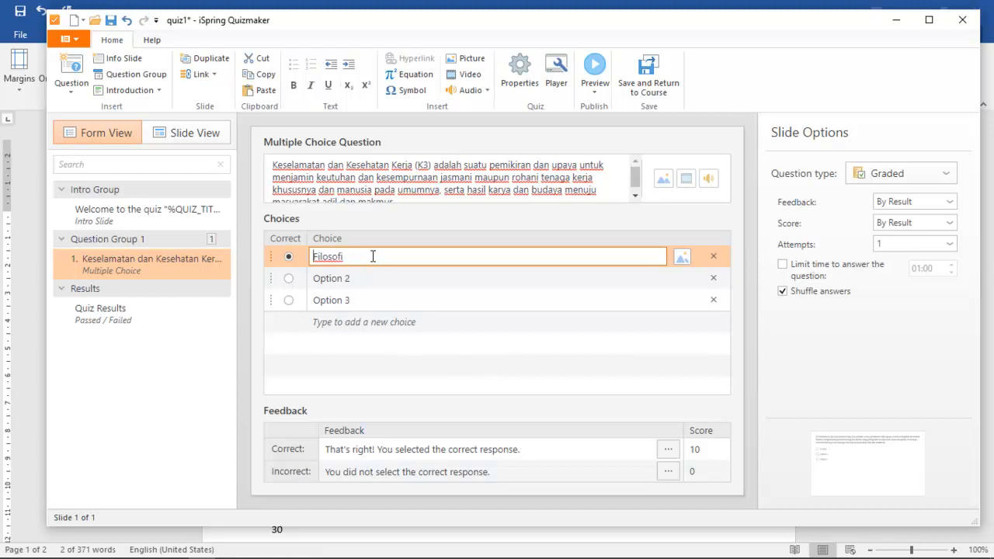
Change the second choice to "OHSAS" and the third choice to "Keilmuan"
left_click(351, 277)
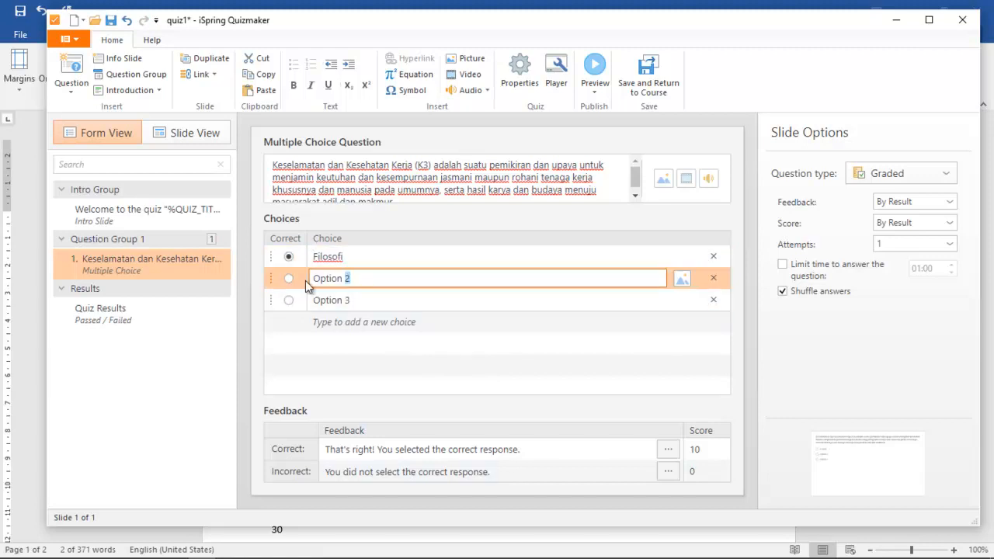
type("OHSAS")
key("Tab")
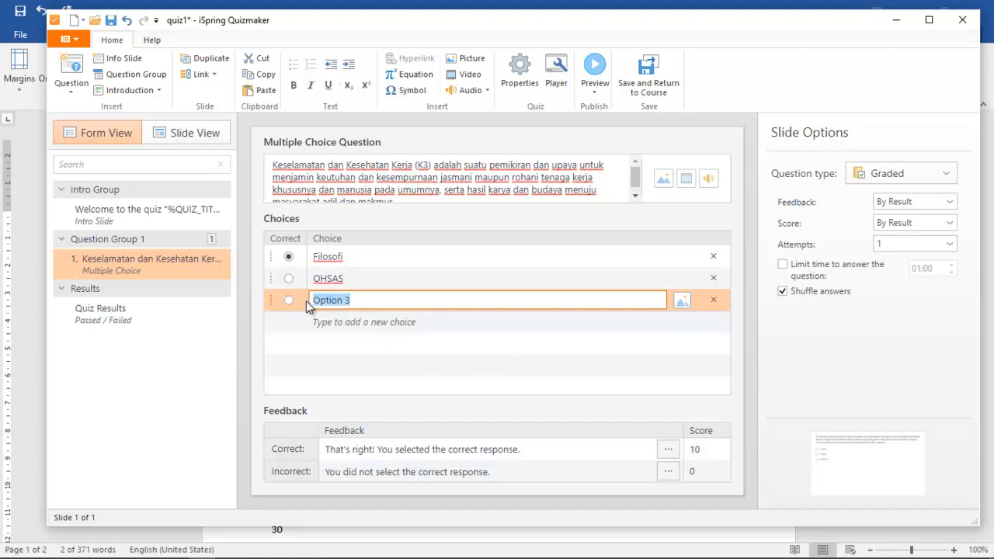
type("Keilmuan")
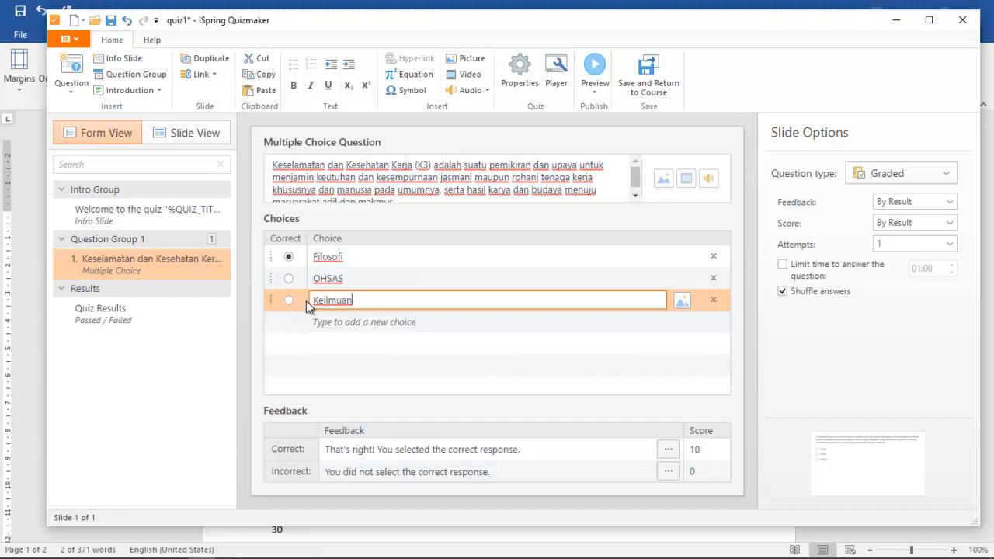
Add a fourth choice reading "Suma'mur" to the question
left_click(363, 324)
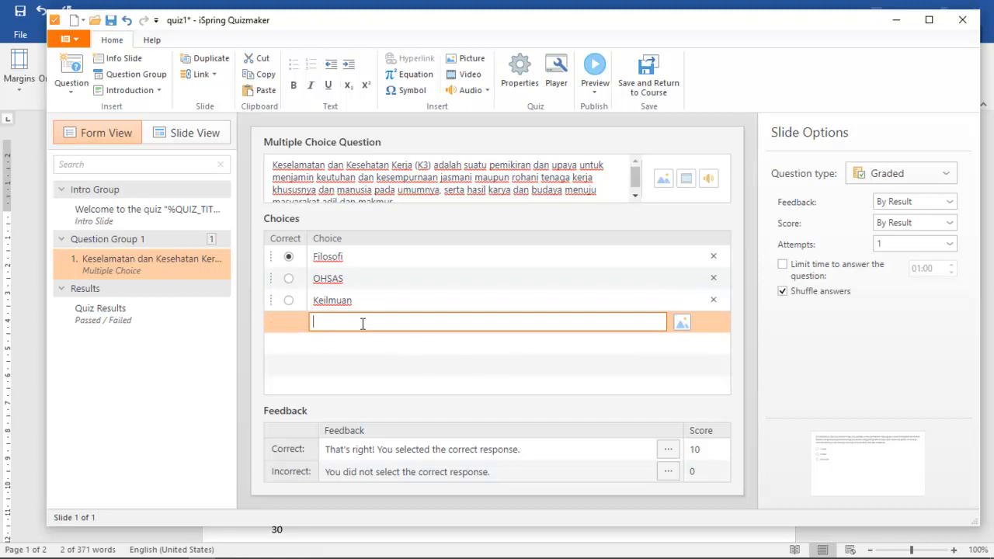
type("Suma")
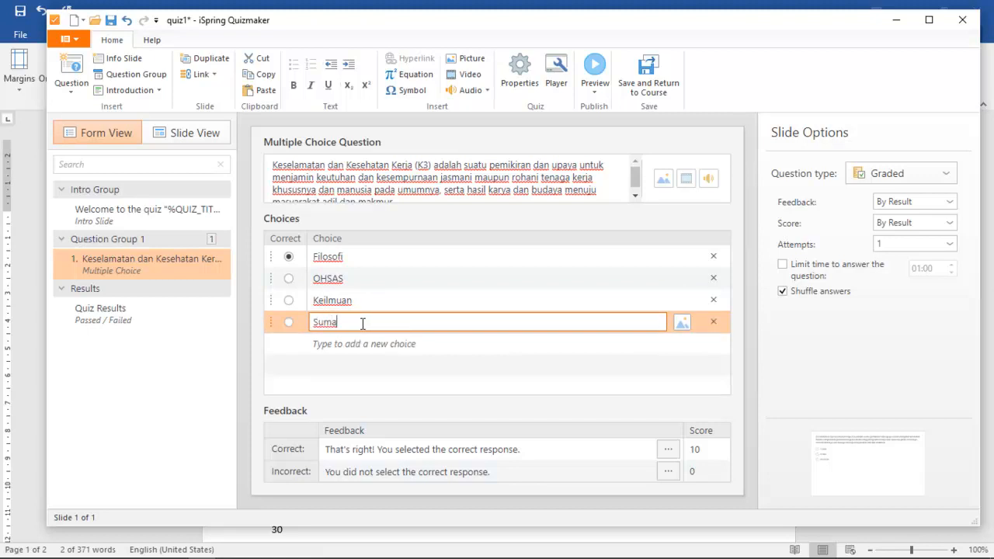
type("'mur")
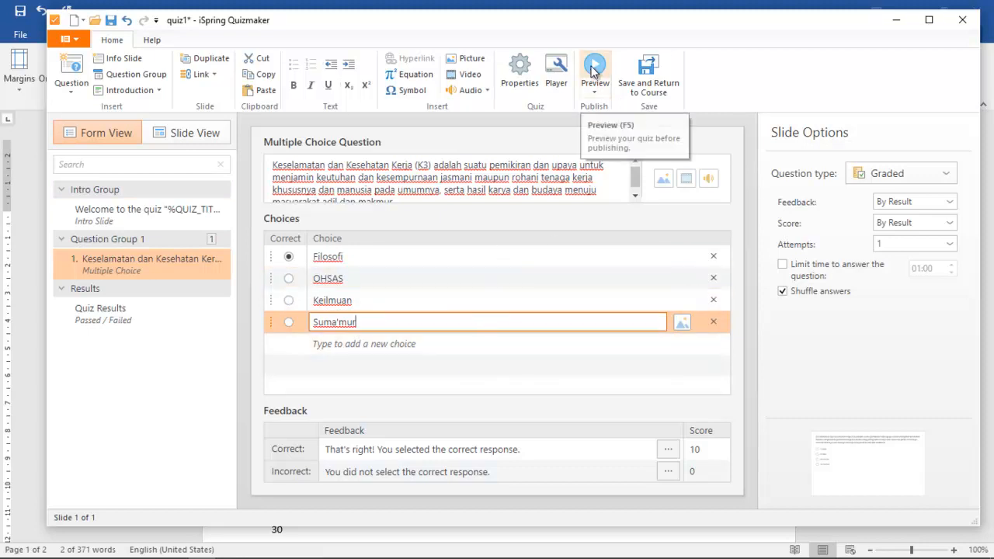
Preview the question, submit OHSAS as the answer to check the feedback, and close the preview
left_click(595, 93)
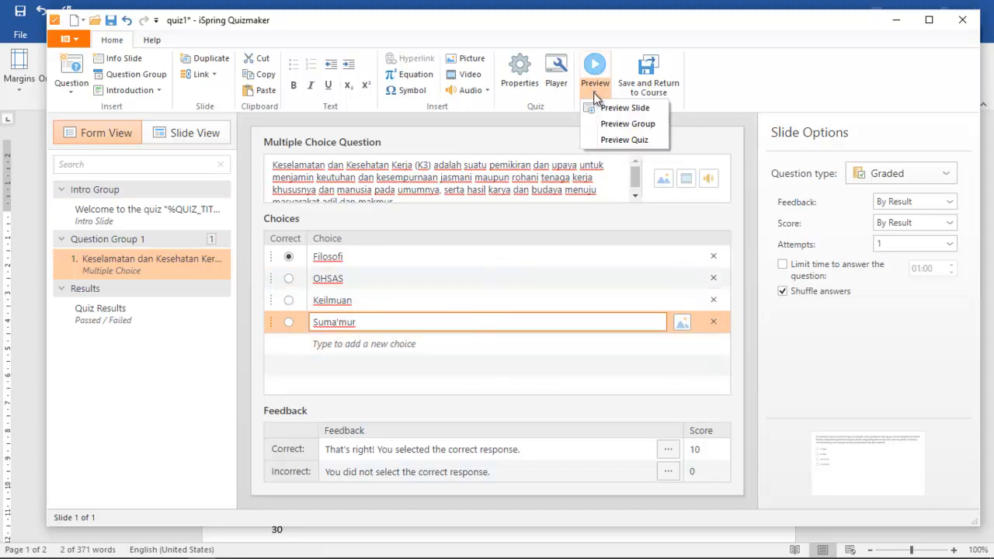
left_click(611, 117)
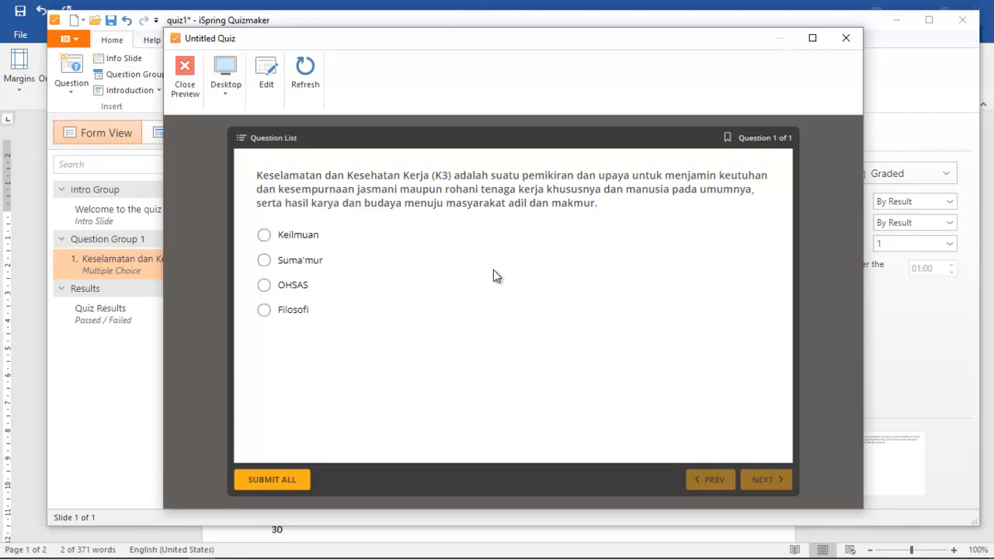
left_click(265, 287)
left_click(280, 480)
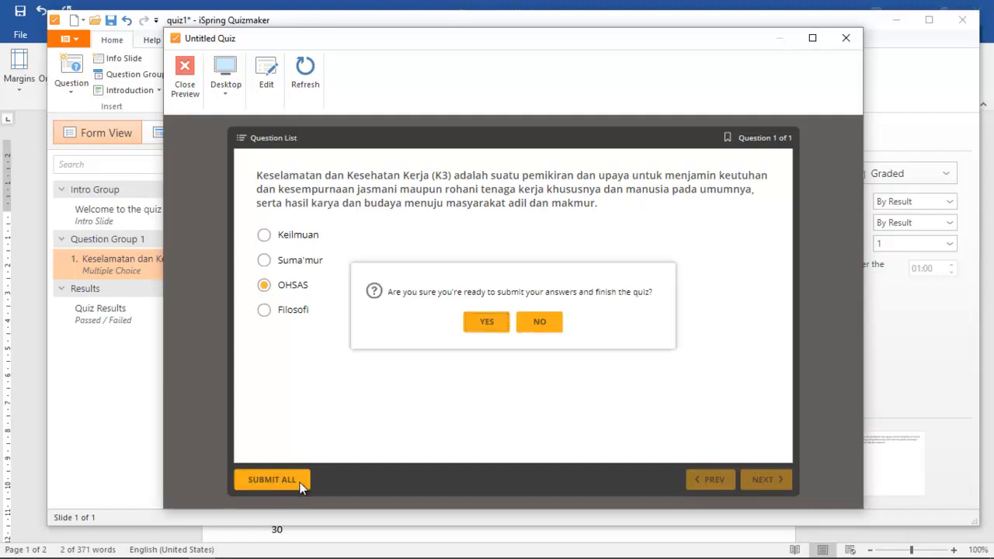
left_click(484, 324)
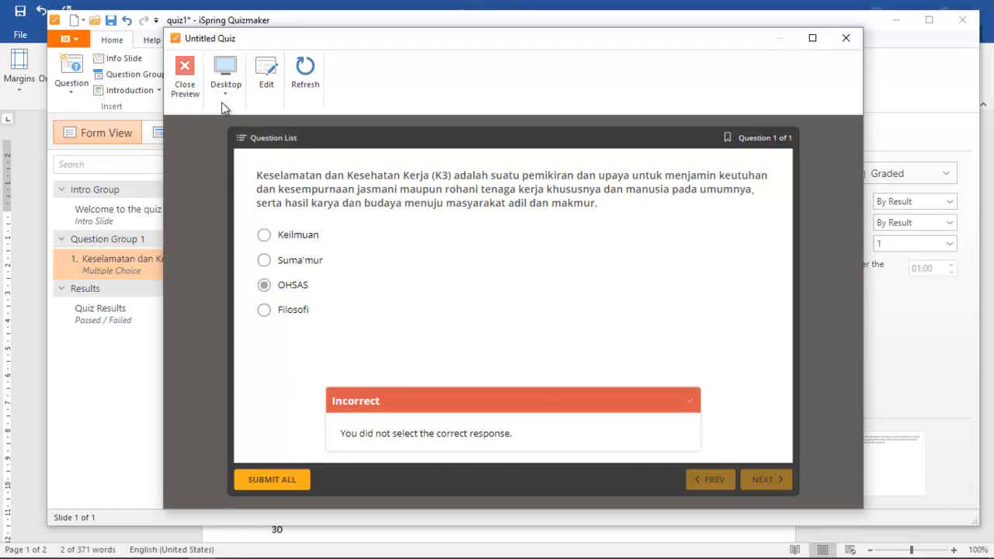
left_click(188, 74)
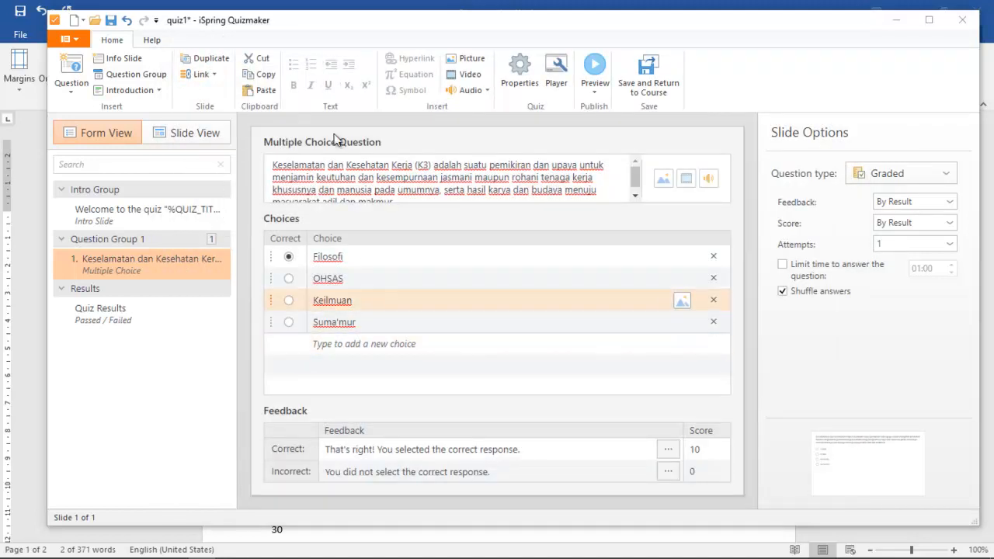
Set the quiz player's answer submission to one question at a time, and apply the player settings
left_click(602, 89)
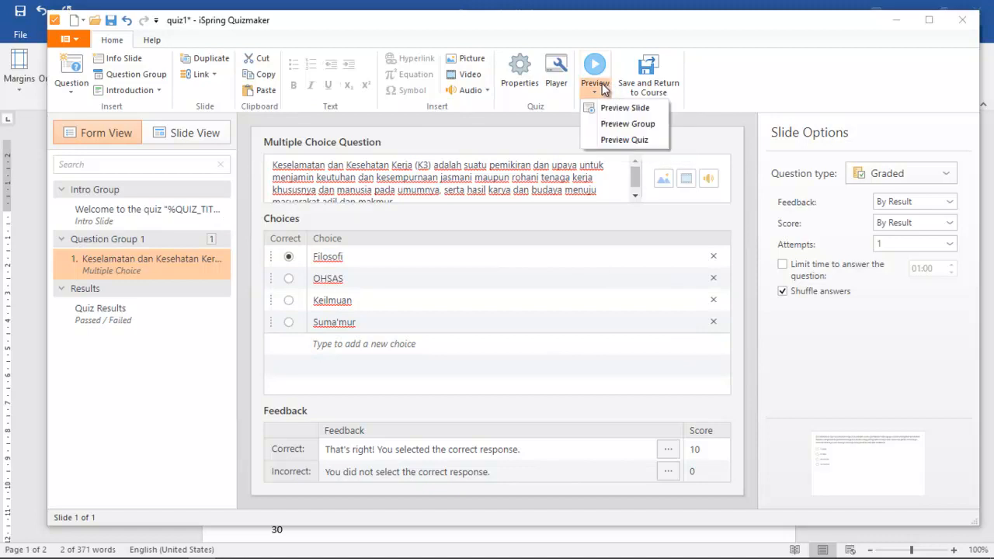
left_click(564, 71)
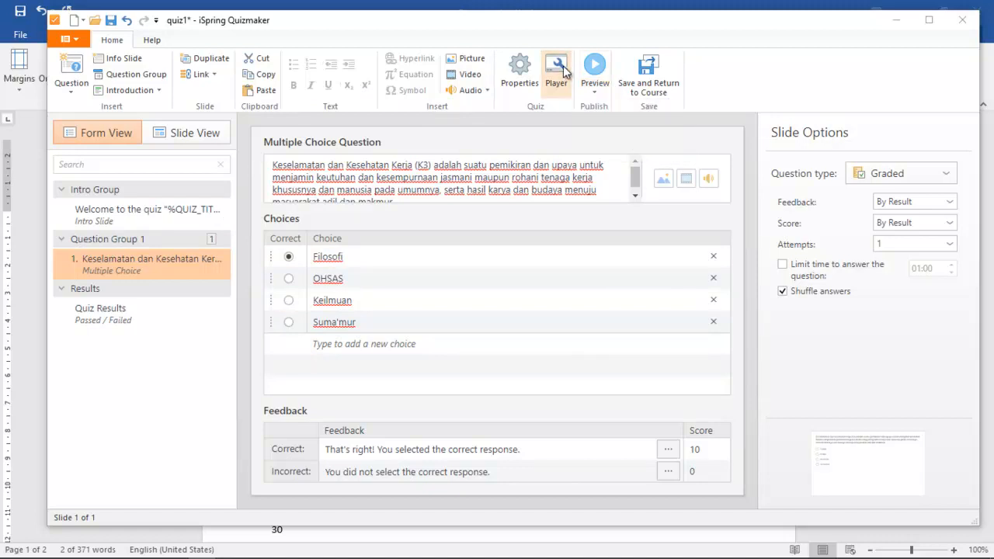
left_click(565, 71)
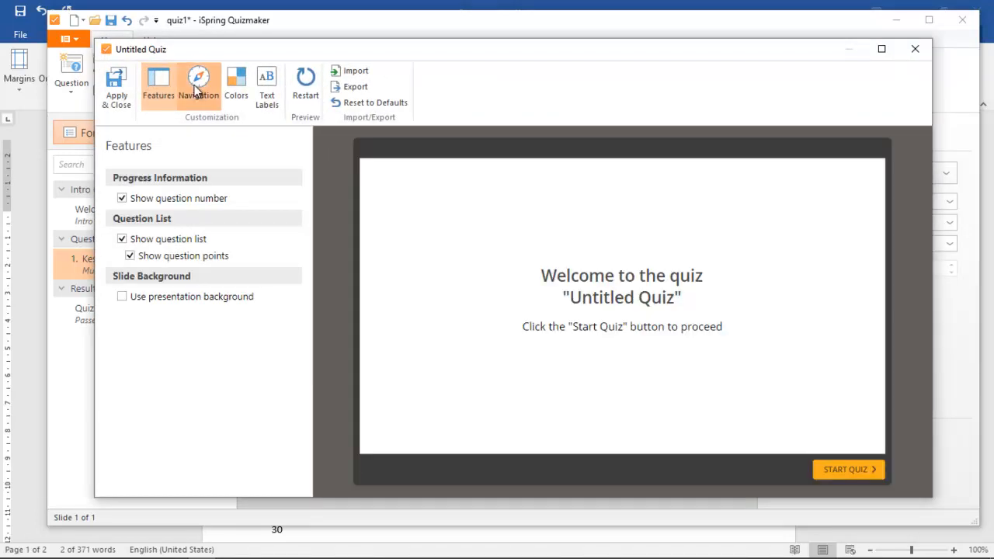
left_click(199, 90)
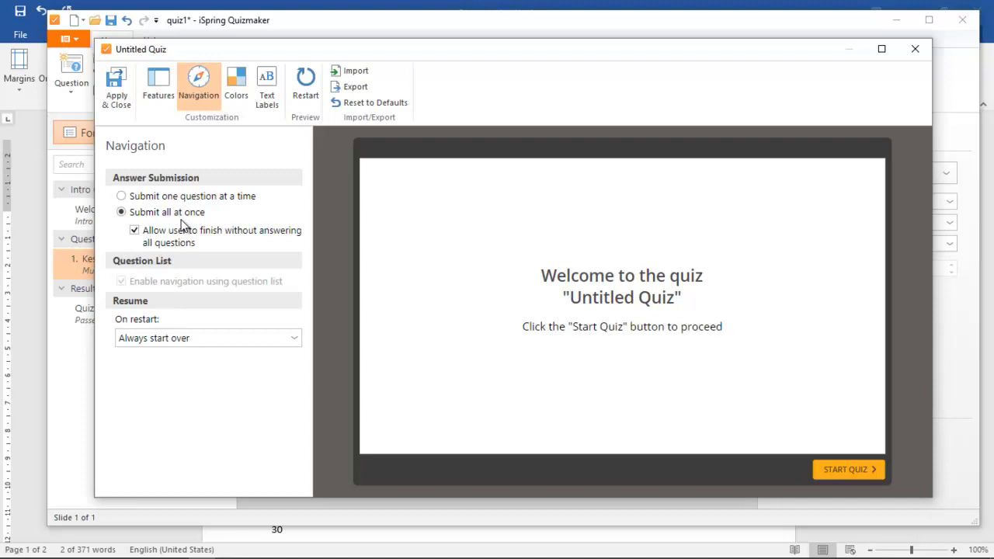
left_click(124, 195)
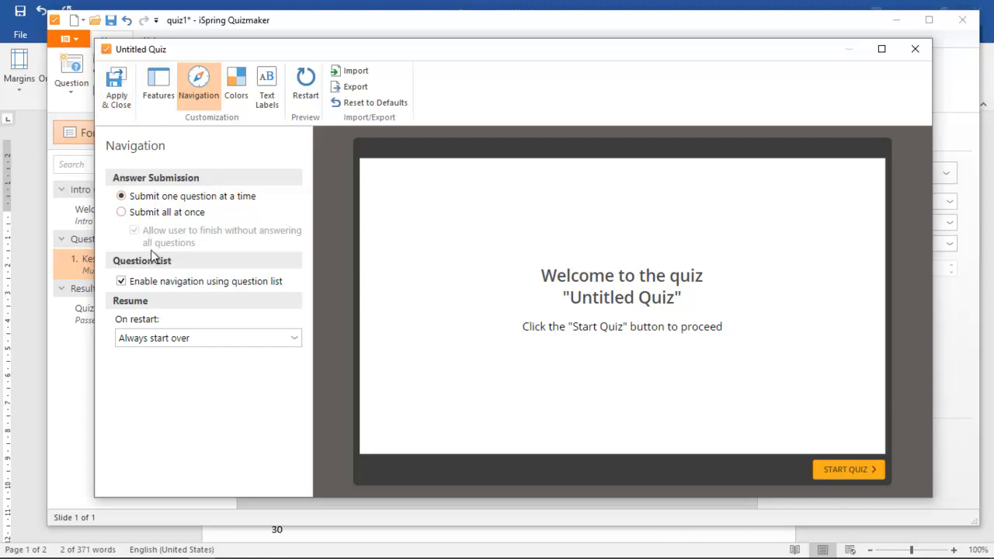
left_click(116, 87)
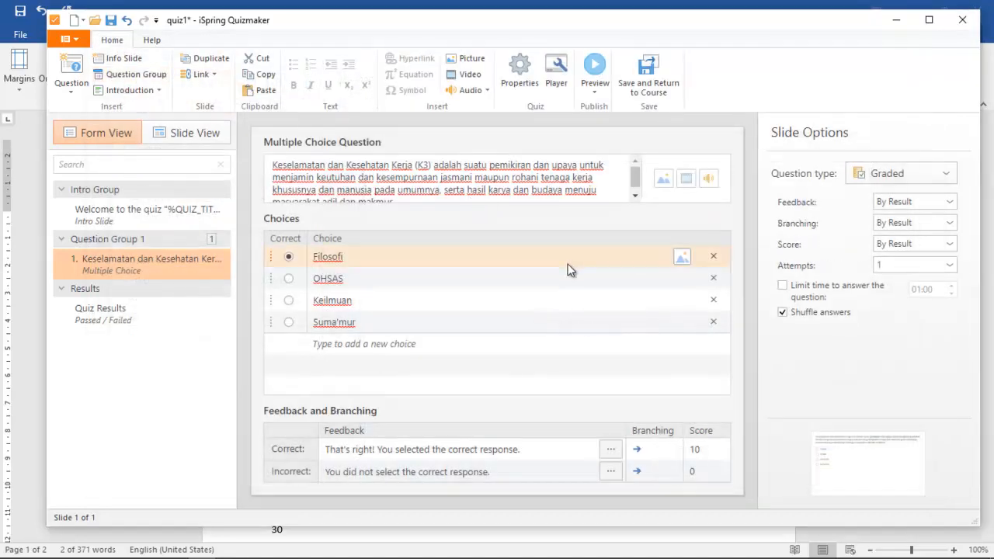
Preview the question slide again and submit Keilmuan to check the feedback for a wrong answer
left_click(594, 87)
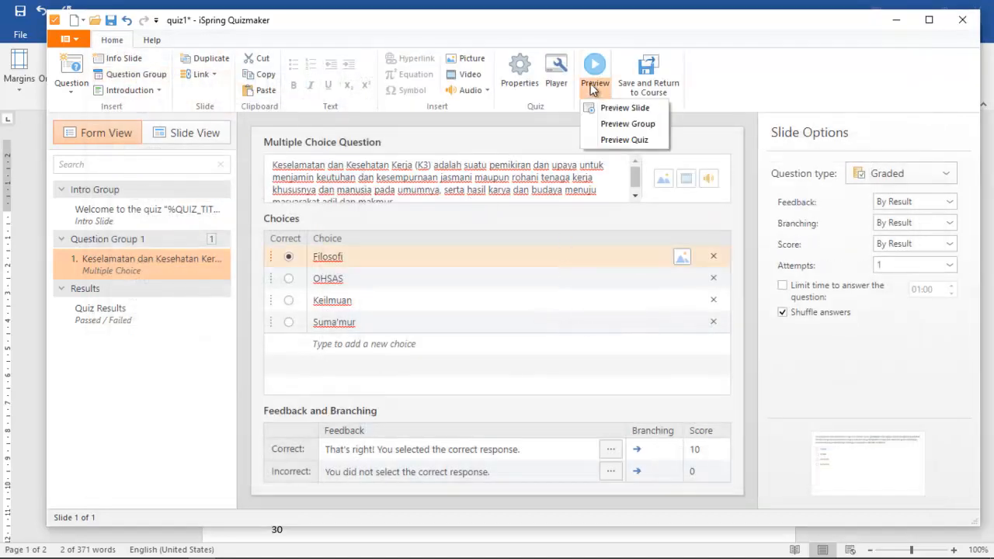
left_click(619, 111)
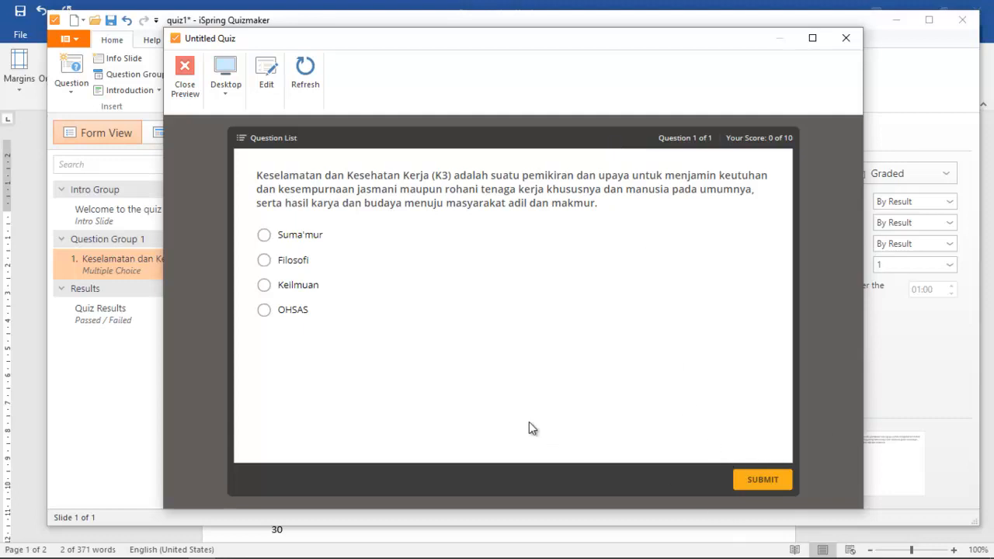
left_click(265, 288)
left_click(764, 480)
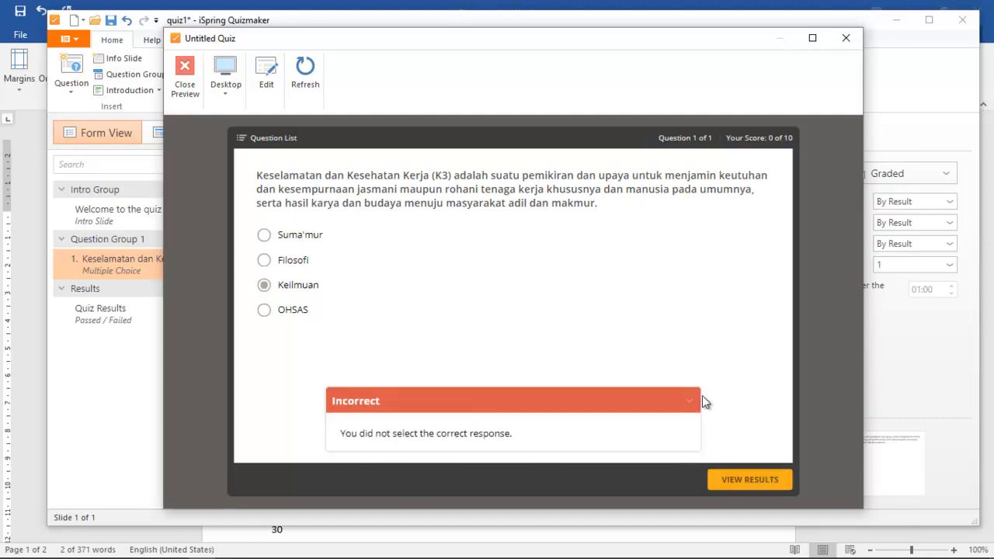
Restart the question preview, submit Filosofi to check the feedback for the right answer, and close the preview
left_click(304, 76)
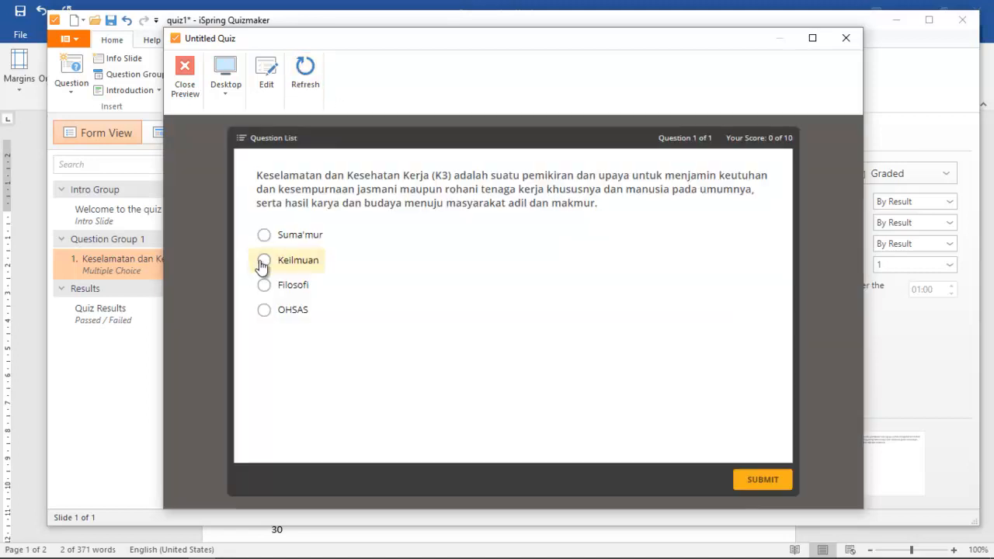
left_click(264, 286)
left_click(772, 483)
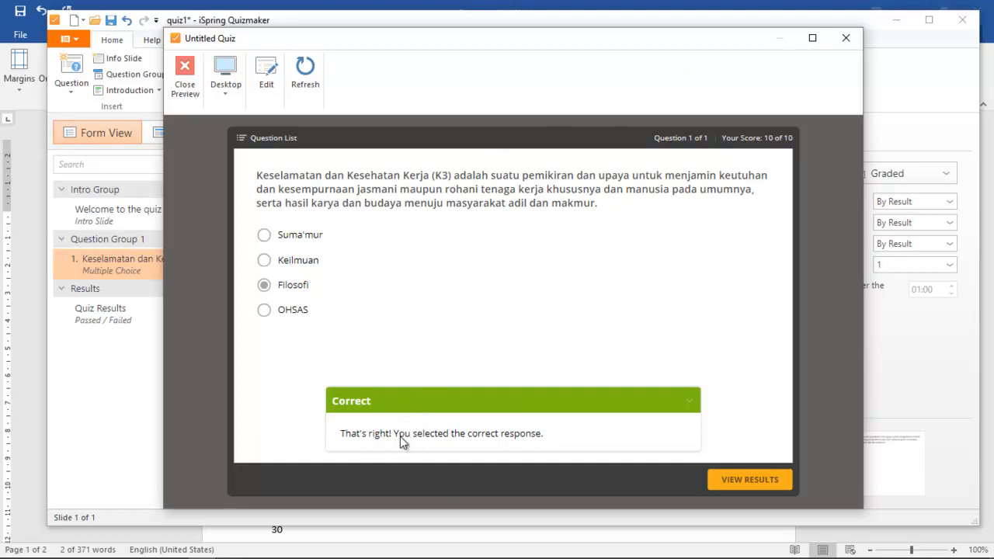
left_click(187, 72)
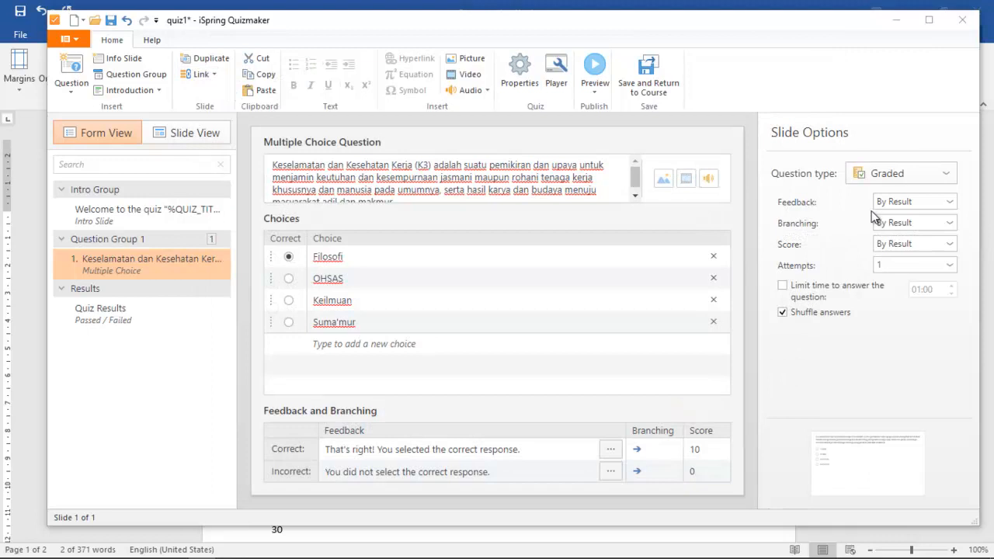
Set the multiple choice question's feedback to None and limit its answering time to 01:00
left_click(898, 208)
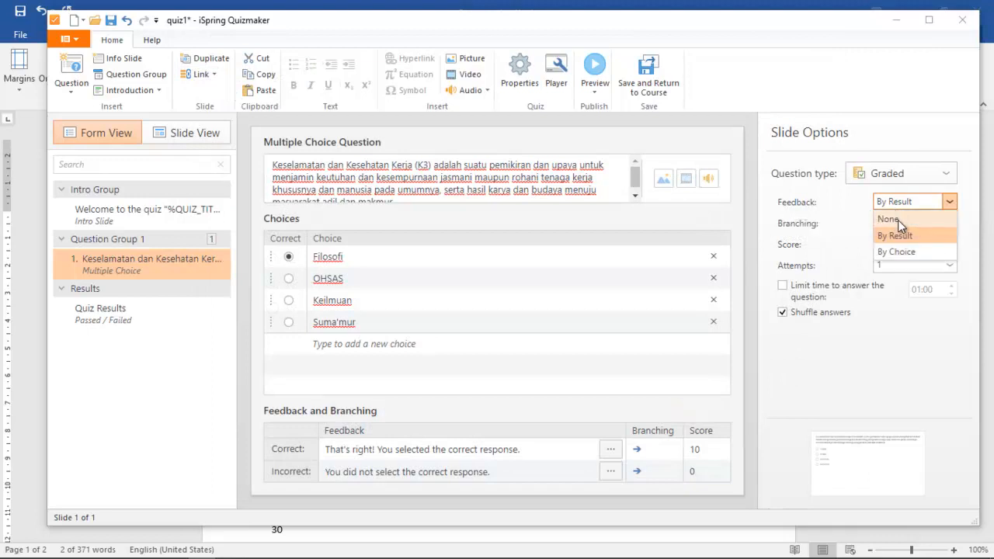
left_click(897, 220)
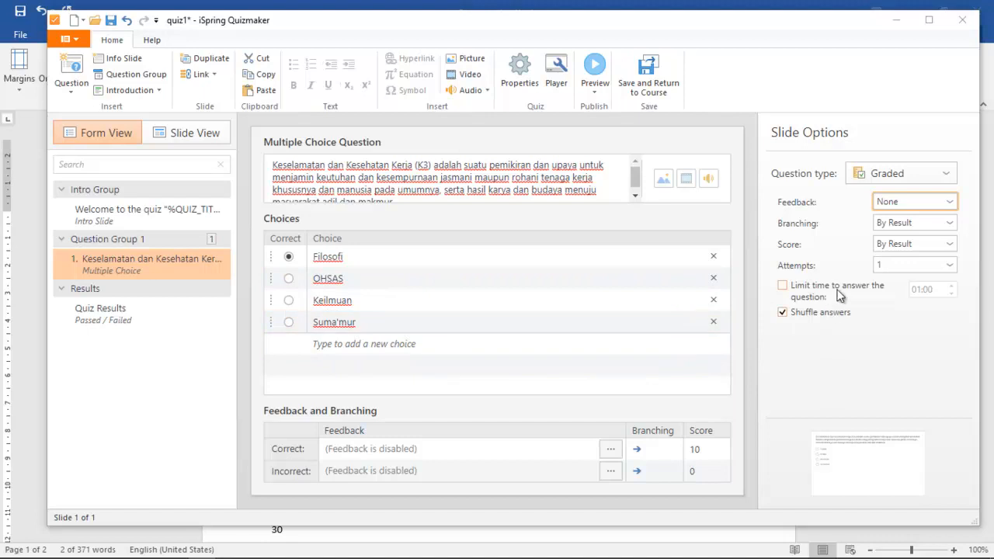
left_click(782, 286)
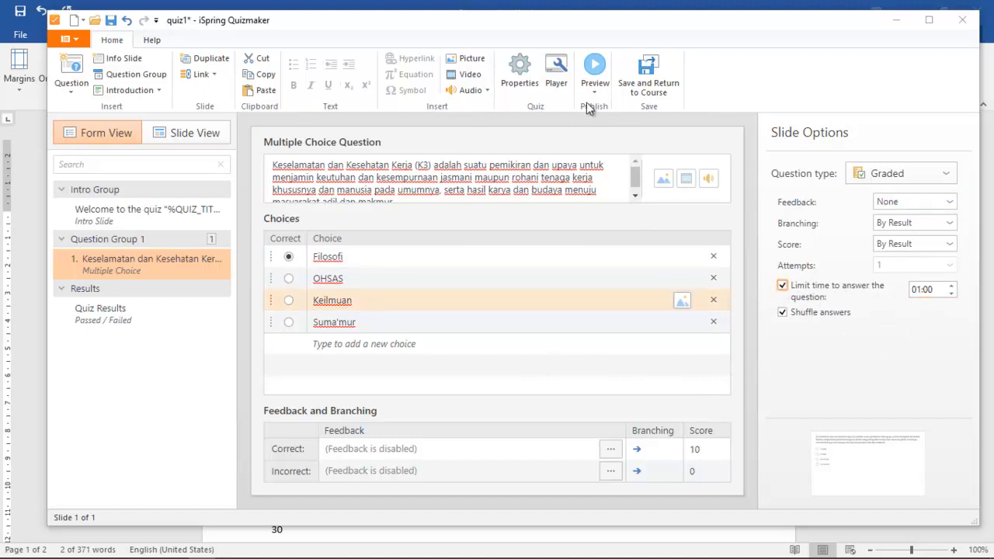
Preview the whole quiz, submit Filosofi as the answer to check the timer and result page, and close the preview
left_click(605, 70)
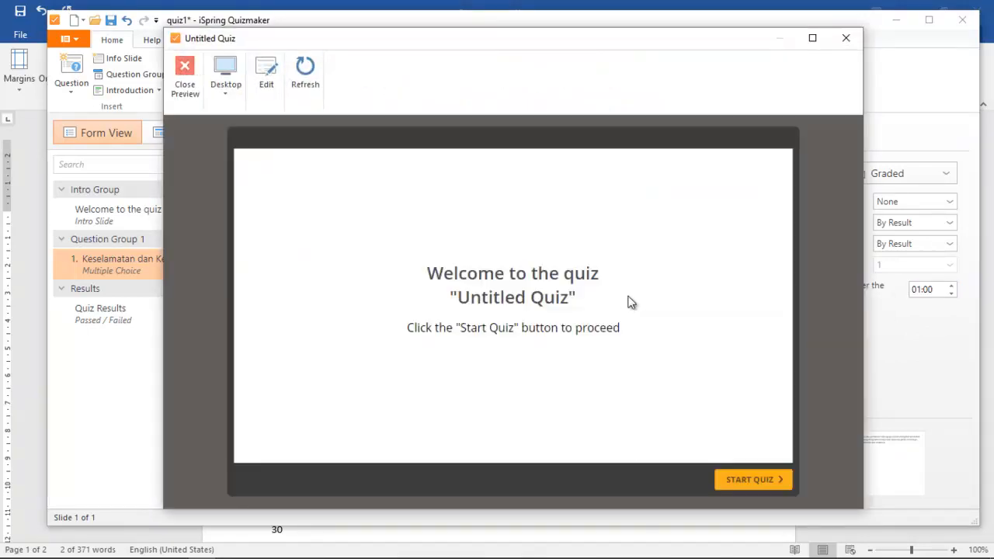
left_click(759, 481)
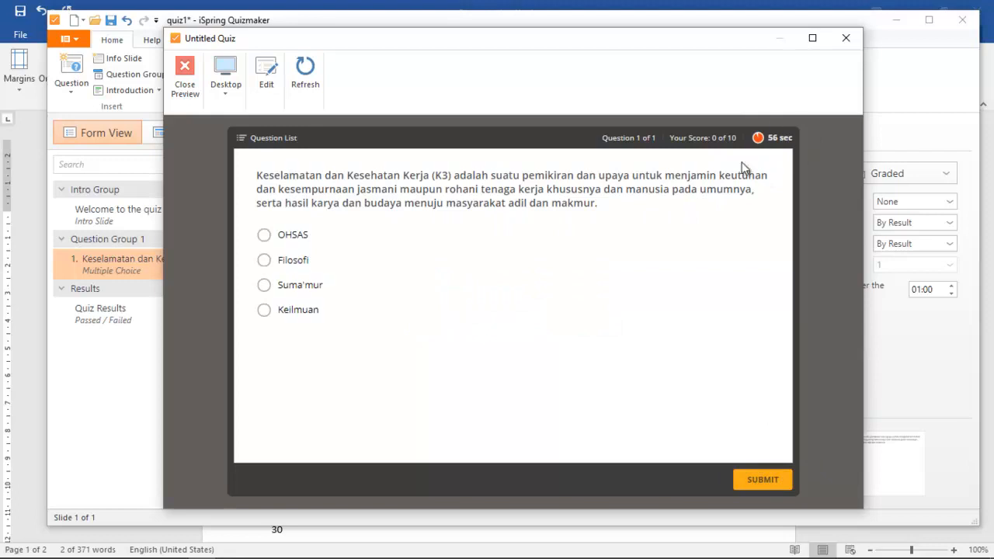
left_click(272, 264)
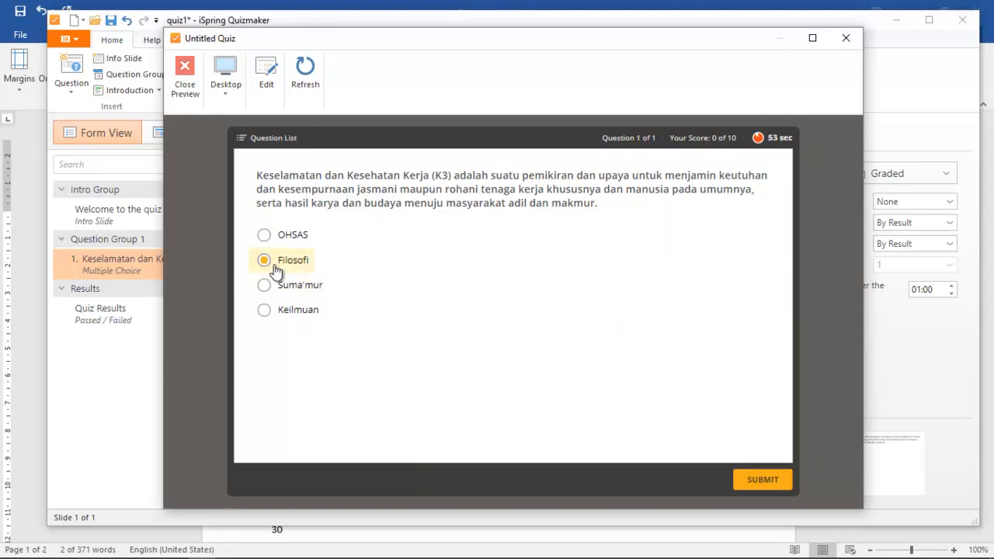
left_click(757, 483)
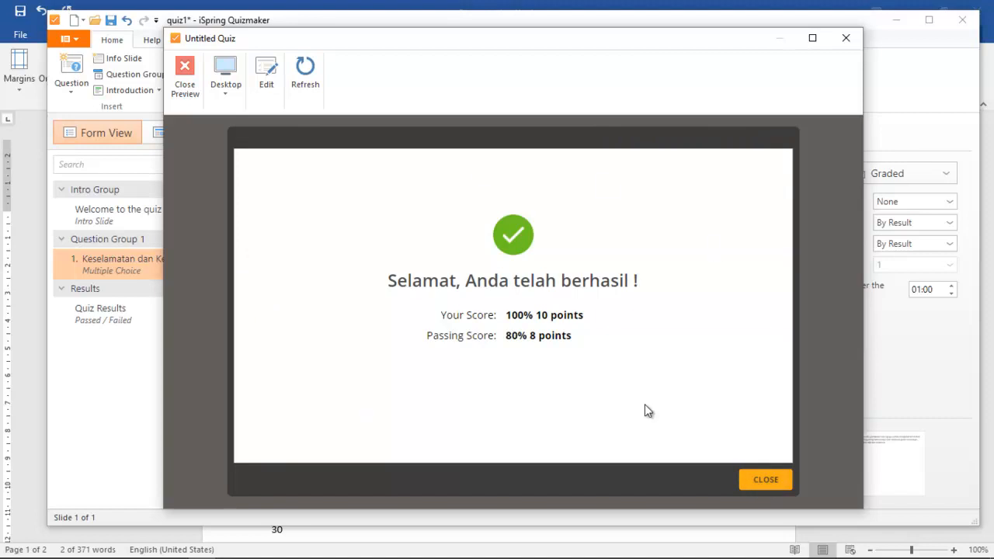
left_click(773, 480)
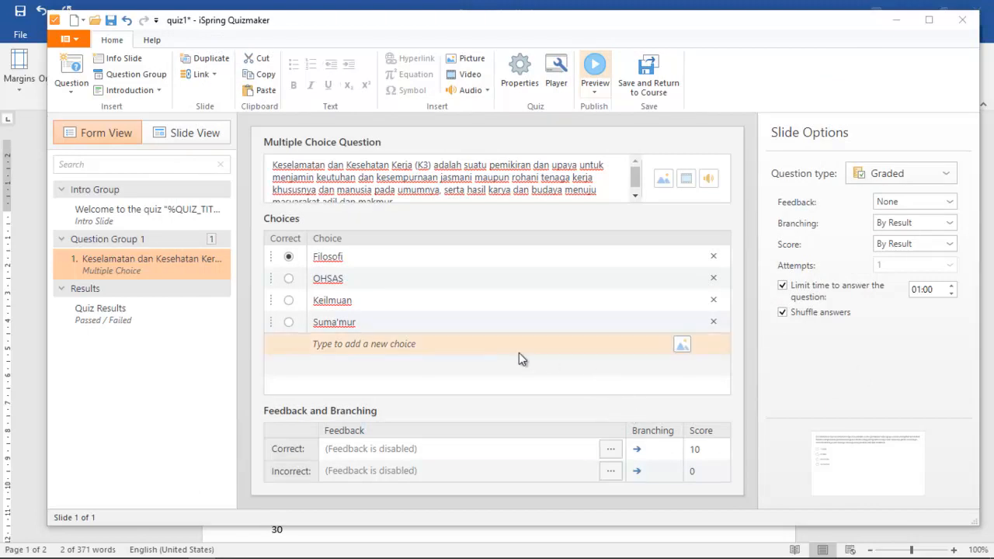
Add a Multiple Response question and fill its text with "Dasar Hukum dilaksanakannya K3 ditempat kerja adalah :" copied from the Word document
left_click(76, 94)
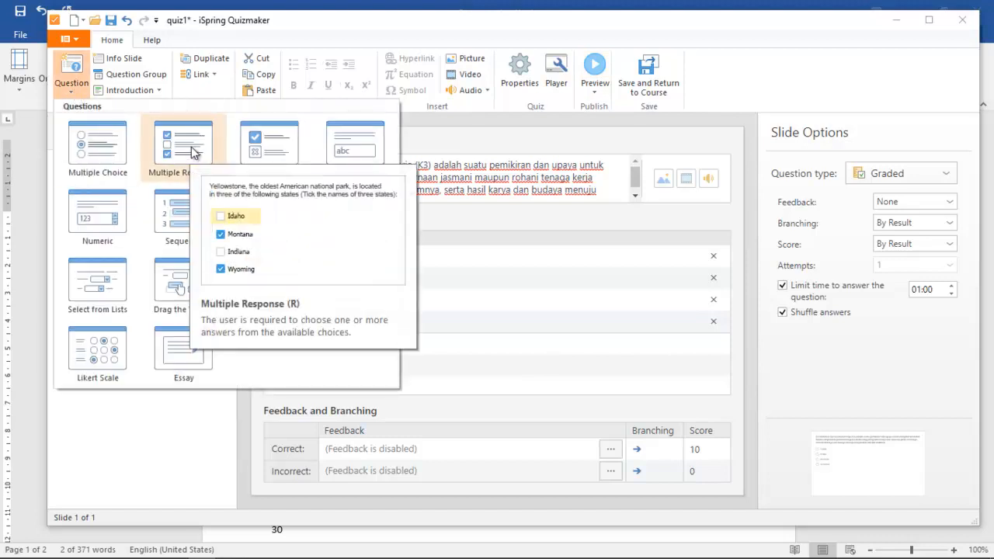
key("Escape")
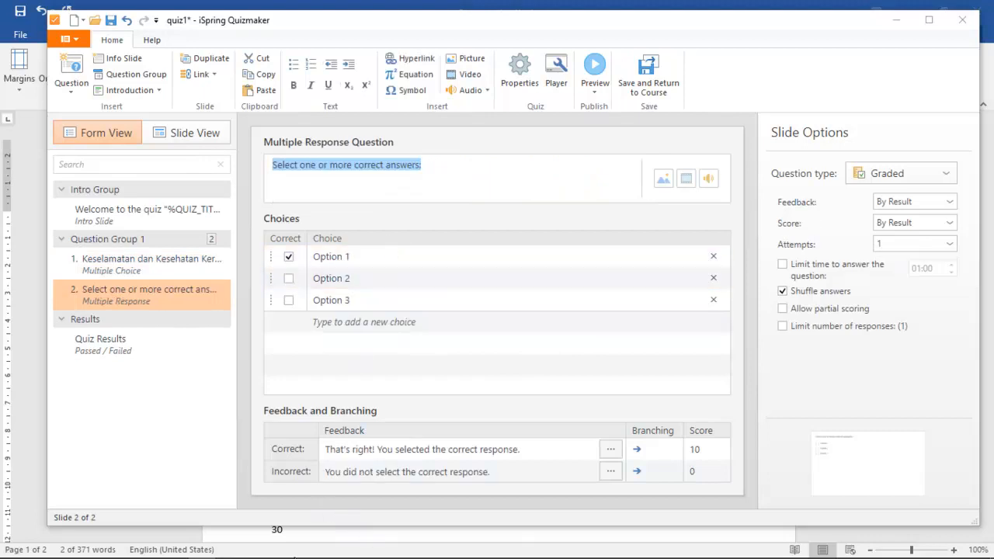
key("alt+Tab")
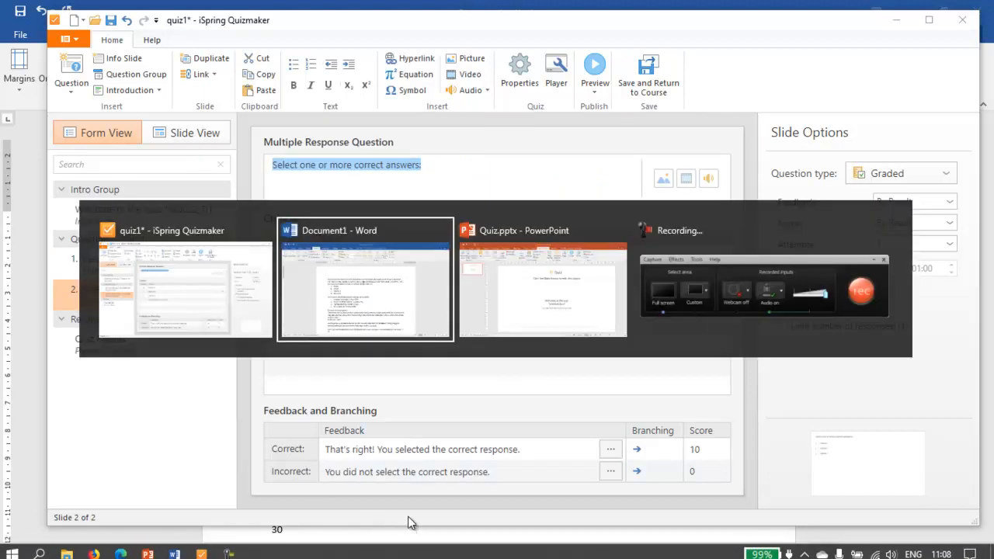
left_click_drag(268, 325, 521, 329)
key("ctrl+c")
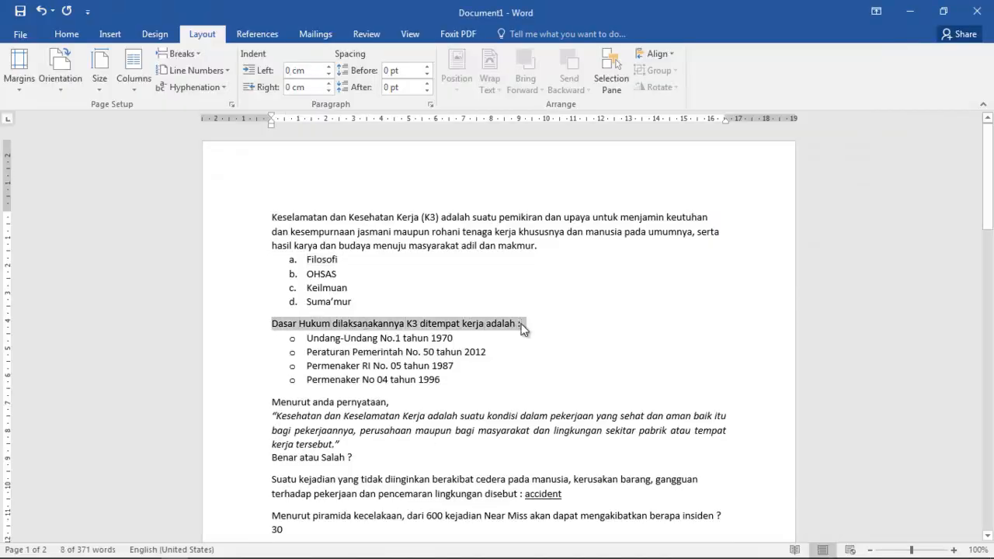
key("alt+Tab")
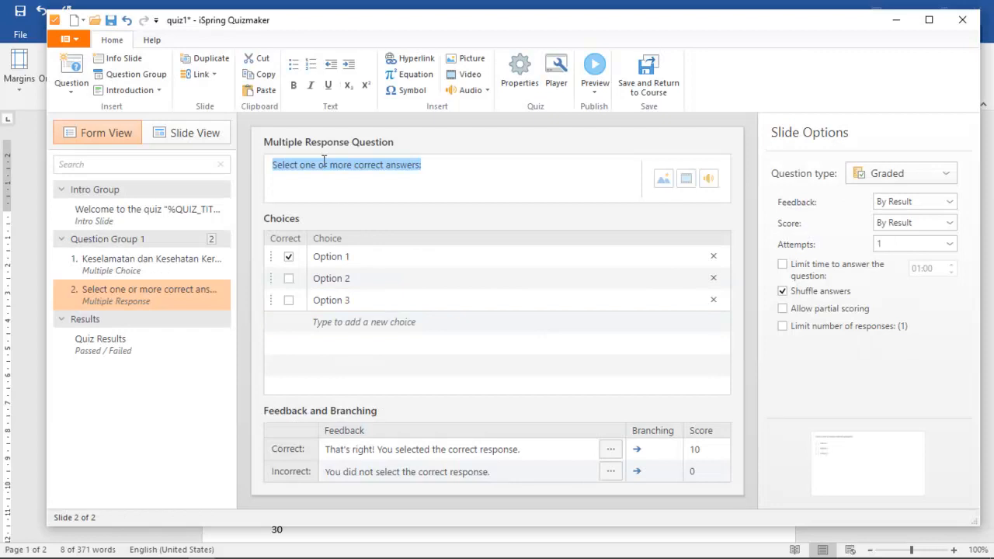
key("ctrl+v")
Copy "Undang-Undang No.1 tahun 1970" from the Word document into the question's first choice
key("alt+Tab")
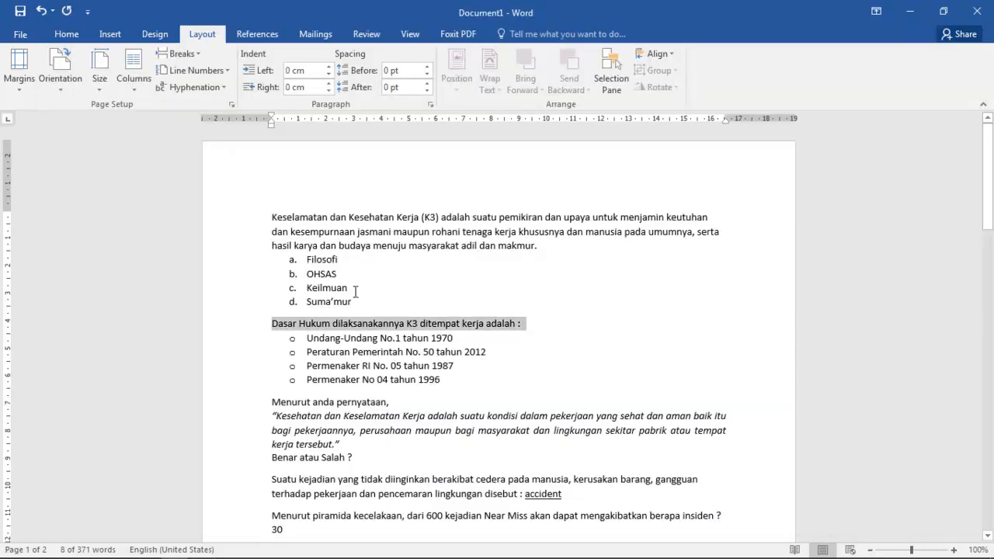
left_click_drag(311, 338, 458, 340)
key("ctrl+c")
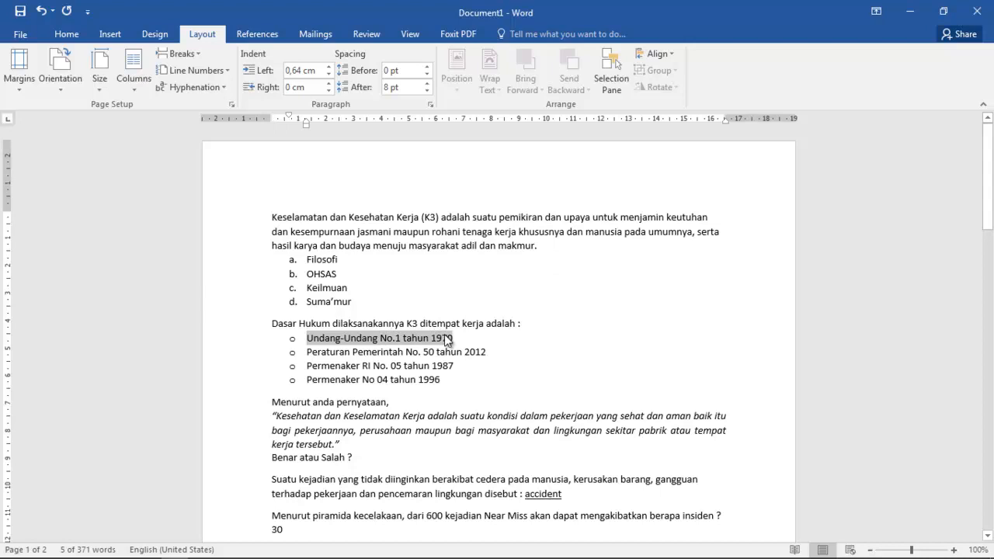
key("alt+Tab")
left_click(353, 256)
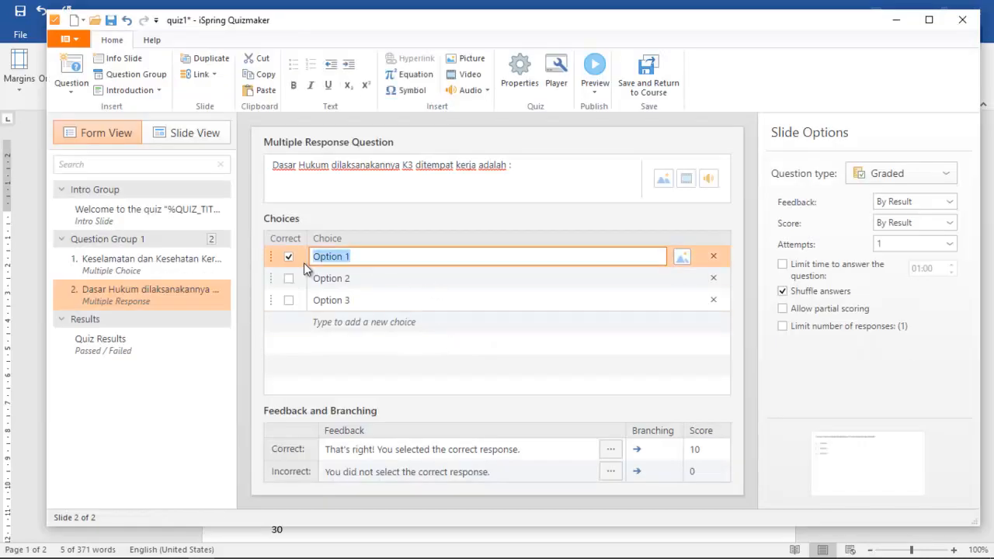
key("ctrl+v")
Copy "Peraturan Pemerintah No. 50 tahun 2012" from the Word document into the question's second choice
key("alt+Tab")
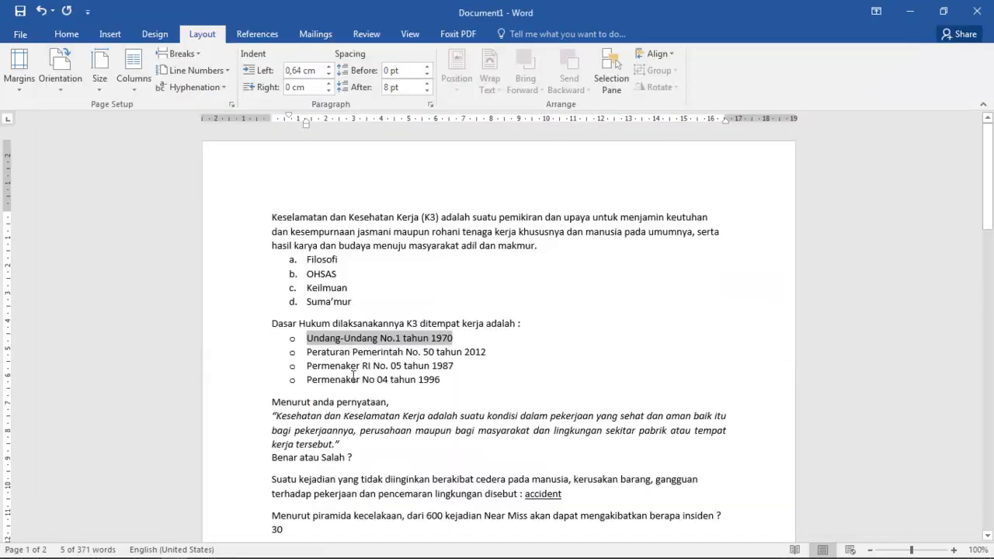
left_click_drag(310, 355, 479, 359)
key("ctrl+c")
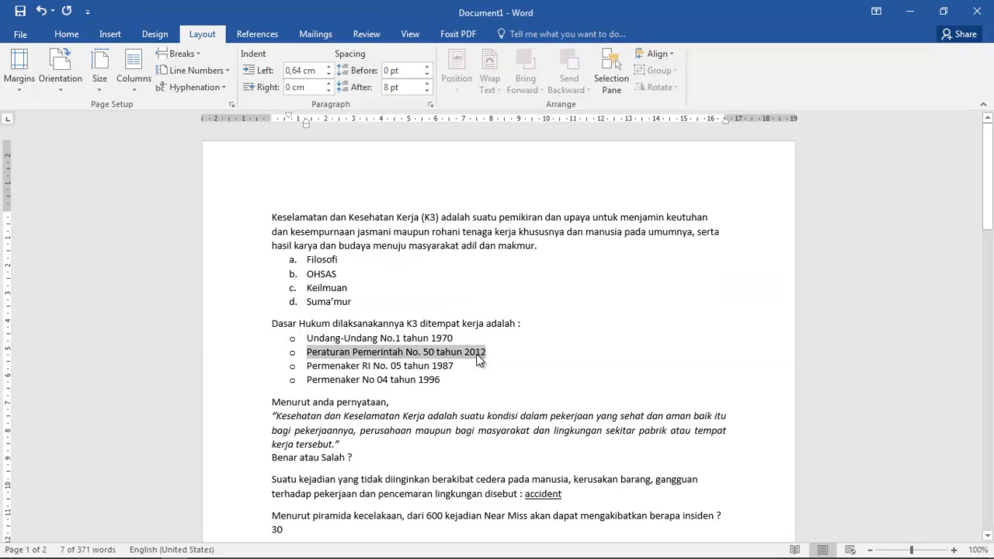
key("alt+Tab")
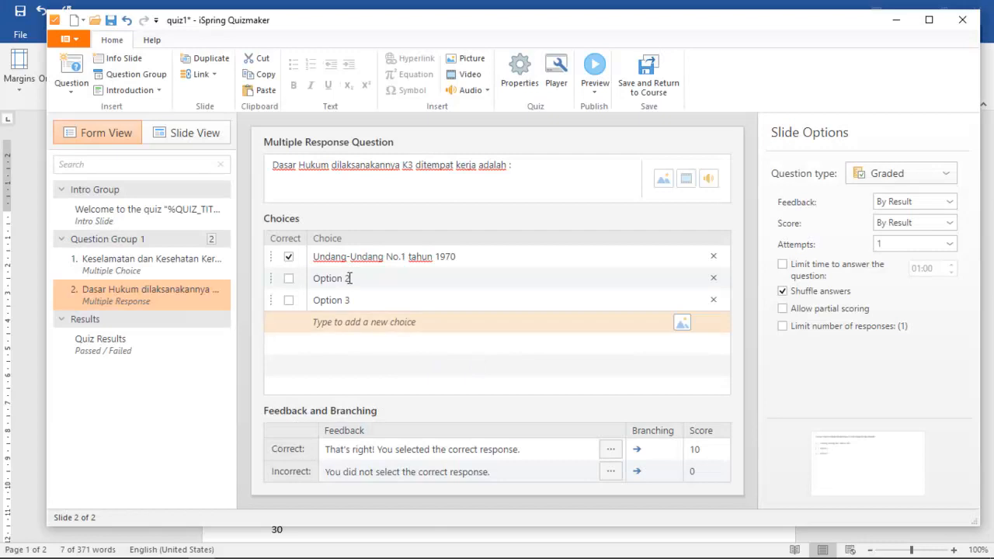
left_click(307, 279)
key("ctrl+v")
Copy "Permenaker RI No. 05 tahun 1987" from the Word document into the question's third choice
key("alt+Tab")
left_click_drag(457, 366, 315, 366)
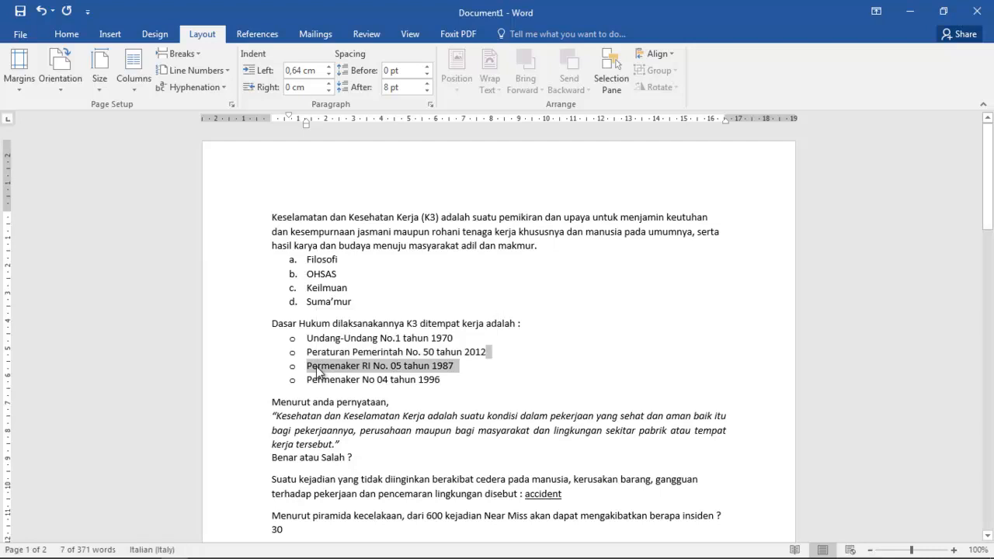
left_click(319, 367)
left_click_drag(320, 366, 447, 371)
key("alt+Tab")
left_click(375, 303)
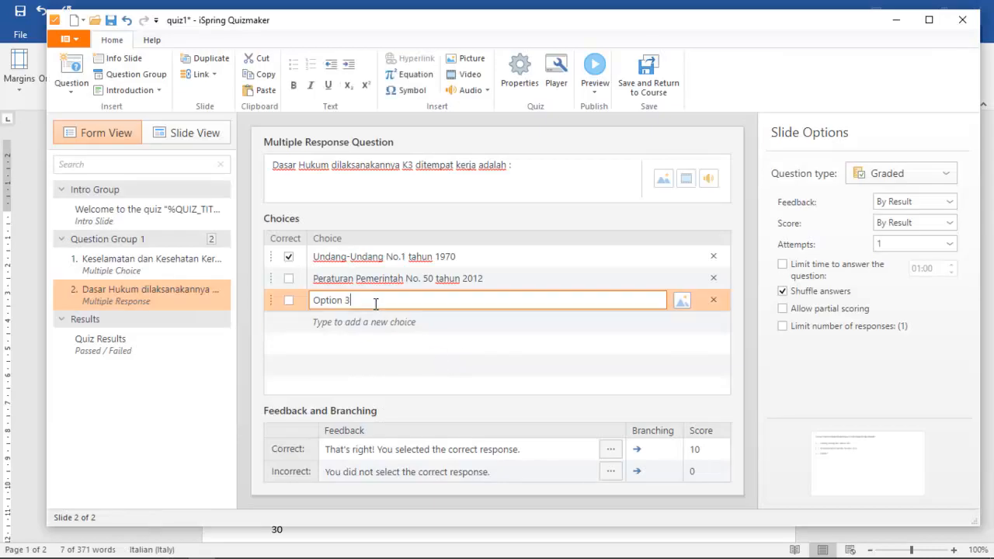
key("ctrl+a")
key("ctrl+v")
Add "Permenaker No 04 tahun 1996" from the Word document as the fourth choice, and mark Peraturan Pemerintah No. 50 tahun 2012 as correct too
key("alt+Tab")
left_click(439, 382)
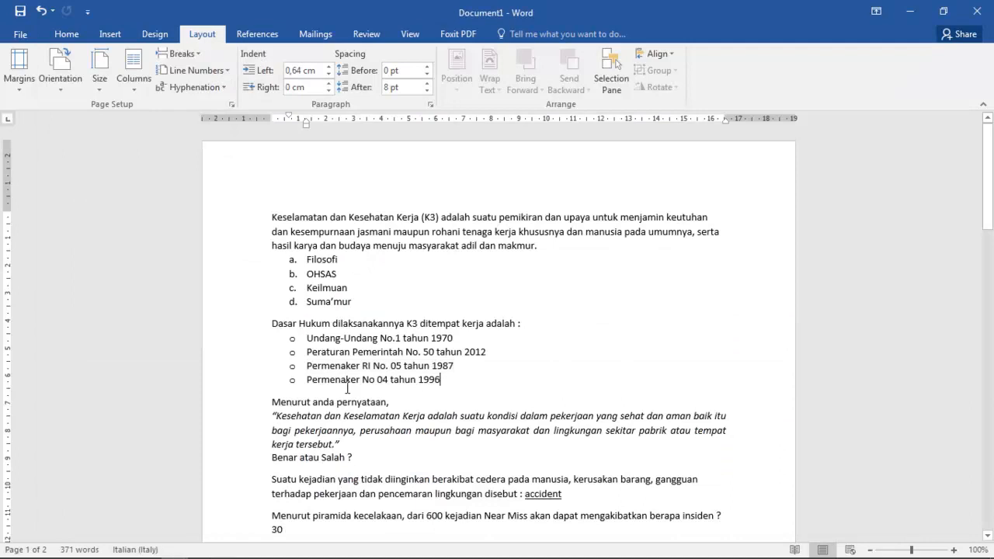
left_click_drag(307, 380, 437, 380)
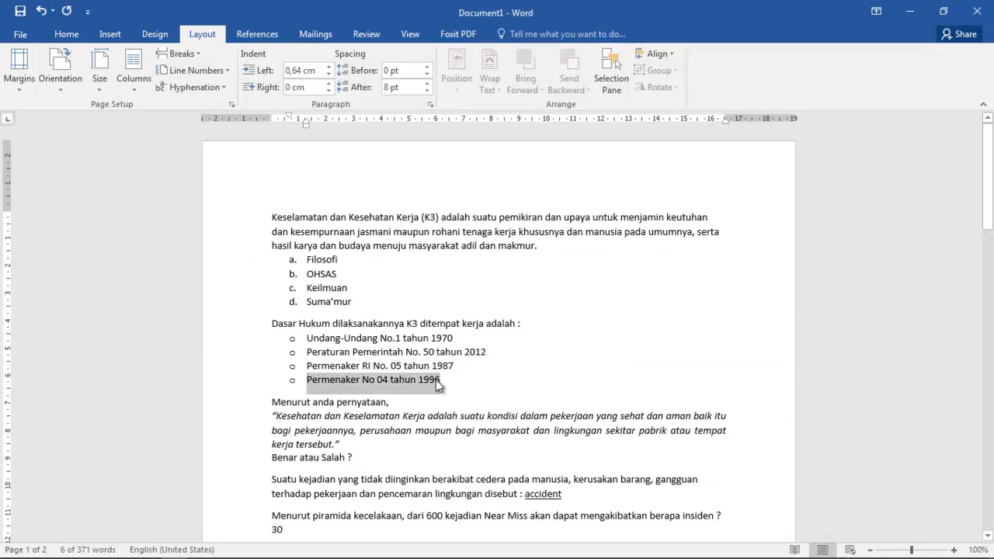
key("alt+Tab")
left_click(332, 322)
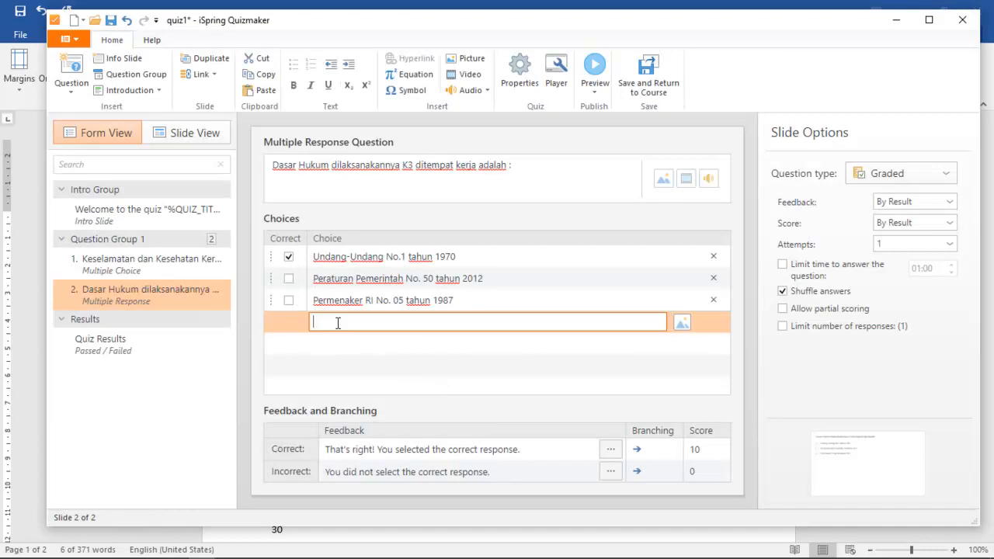
key("ctrl+v")
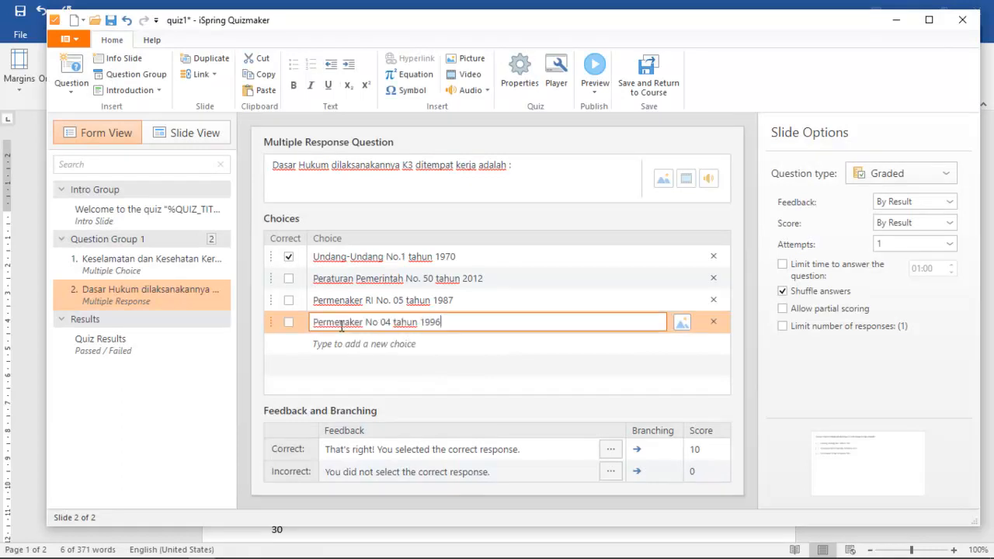
left_click(288, 279)
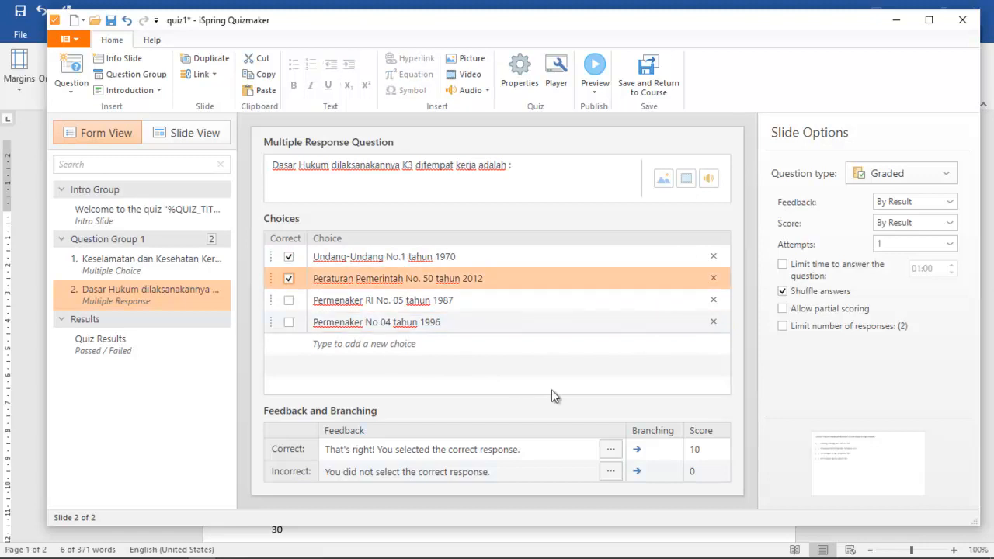
Set the multiple response question's feedback to None, and limit its answering time to 01:00 and its number of responses to 2
left_click(950, 201)
left_click(934, 217)
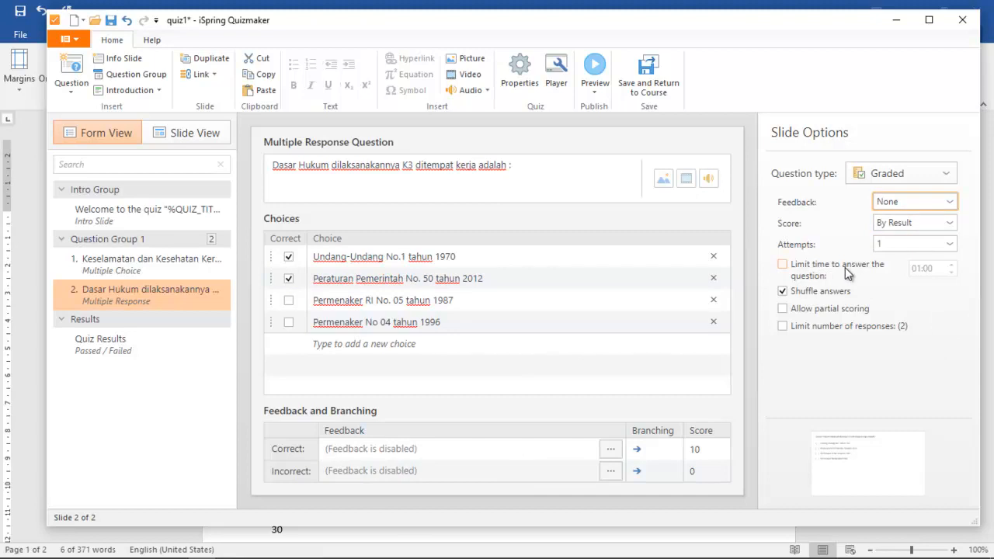
left_click(782, 264)
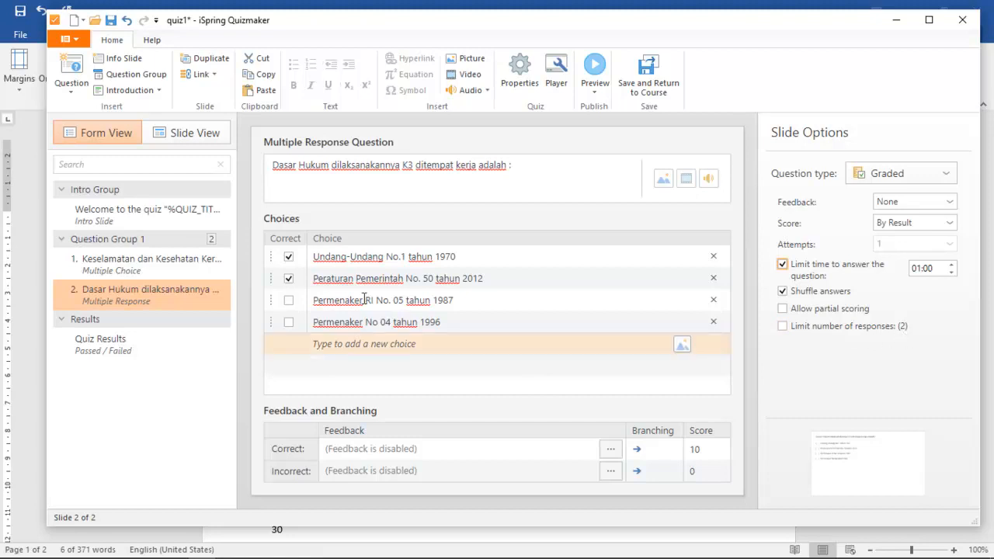
left_click(289, 303)
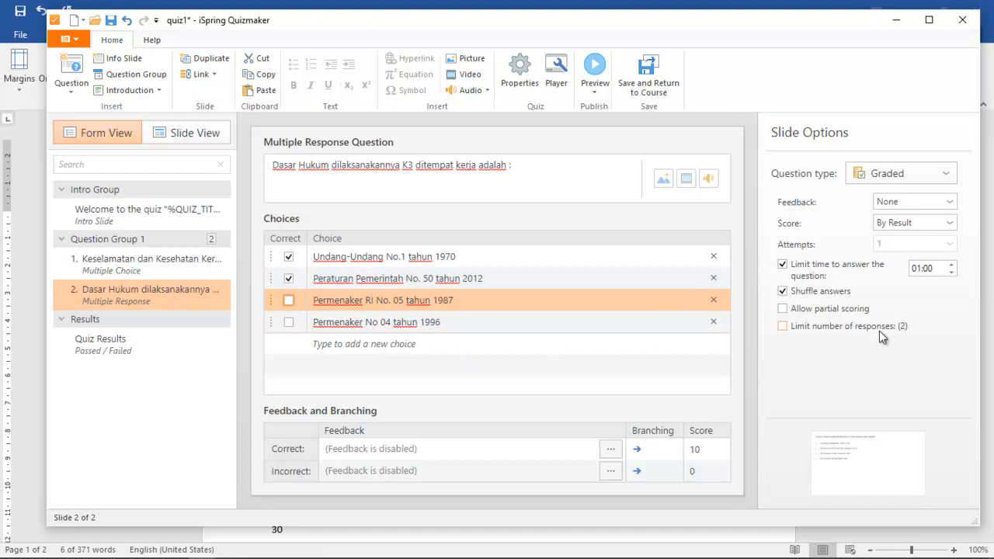
left_click(782, 327)
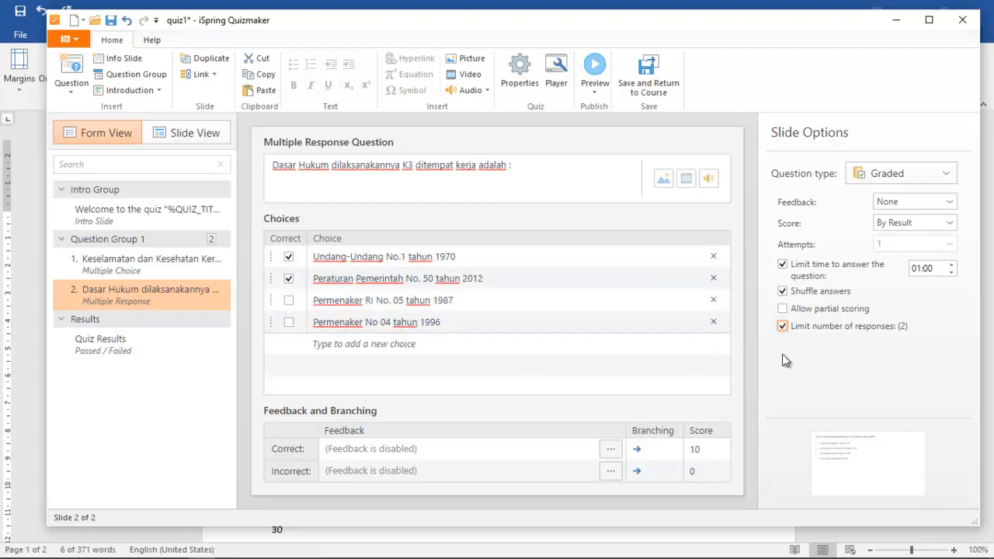
Preview the multiple response slide, submit only Undang-Undang No.1 tahun 1970 to test the response limit, and close the preview
left_click(596, 92)
left_click(606, 108)
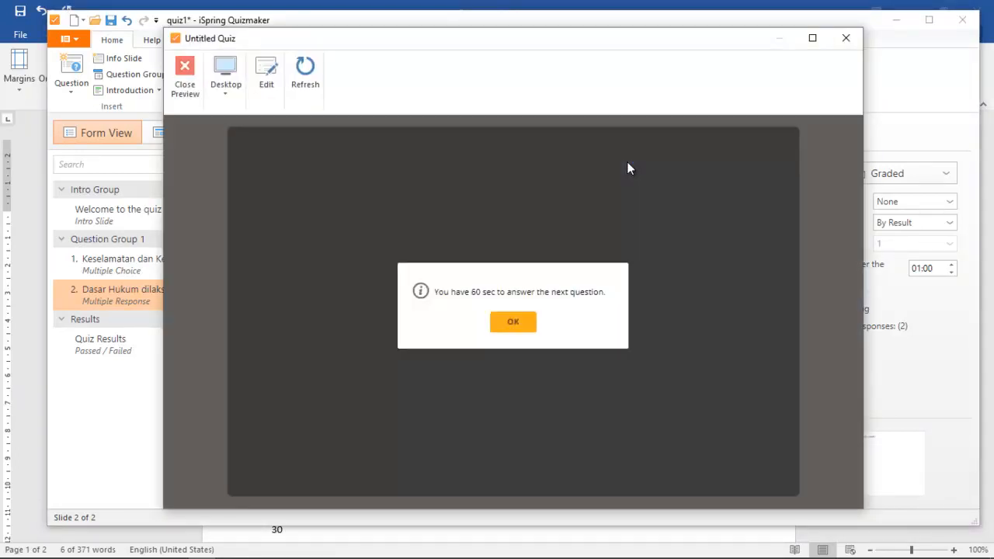
left_click(526, 325)
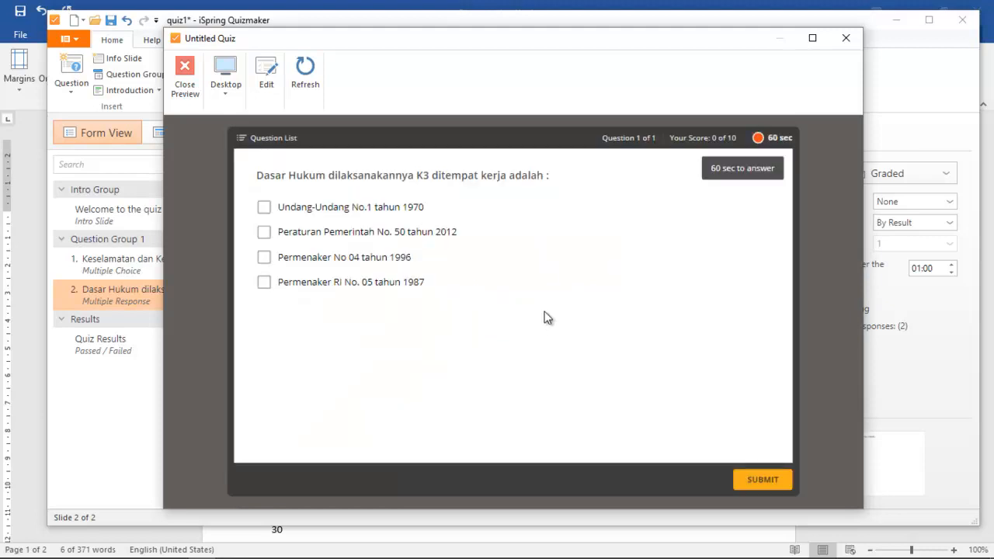
left_click(264, 206)
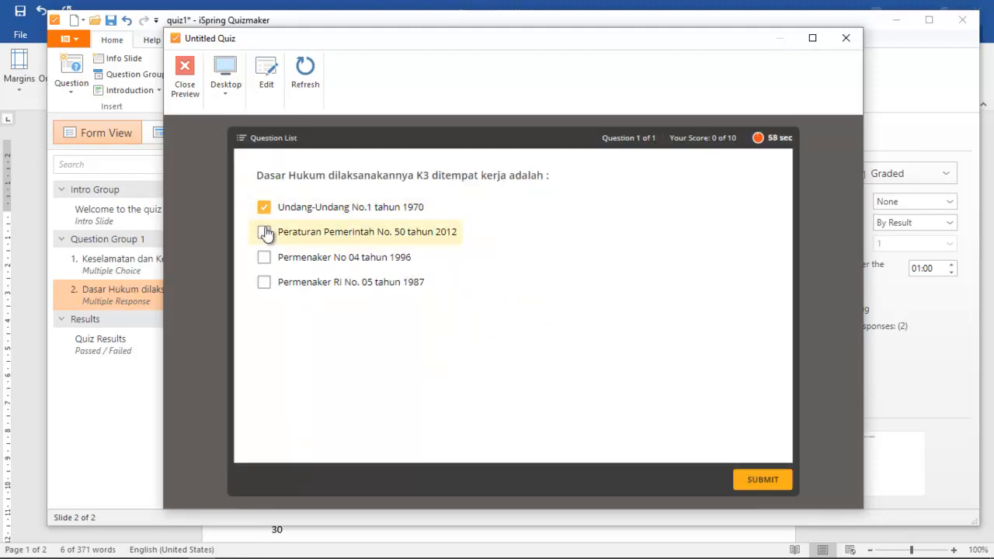
left_click(760, 482)
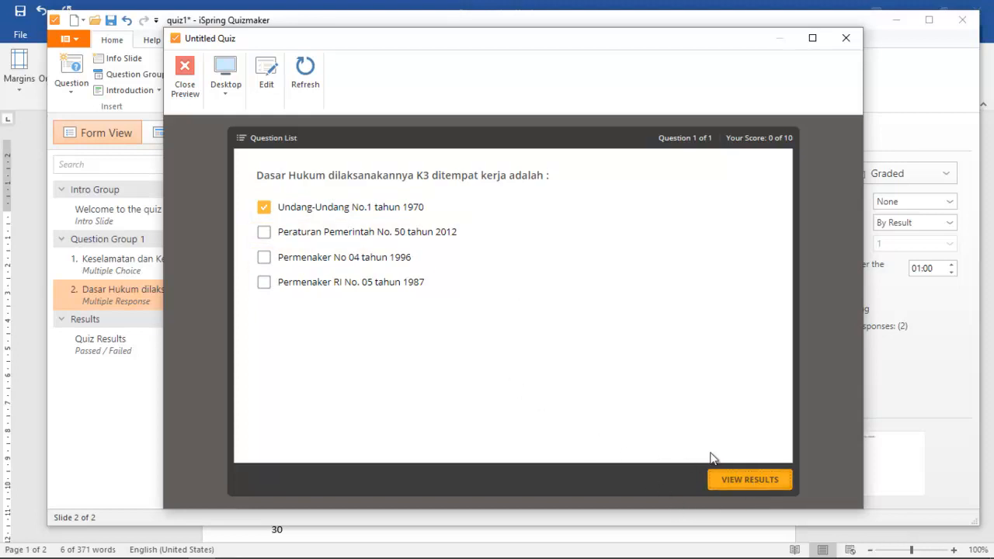
left_click(185, 74)
Turn off the limit on the number of responses for the multiple response question
left_click(782, 327)
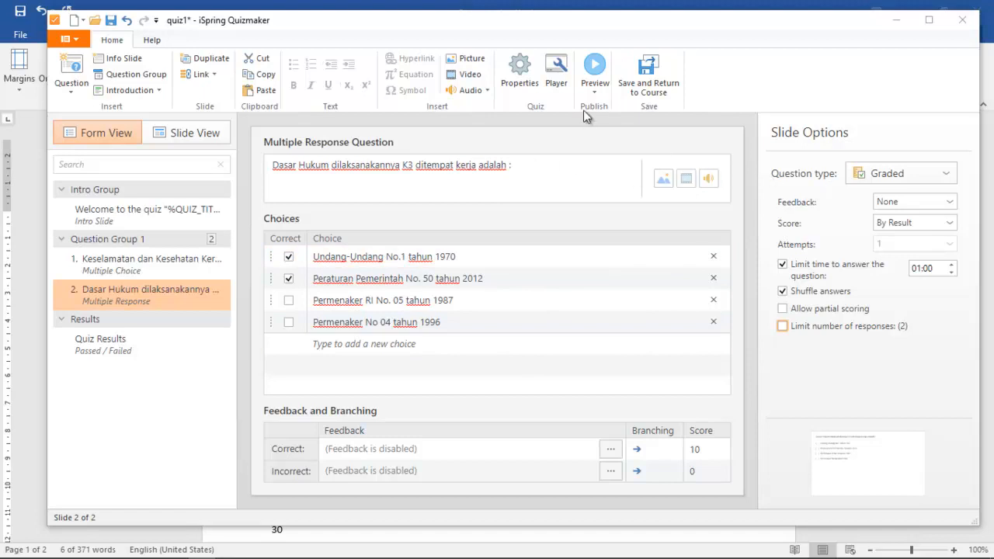
Preview the multiple response slide, submit Undang-Undang No.1 tahun 1970 and Peraturan Pemerintah No. 50 tahun 2012, and close the preview
left_click(597, 92)
left_click(609, 106)
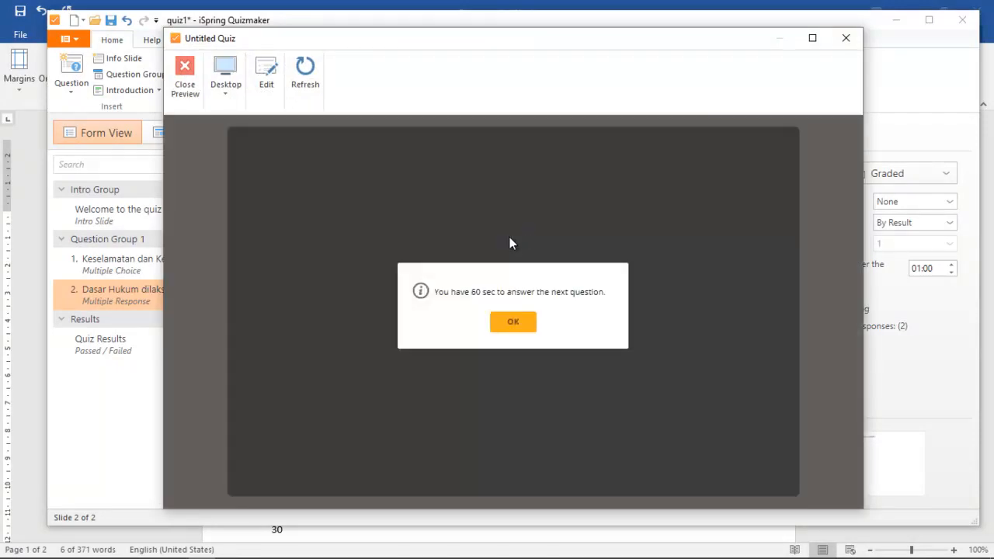
left_click(508, 322)
left_click(264, 208)
left_click(264, 232)
left_click(761, 479)
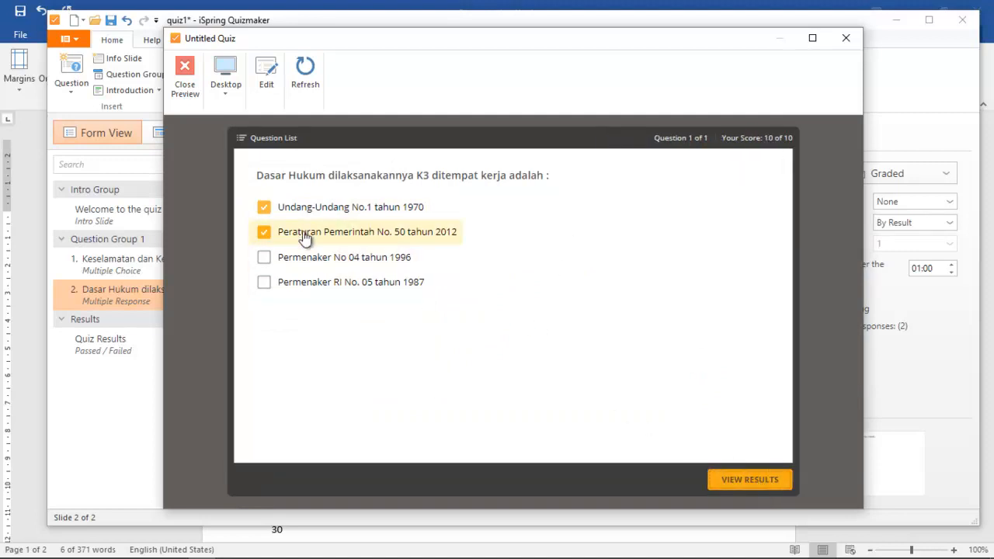
left_click(197, 93)
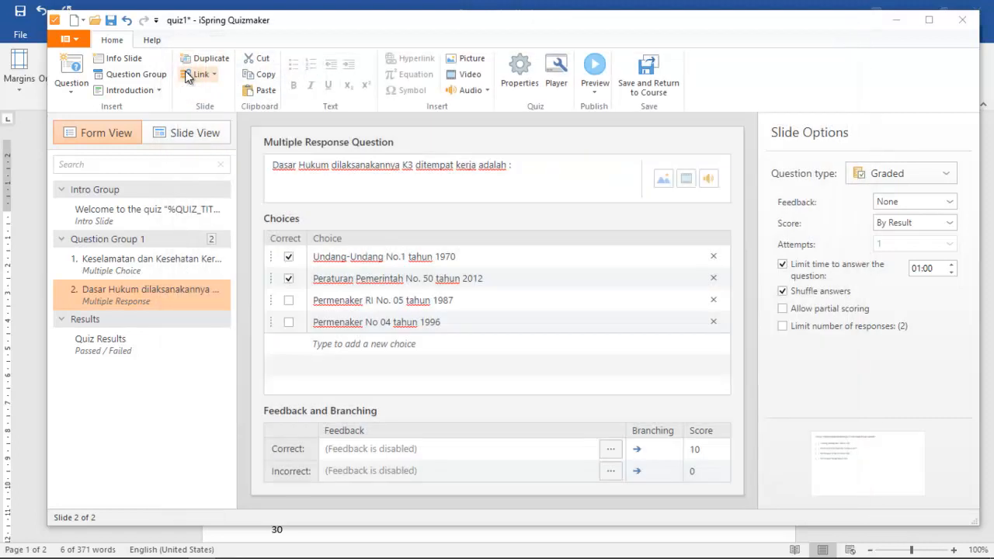
Preview the whole quiz, answering Filosofi, then Permenaker No 04 tahun 1996 with Undang-Undang No.1 tahun 1970, and close it from the results page
left_click(594, 76)
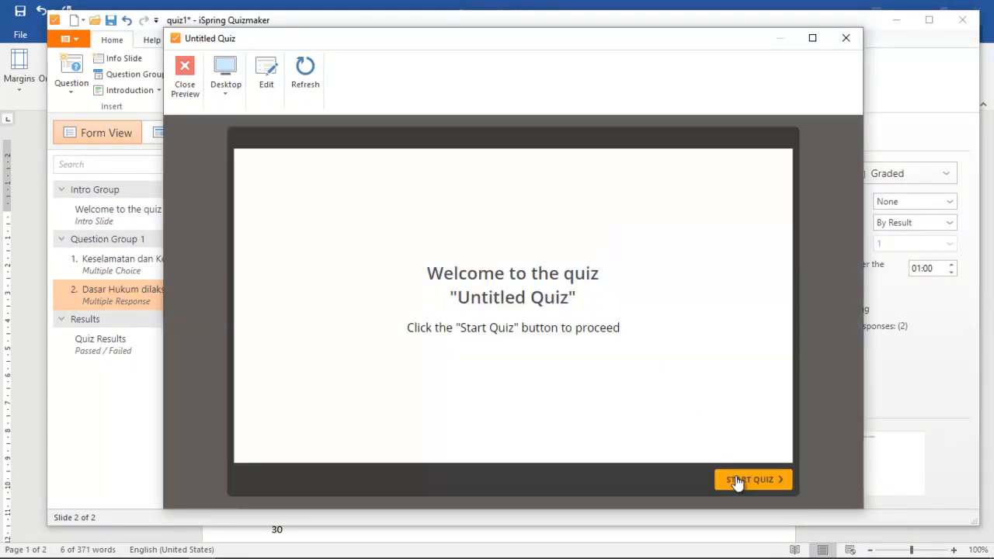
left_click(733, 482)
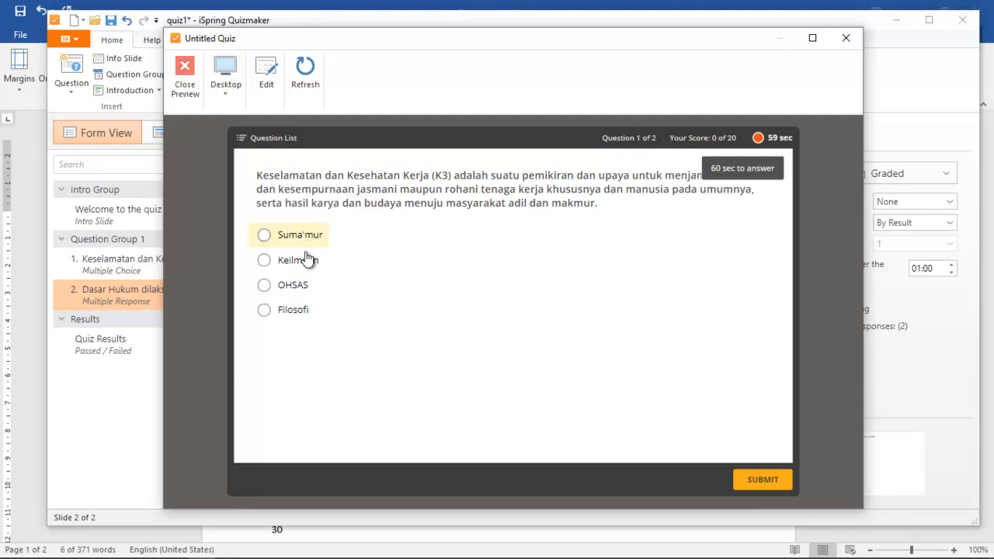
left_click(265, 310)
left_click(765, 481)
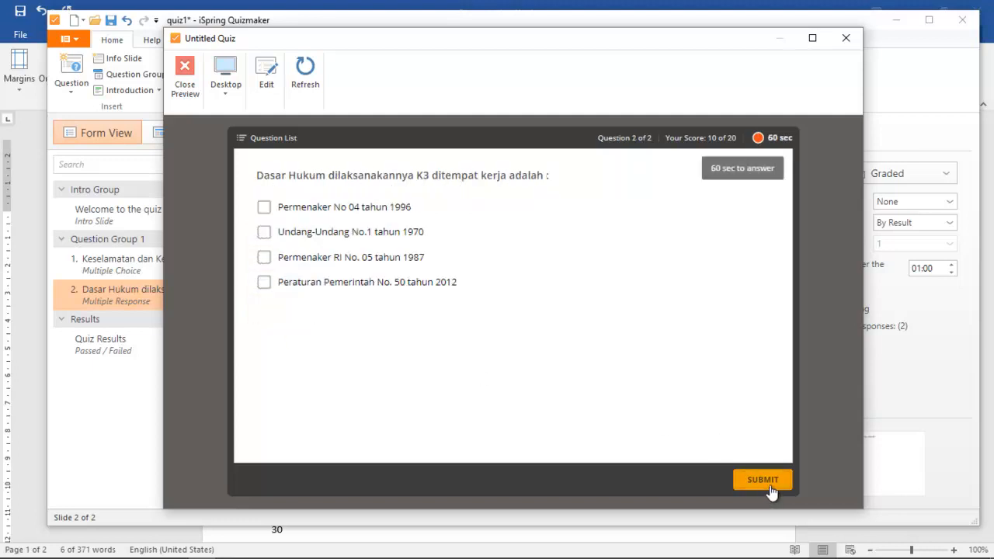
left_click(265, 208)
left_click(264, 232)
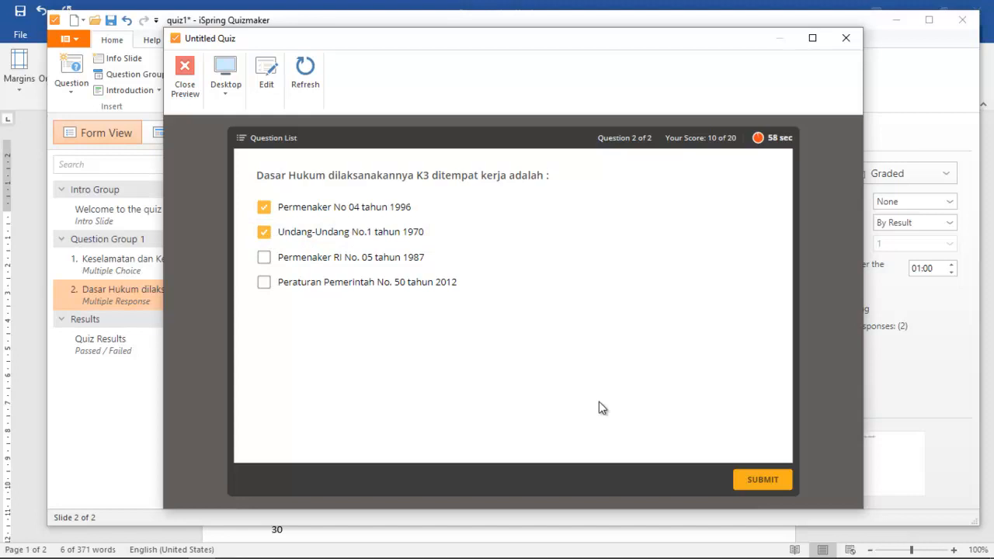
left_click(757, 481)
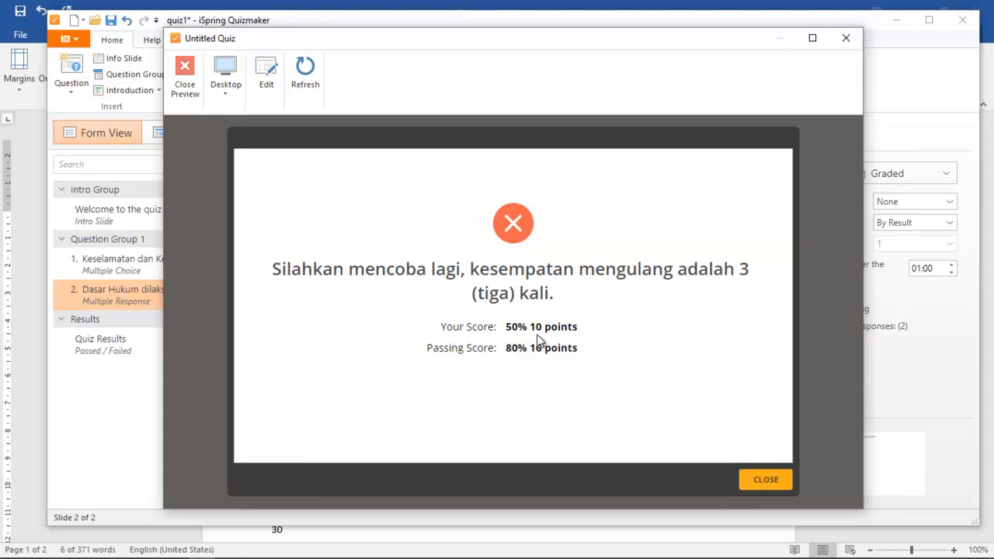
left_click(769, 486)
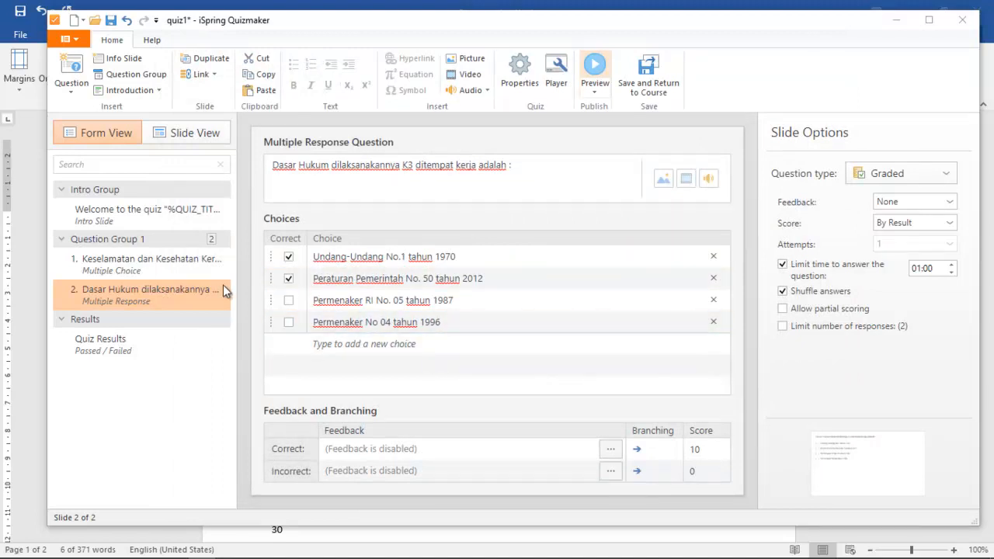
Add a True/False question and replace its text with the "Menurut anda pernyataan, ... Benar atau Salah ?" passage from the Word document
left_click(75, 93)
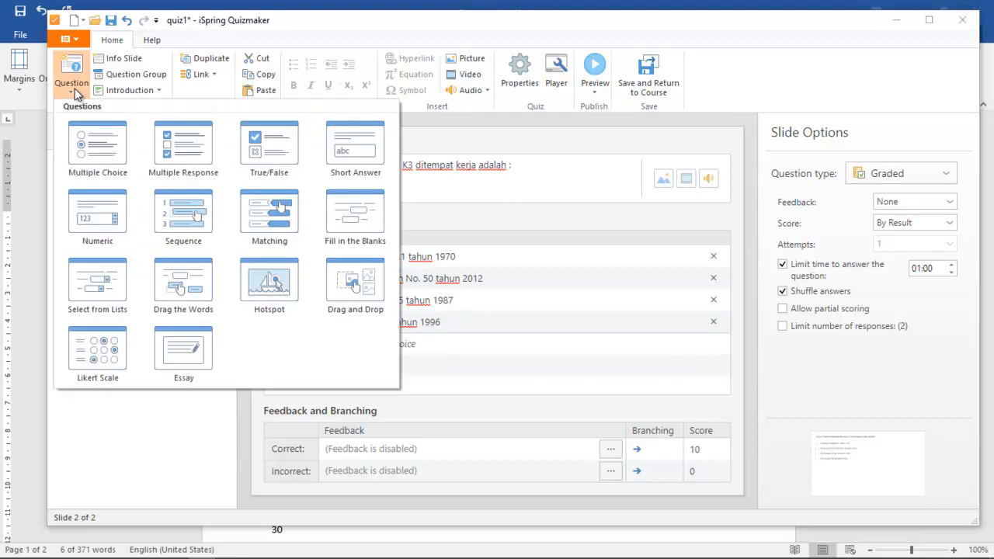
left_click(269, 142)
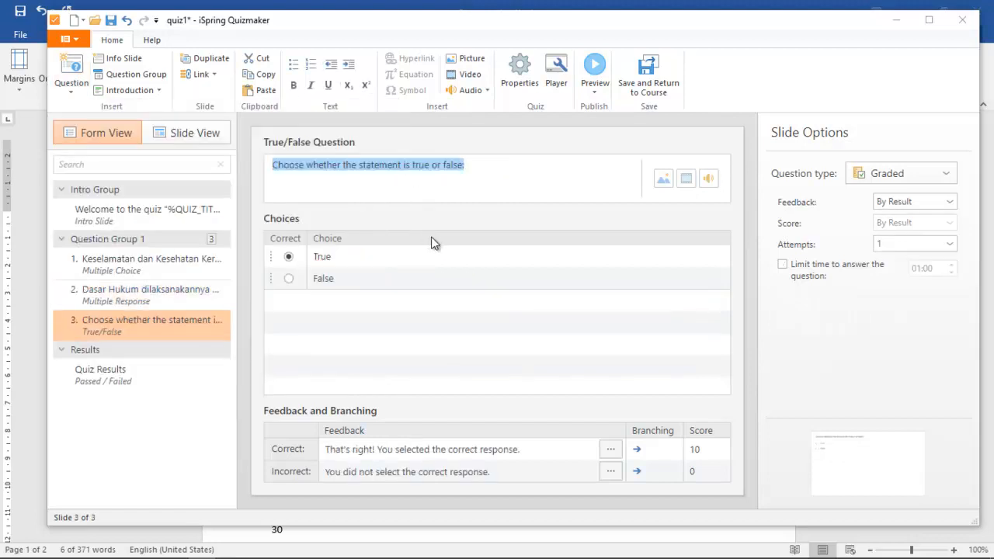
mouse_move(225, 552)
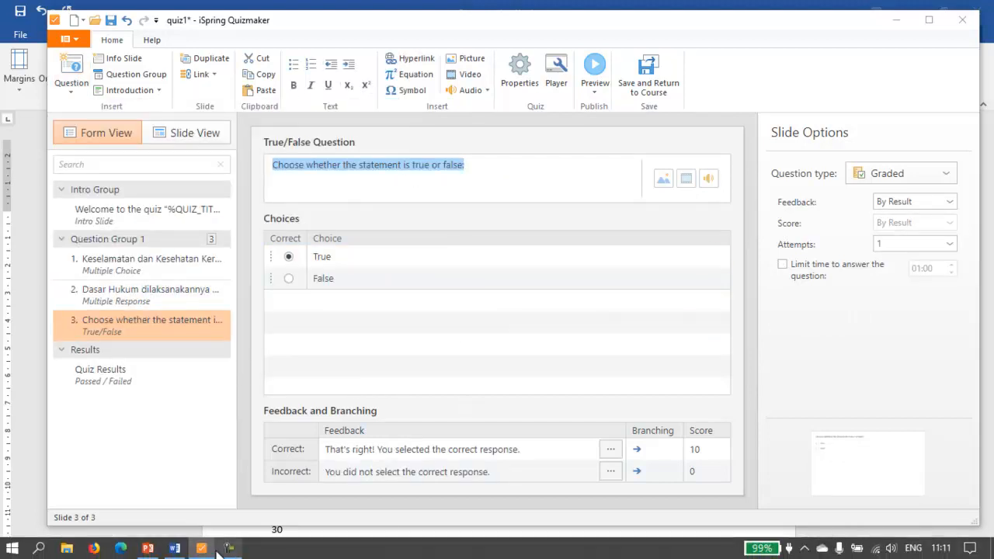
left_click(175, 549)
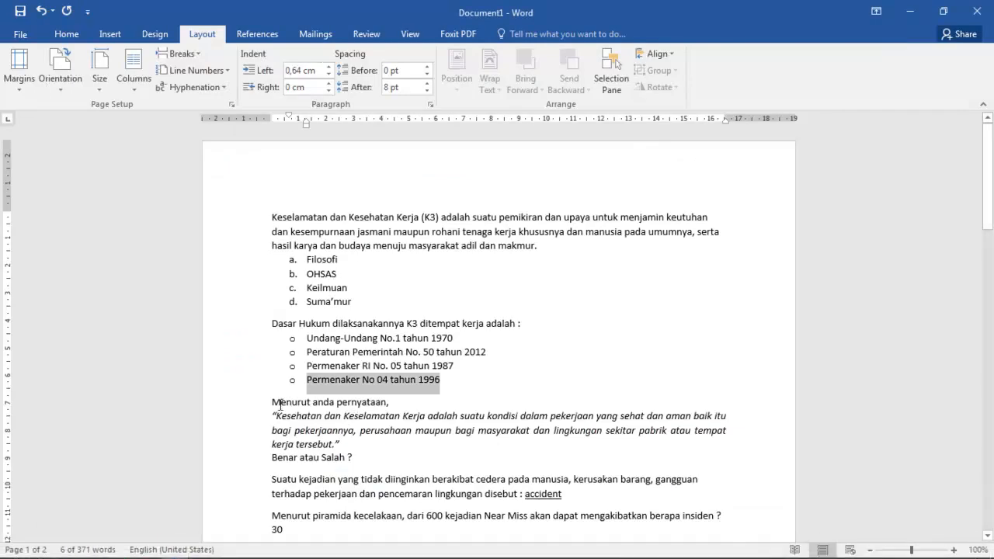
left_click_drag(272, 402, 356, 458)
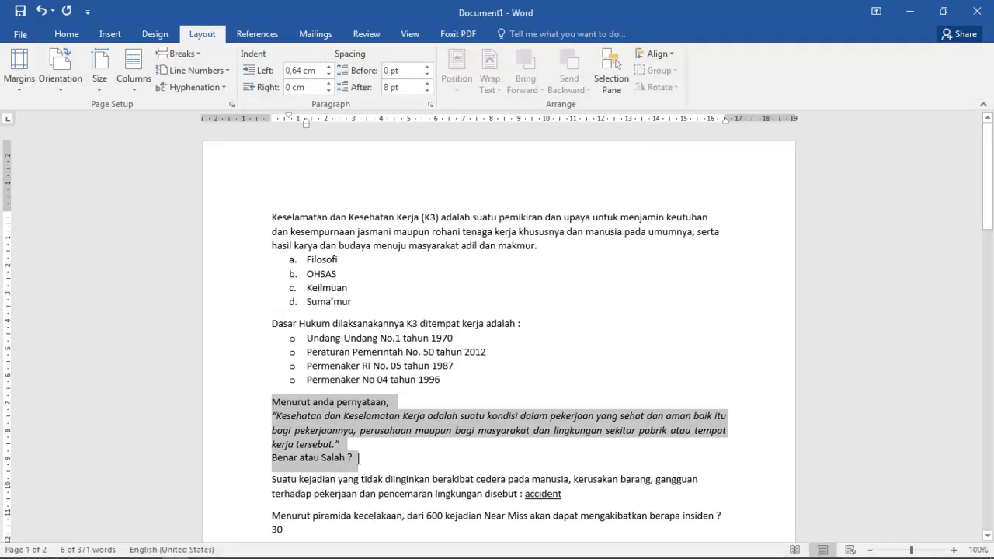
right_click(310, 422)
left_click(338, 250)
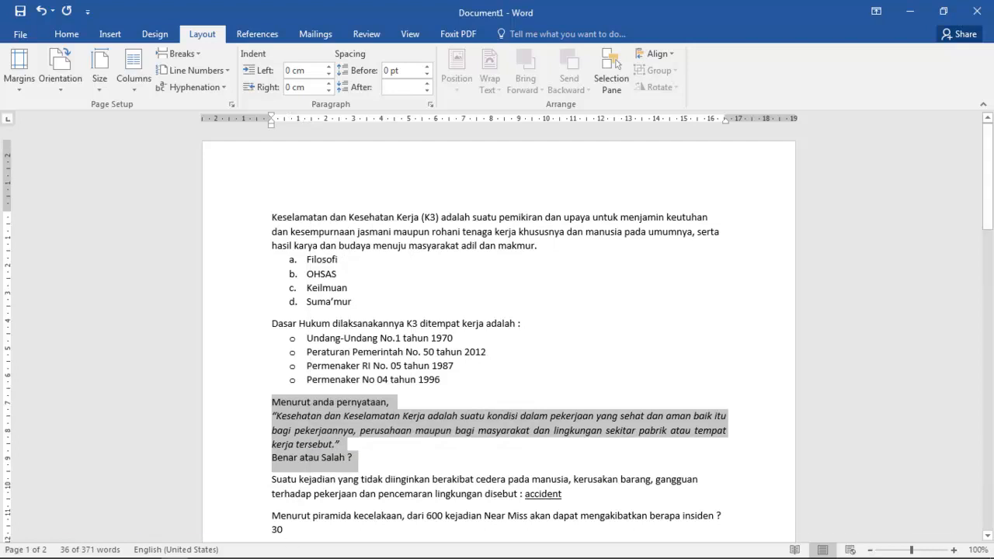
left_click(201, 548)
right_click(331, 168)
left_click(361, 205)
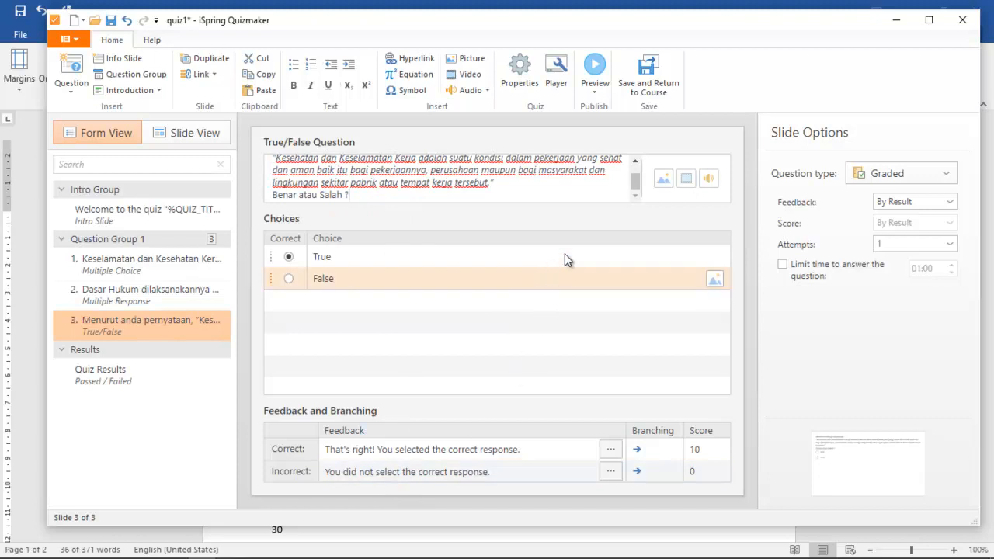
Keep True as the correct answer, set the True/False question's feedback to None, and limit its answering time to 01:00
left_click_drag(630, 190, 633, 180)
left_click(295, 257)
left_click(896, 205)
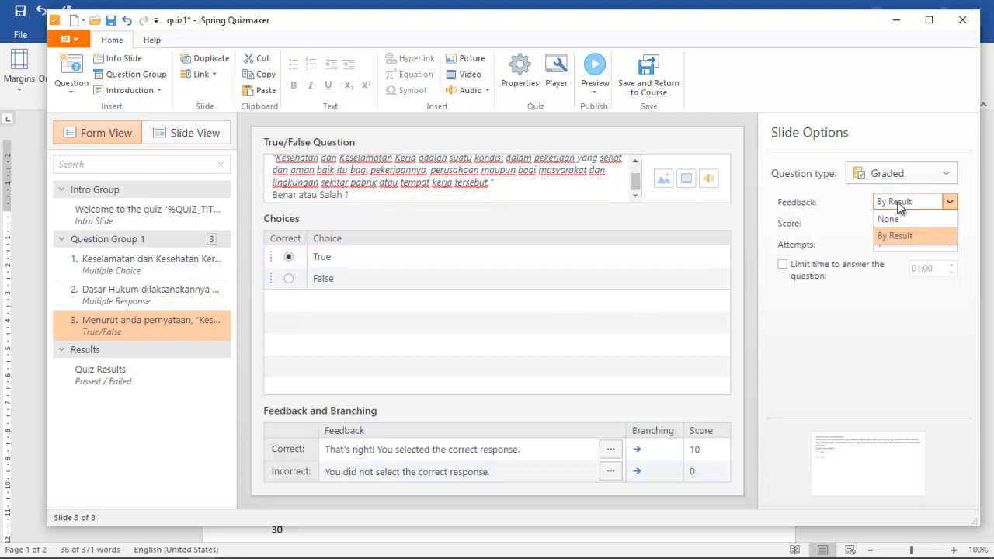
left_click(896, 221)
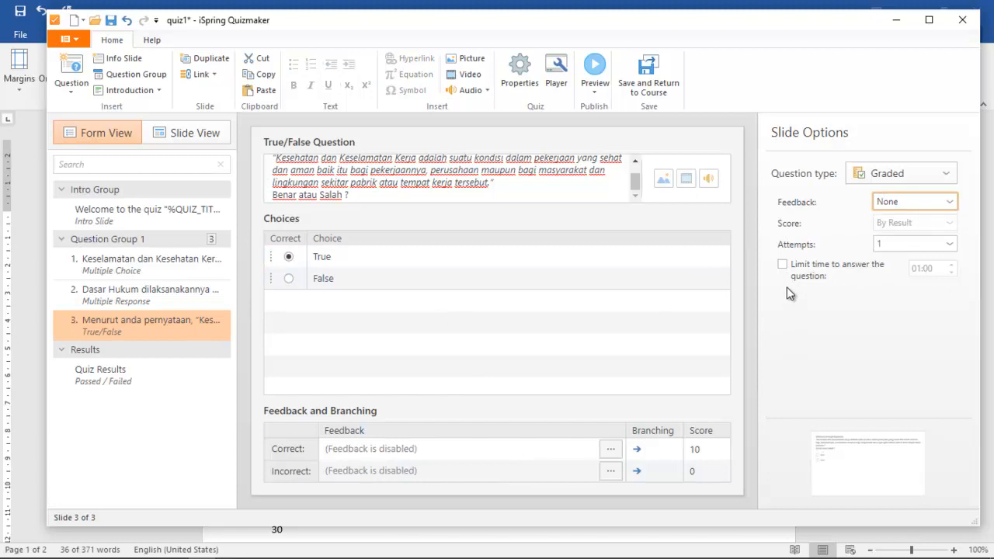
left_click(783, 264)
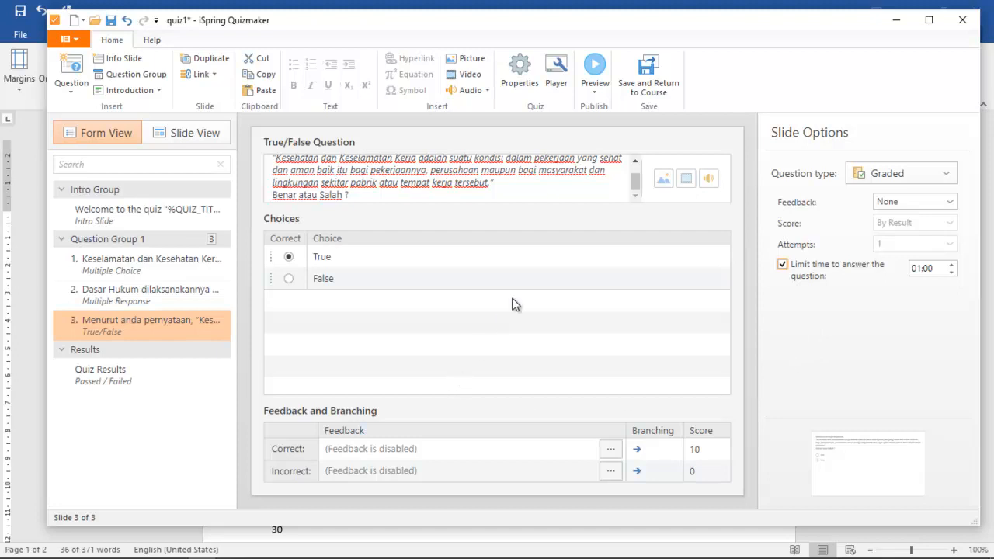
left_click(539, 284)
left_click(913, 268)
left_click(559, 333)
Preview the whole quiz, submit the correct answers to all three questions, and close the preview from the results page
left_click(604, 74)
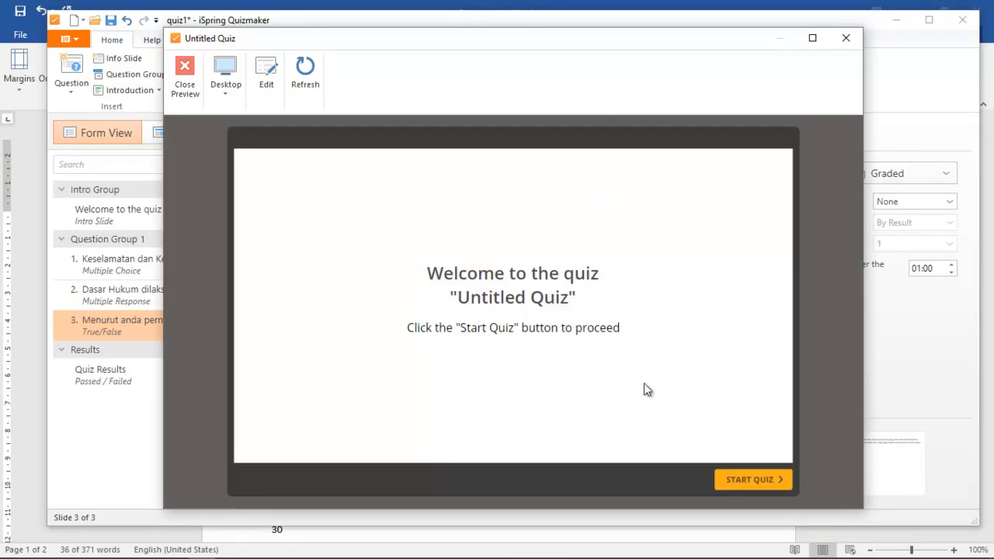
left_click(746, 481)
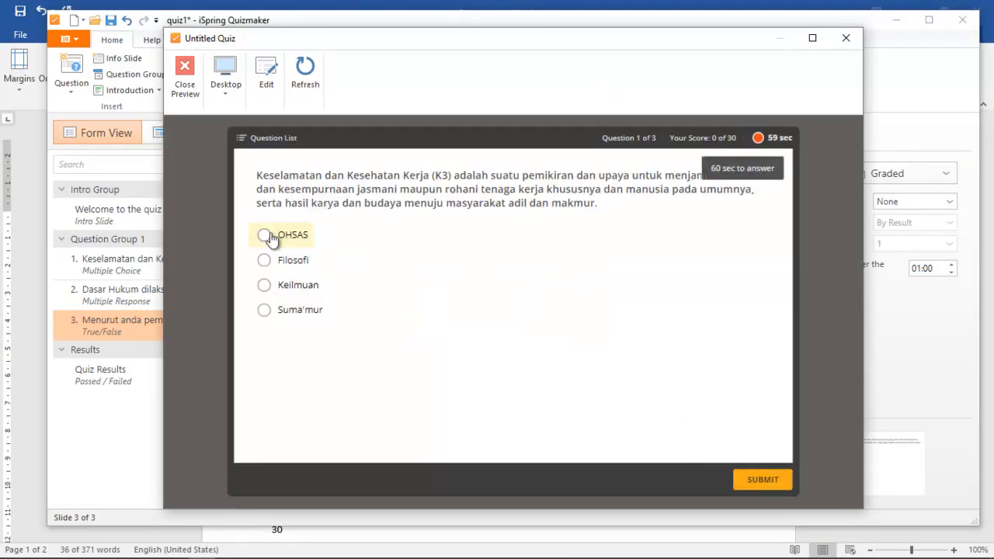
left_click(265, 261)
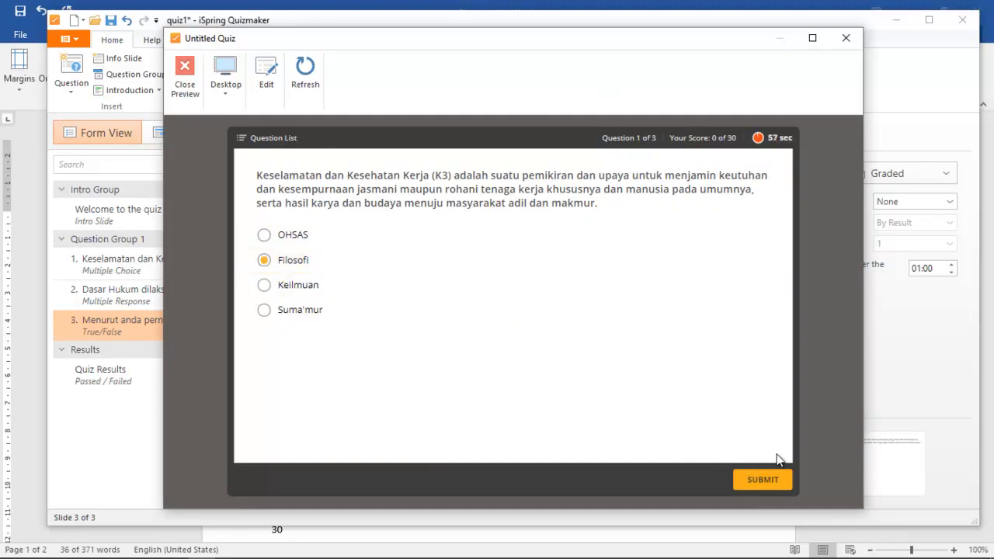
left_click(780, 488)
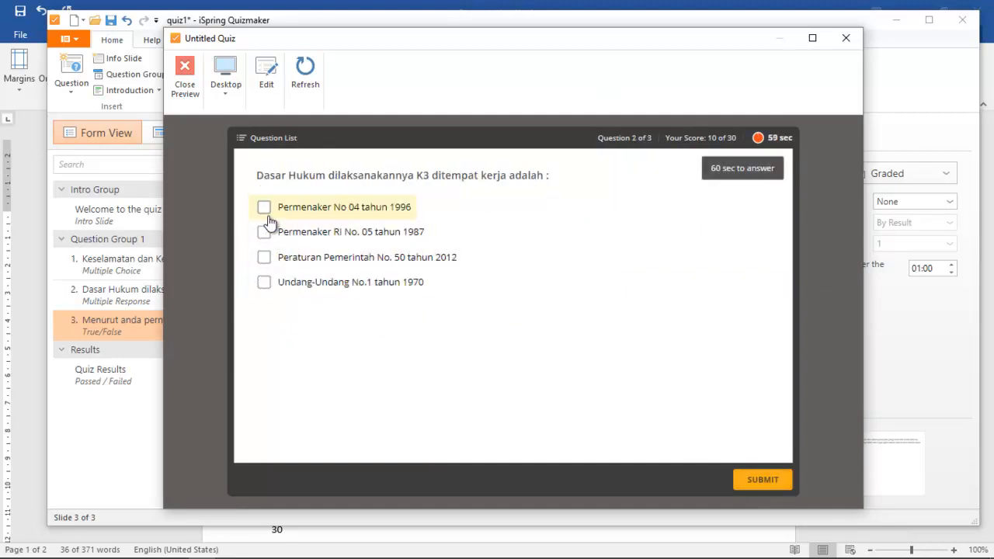
left_click(264, 282)
left_click(264, 260)
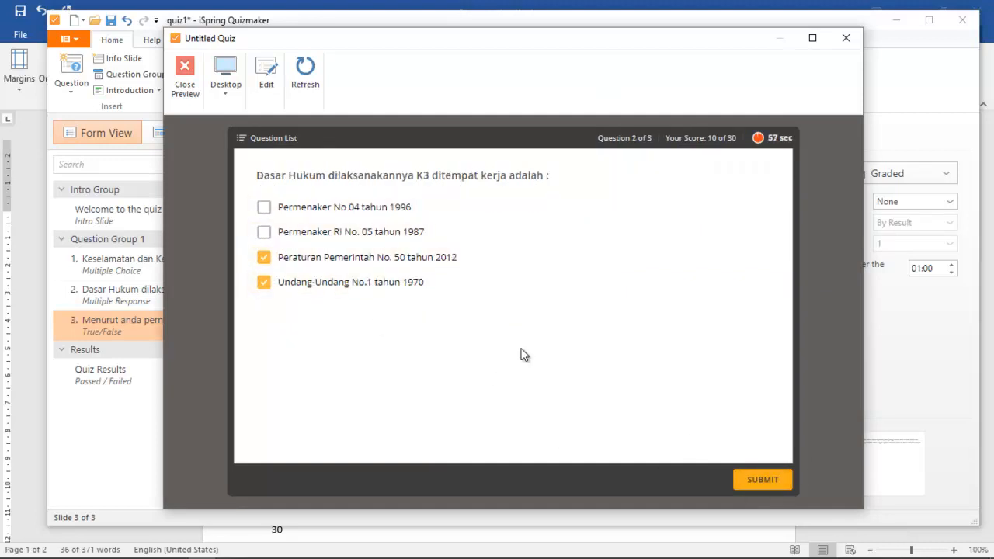
left_click(776, 480)
left_click(266, 264)
left_click(758, 483)
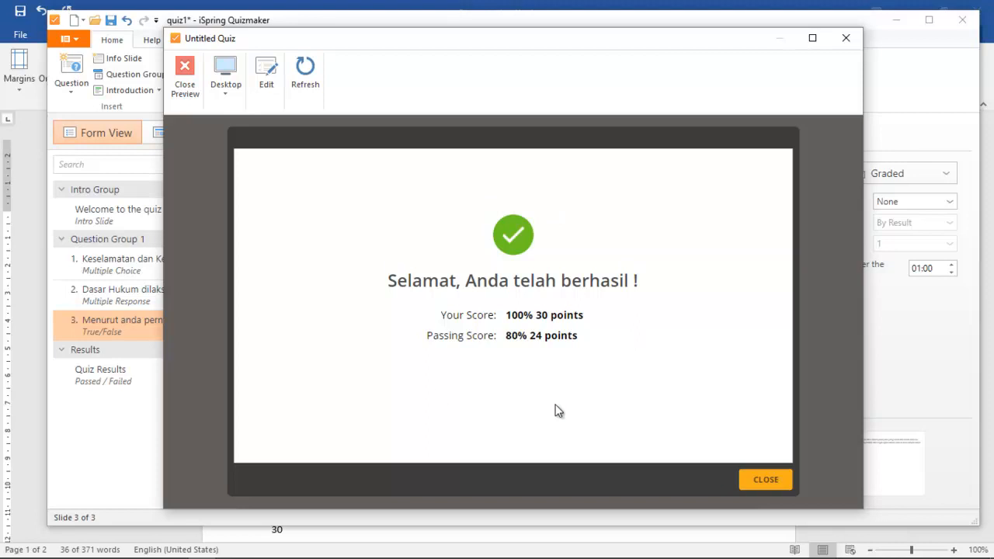
left_click(773, 483)
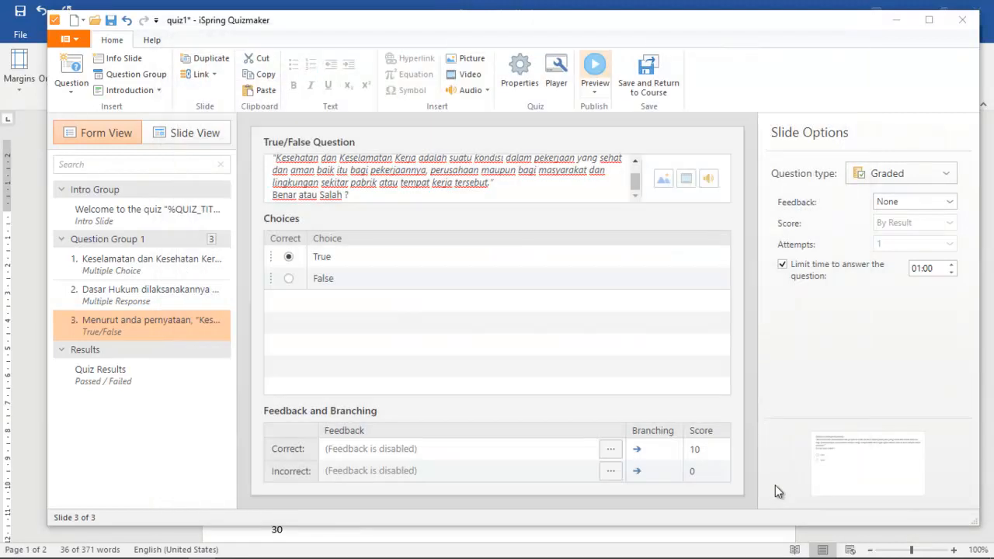
Add a Short Answer question and replace its text with the "Suatu kejadian yang tidak diinginkan ... disebut :" sentence from the Word document
left_click(73, 87)
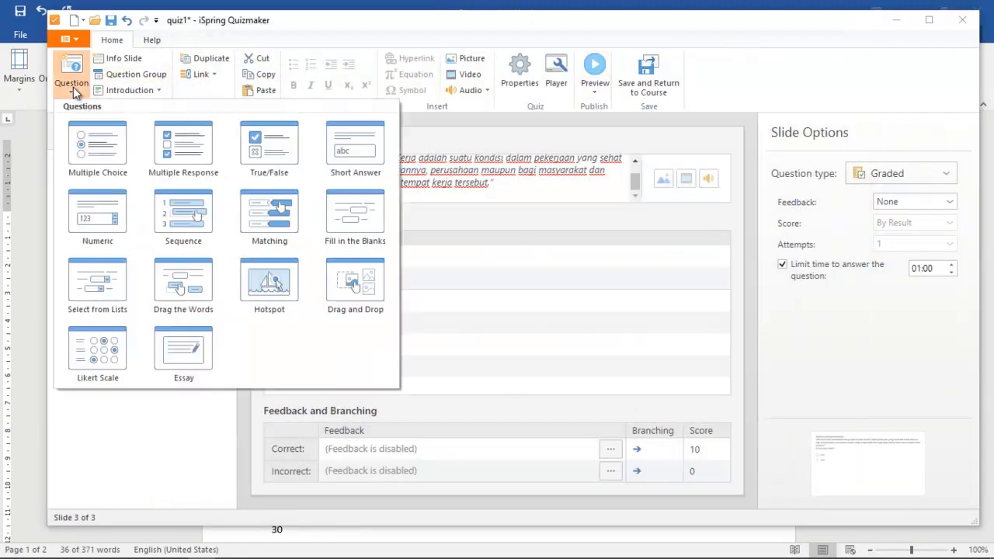
left_click(345, 144)
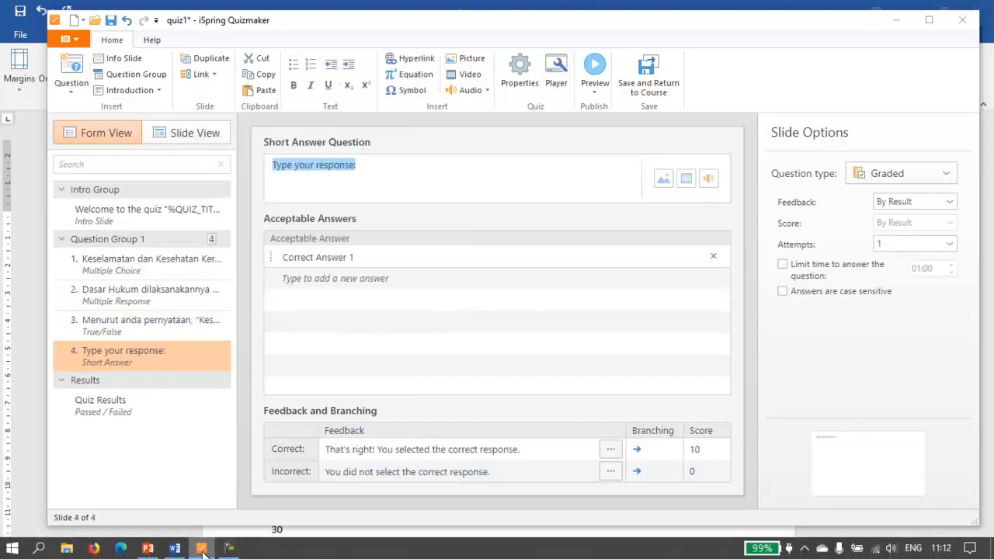
left_click(174, 551)
scroll(402, 362, "down", 3)
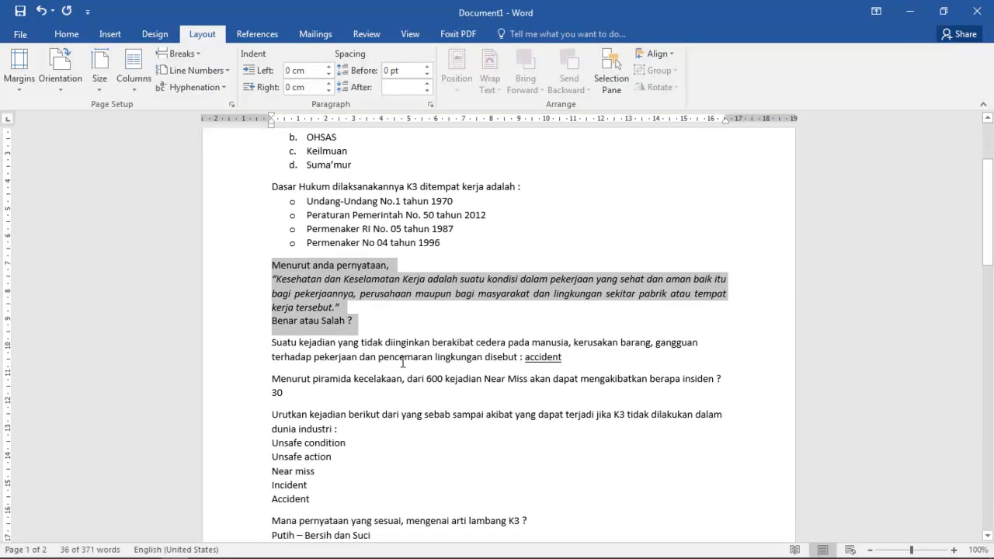
left_click_drag(272, 342, 521, 354)
key("ctrl+c")
right_click(494, 350)
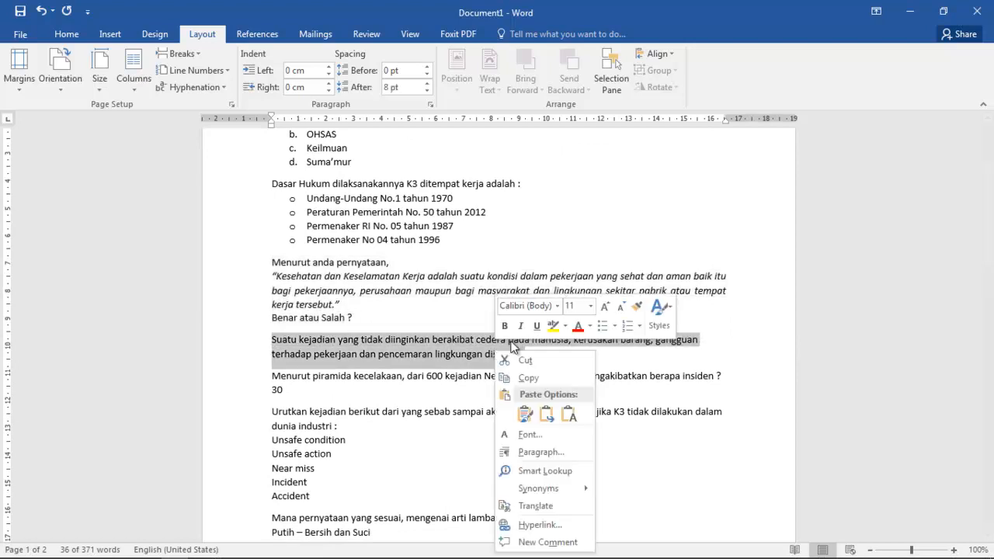
left_click(518, 377)
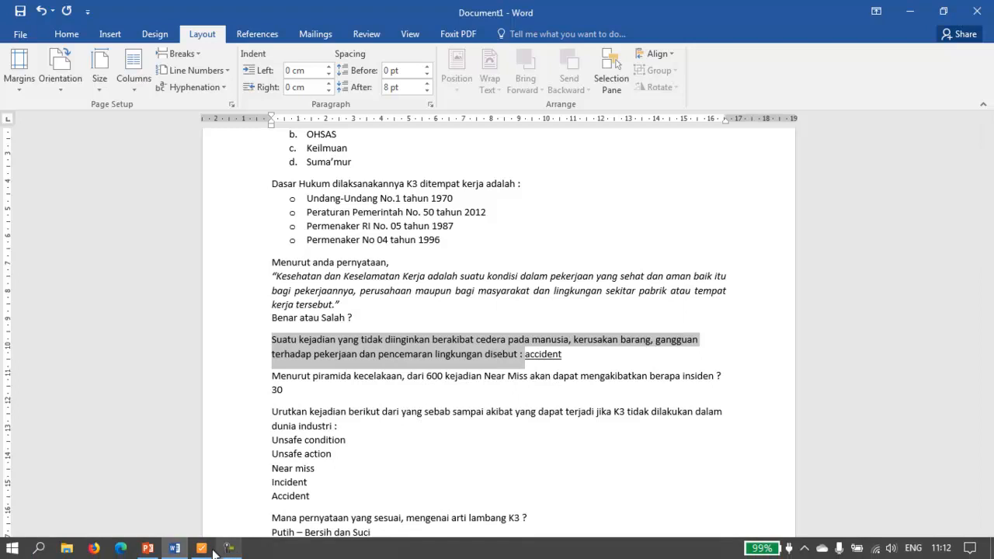
left_click(224, 546)
right_click(333, 167)
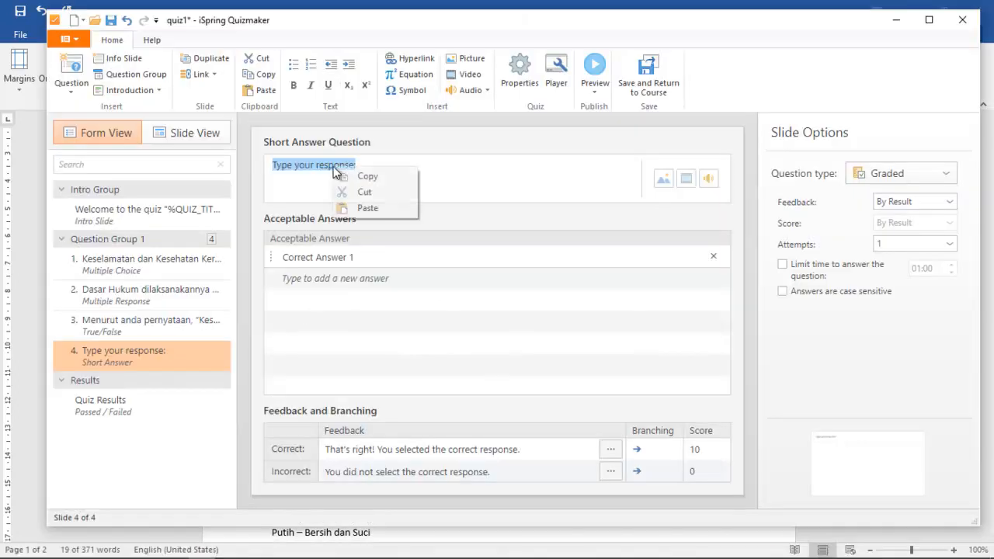
left_click(370, 207)
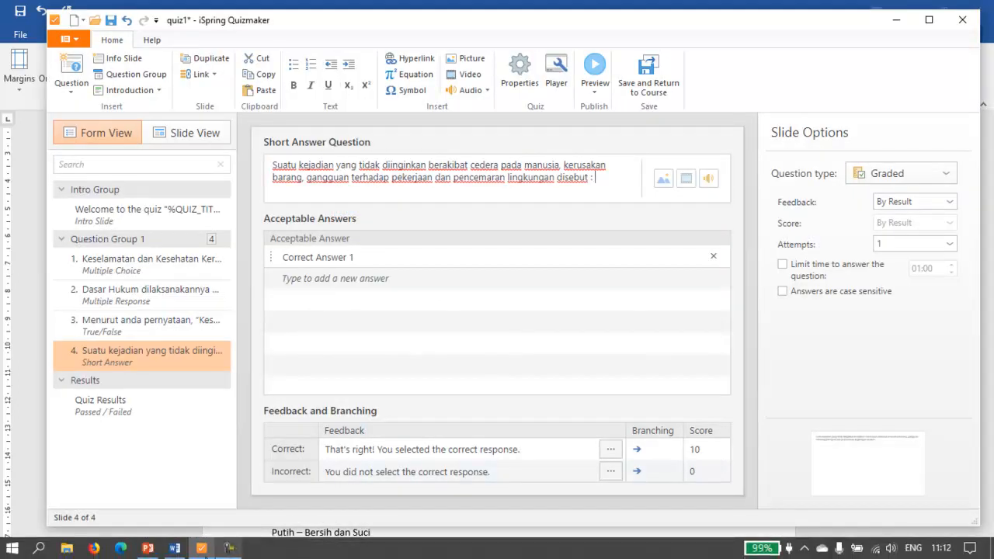
Replace the Short Answer question's placeholder acceptable answer with "accident", the underlined answer in the Word document
left_click(175, 548)
left_click_drag(526, 354, 562, 355)
key("ctrl+c")
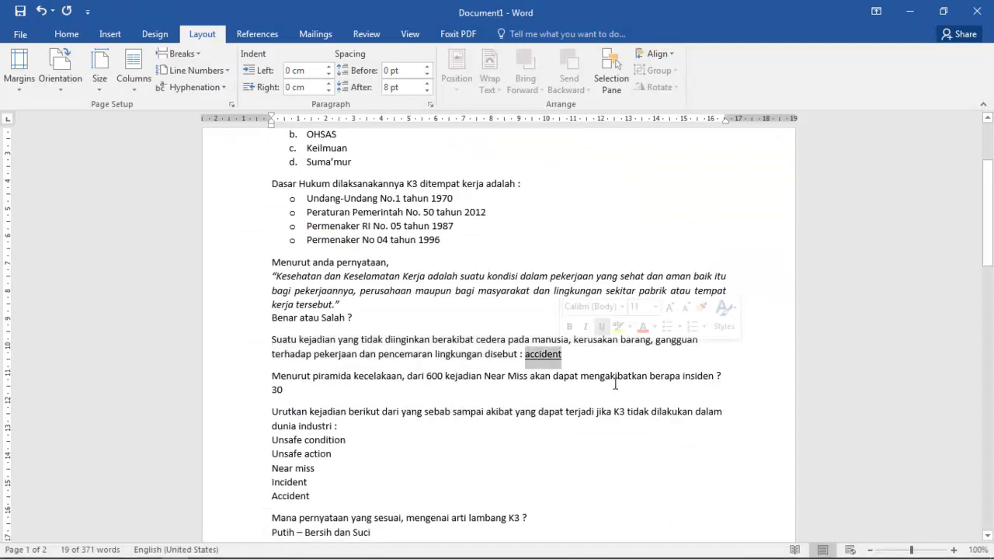
key("alt+Tab")
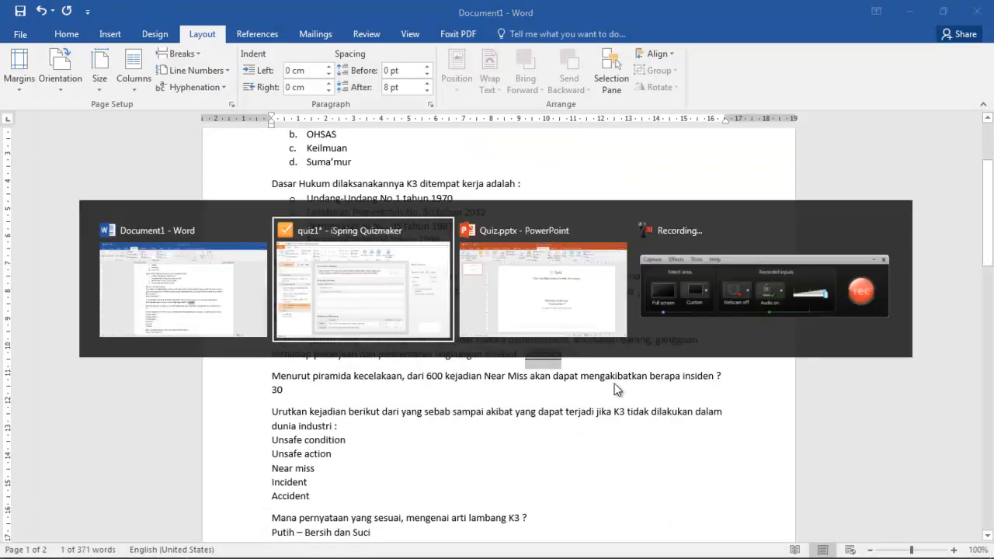
left_click(355, 260)
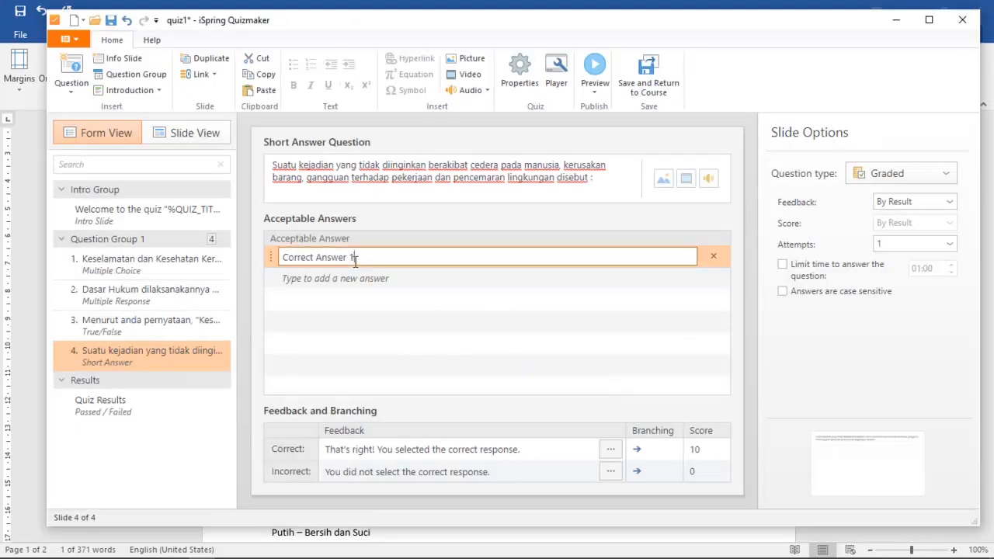
type("accident")
key("ctrl+a")
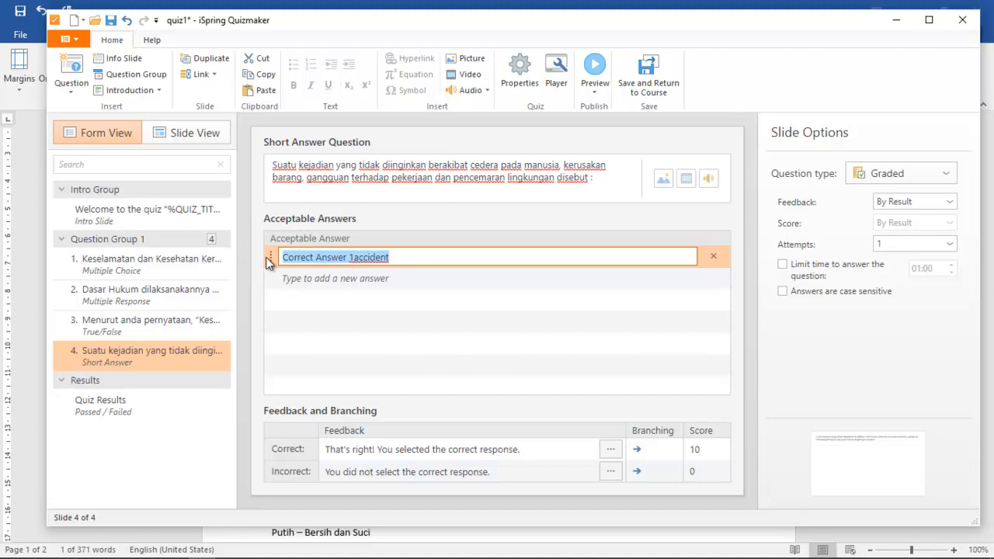
type("accident")
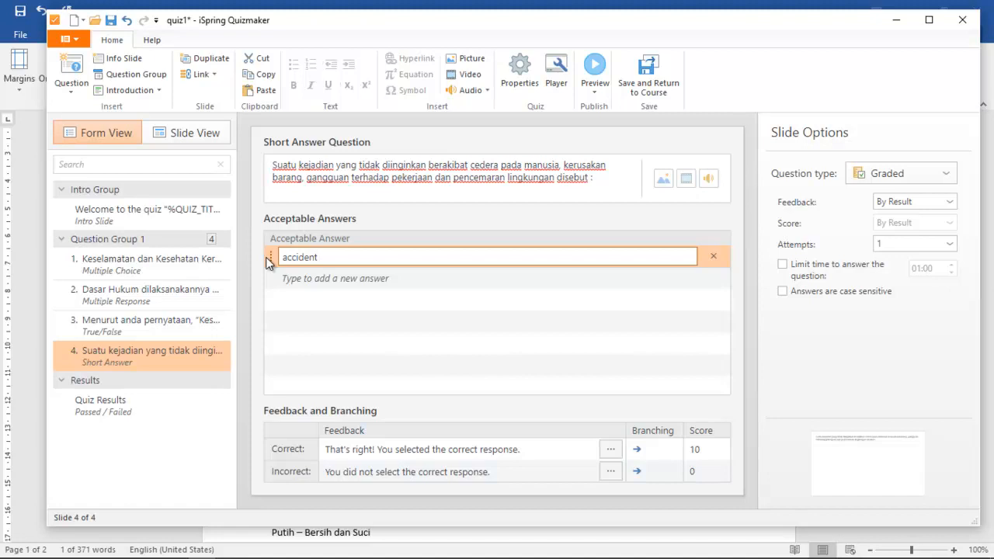
Add "Accident" and "ACCIDENT" as two further acceptable answers to the Short Answer question
left_click(304, 279)
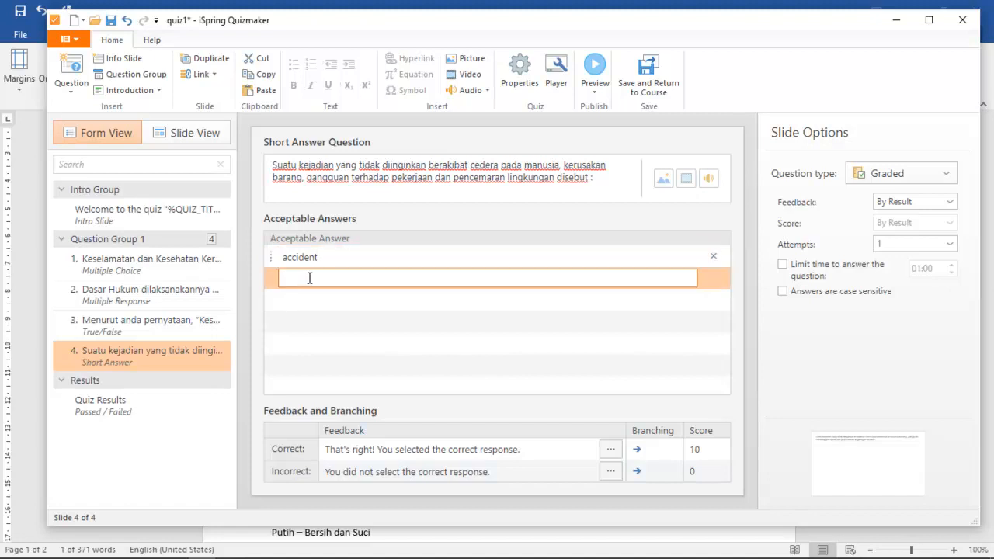
key("ctrl+v")
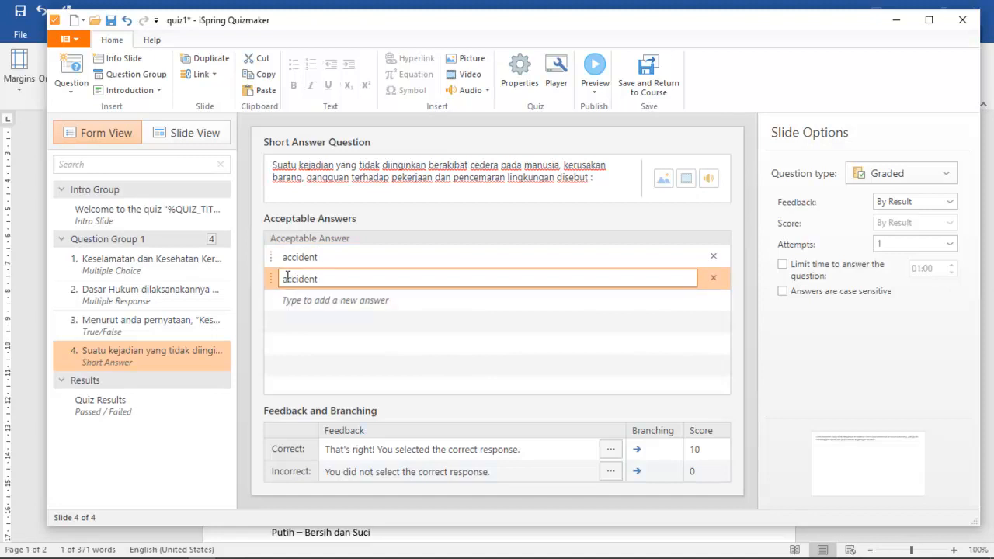
key("BackSpace")
type("A")
left_click(322, 301)
key("ctrl+v")
left_click_drag(321, 301, 266, 307)
type("ACCIDEN")
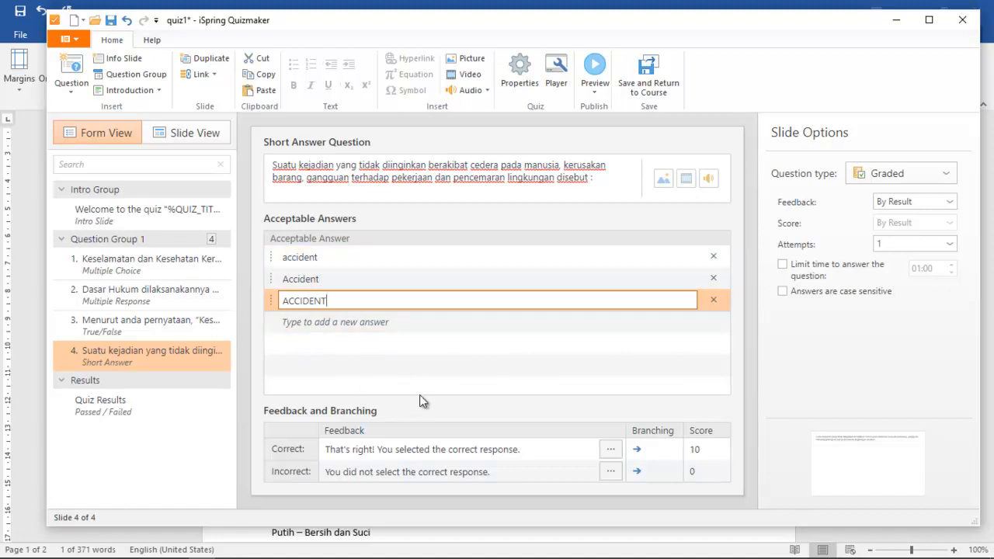
Set the Short Answer question's feedback to None and limit its answering time to 01:00
left_click(891, 205)
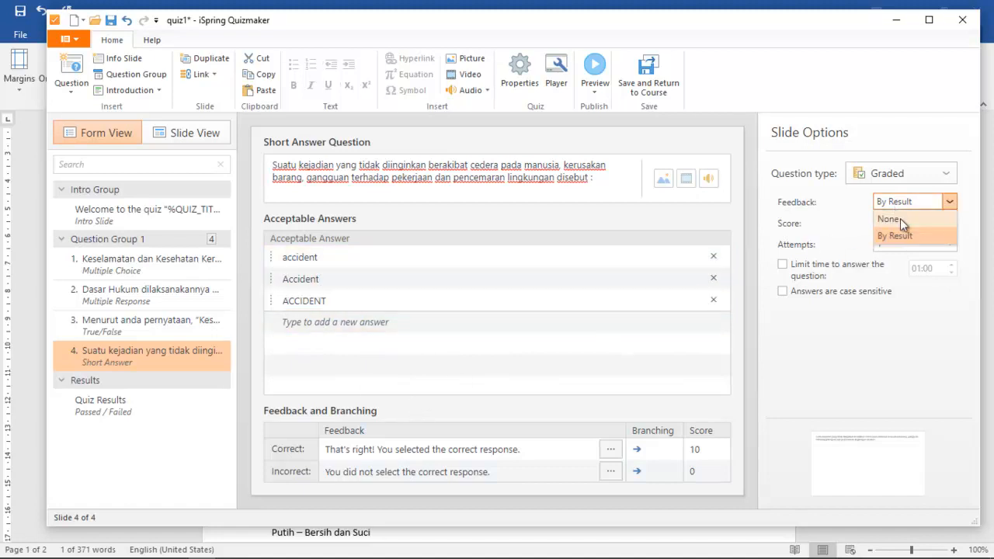
left_click(900, 218)
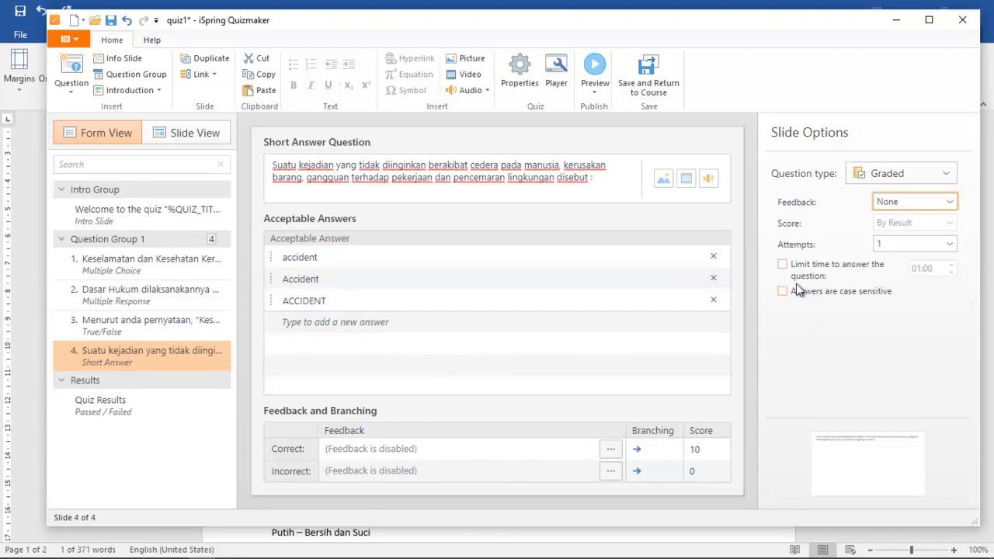
left_click(782, 265)
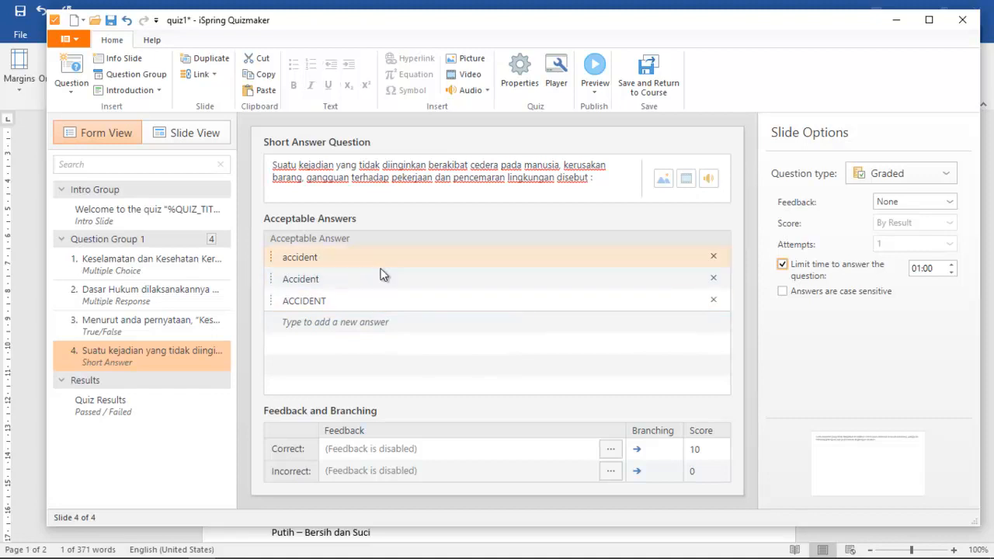
Delete the "Accident" and "ACCIDENT" variants from the Short Answer question's acceptable answers
left_click(713, 278)
left_click(714, 278)
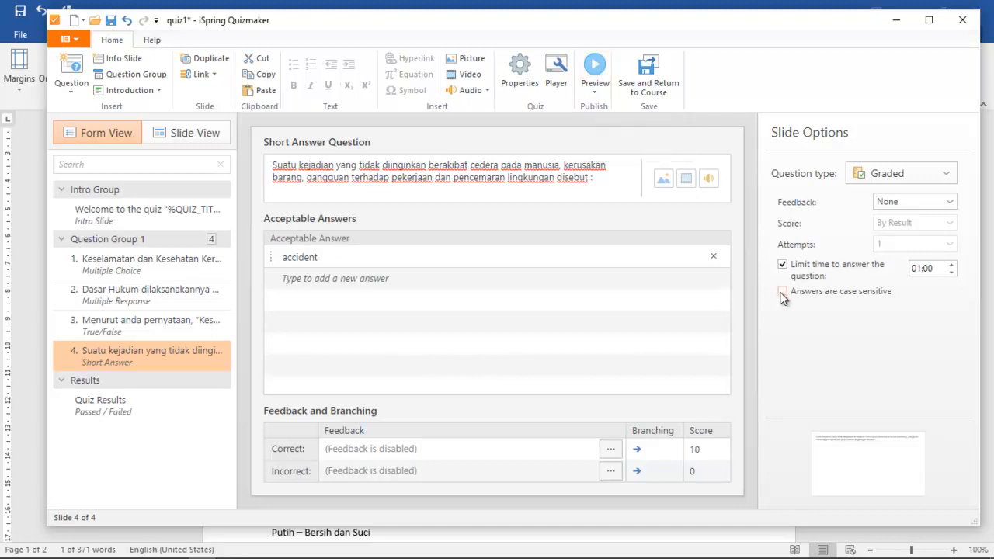
Preview the whole quiz and submit the correct answers to the first three questions
left_click(594, 68)
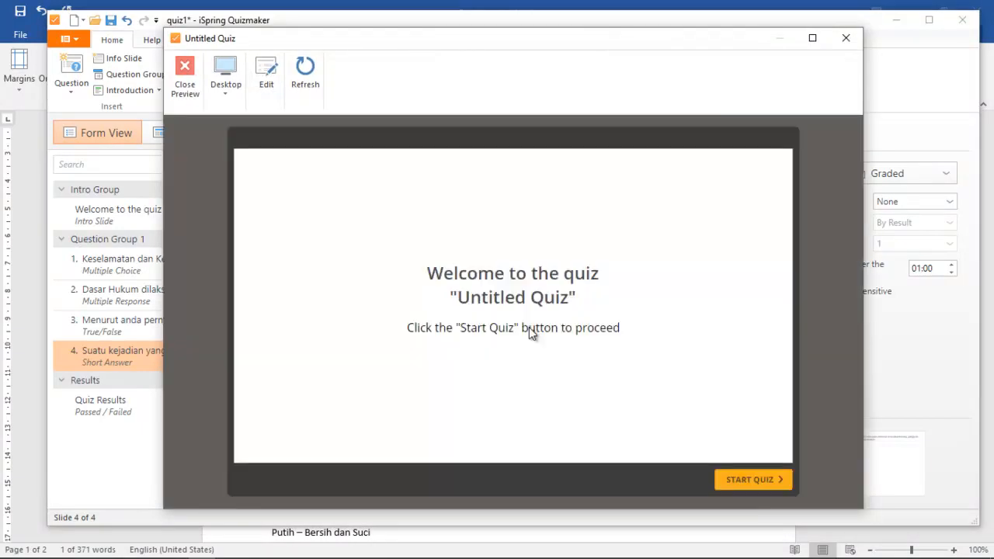
left_click(753, 481)
left_click(281, 286)
left_click(742, 479)
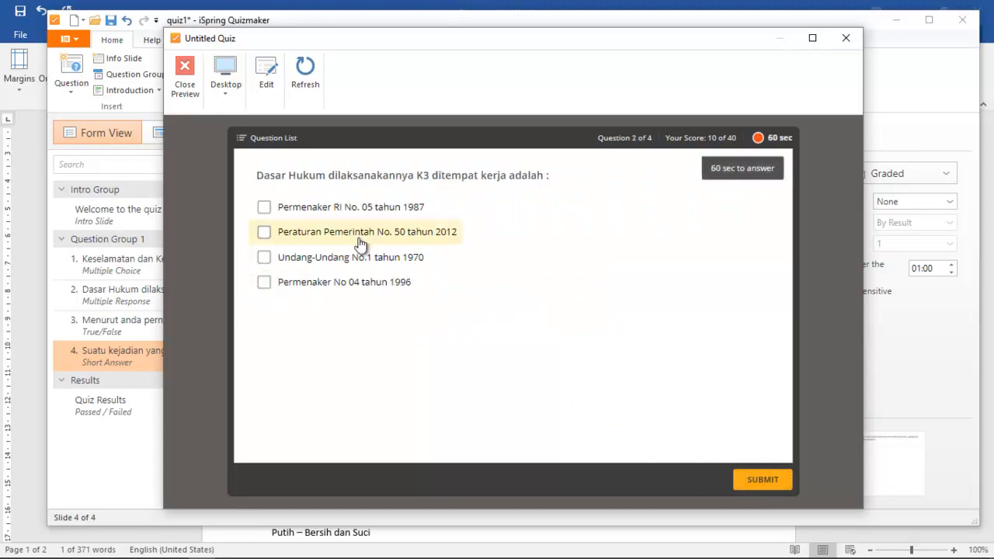
left_click(265, 257)
left_click(264, 232)
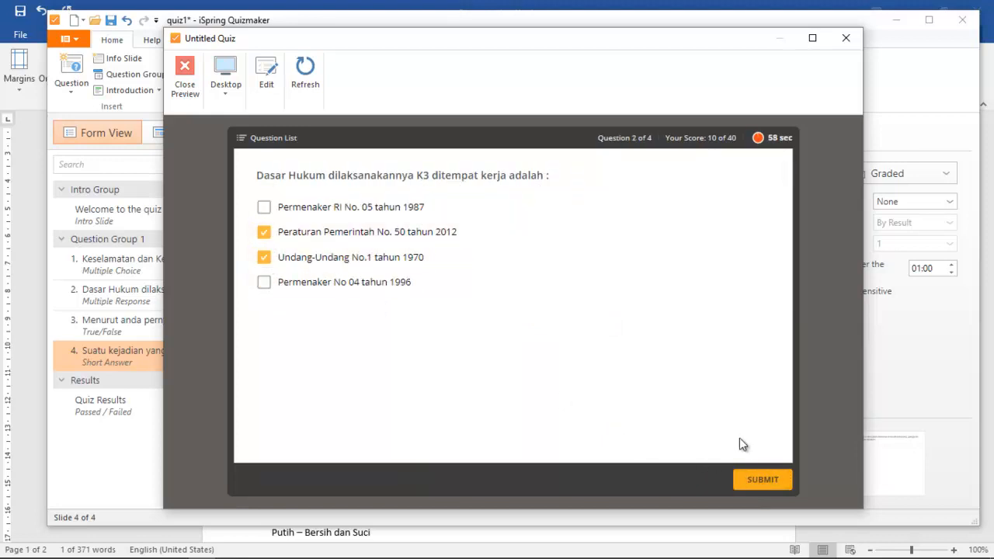
left_click(769, 481)
left_click(264, 262)
left_click(760, 479)
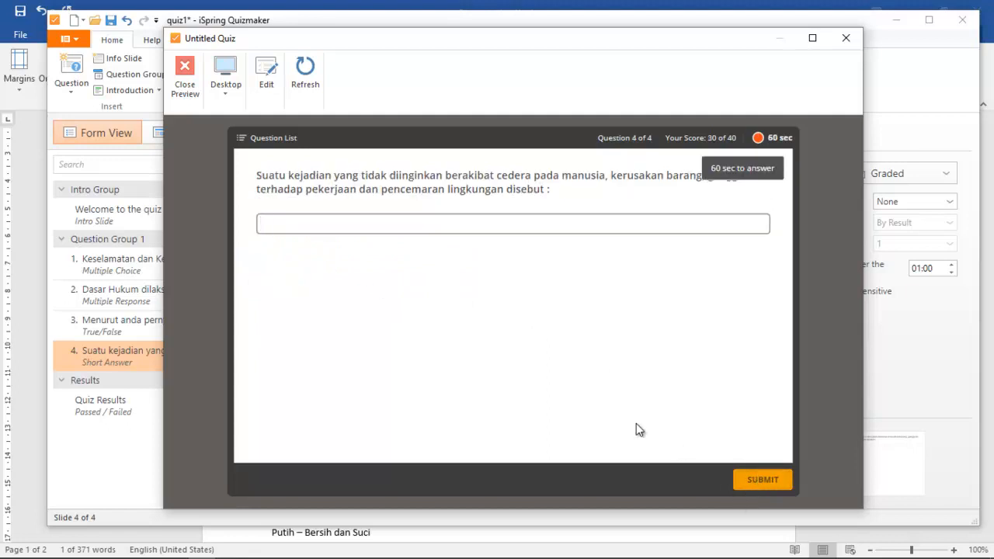
Submit "ACCIDENT" in capitals as the answer to the previewed Short Answer question, and close the preview from the results page
left_click(397, 223)
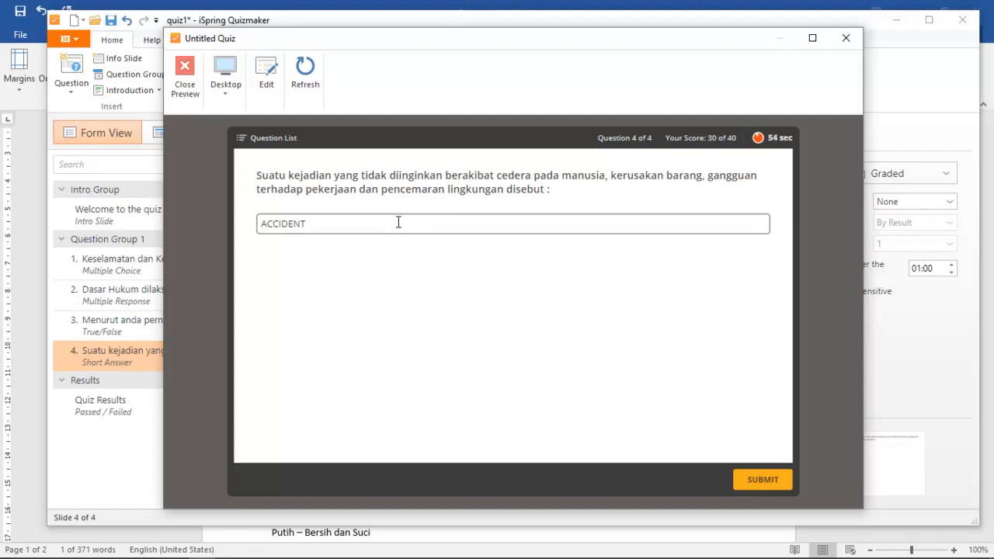
left_click(776, 484)
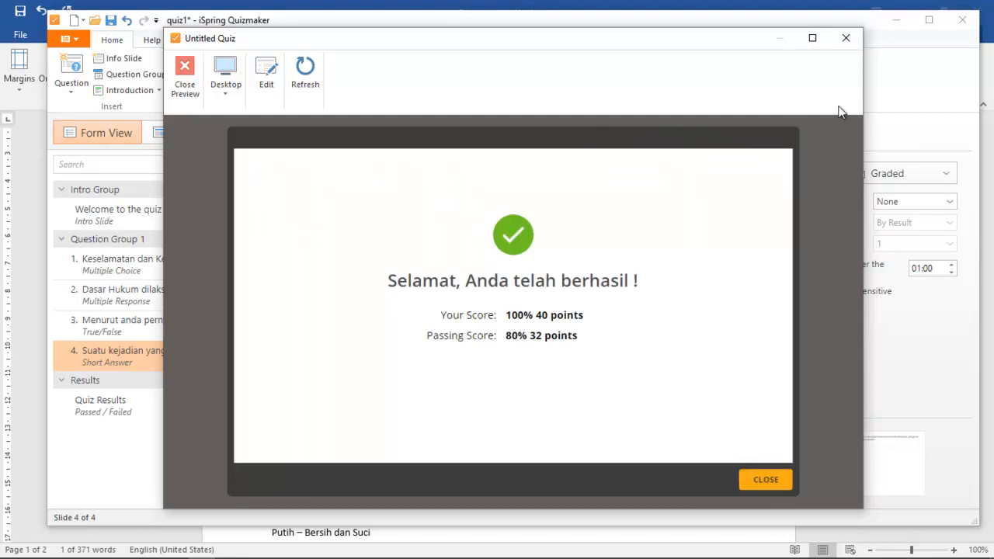
left_click(185, 75)
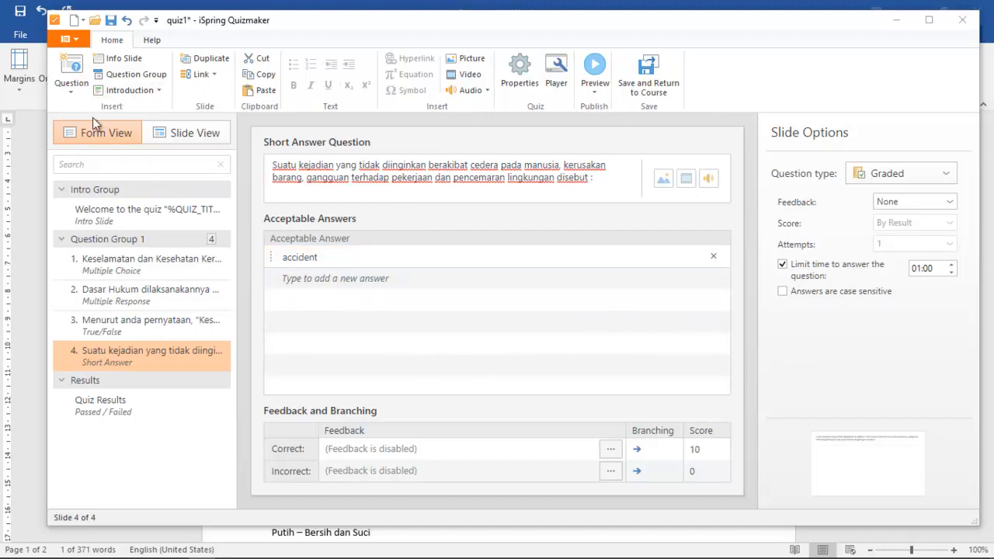
Add a Numeric question and replace its text with the "Menurut piramida kecelakaan, ... berapa insiden ?" sentence from the Word document
left_click(73, 89)
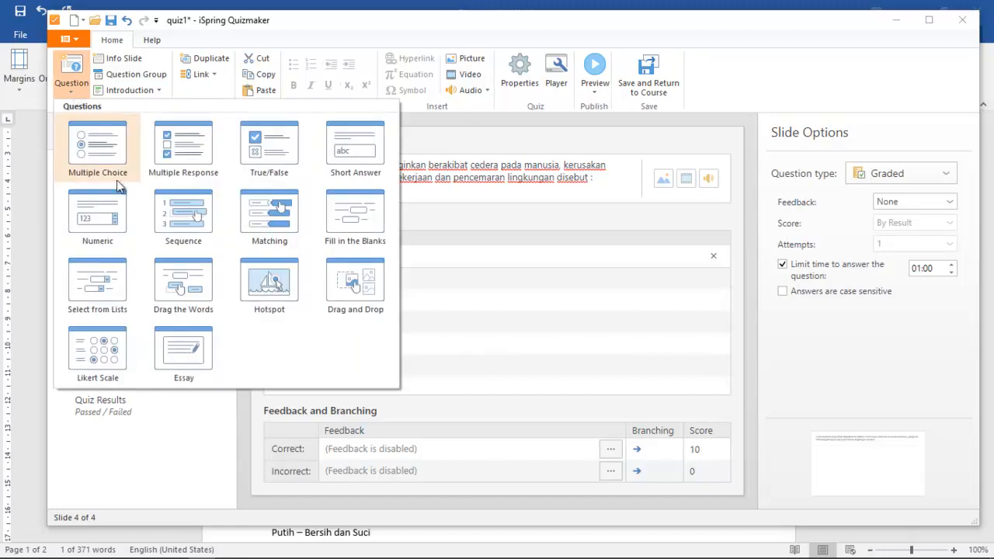
left_click(115, 220)
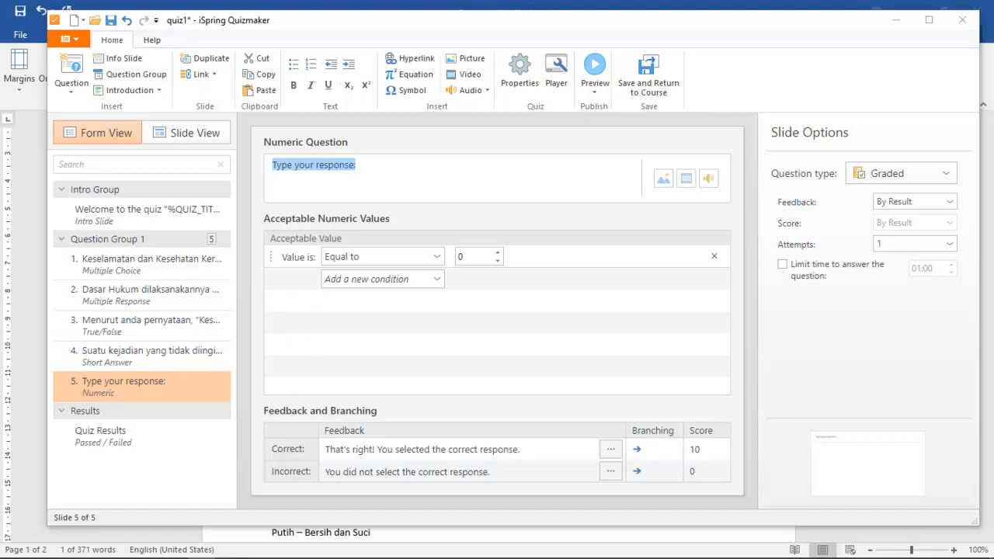
left_click(175, 547)
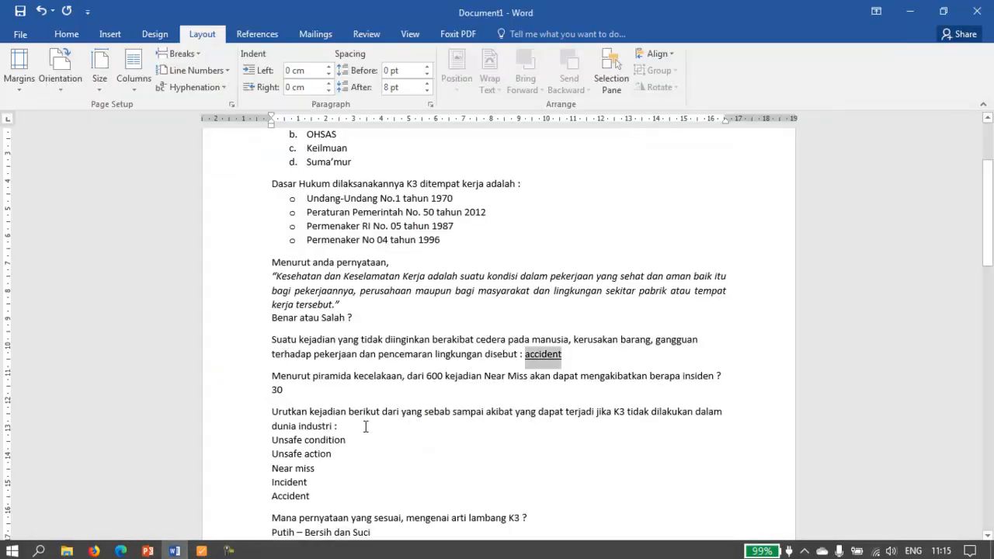
left_click_drag(272, 375, 718, 380)
right_click(718, 380)
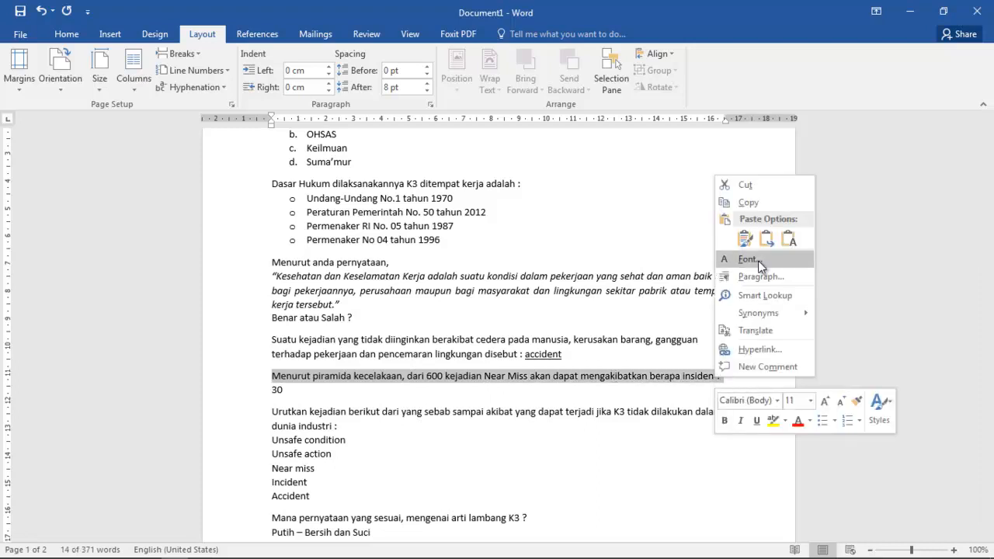
left_click(747, 200)
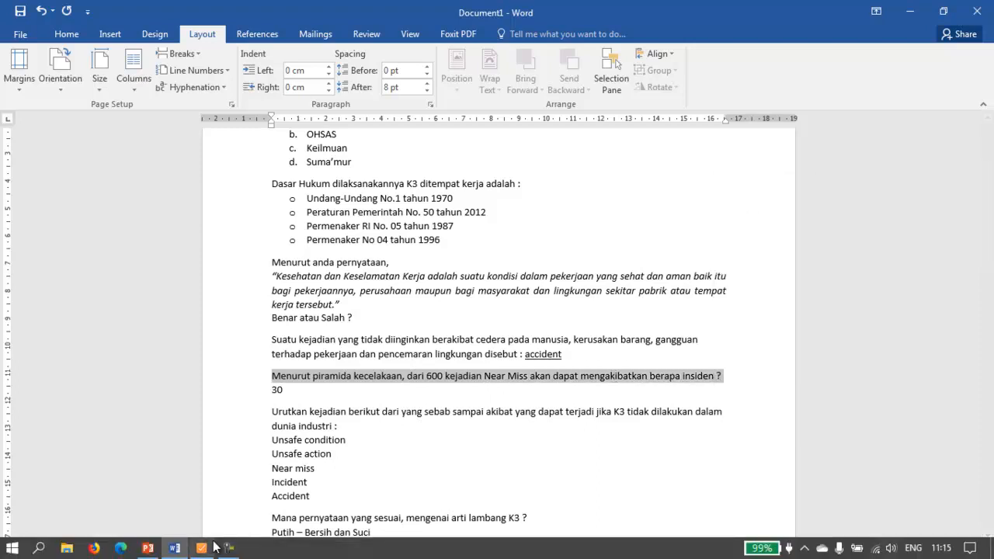
left_click(201, 553)
right_click(351, 165)
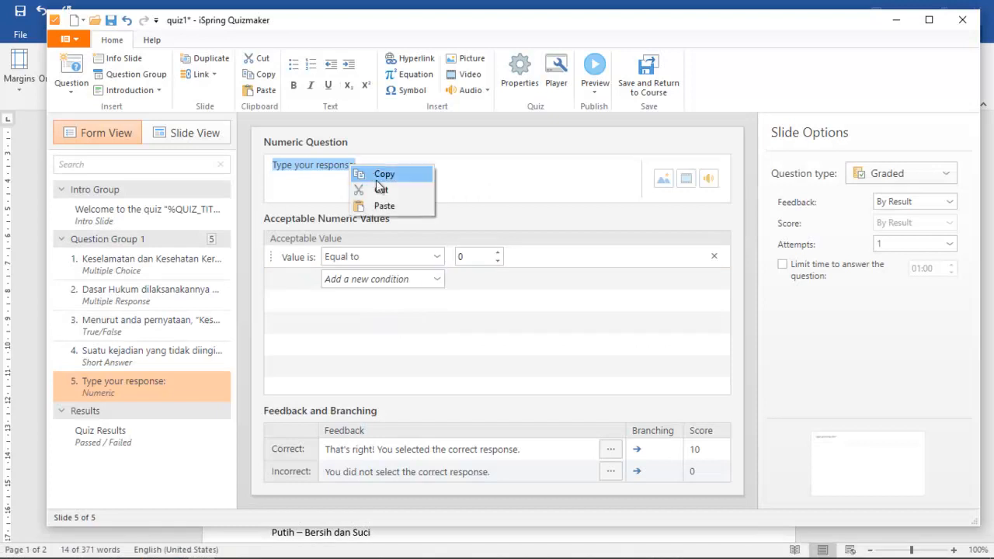
left_click(381, 204)
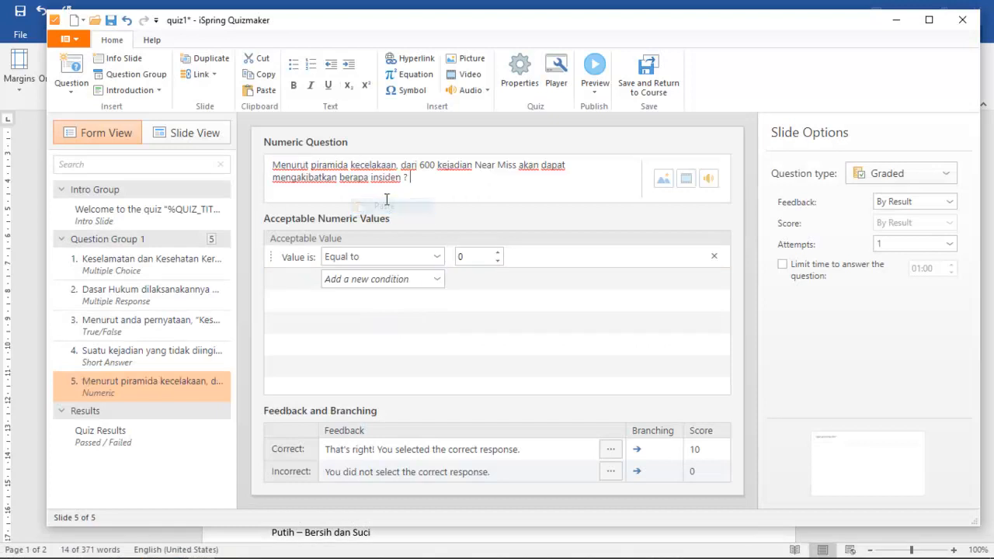
Set the Numeric question's acceptable value to 30 with the Less than condition
left_click(474, 256)
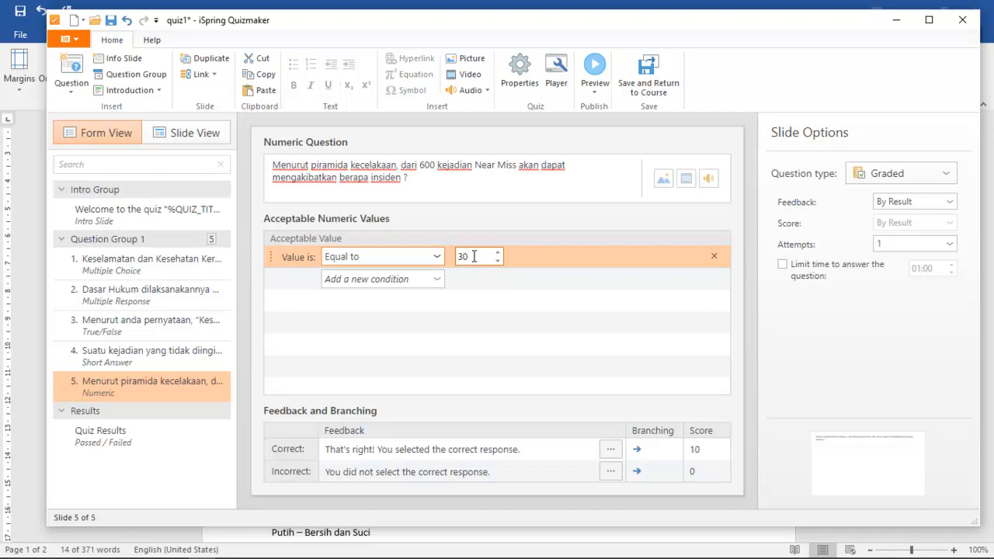
type("30")
left_click(437, 257)
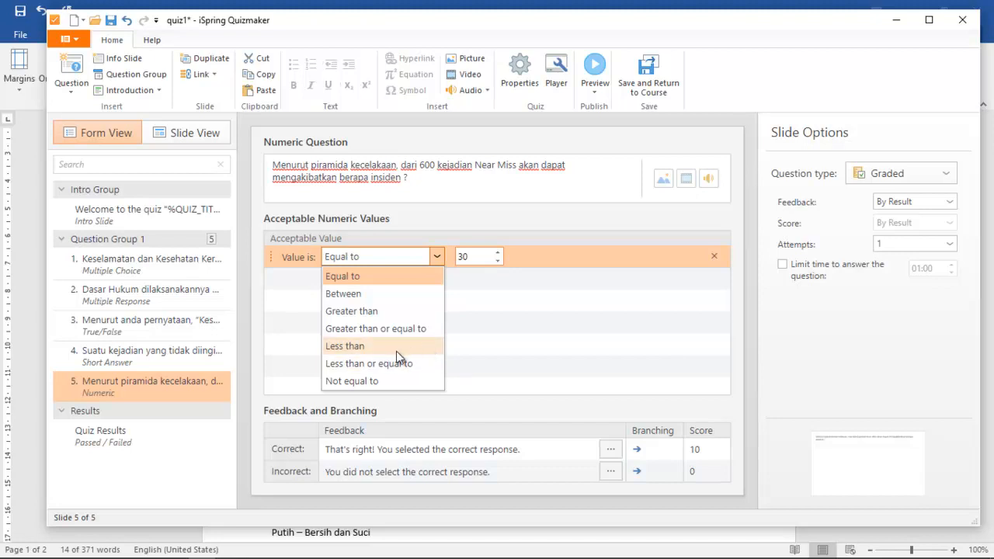
left_click(361, 347)
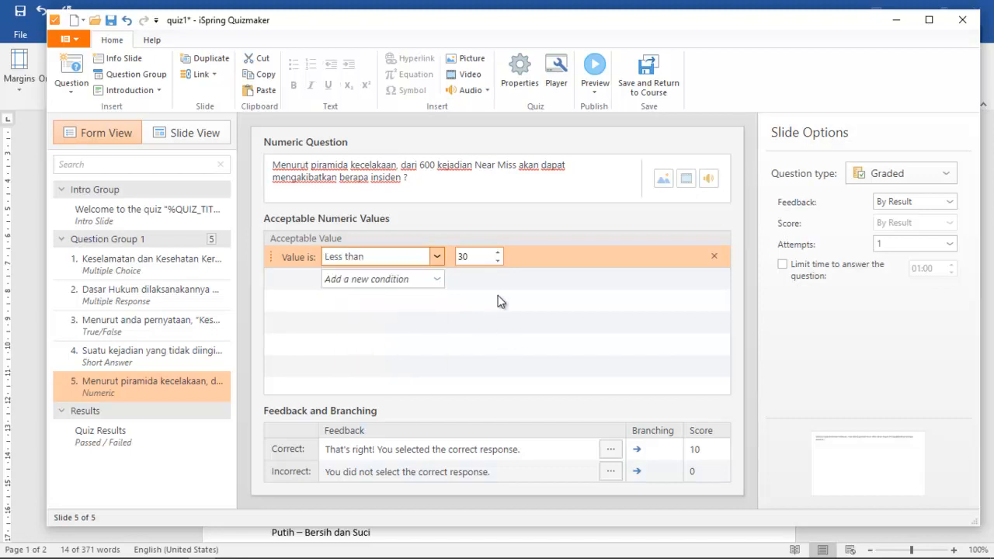
Set the Numeric question's feedback to None and limit its answering time to 01:00
left_click(931, 205)
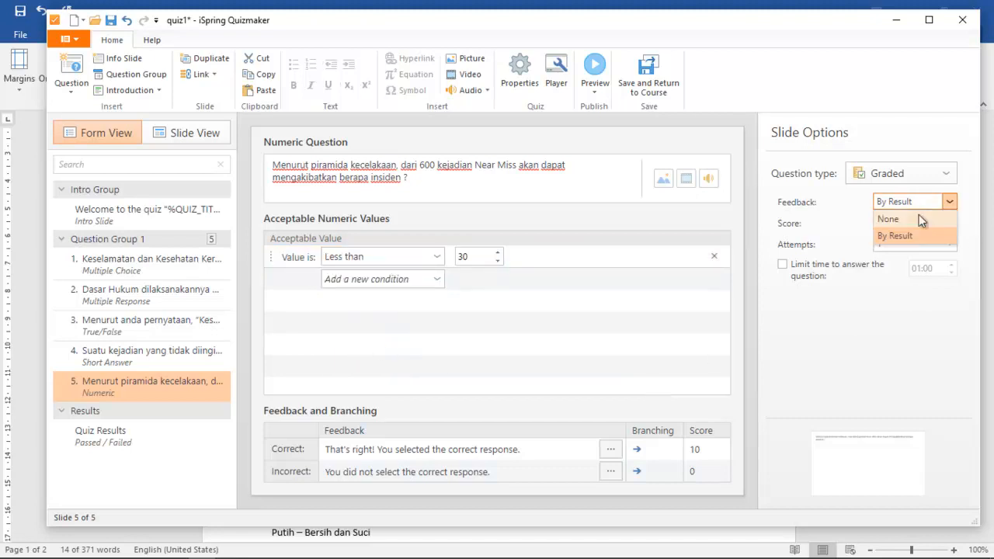
left_click(913, 220)
left_click(796, 266)
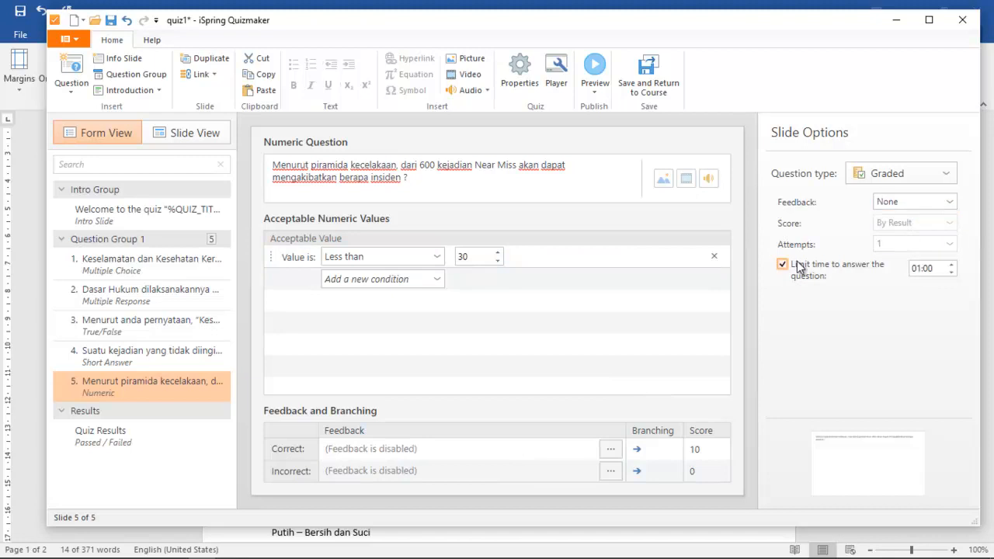
Preview the quiz, answer the first question with Filosofi, and submit two selected options for the Dasar Hukum multiple response question
left_click(597, 68)
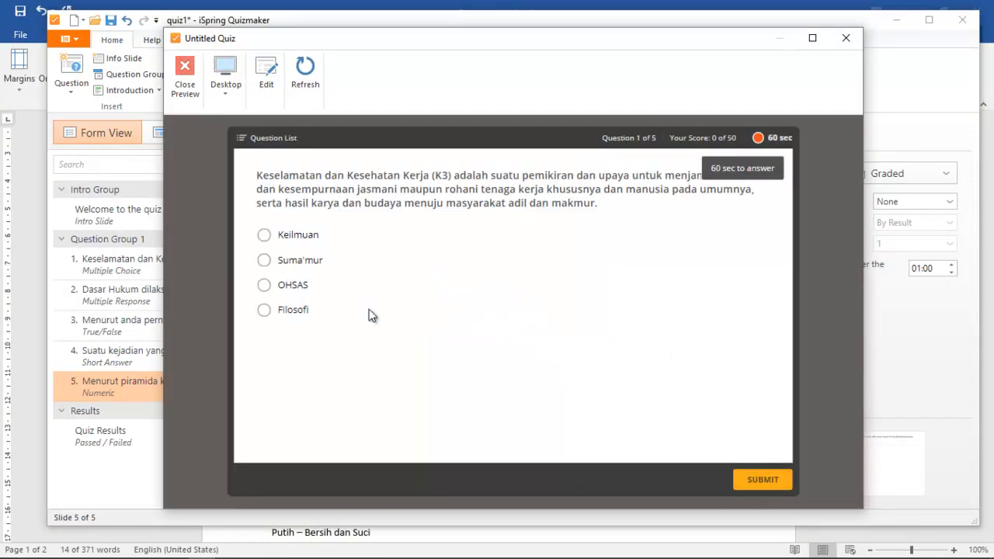
left_click(295, 311)
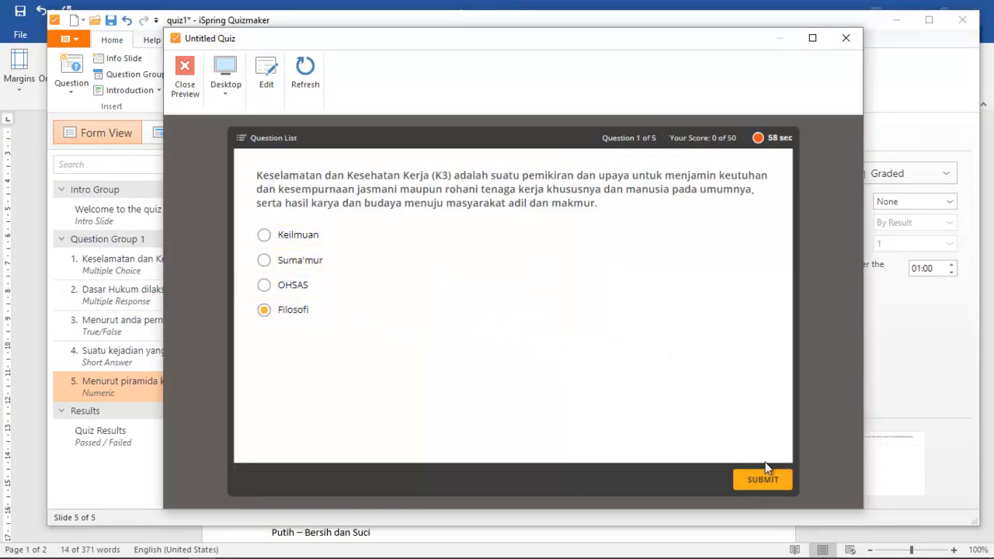
left_click(760, 481)
left_click(264, 232)
left_click(265, 207)
left_click(757, 480)
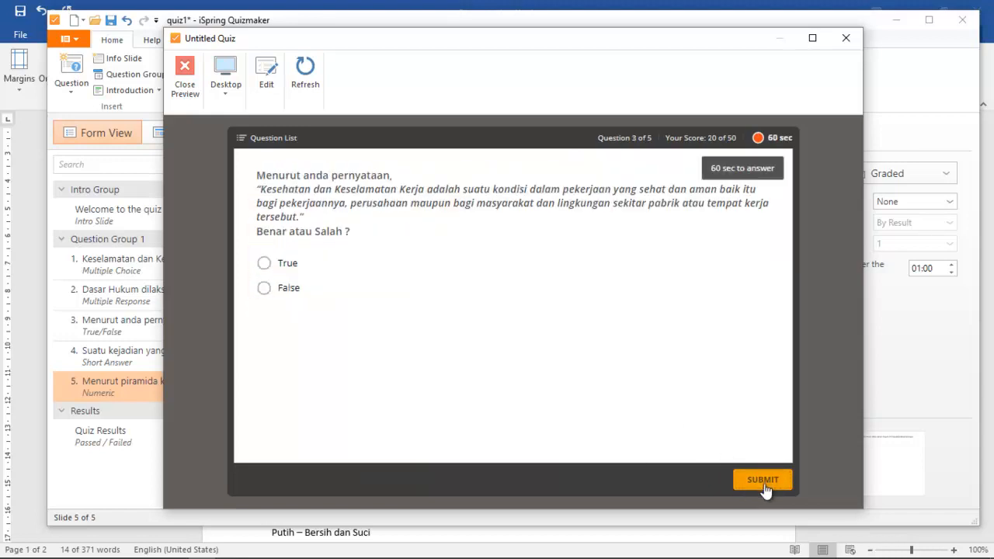
Submit True, "accident" and 28 as answers to the remaining previewed questions, and close the preview from the results page
left_click(265, 263)
left_click(753, 484)
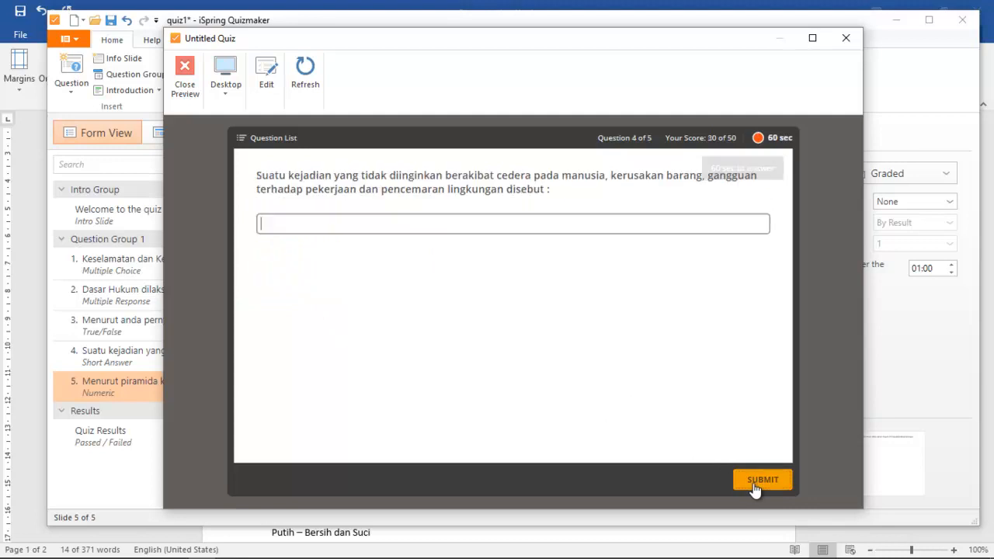
type("accident")
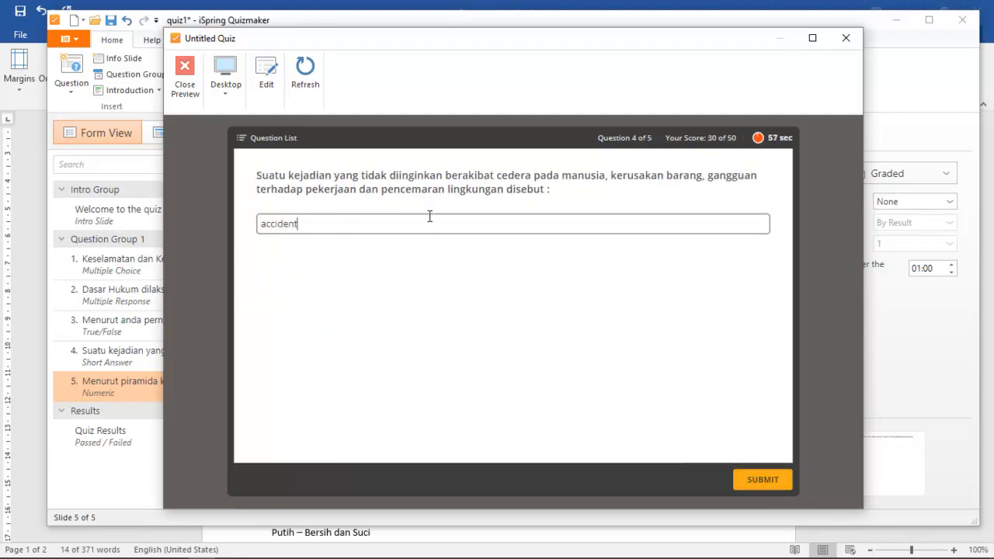
left_click(765, 481)
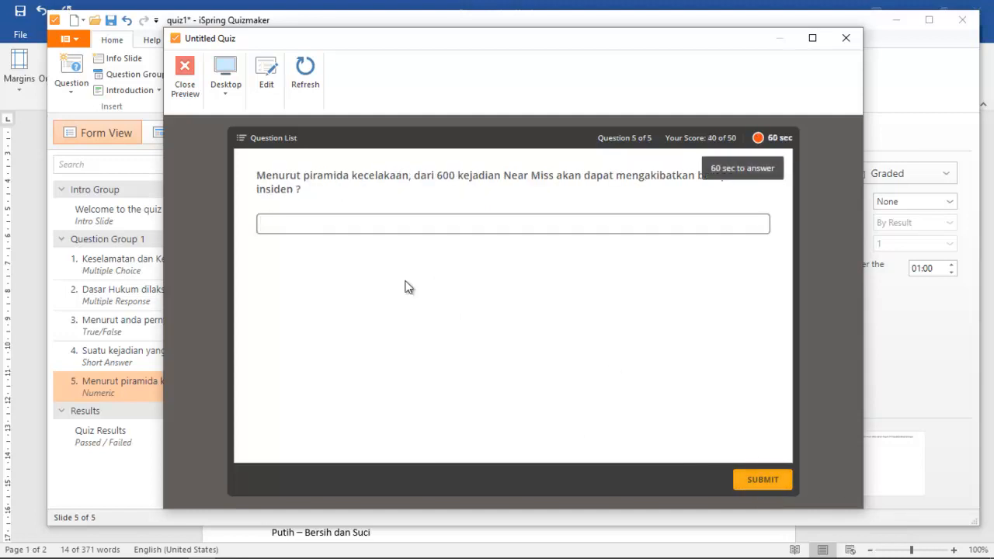
type("28")
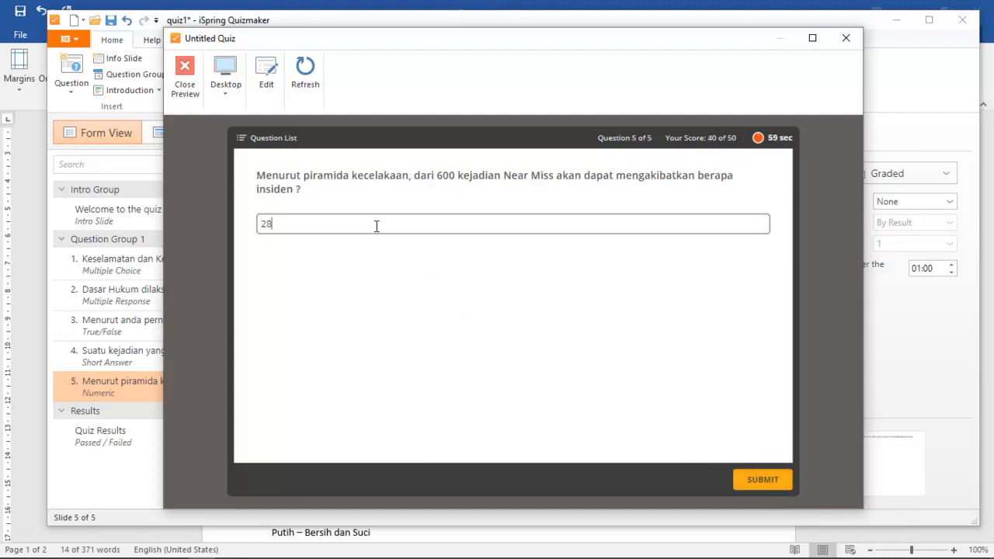
left_click(754, 480)
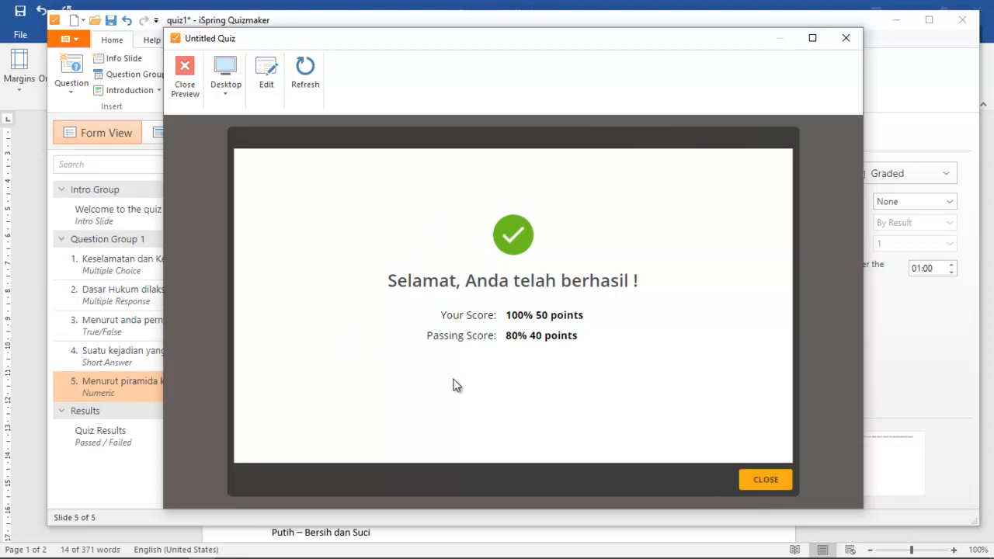
left_click(174, 79)
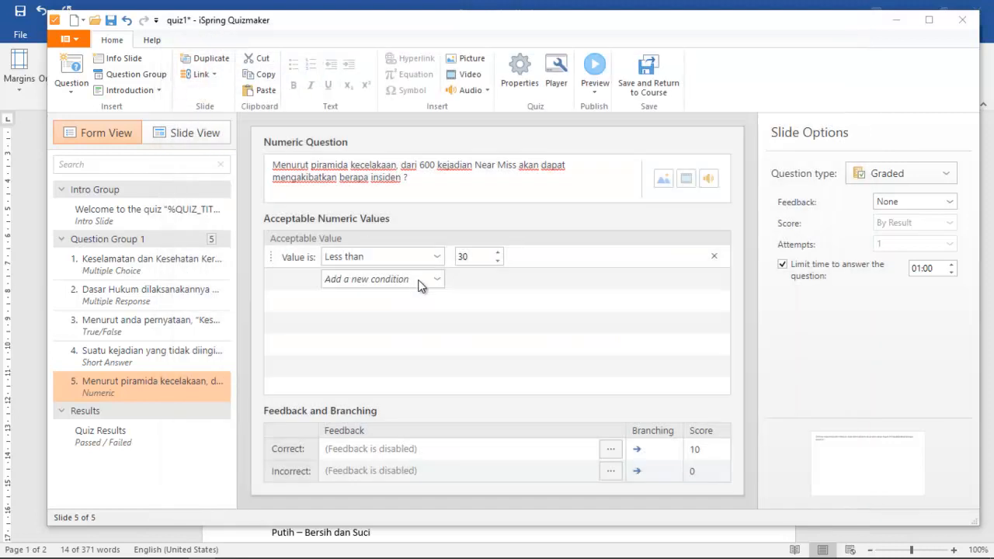
Change the Numeric question's condition to Equal to and start the quiz in a new preview
left_click(432, 258)
left_click(410, 274)
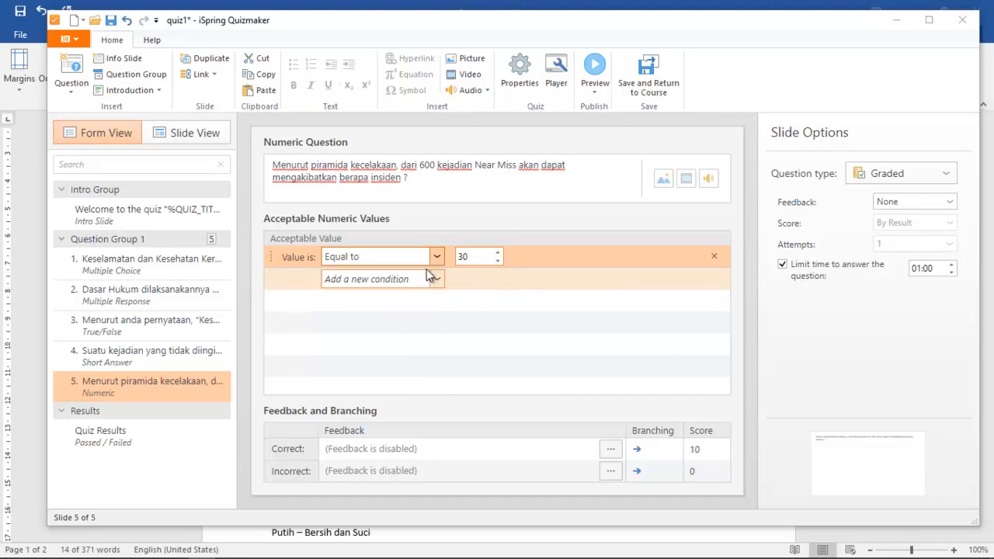
left_click(598, 72)
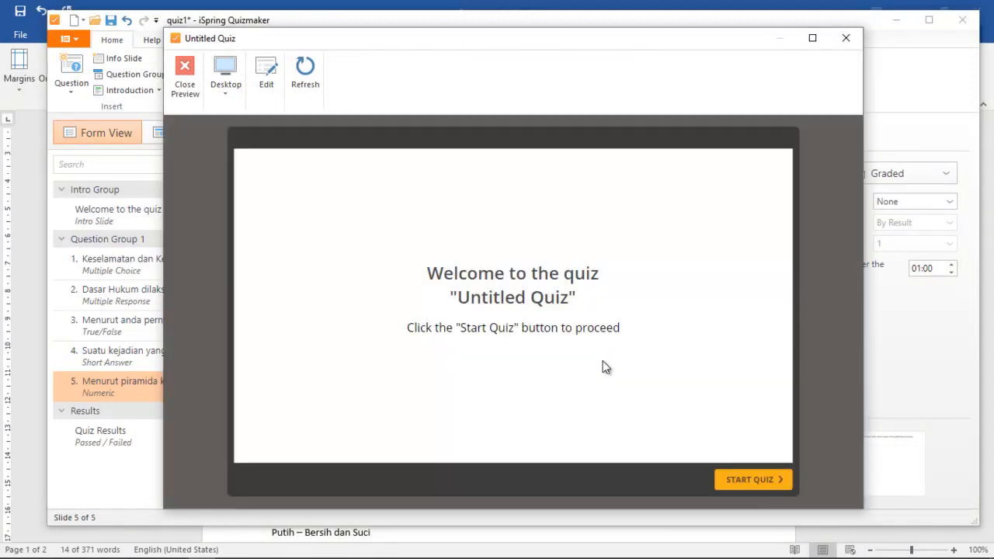
left_click(773, 481)
Answer the first three previewed questions with Filosofi, Undang-Undang No.1 tahun 1970 plus Peraturan Pemerintah No. 50 tahun 2012, and True
left_click(265, 261)
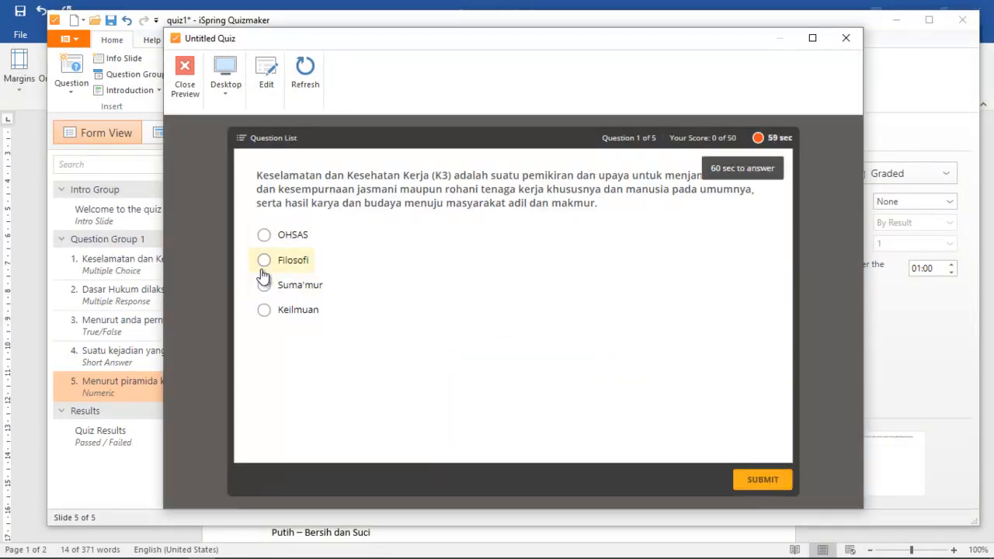
left_click(741, 480)
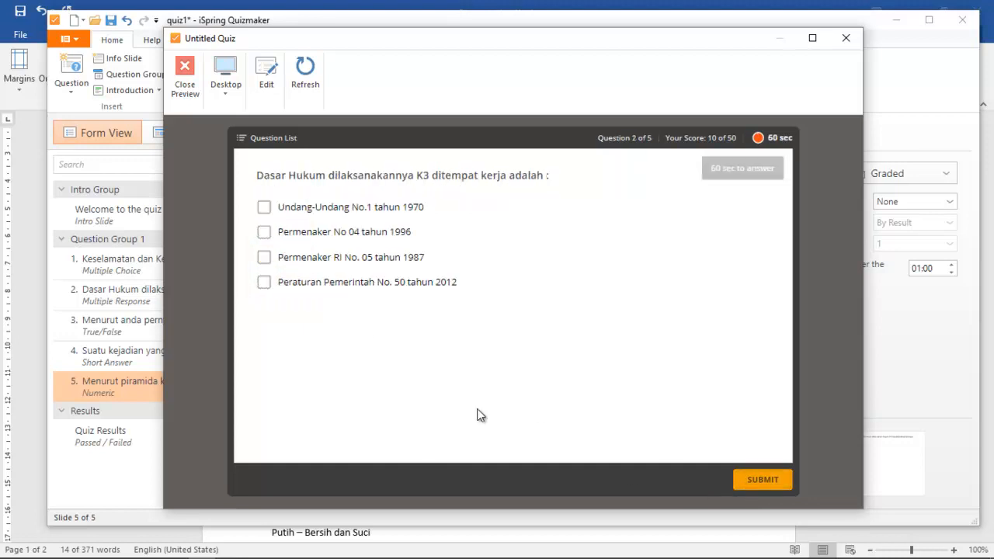
left_click(264, 206)
left_click(264, 282)
left_click(743, 477)
left_click(267, 263)
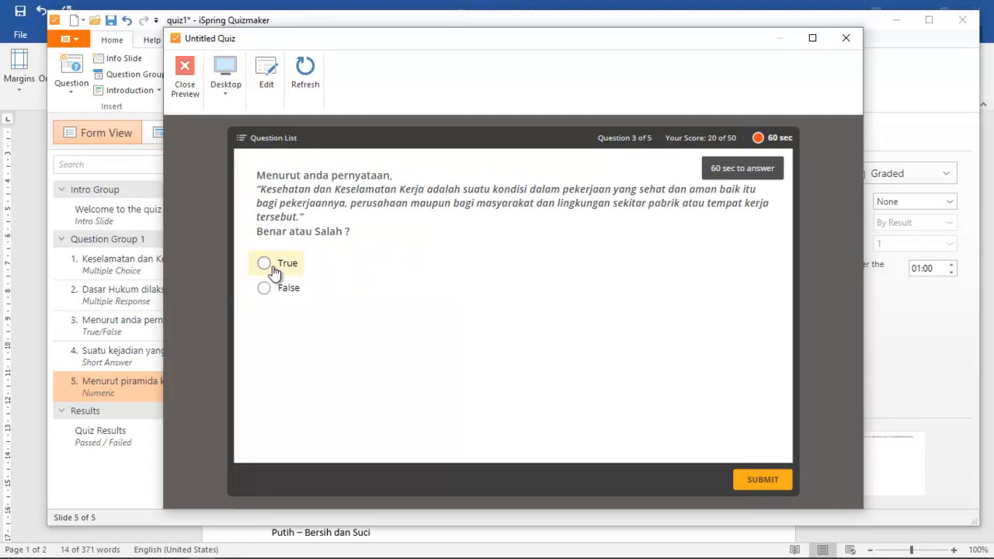
left_click(762, 480)
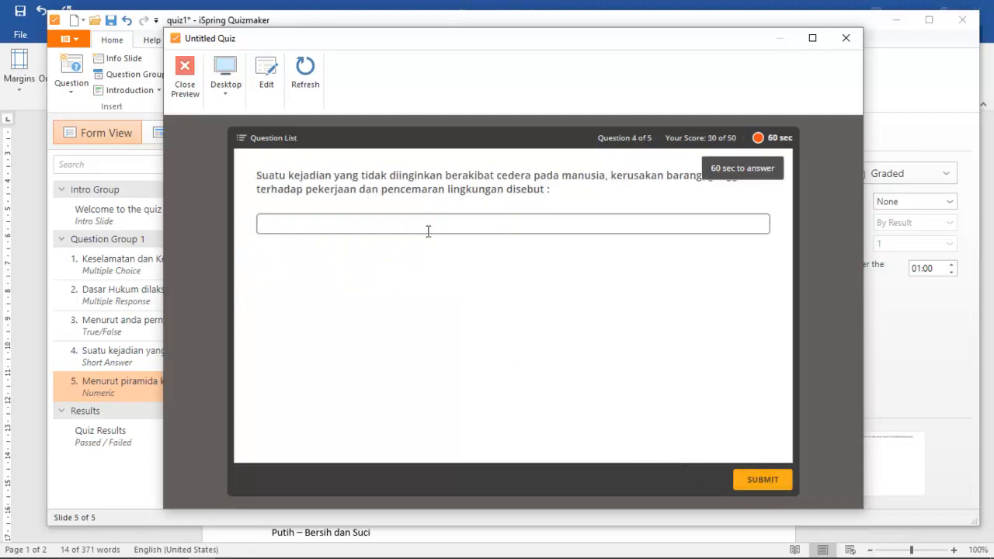
Submit "accident" for the Short Answer question and 28 for the Numeric question, and close the preview from the results page
type("s")
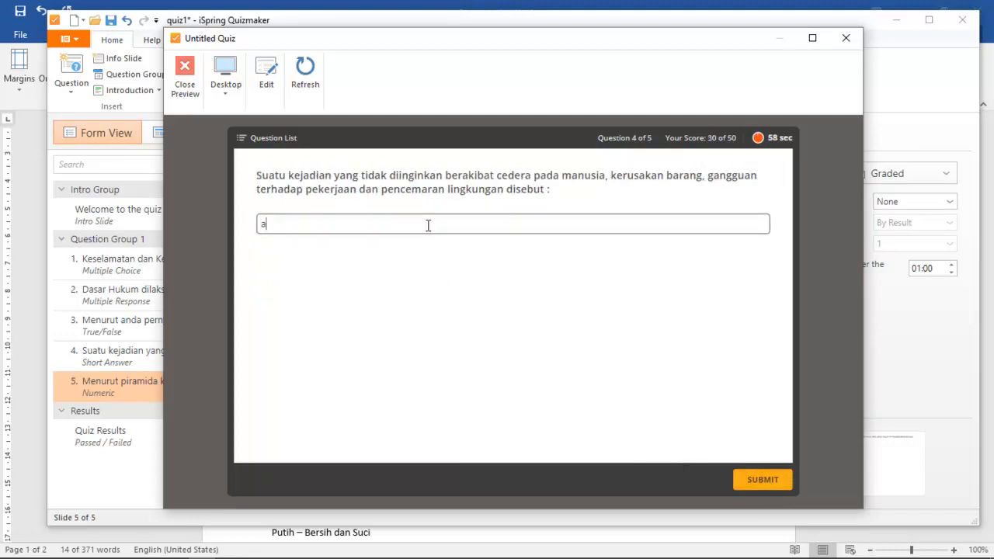
type("ccident")
left_click(757, 478)
type("20")
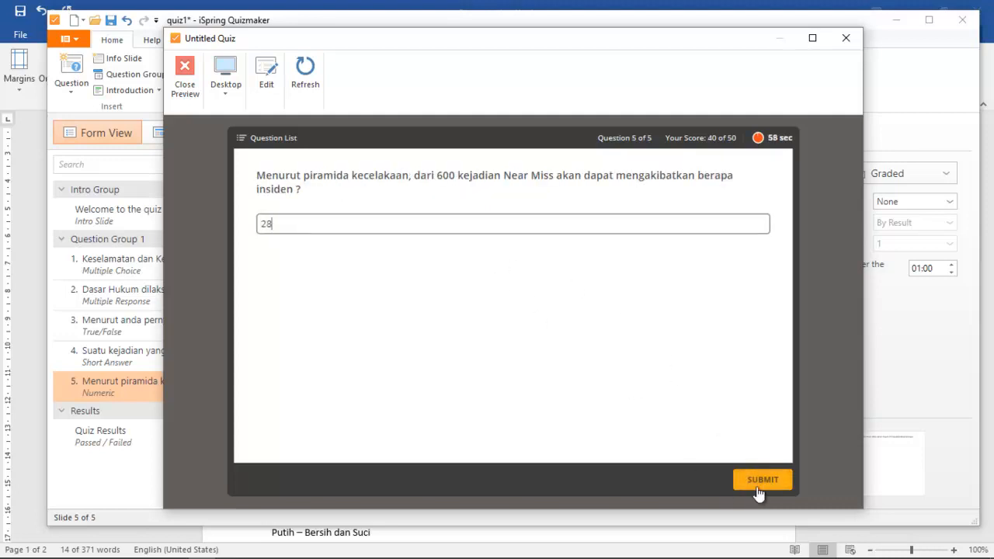
left_click(758, 482)
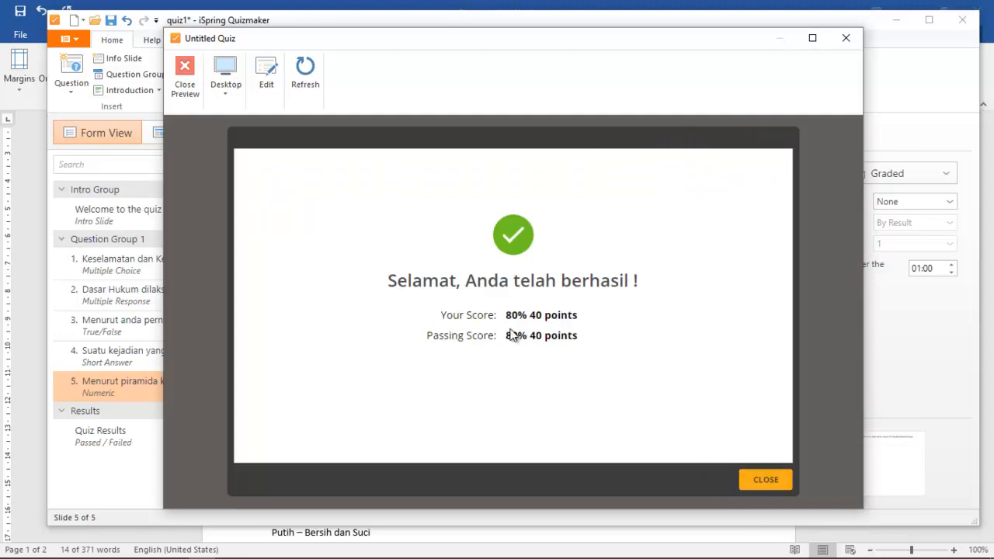
left_click(778, 480)
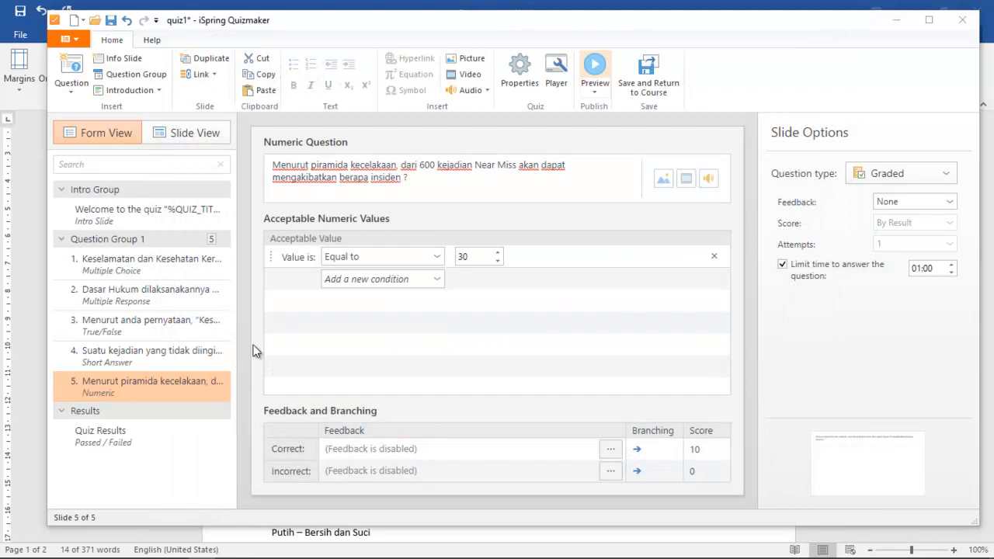
left_click(438, 259)
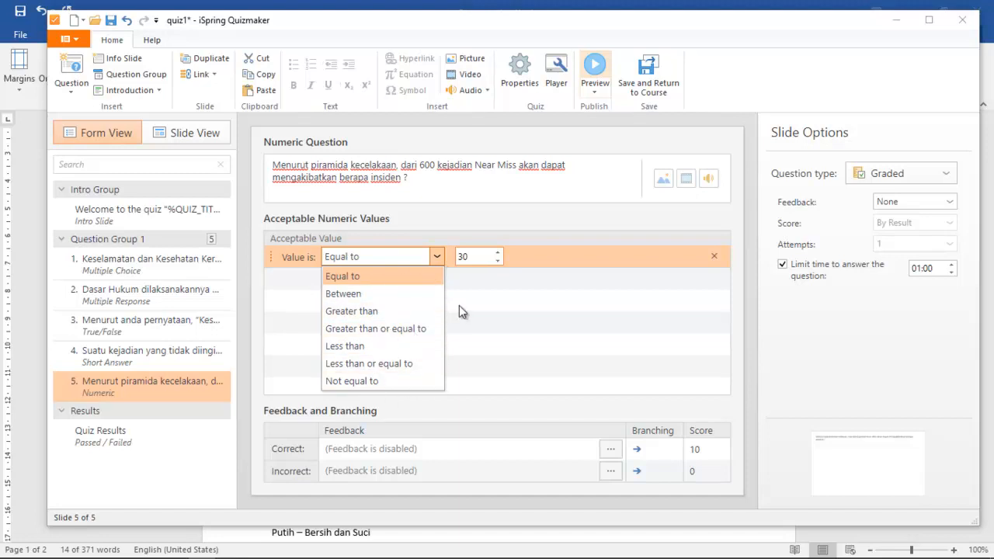
left_click(540, 267)
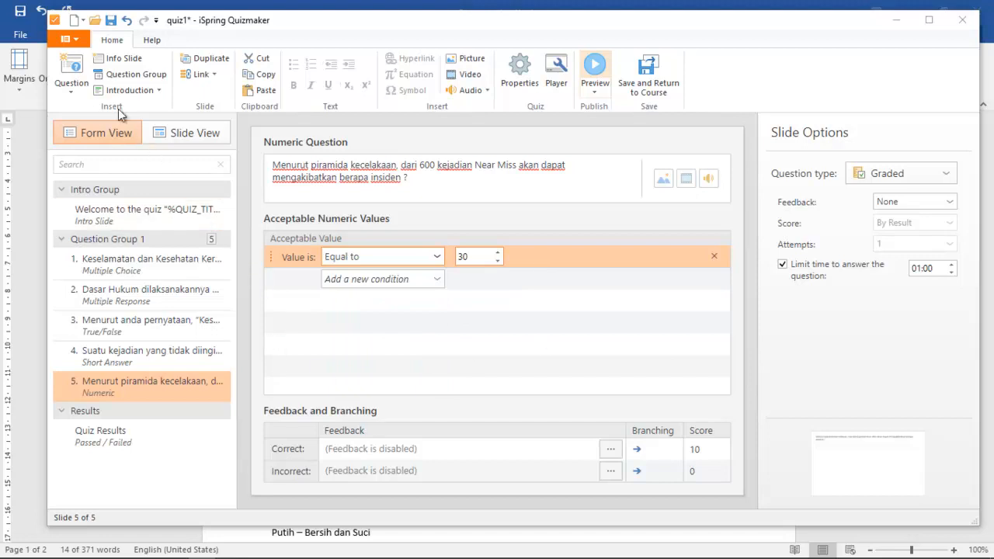
Add a Sequence question and replace its text with the "Urutkan kejadian berikut ... dunia industri :" sentence from the Word document
left_click(72, 77)
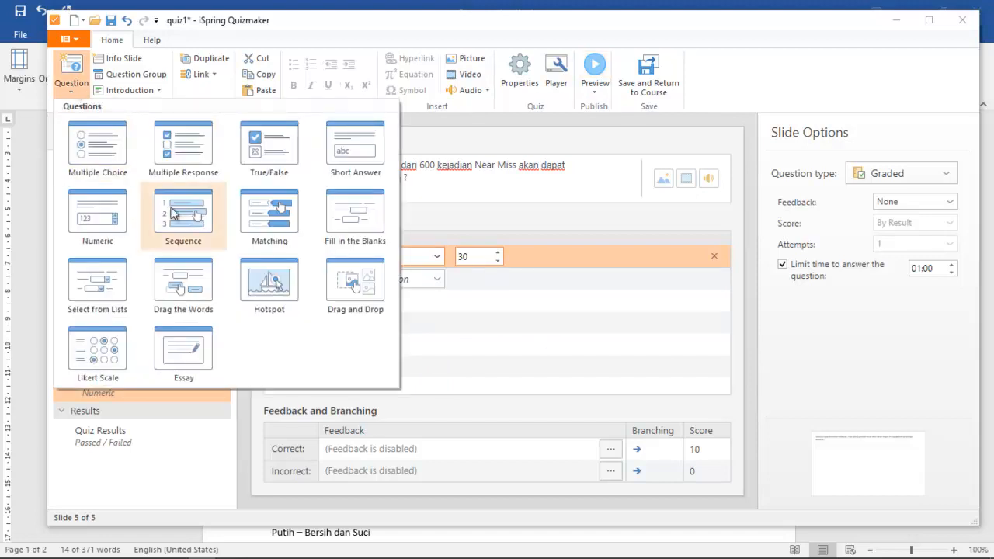
left_click(185, 216)
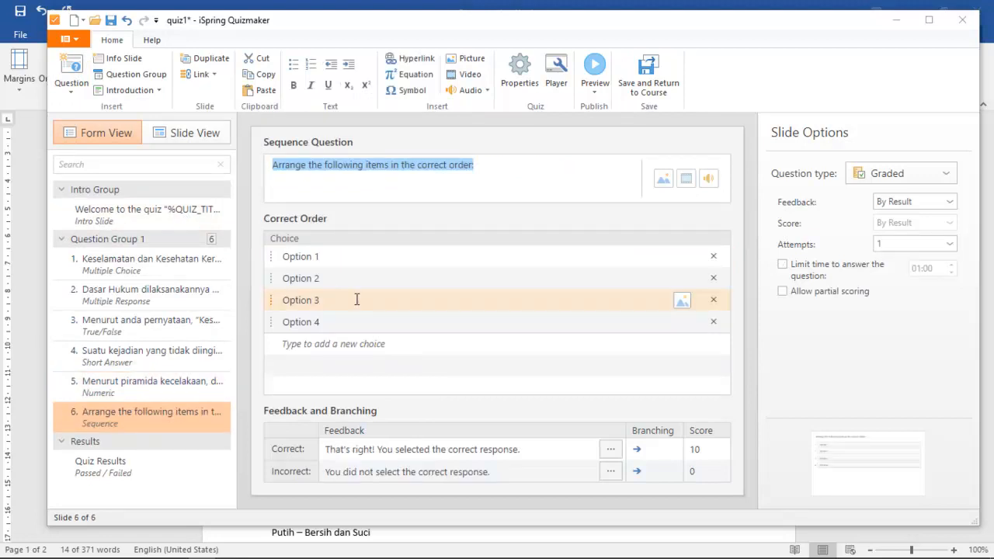
key("alt+Tab")
scroll(492, 351, "down", 1)
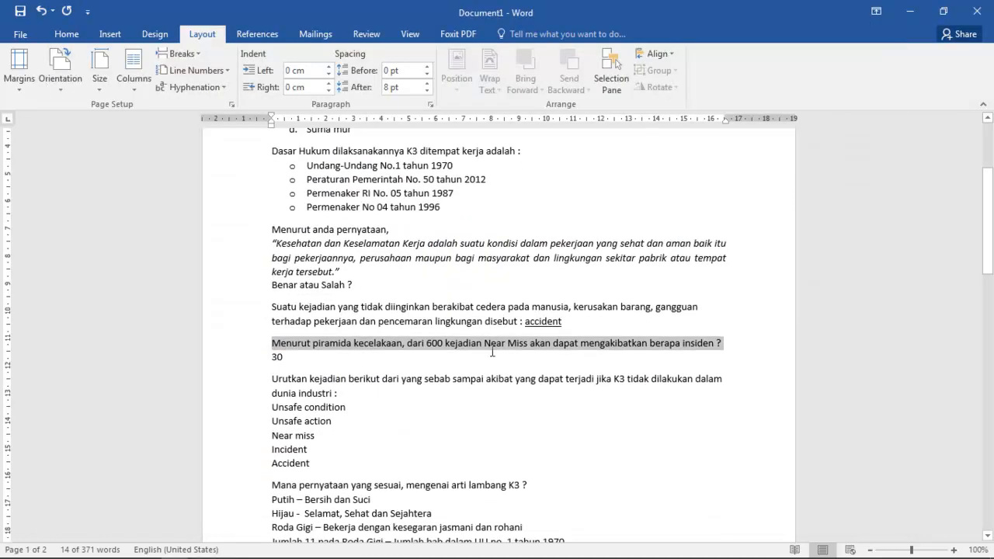
left_click_drag(276, 375, 348, 385)
key("ctrl+c")
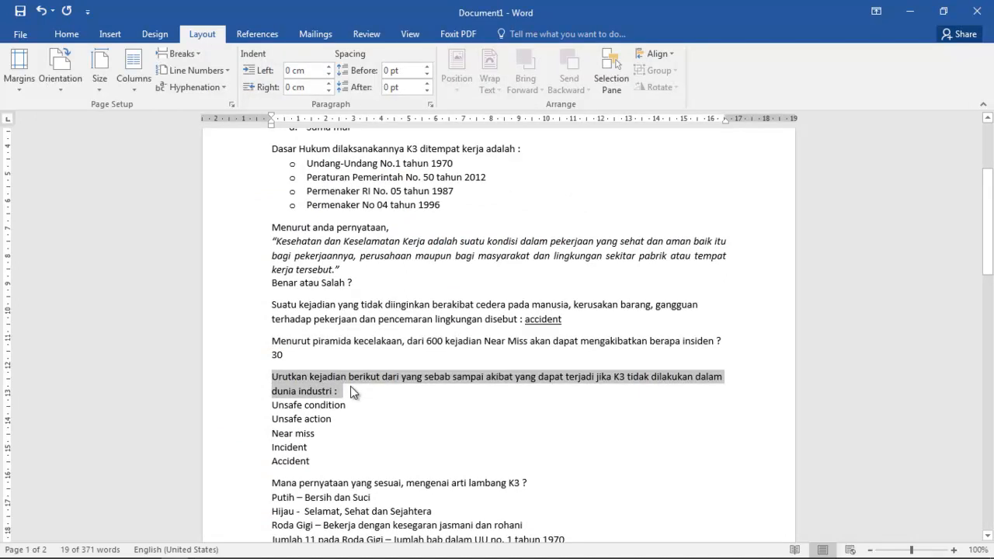
key("alt+Tab")
left_click(317, 169)
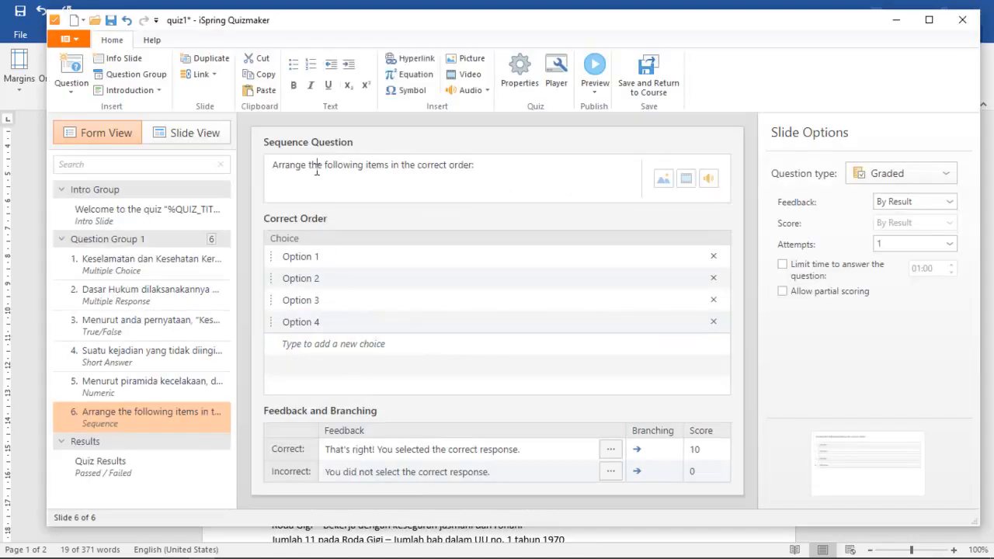
left_click_drag(478, 165, 243, 161)
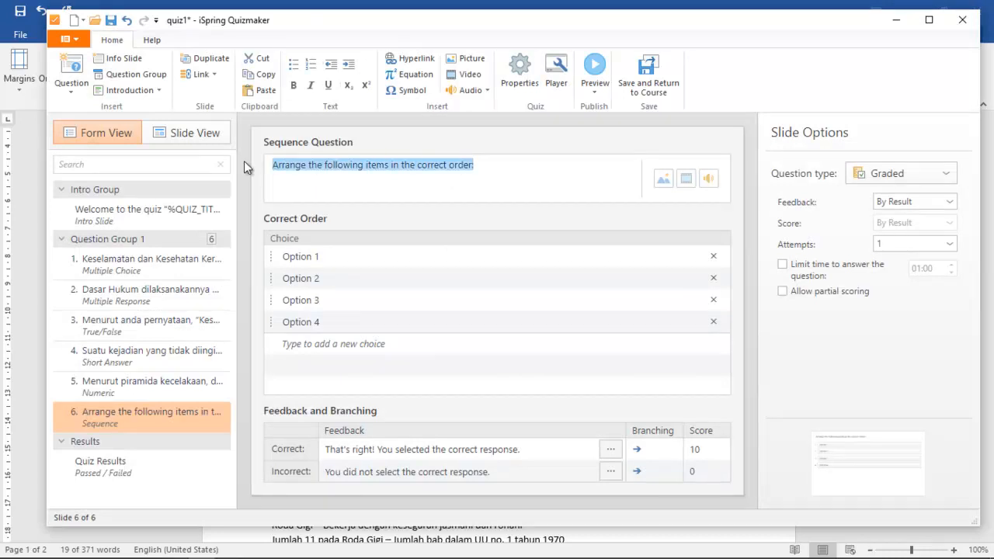
key("ctrl+v")
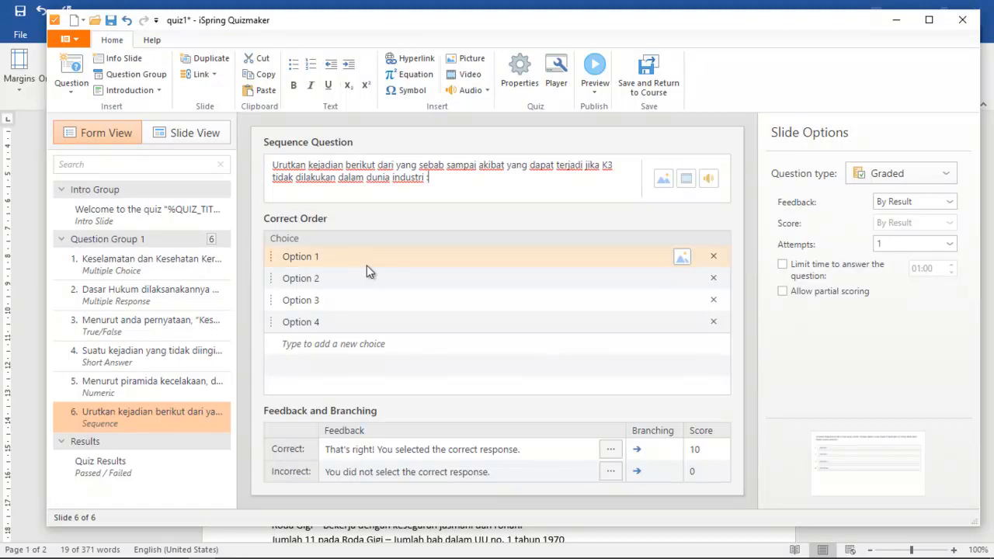
Replace the Sequence question's first choice with "Unsafe condition" copied from the Word document
key("alt+Tab")
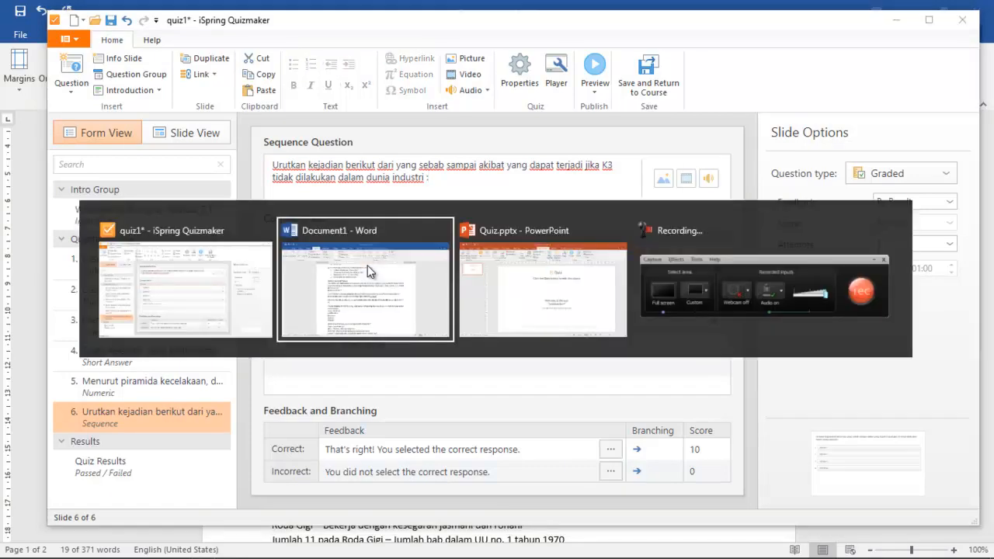
left_click_drag(351, 405, 280, 406)
key("ctrl+c")
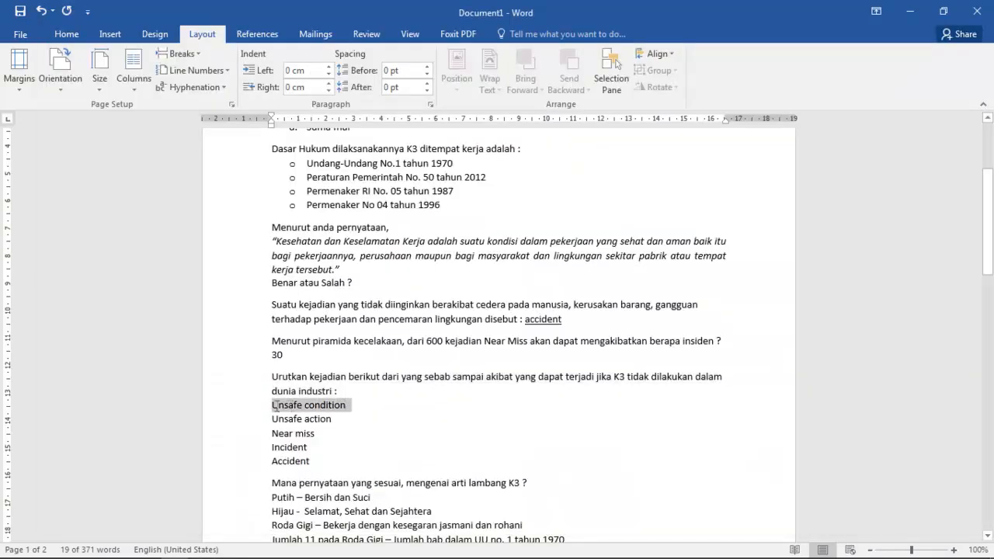
key("alt+Tab")
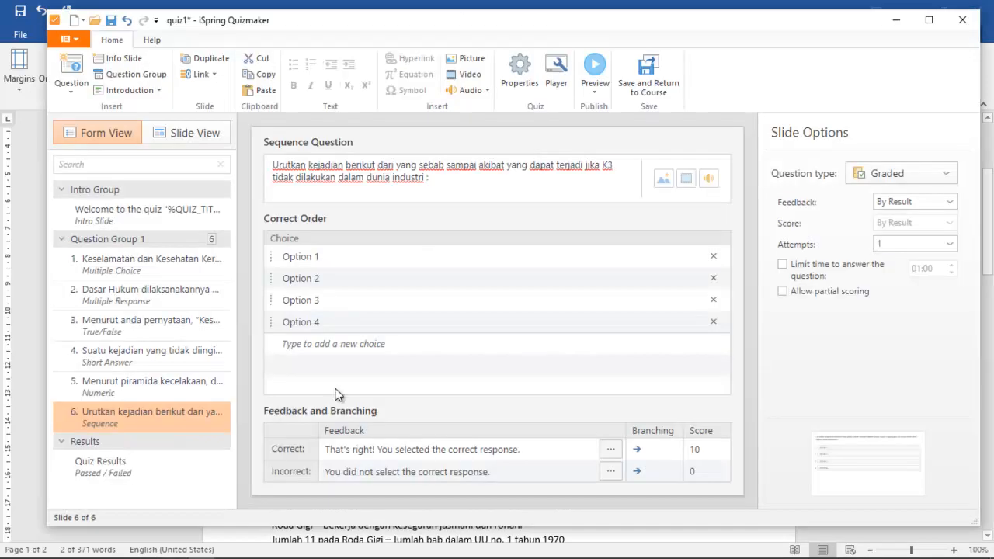
left_click(333, 257)
key("ctrl+a")
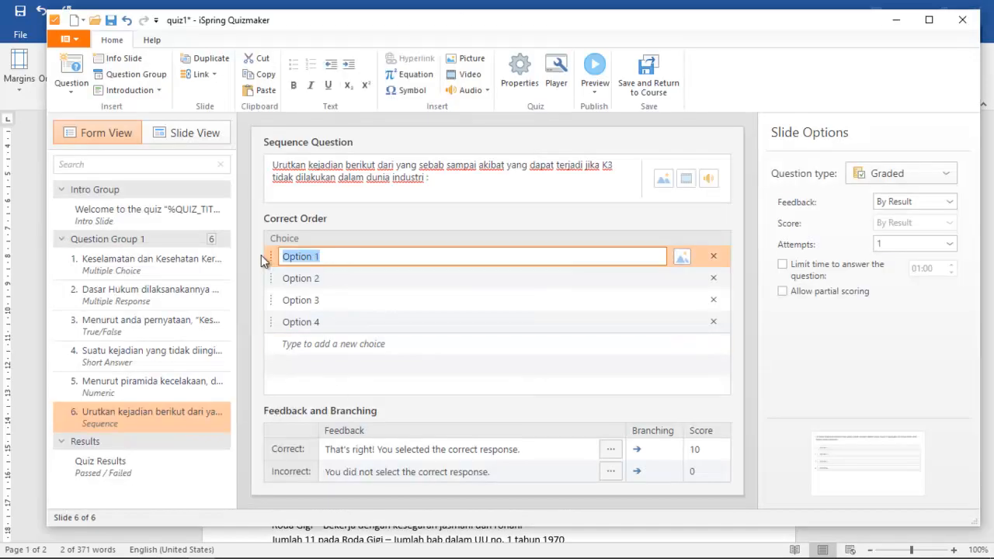
key("ctrl+v")
Replace the Sequence question's second choice with "Unsafe action" copied from the Word document
key("alt+Tab")
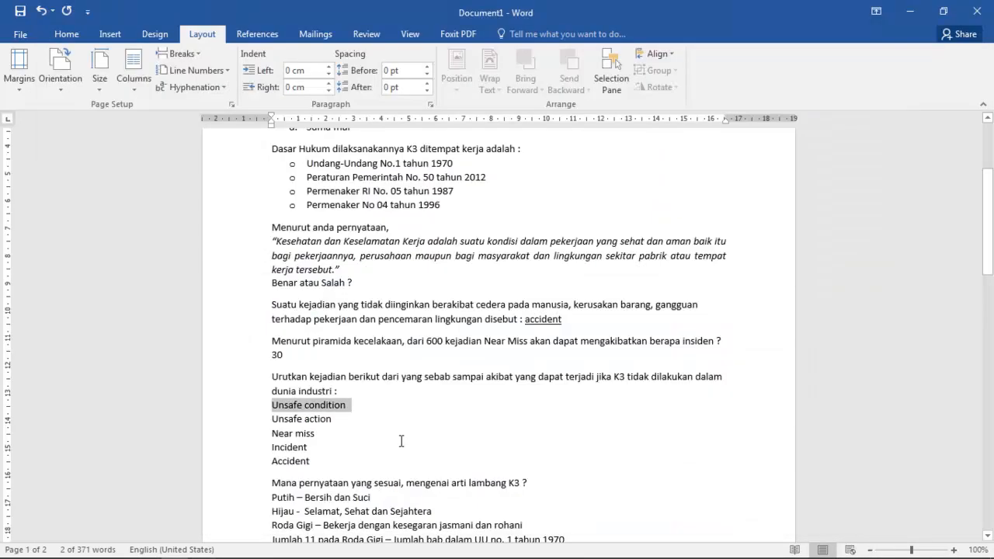
left_click_drag(340, 422, 268, 419)
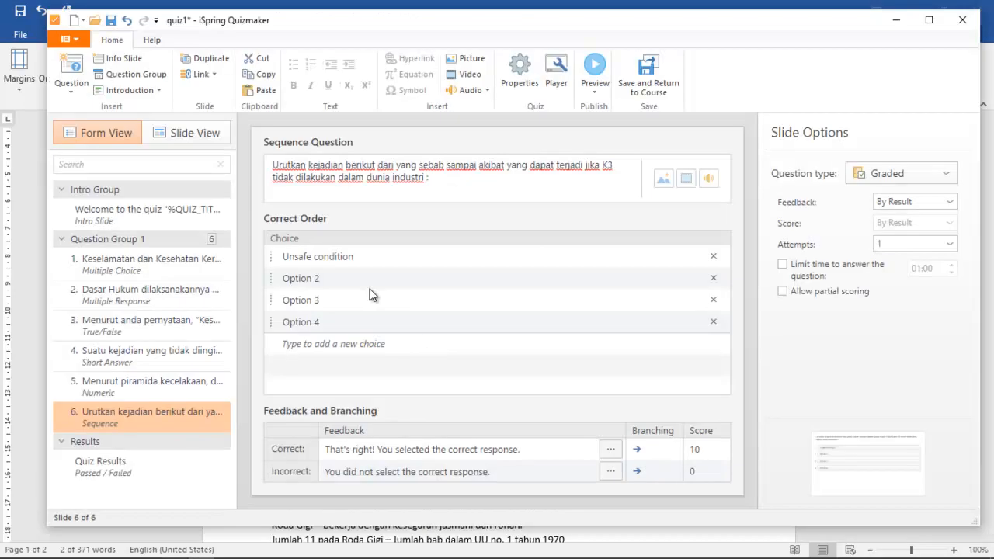
key("alt+Tab")
left_click(379, 278)
left_click_drag(379, 278, 267, 279)
Replace the Sequence question's third choice with "Near miss" copied from the Word document
key("alt+Tab")
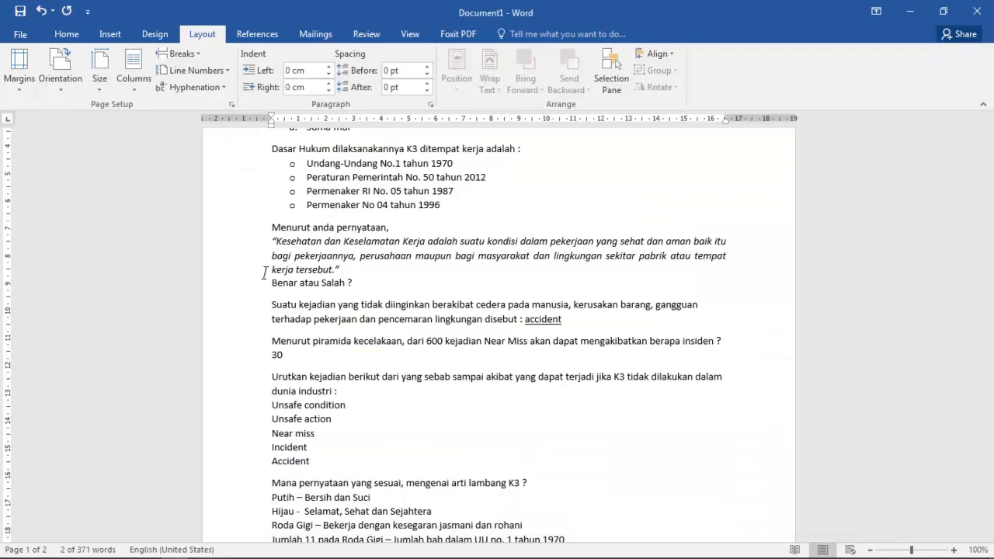
left_click(259, 435)
key("ctrl+c")
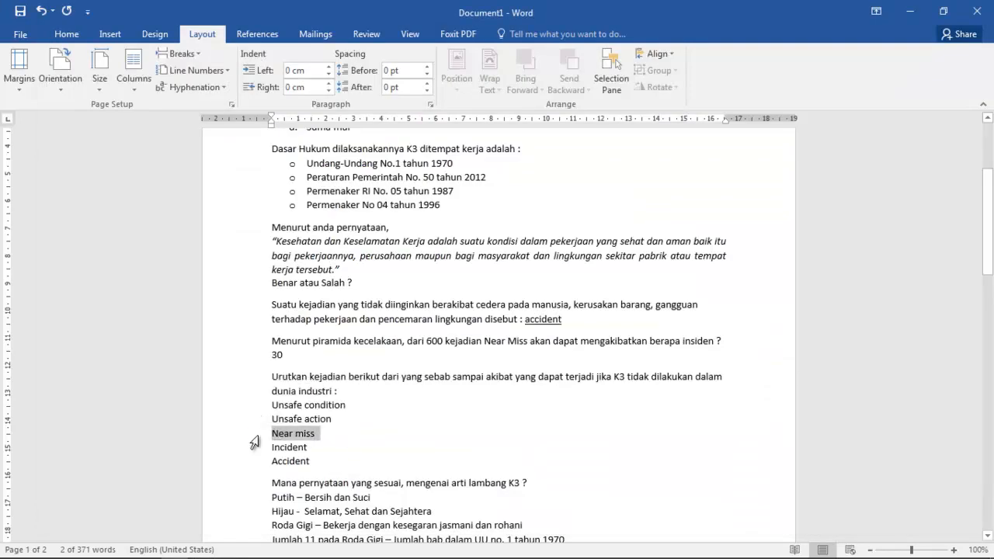
key("alt+Tab")
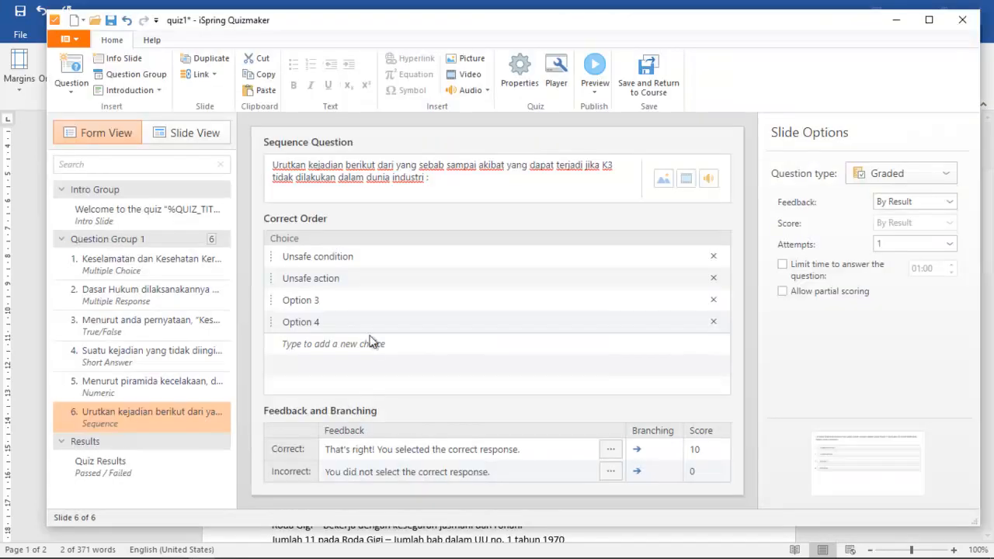
left_click(332, 300)
key("ctrl+v")
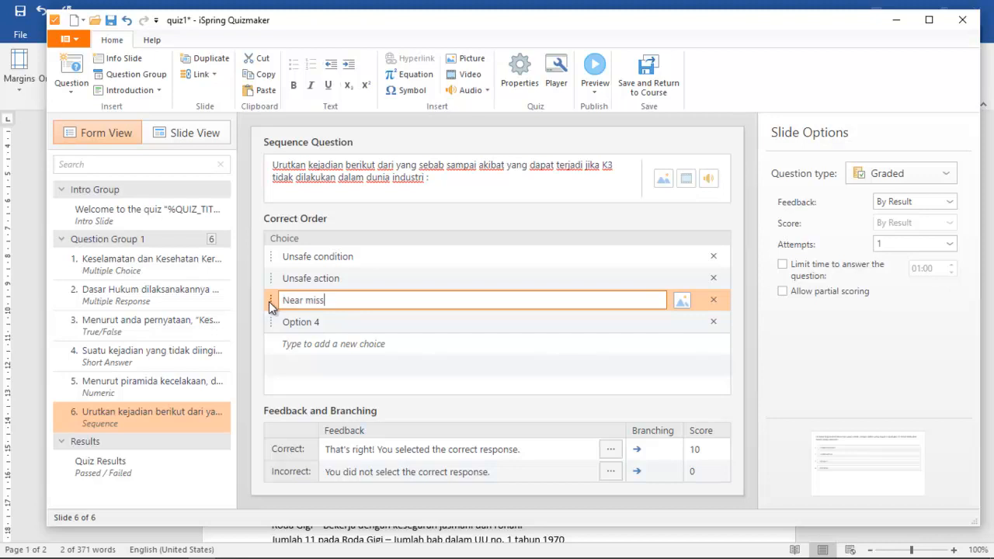
Replace the Sequence question's fourth choice with "Incident" copied from the Word document
key("alt+Tab")
left_click(264, 448)
key("ctrl+c")
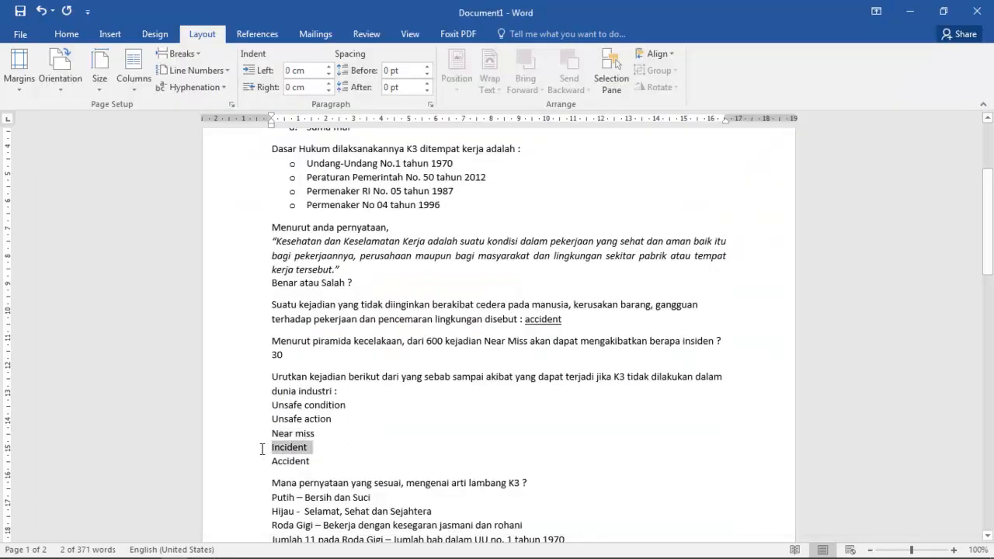
key("alt+Tab")
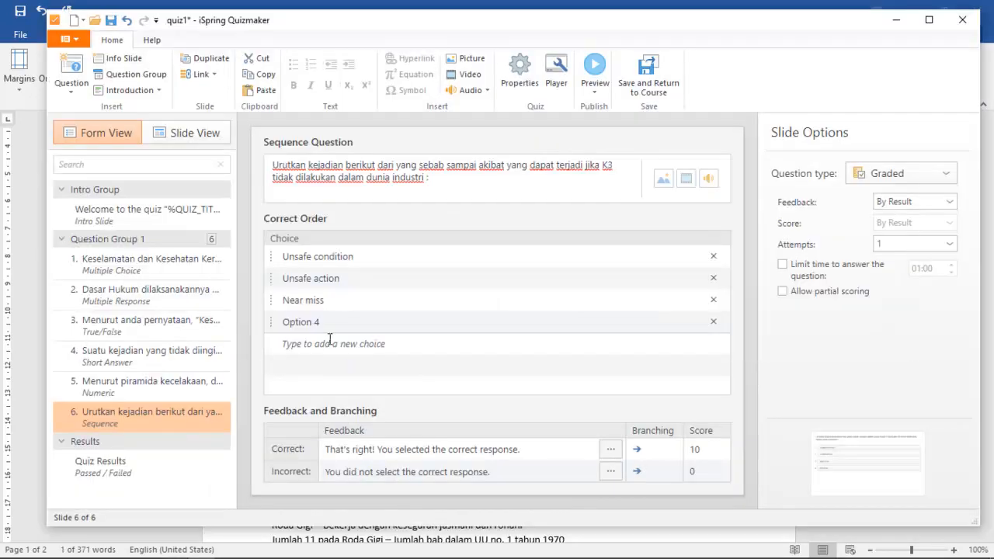
left_click(322, 323)
left_click(322, 323)
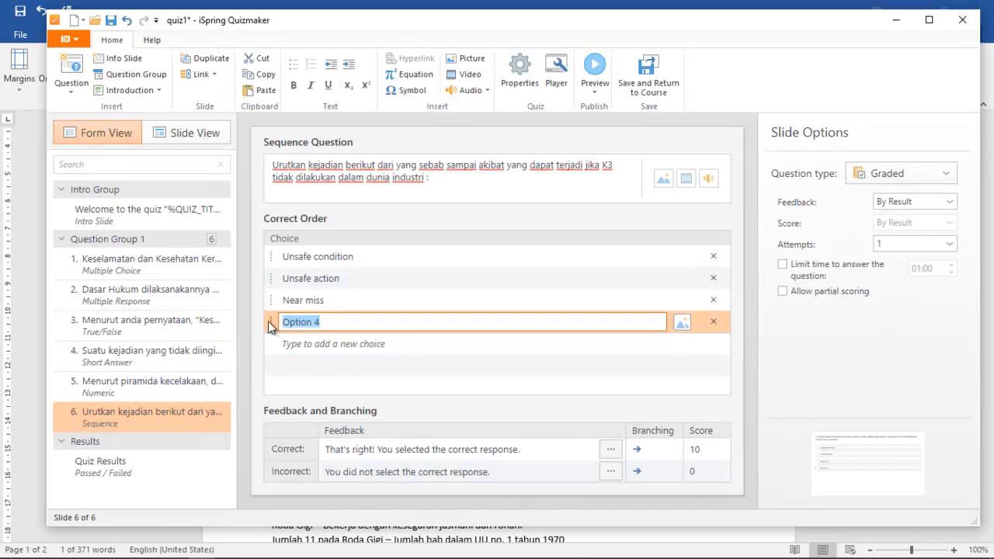
key("ctrl+v")
Add "Accident" from the Word document as the Sequence question's fifth choice
key("alt+Tab")
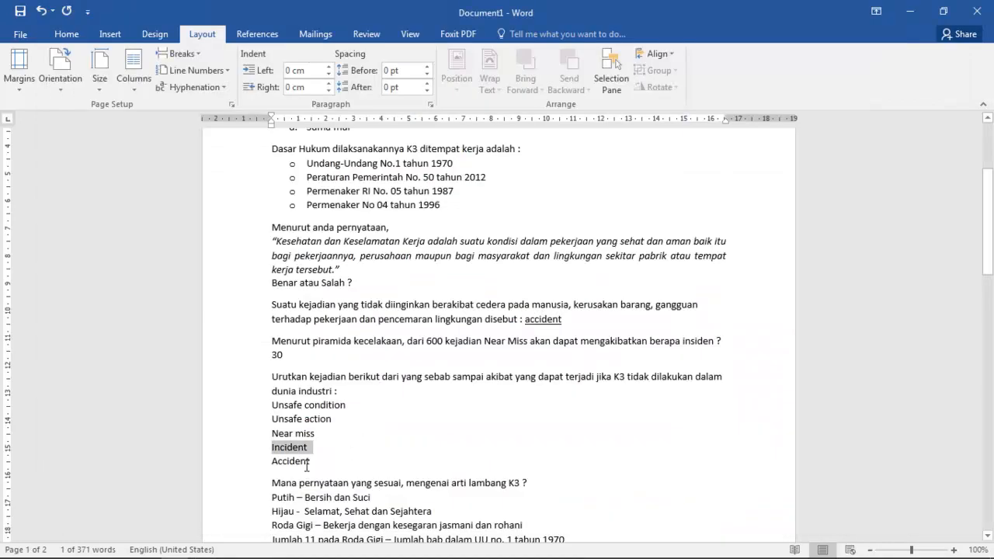
left_click_drag(311, 464, 246, 467)
key("ctrl+c")
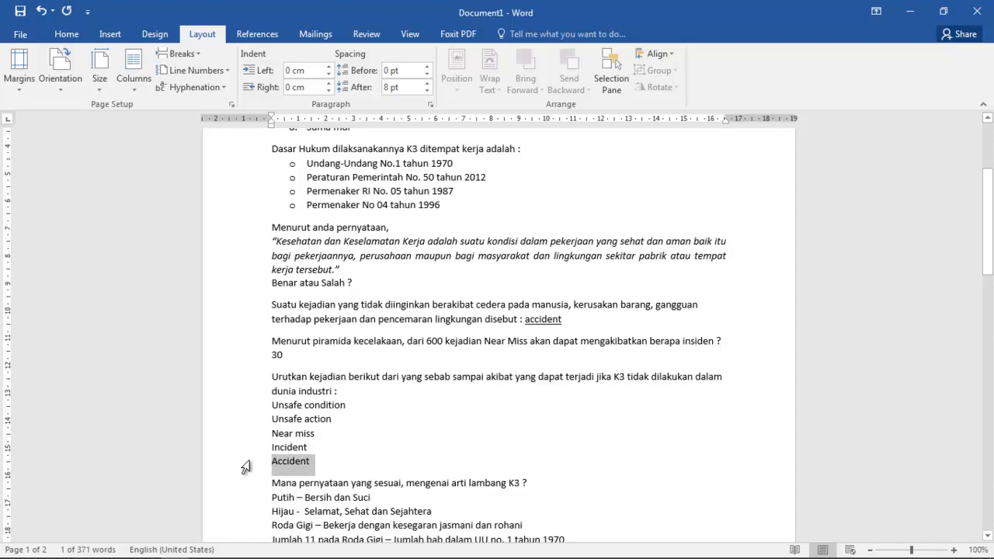
key("alt+Tab")
left_click(314, 345)
key("ctrl+v")
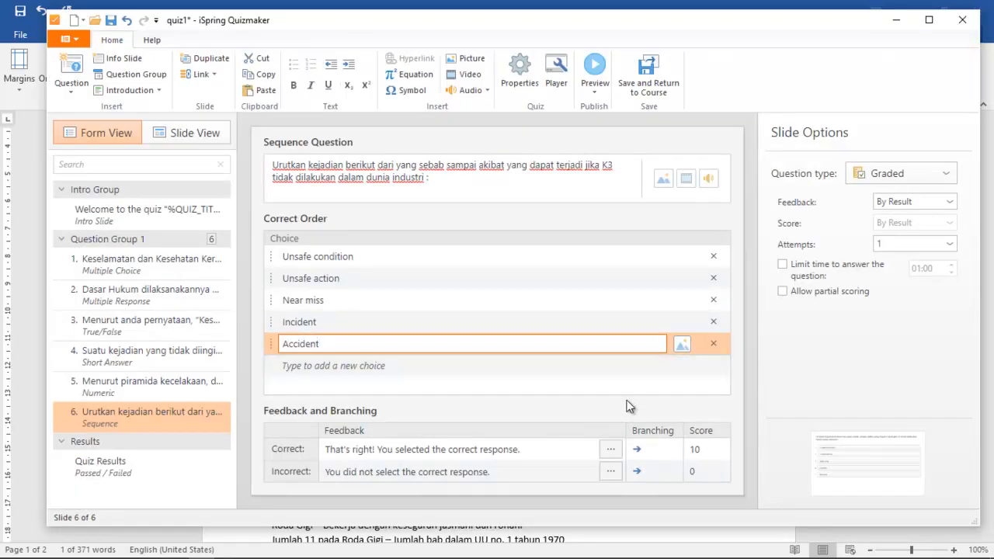
Set the Sequence question's feedback to None and limit its answering time to 01:00
left_click(893, 202)
left_click(892, 217)
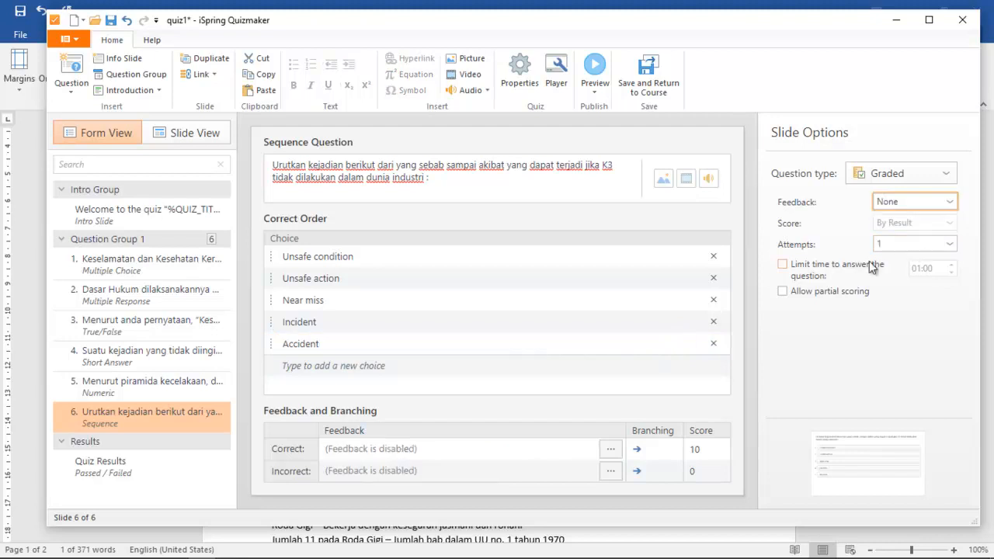
left_click(816, 261)
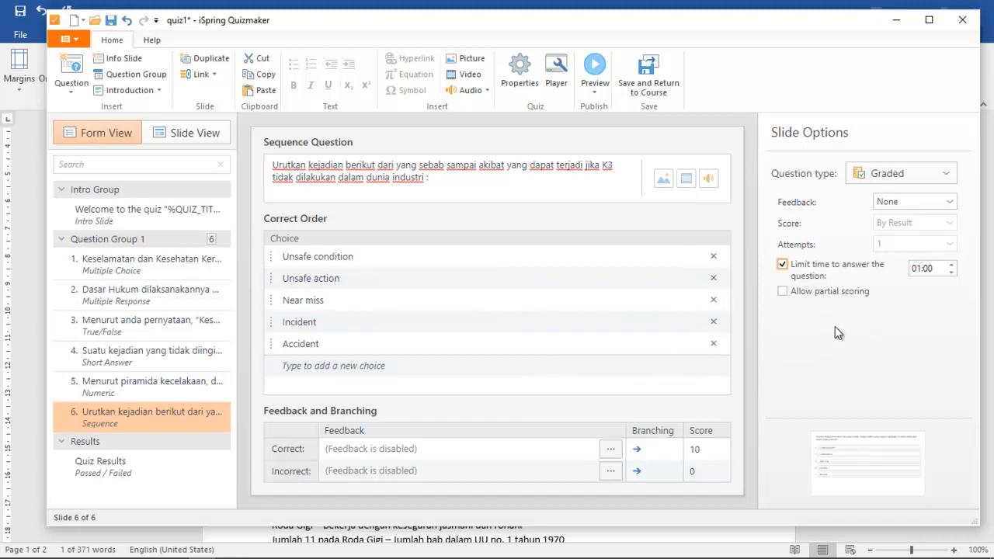
Preview the quiz and answer its first three questions, choosing Undang-Undang No.1 tahun 1970 and Peraturan Pemerintah No. 50 tahun 2012 for the second
left_click(595, 68)
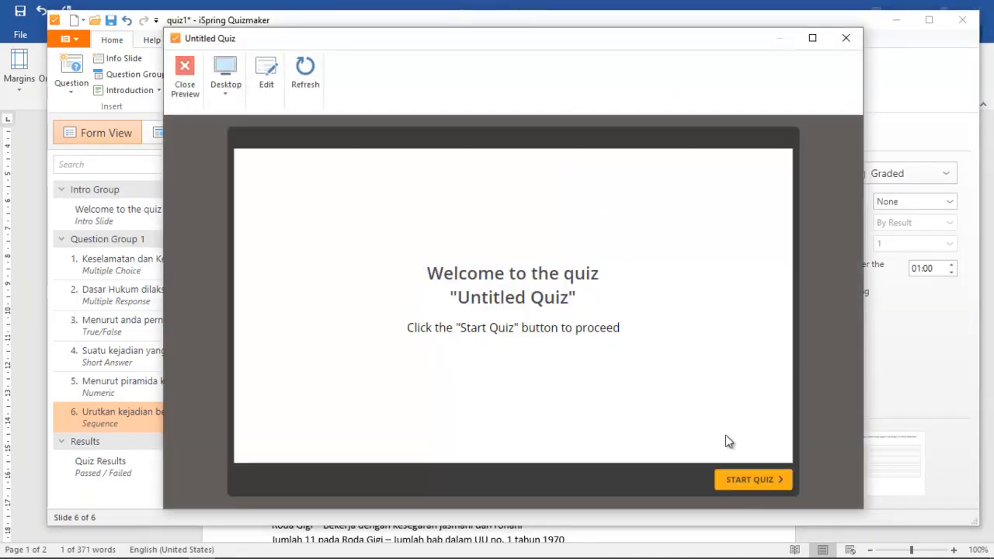
left_click(753, 479)
left_click(264, 234)
left_click(761, 479)
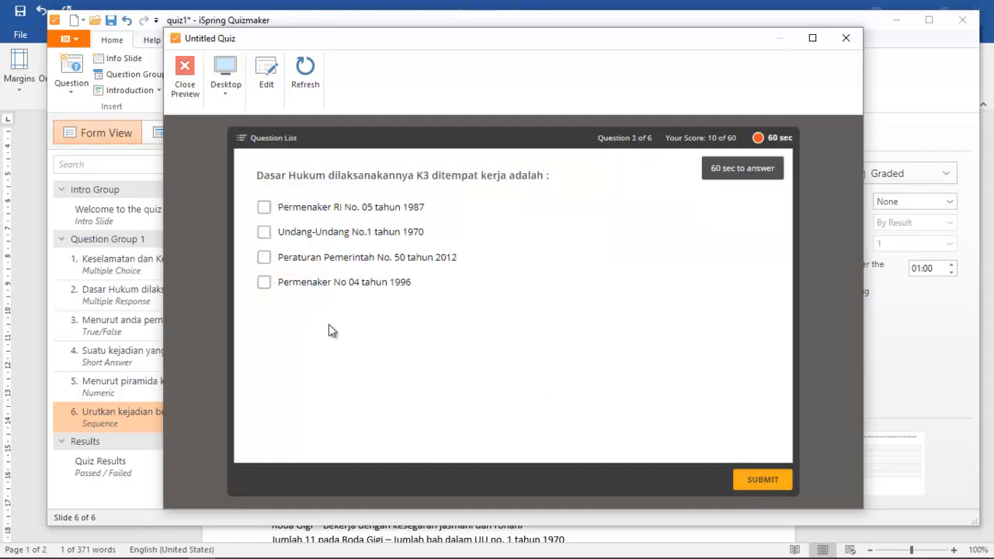
left_click(264, 257)
left_click(264, 232)
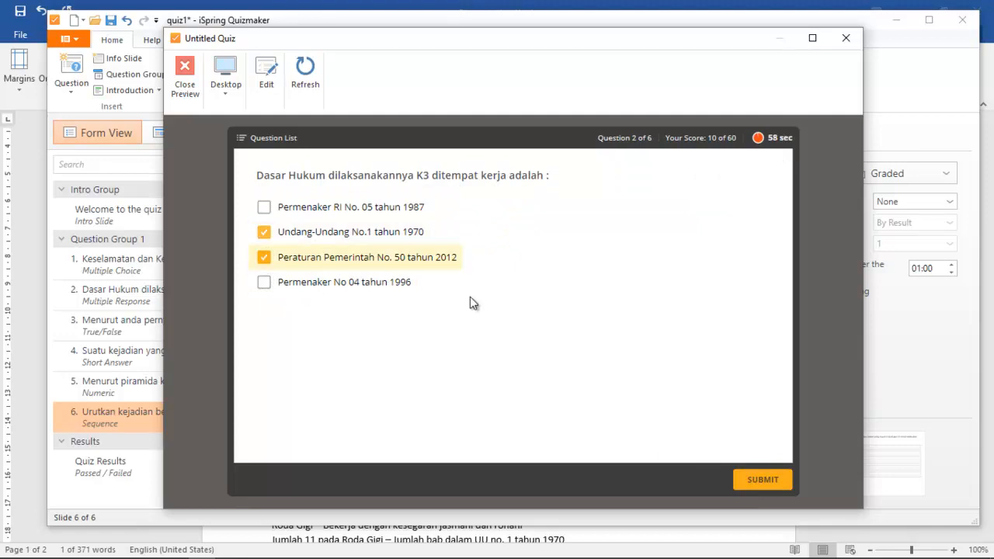
left_click(749, 483)
left_click(266, 265)
left_click(776, 485)
Submit "accident" for the previewed Short Answer question and 30 for the Numeric question
left_click(367, 223)
type("accident")
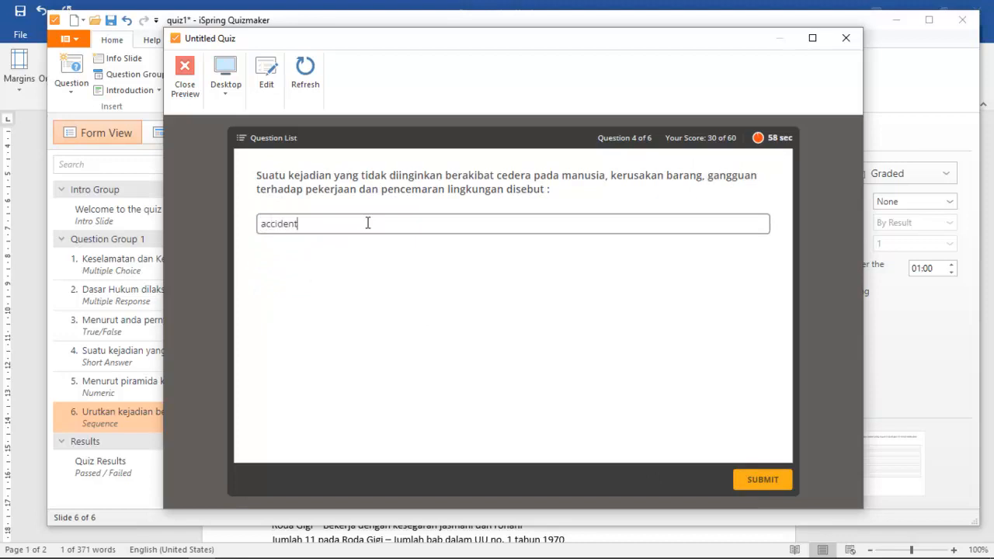
left_click(752, 478)
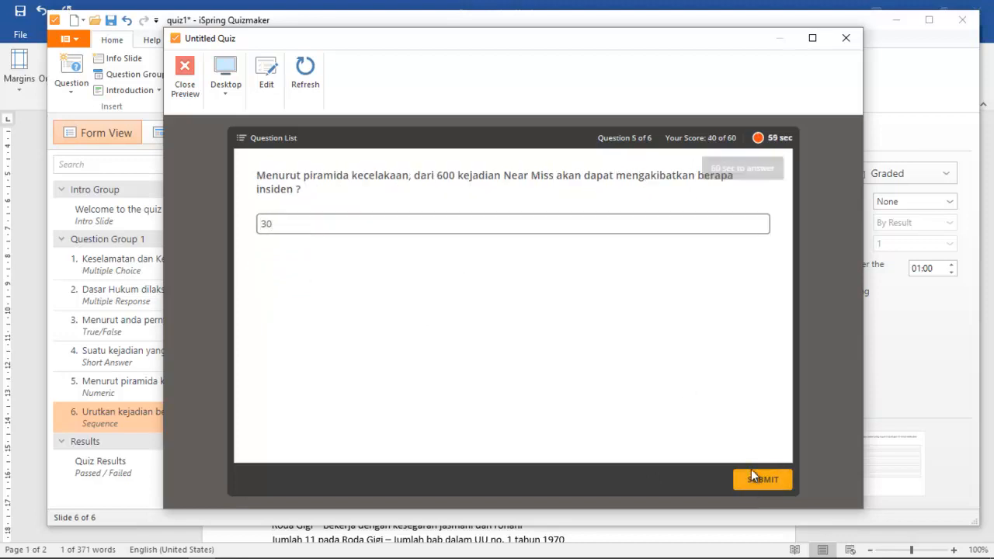
left_click(753, 485)
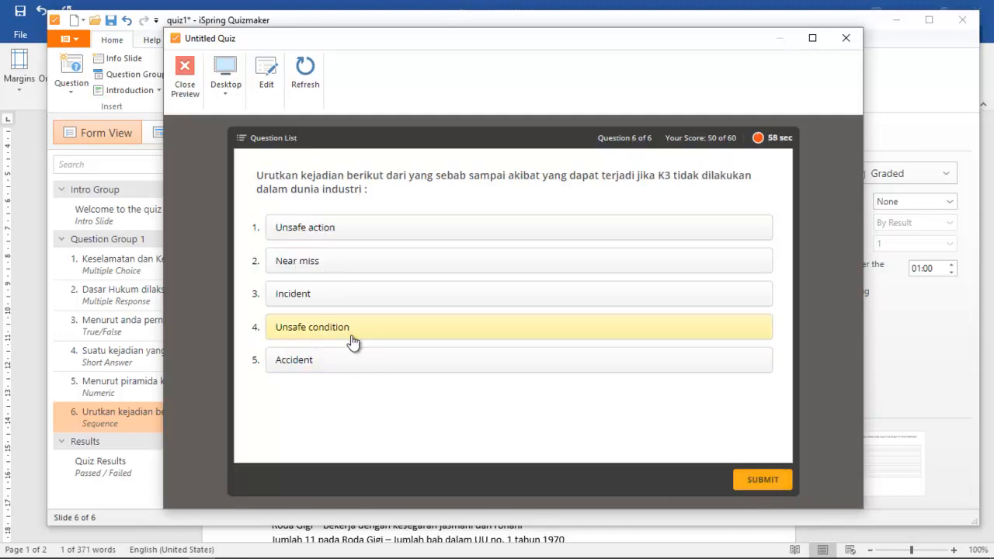
Move "Unsafe condition" to first place in the previewed Sequence question, submit the order, and close the preview from the results page
left_click_drag(340, 337, 344, 243)
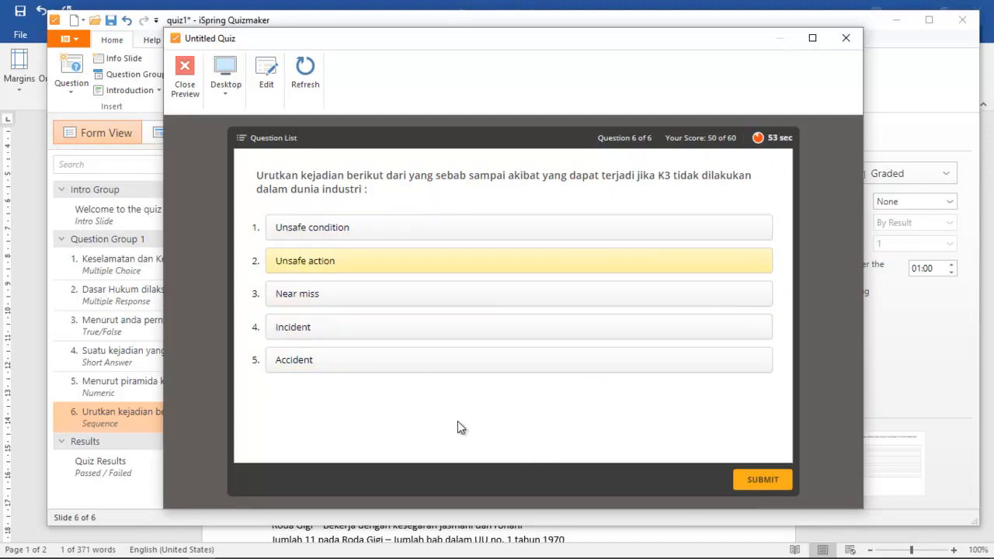
left_click(764, 482)
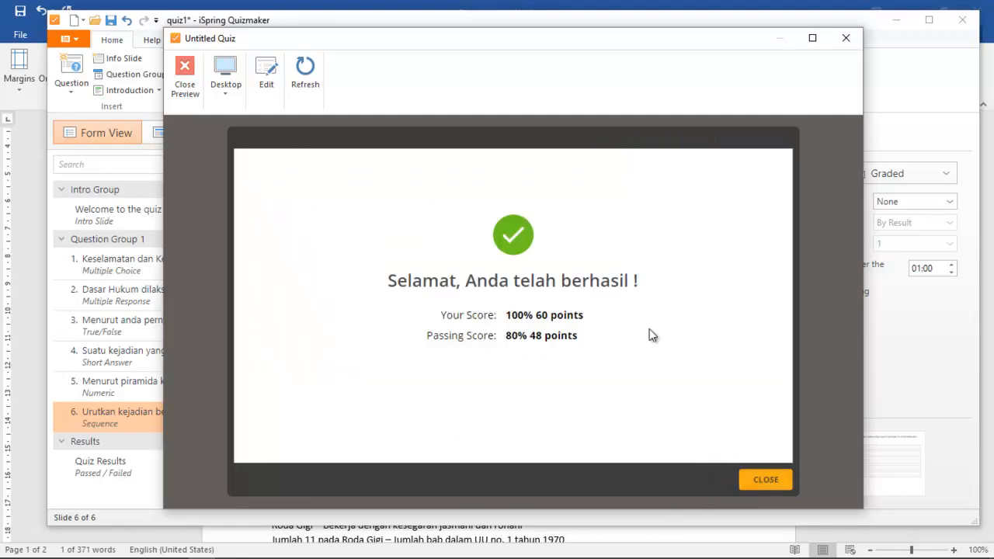
left_click(763, 479)
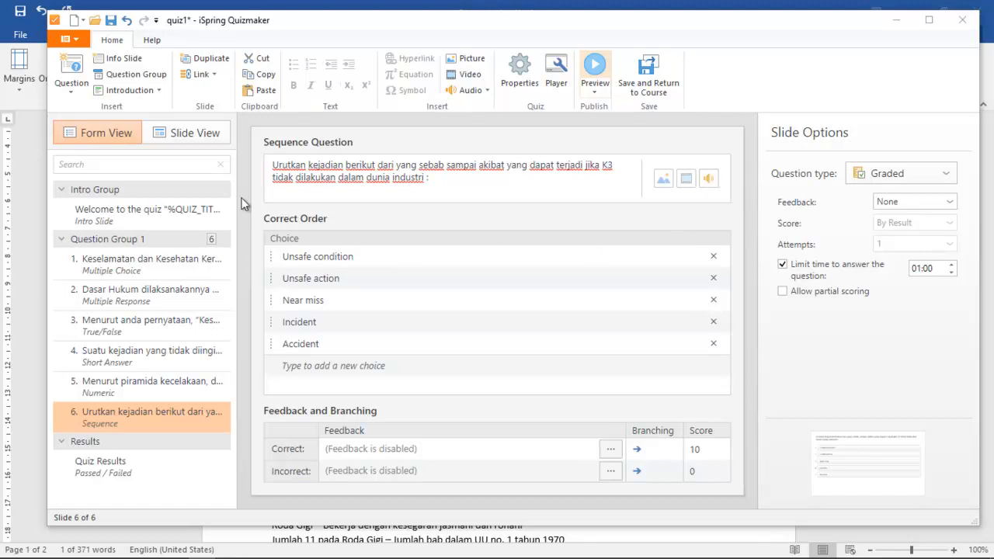
Rename the True/False question's choices from True and False to "Benar" and "Salah"
left_click(162, 385)
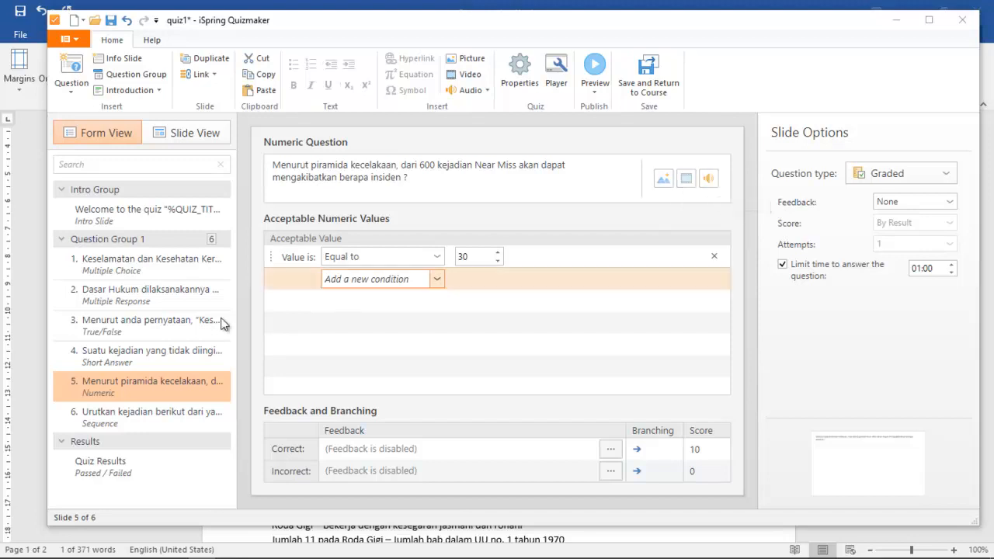
left_click(163, 362)
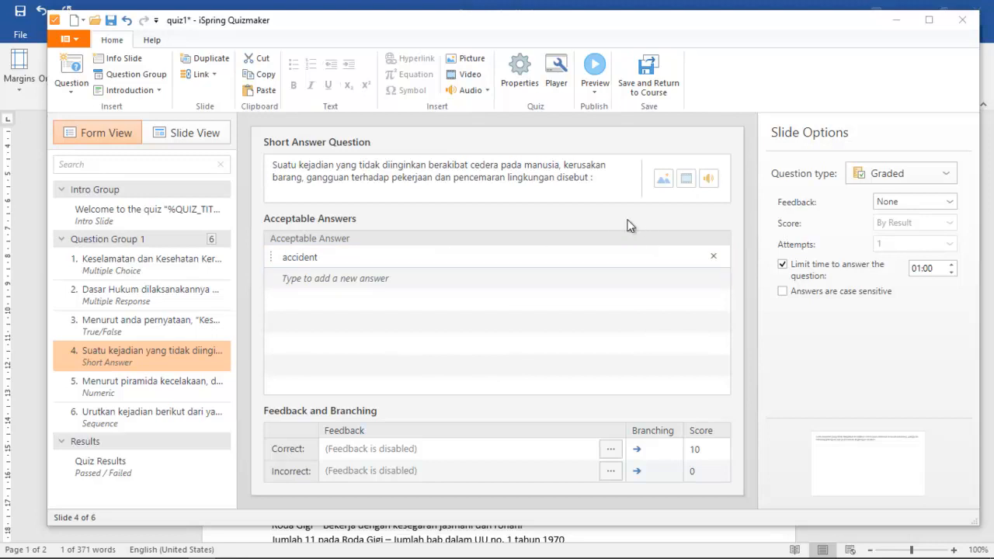
left_click(166, 326)
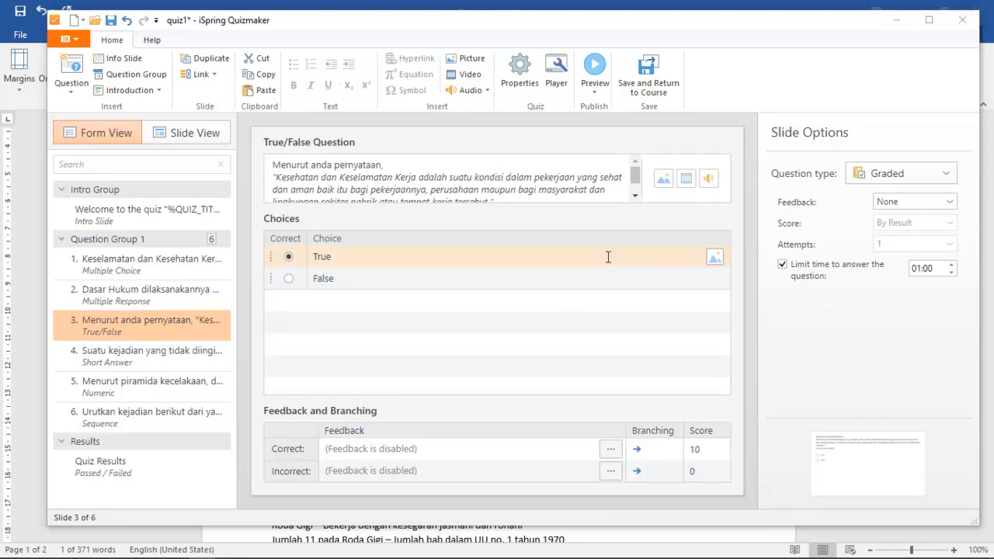
left_click(350, 257)
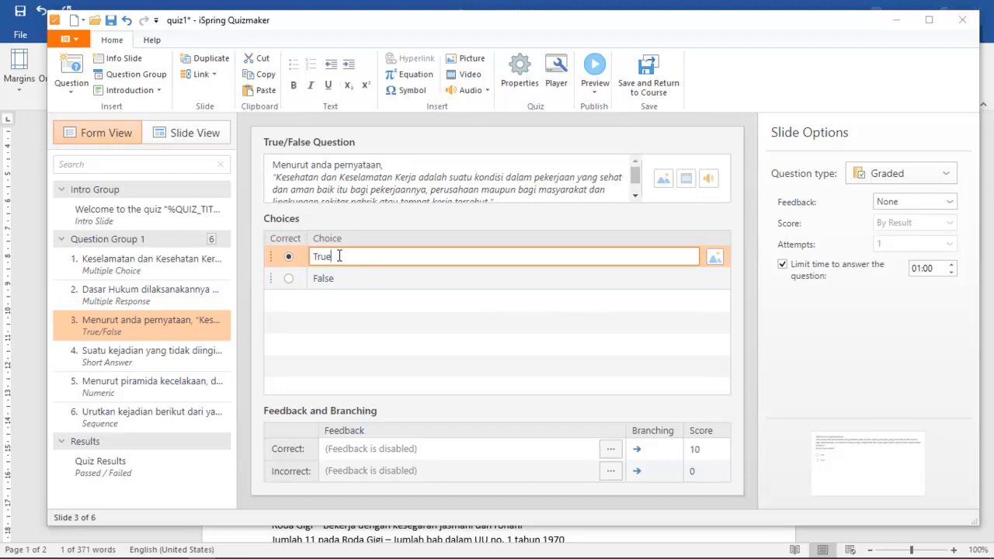
type("Benar")
key("Tab")
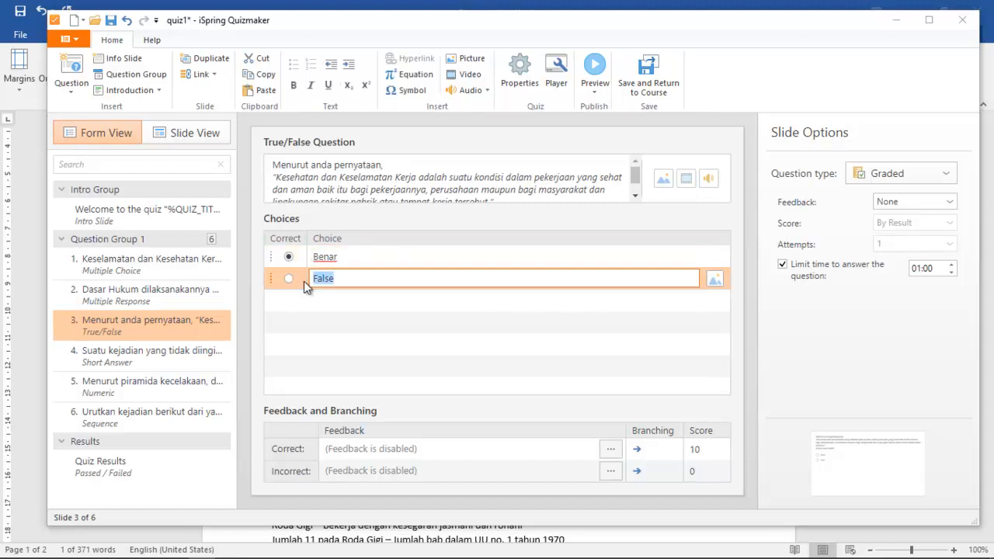
type("Salah")
Add a Matching question after the Sequence question
left_click(134, 421)
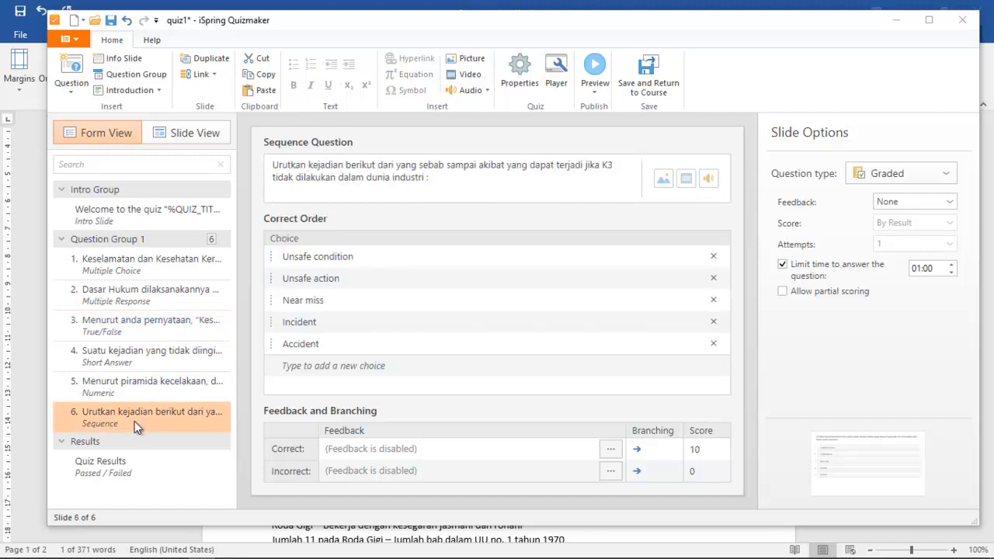
left_click(71, 87)
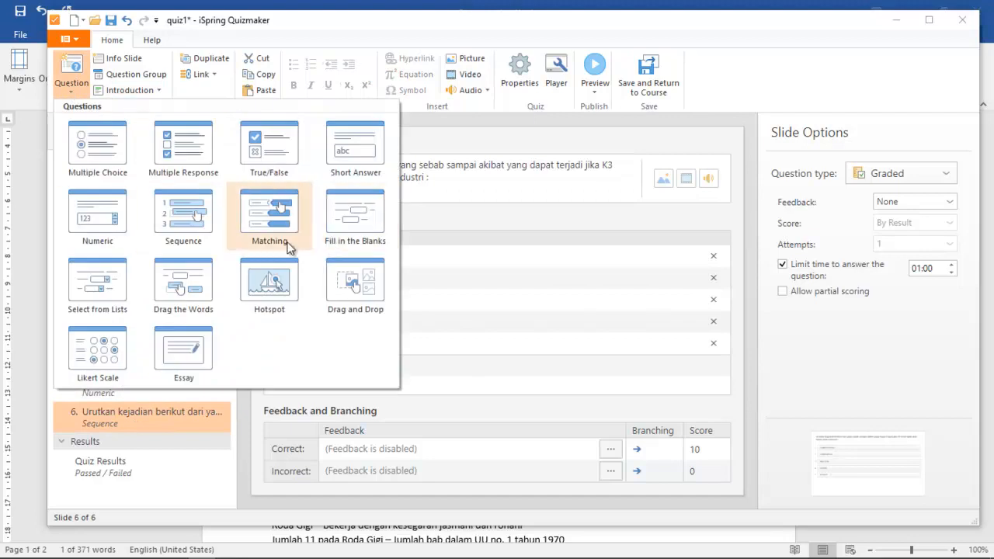
key("Escape")
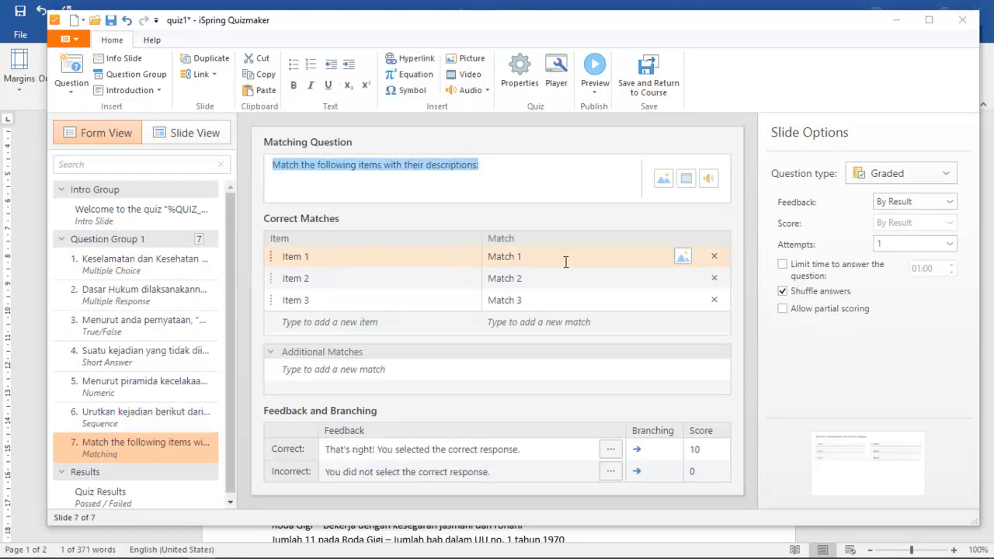
Replace the Matching question's text with "Mana pernyataan yang sesuai, mengenai arti lambang K3 ?" copied from the Word document
left_click_drag(481, 164, 269, 167)
key("alt+Tab")
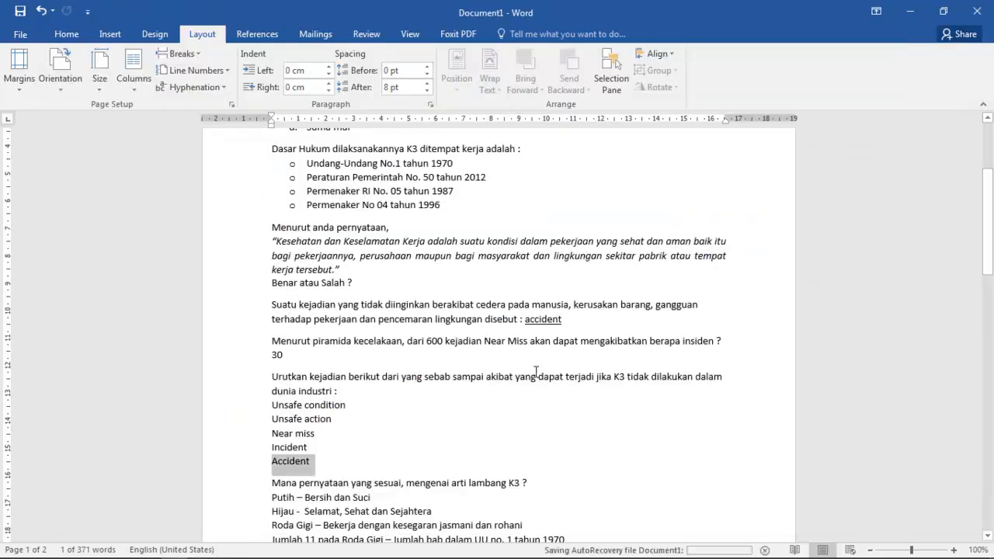
scroll(533, 379, "down", 2)
left_click_drag(271, 418, 528, 419)
key("ctrl+c")
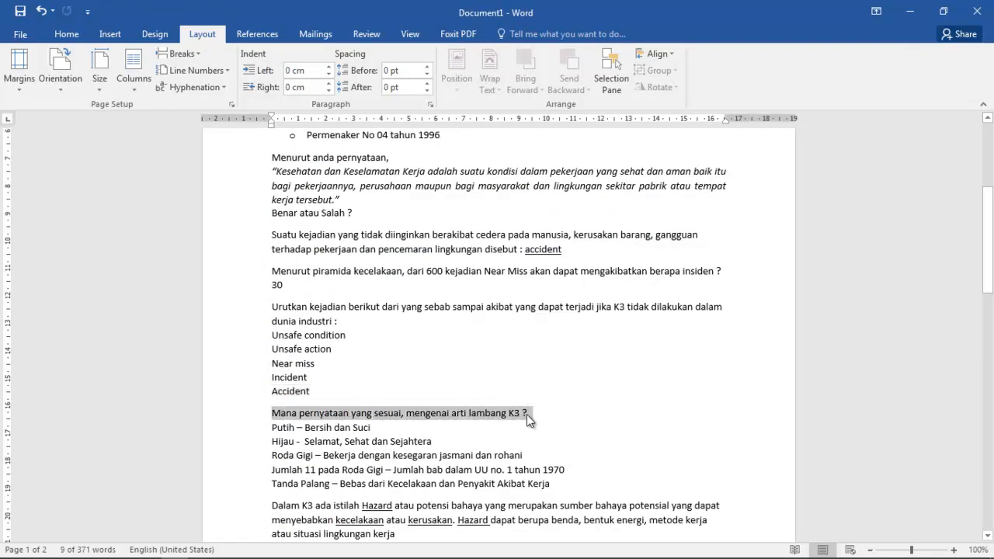
key("alt+Tab")
left_click_drag(478, 165, 253, 173)
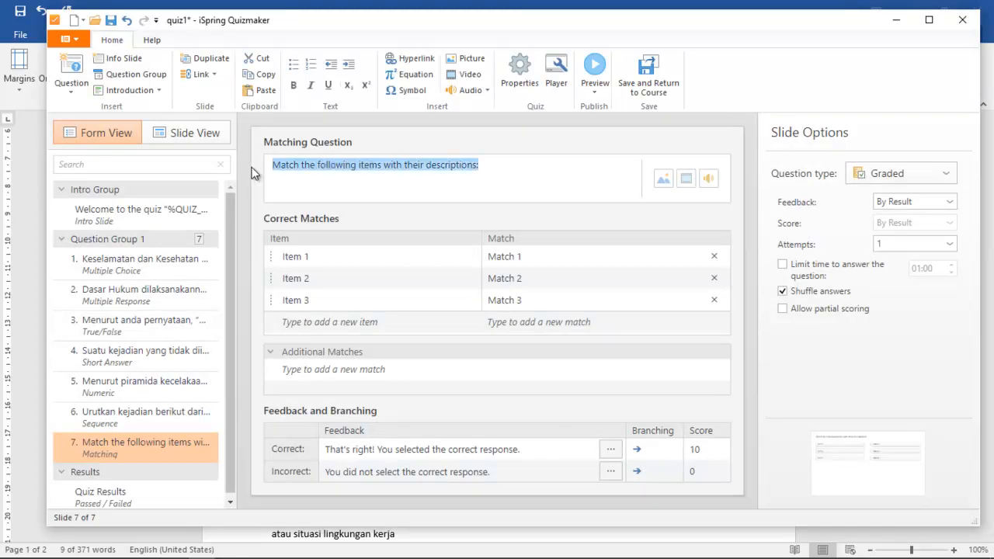
key("ctrl+v")
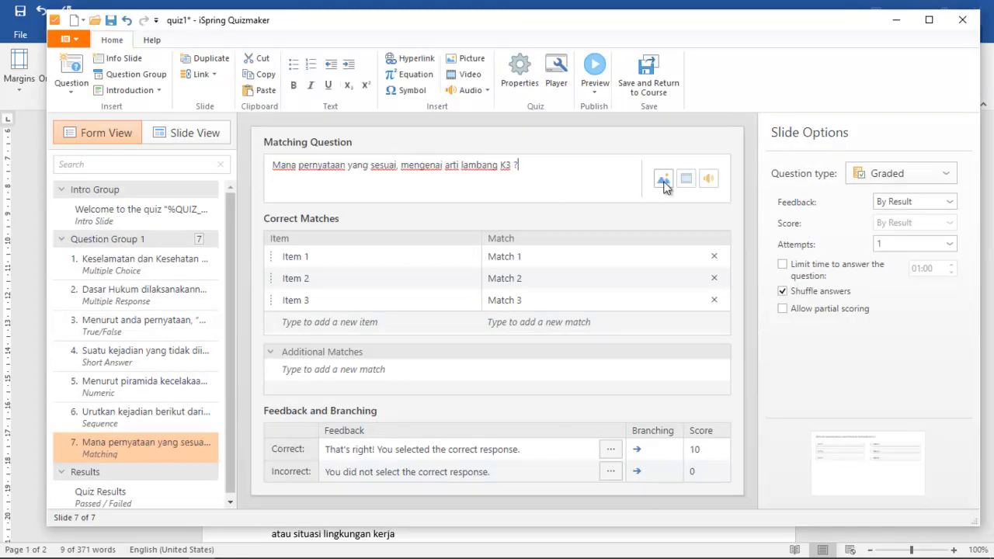
Insert the picture logo-k3.jpg from the Downloads folder into the Matching question
left_click(663, 181)
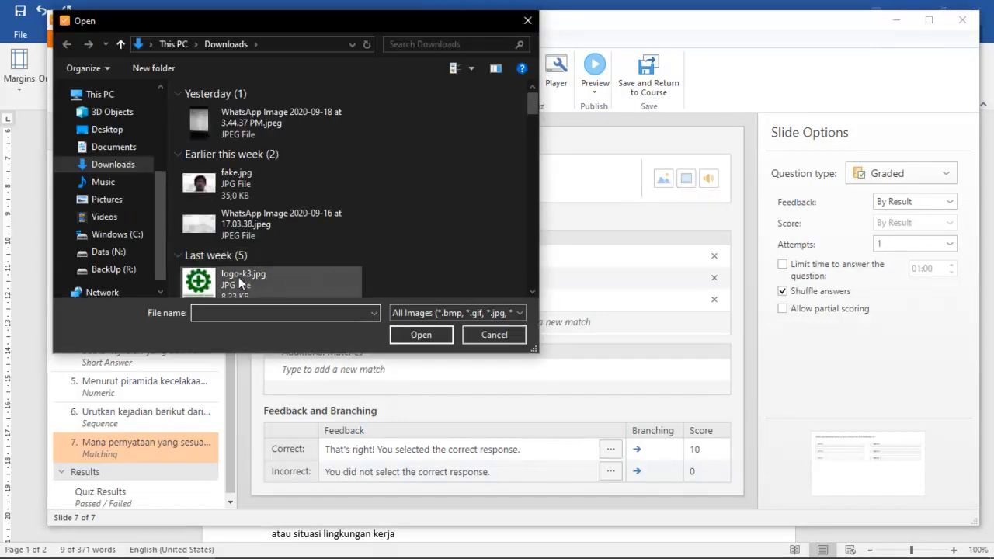
left_click(315, 290)
left_click(410, 334)
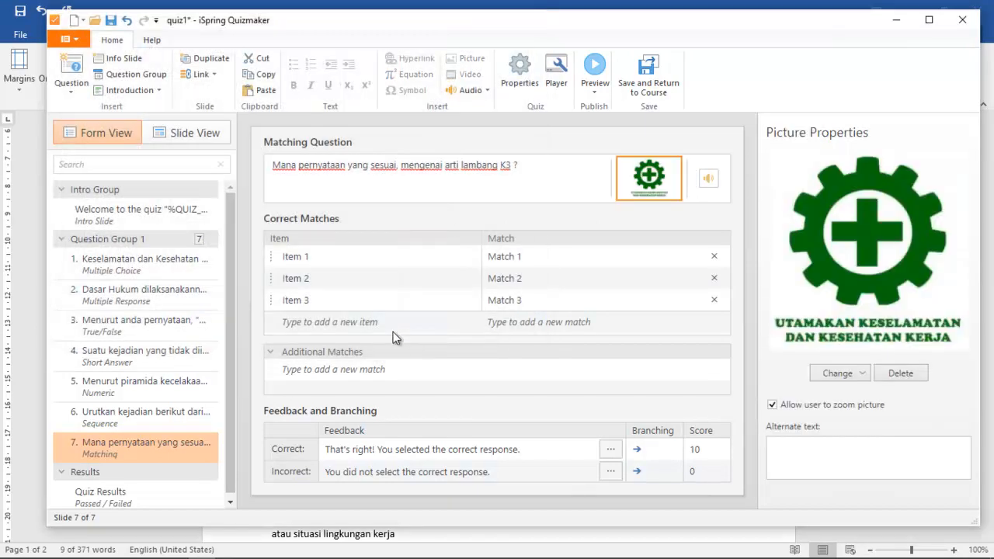
Replace the Matching question's first item with "Putih" copied from the Word document
key("alt+Tab")
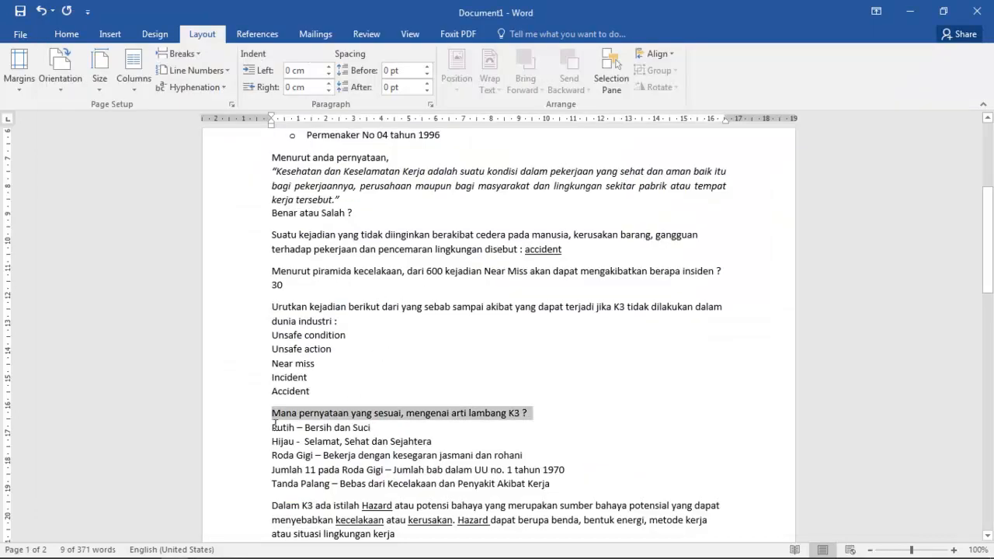
left_click_drag(272, 427, 296, 428)
key("ctrl+c")
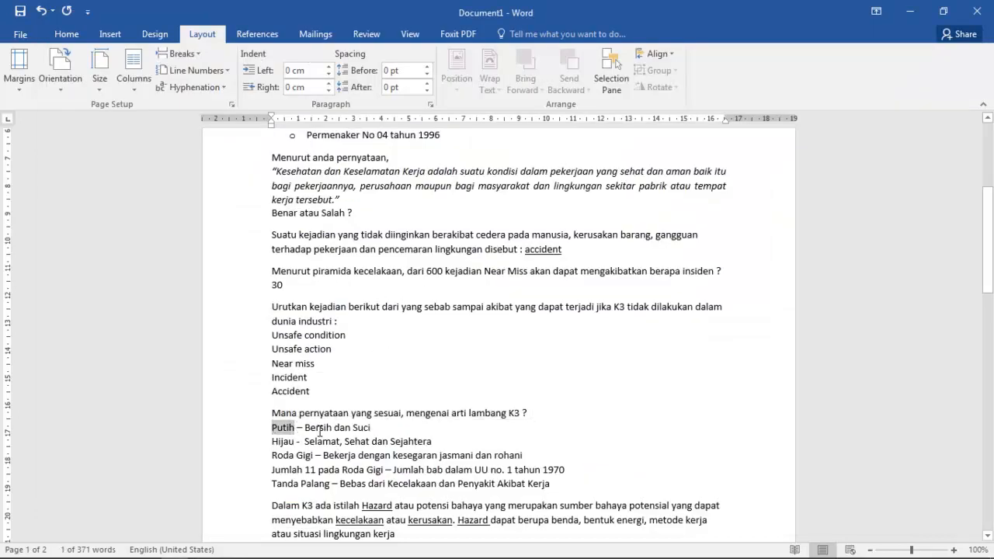
key("alt+Tab")
left_click(323, 260)
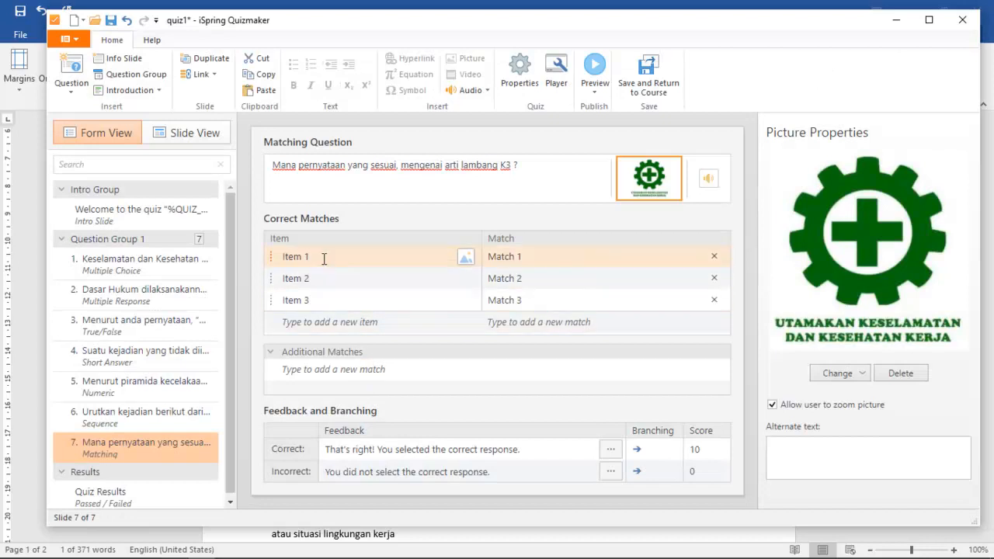
left_click(300, 259)
left_click_drag(311, 258, 266, 260)
key("ctrl+v")
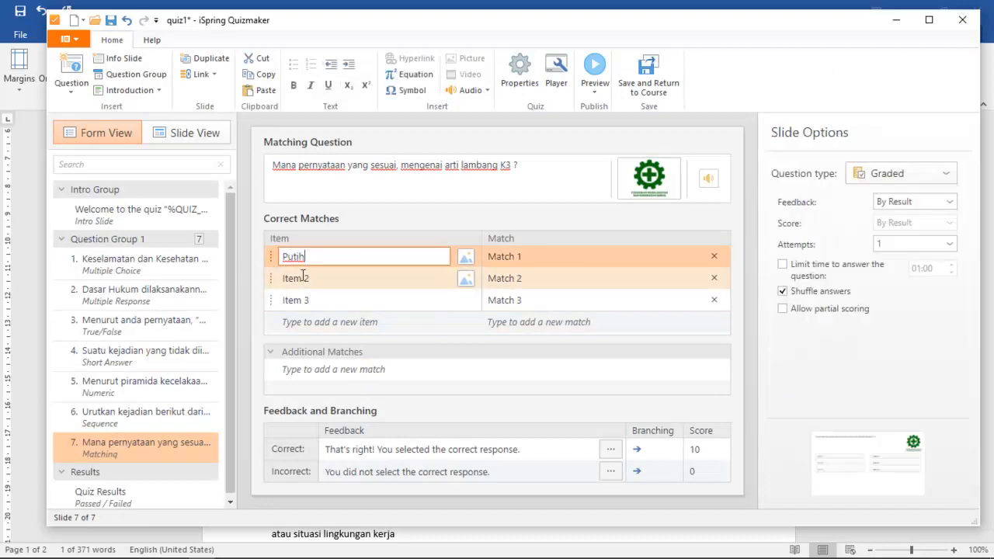
Rename the Matching question's second item to "Hijau" and its third item to "Roda Gerigi"
left_click(308, 278)
left_click(308, 277)
left_click_drag(307, 277, 269, 278)
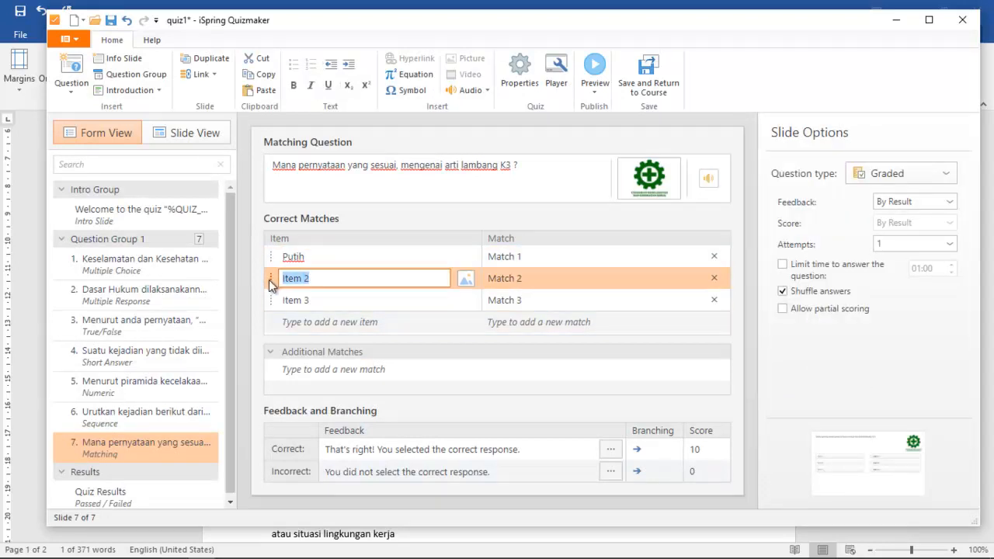
type("Hijau")
left_click(314, 300)
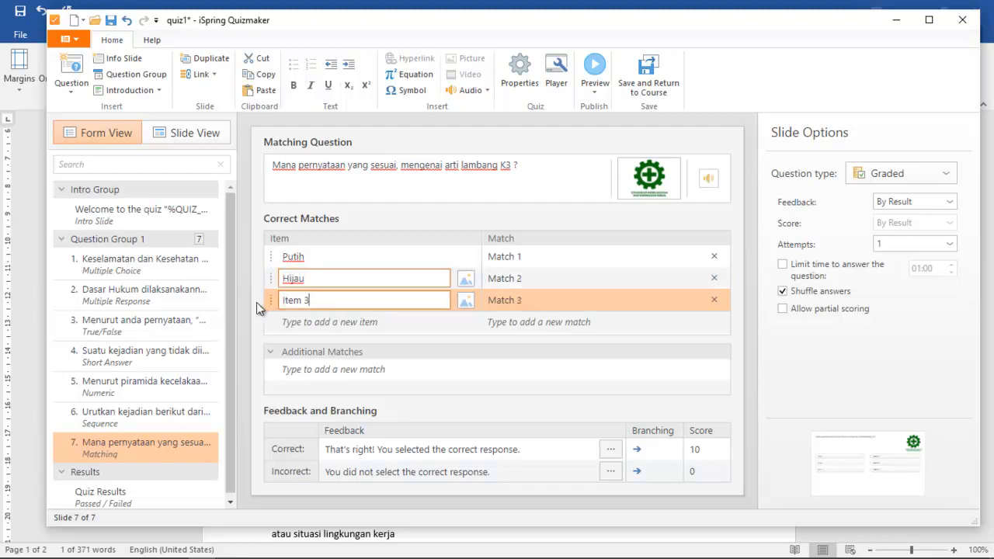
type("Roda Generigi")
Add a fourth item, "Jumlah 11 pada Roda Gigi", to the Matching question, copying it from the Word document
left_click(324, 321)
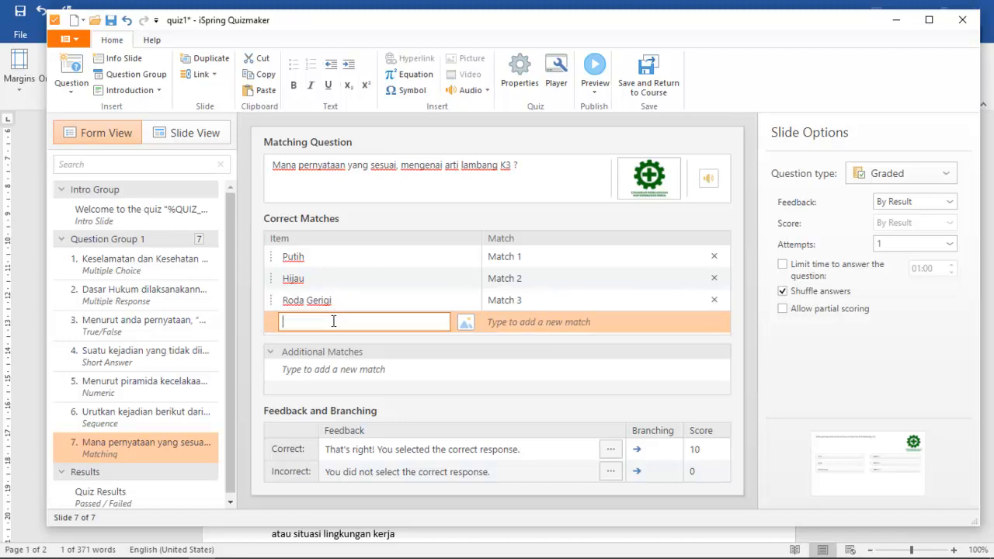
key("alt+Tab")
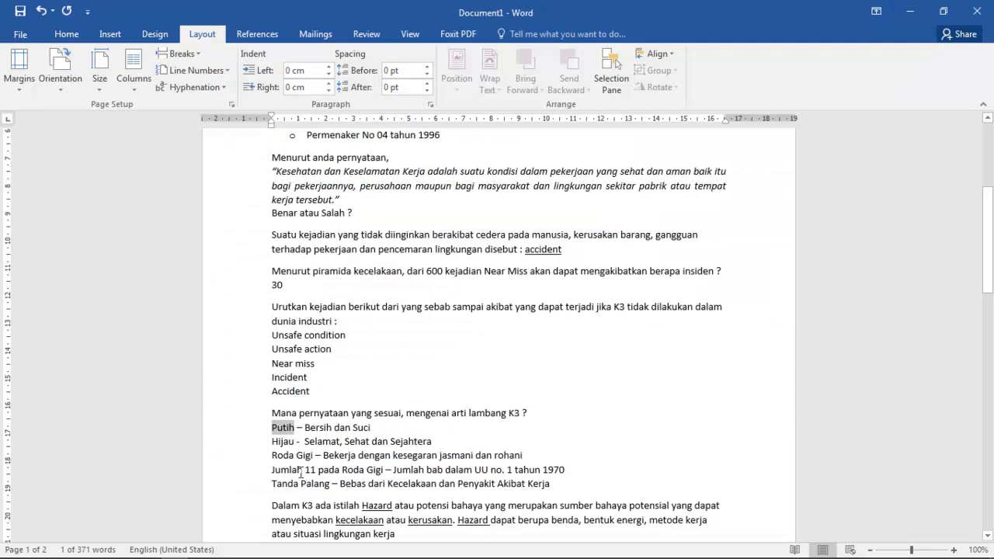
left_click_drag(273, 470, 382, 475)
key("ctrl+c")
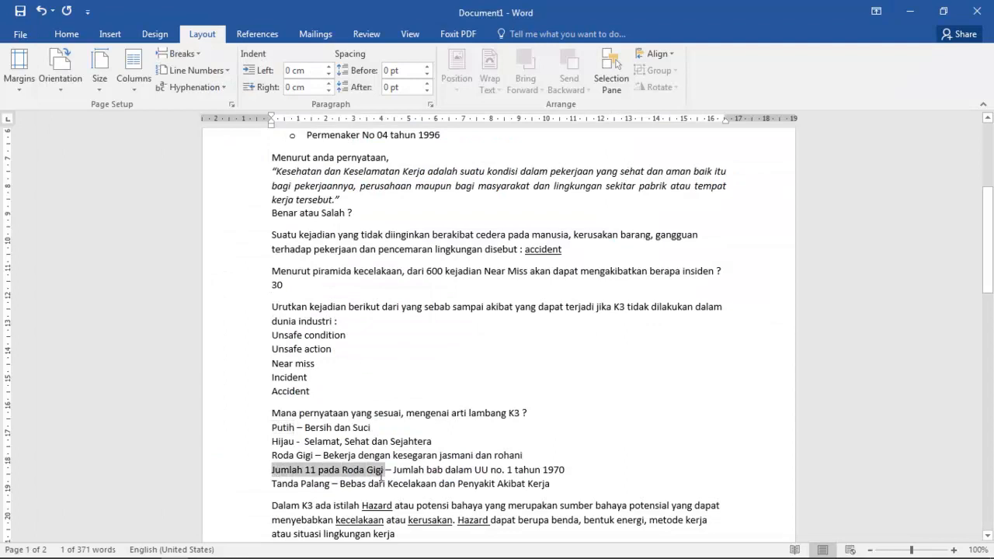
key("alt+Tab")
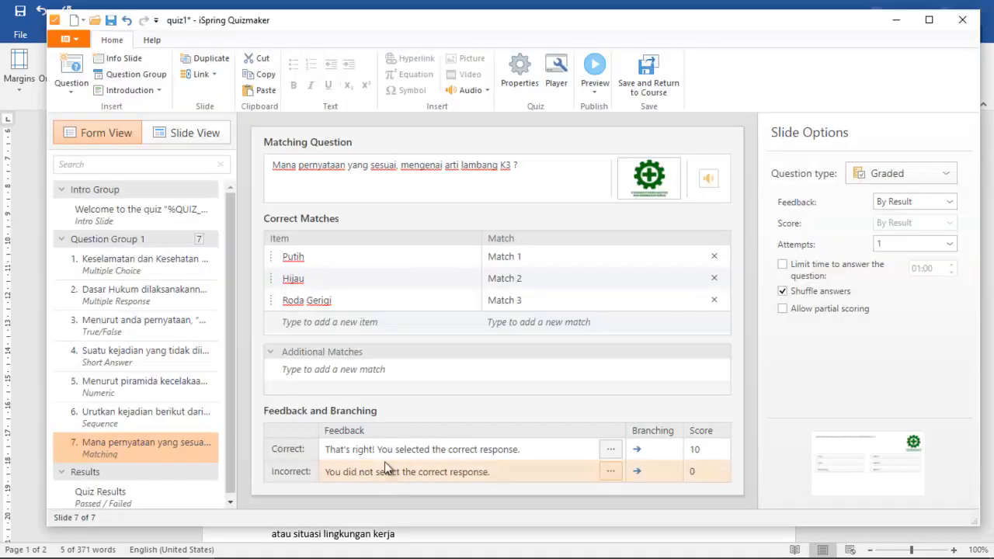
left_click(339, 322)
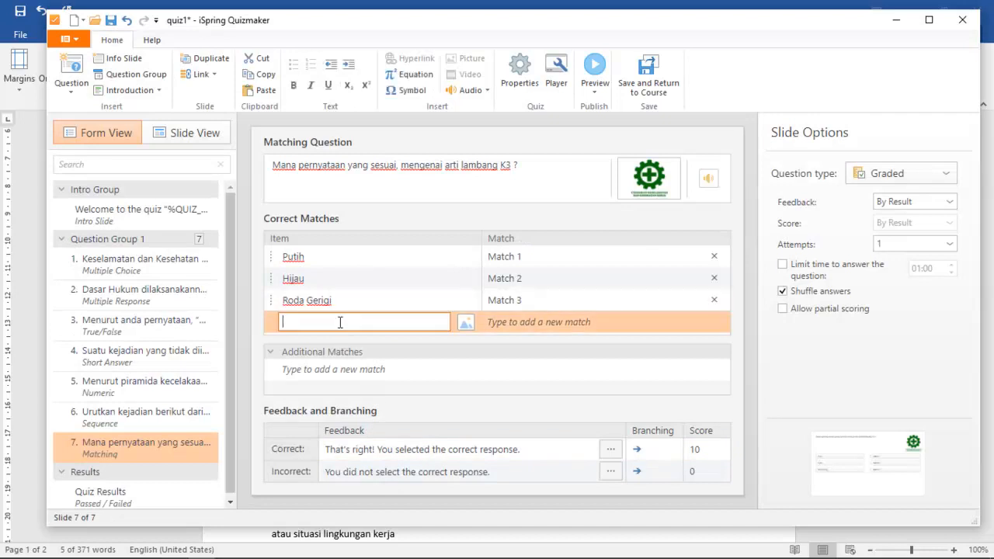
key("ctrl+v")
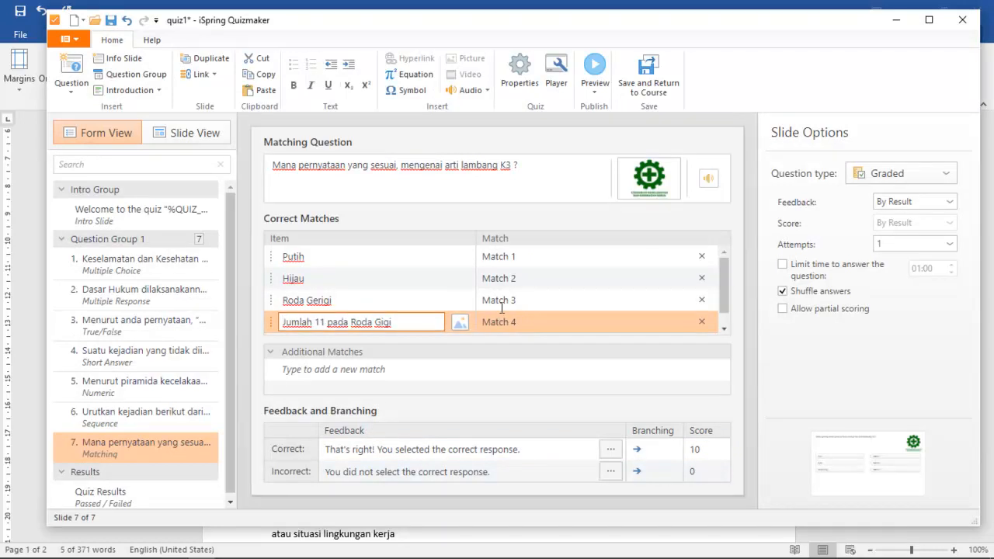
Add a fifth item, "Tanda Palang", to the Matching question, copying it from the Word document
key("alt+Tab")
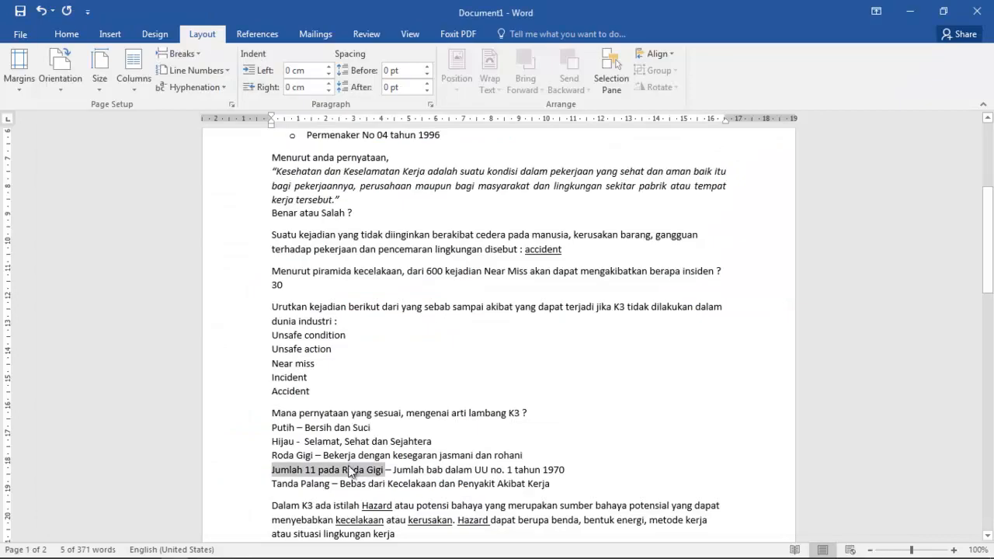
left_click_drag(274, 485, 316, 484)
key("ctrl+c")
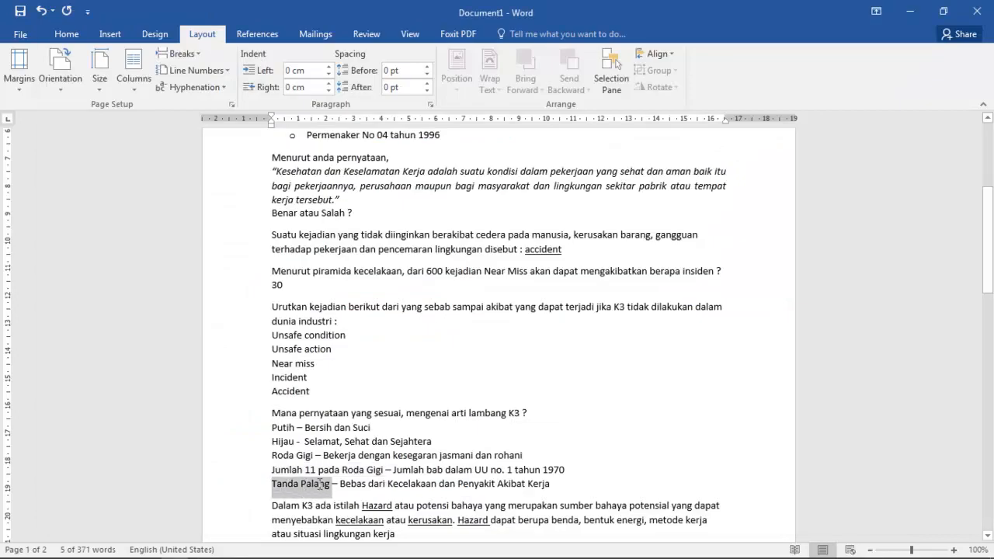
key("alt+Tab")
left_click(318, 330)
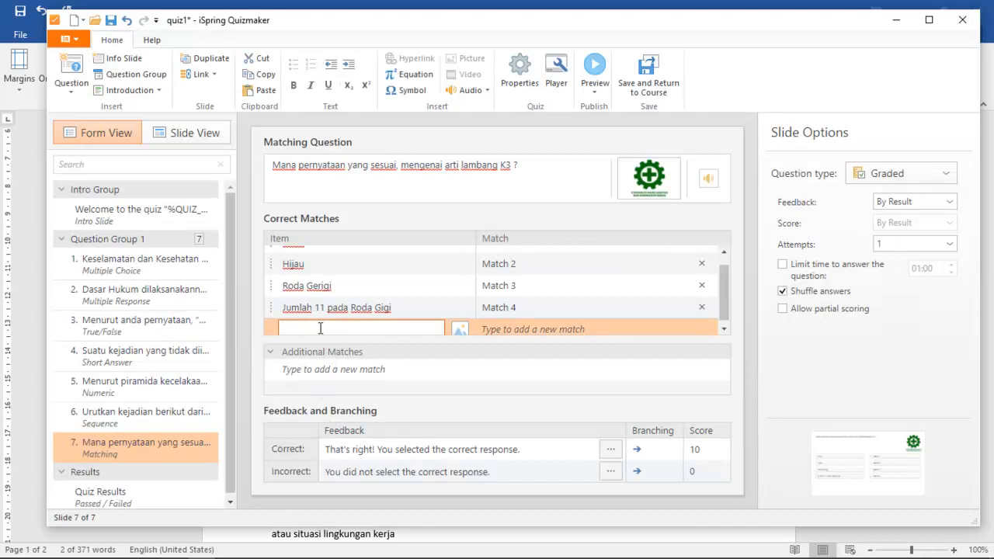
key("ctrl+v")
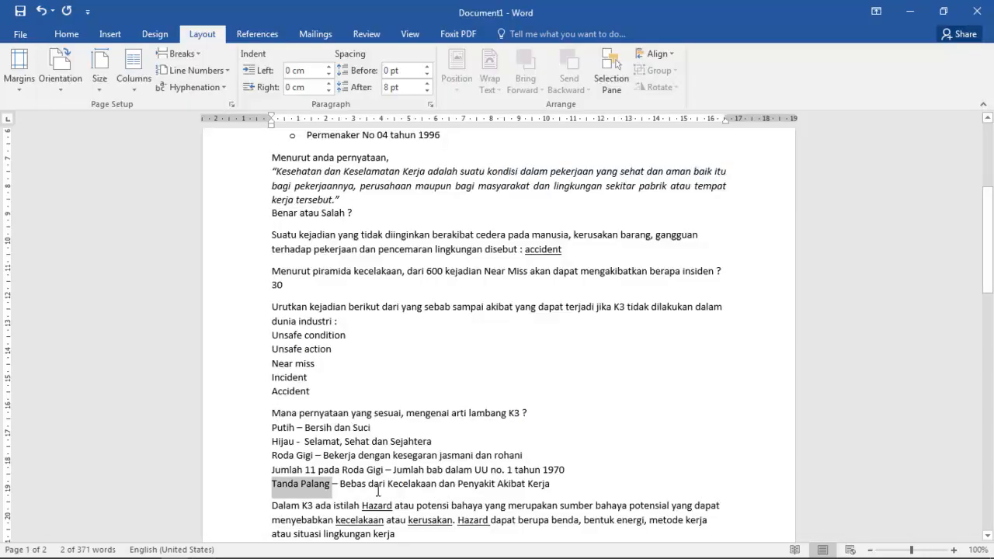
Set the match for "Tanda Palang" to "Bebas dari Kecelakaan dan Penyakit Akibat Kerja" copied from the Word document
left_click_drag(343, 485, 549, 485)
key("ctrl+c")
key("alt+Tab")
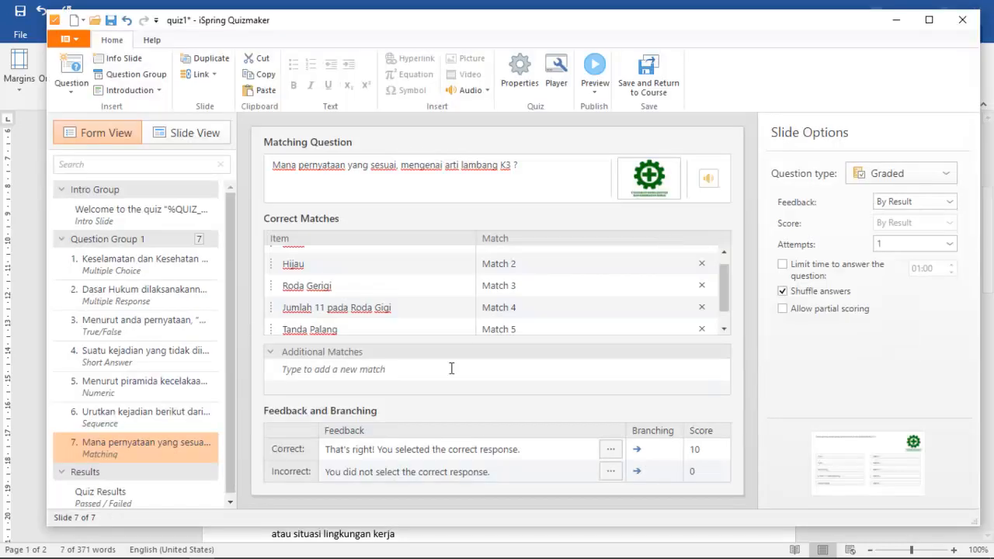
left_click(530, 328)
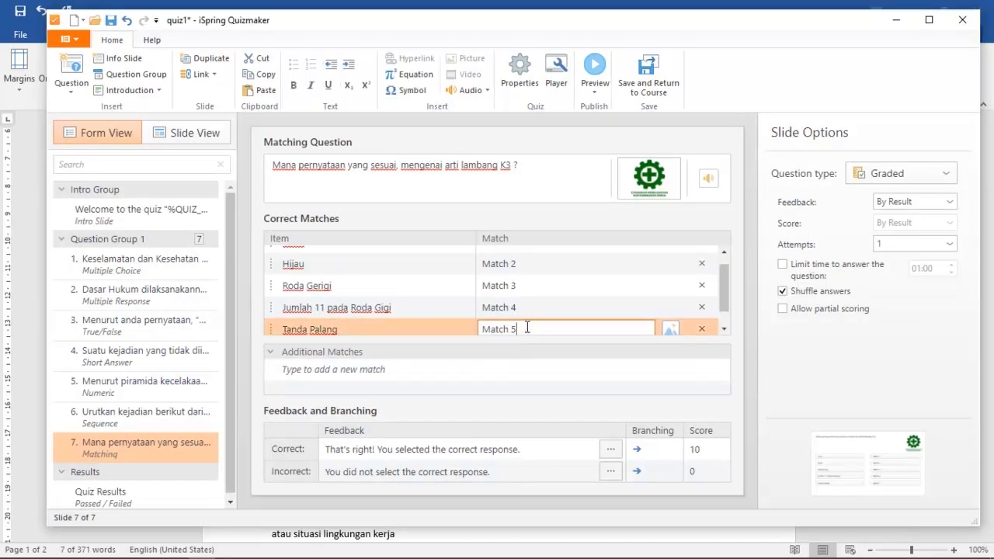
left_click_drag(515, 328, 455, 326)
key("ctrl+v")
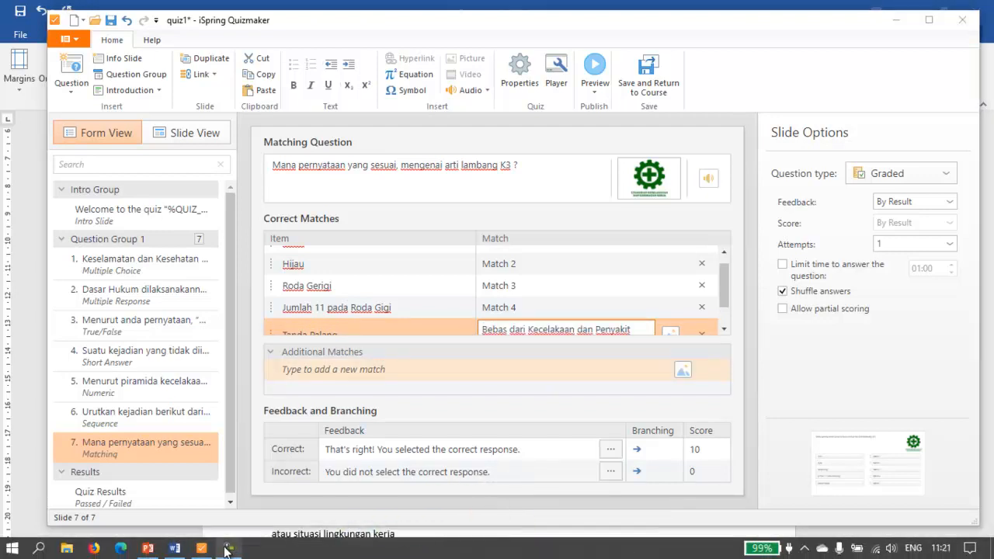
Set the match for "Jumlah 11 pada Roda Gigi" to "Jumlah bab dalam UU no. 1 tahun 1970" copied from the Word document
left_click(225, 549)
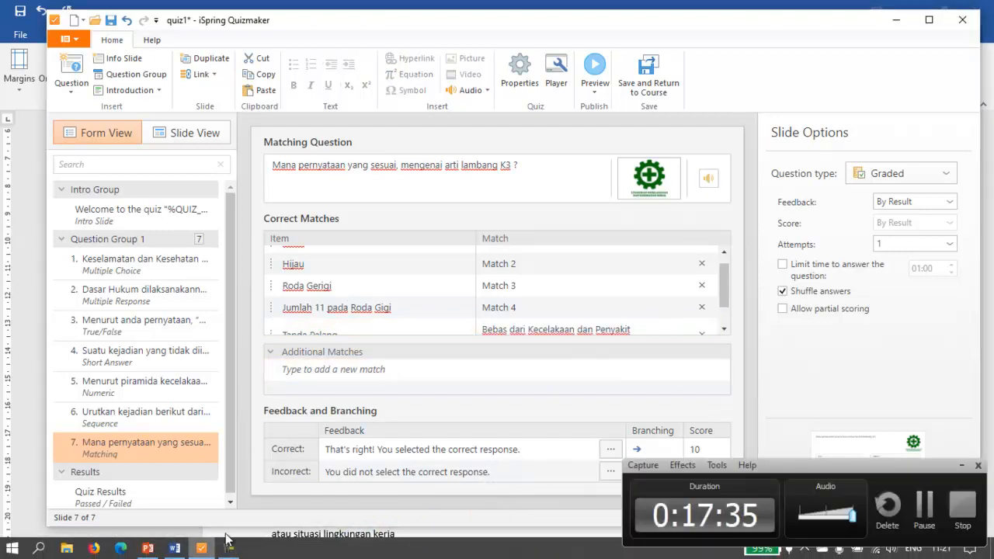
key("alt+Tab")
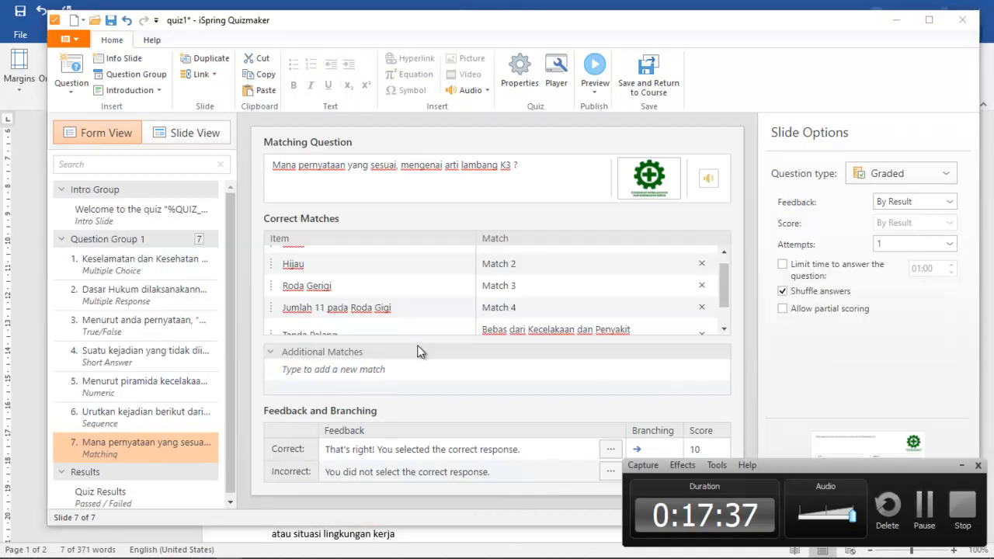
key("alt+Tab")
key("Tab")
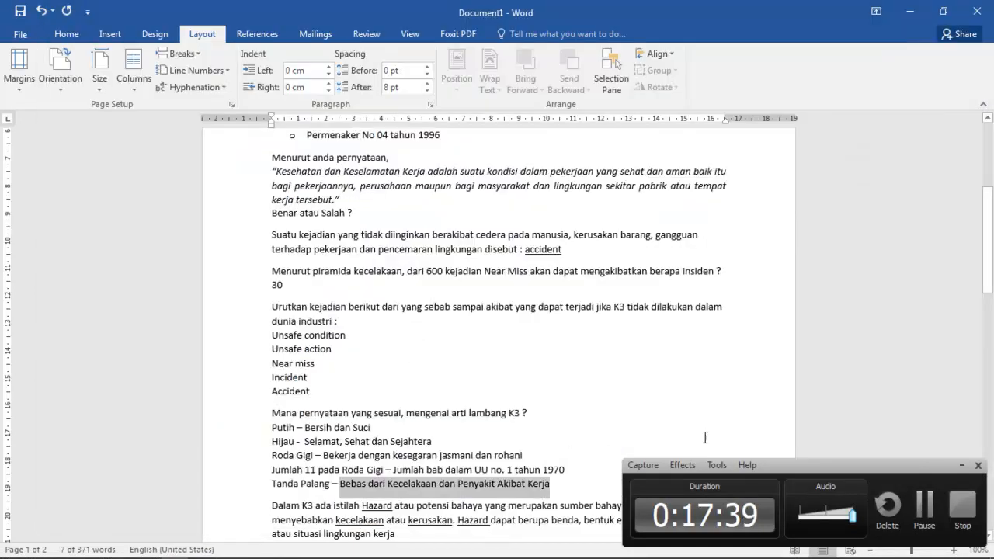
left_click(960, 465)
left_click_drag(577, 469, 393, 469)
key("ctrl+c")
key("alt+Tab")
key("alt+Tab")
key("Tab")
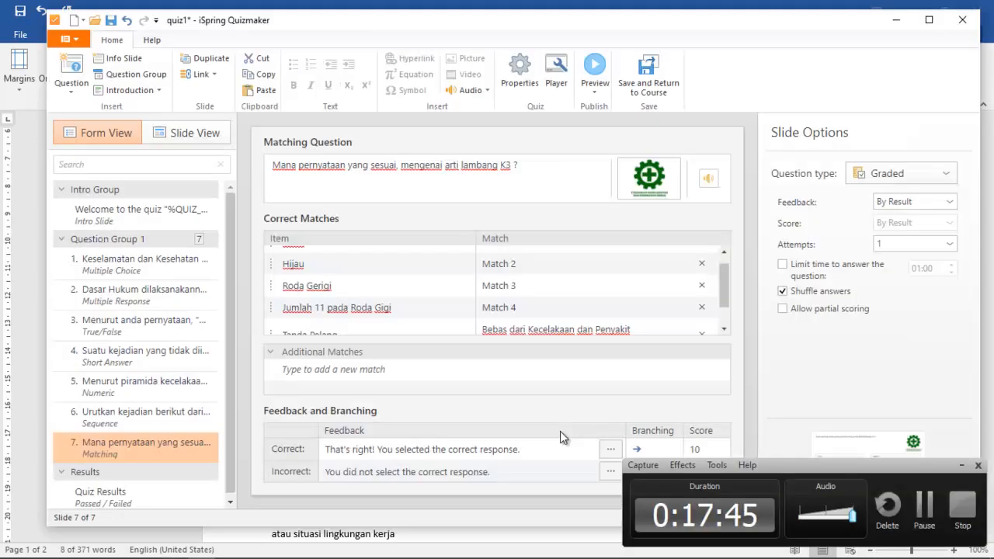
left_click(960, 466)
left_click(532, 309)
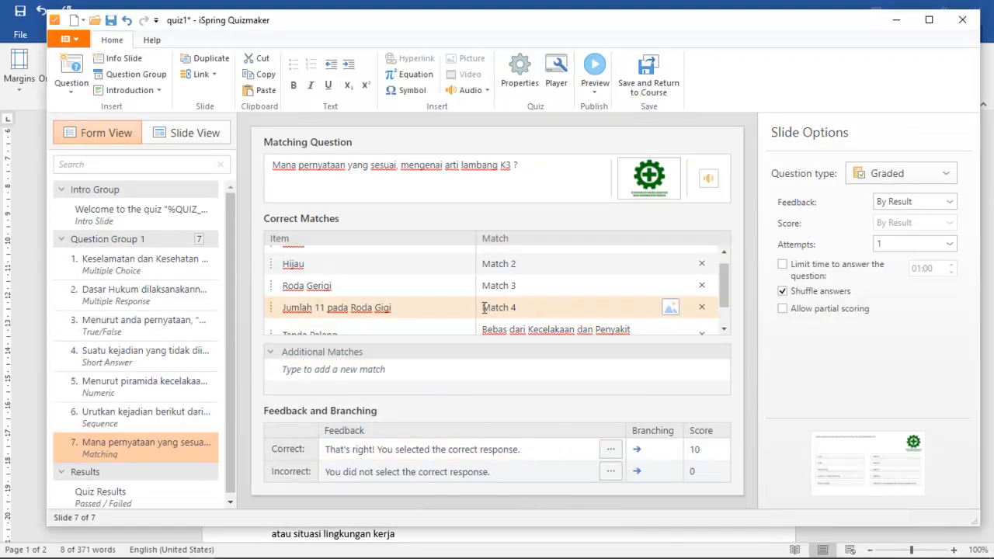
key("ctrl+v")
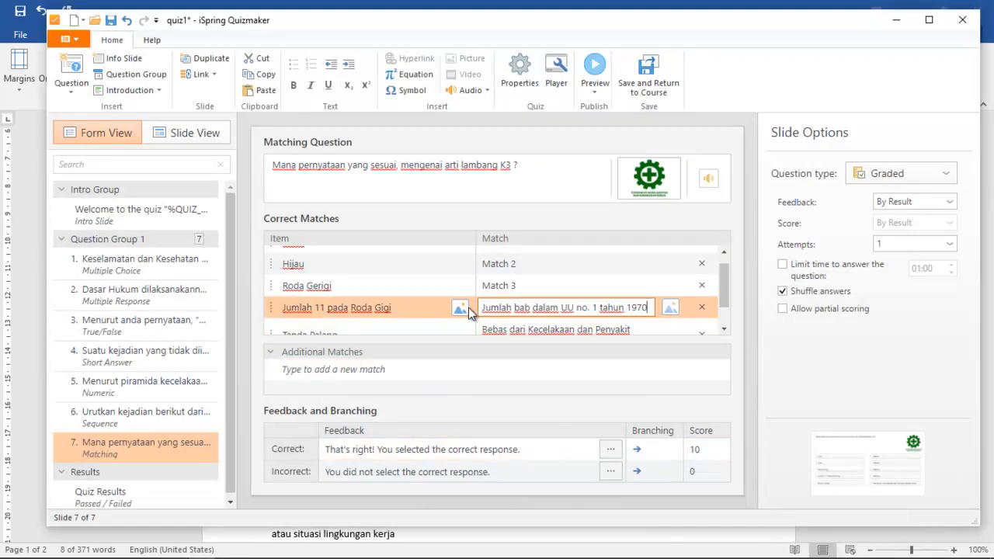
Set the match for "Roda Gerigi" to "Bekerja dengan kesegaran jasmani dan rohani" copied from the Word document
key("alt+Tab")
key("Tab")
left_click_drag(526, 455, 324, 455)
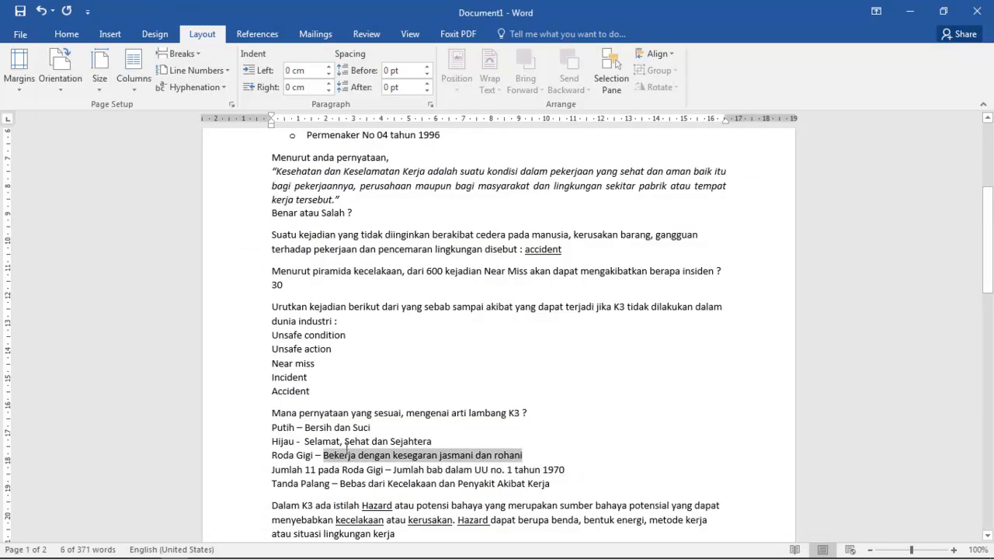
key("ctrl+c")
key("alt+Tab")
left_click(483, 287)
key("ctrl+a")
key("ctrl+v")
Set the match for "Hijau" to "Selamat, Sehat dan Sejahtera" copied from the Word document
key("alt+Tab")
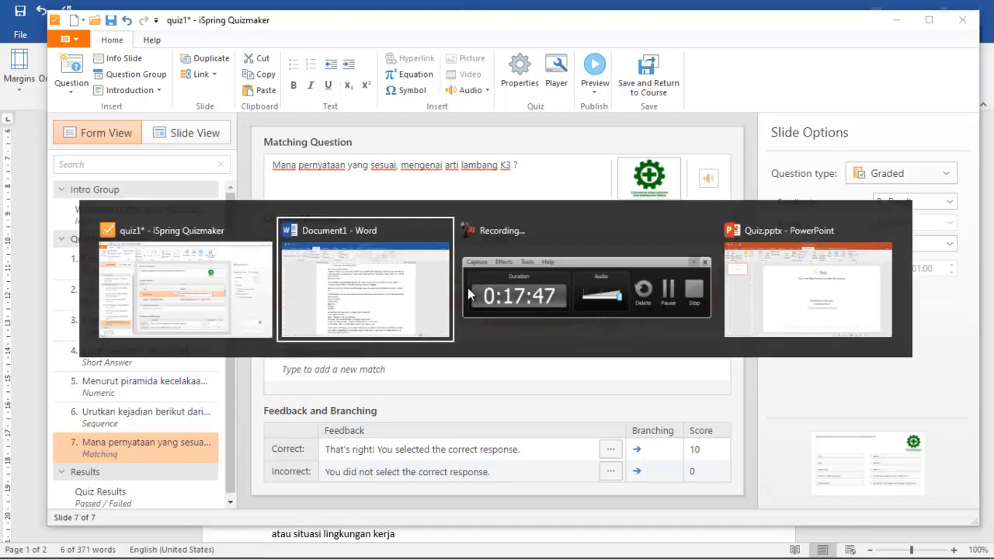
left_click_drag(433, 441, 332, 441)
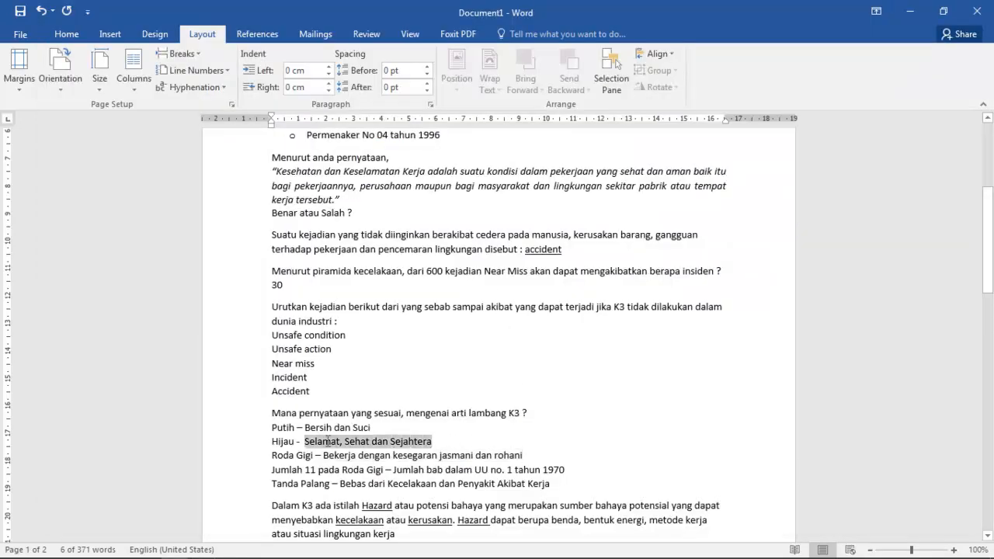
key("ctrl+c")
key("alt+Tab")
left_click(527, 265)
key("ctrl+a")
key("ctrl+v")
Set the match for "Putih" to "Bersih dan Suci" copied from the Word document
key("alt+Tab")
left_click_drag(371, 427, 326, 429)
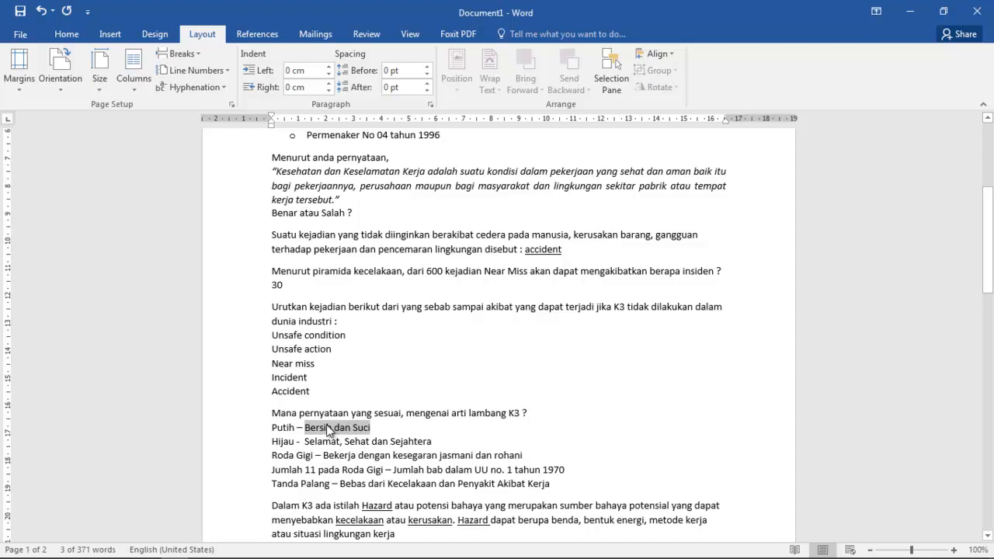
key("alt+Tab")
scroll(543, 272, "up", 1)
left_click(505, 256)
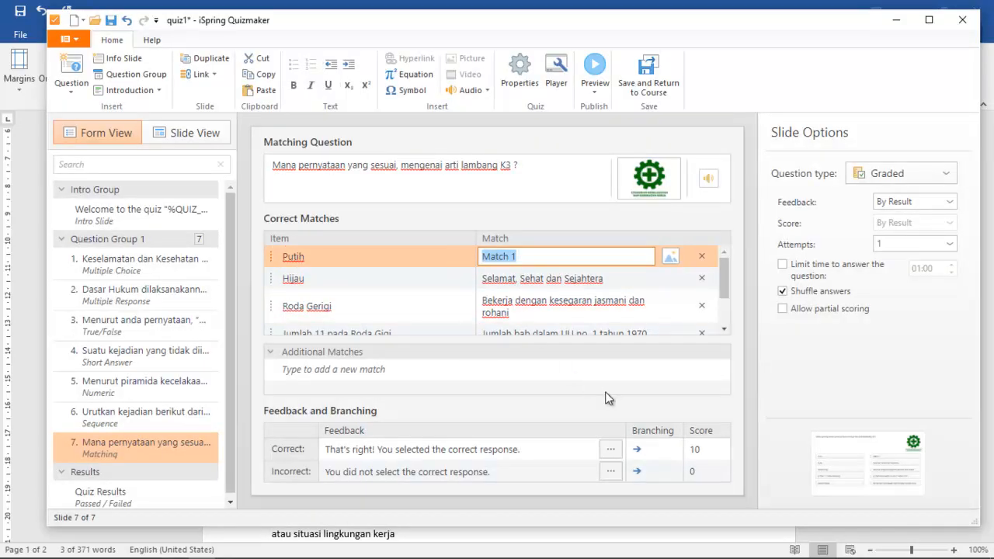
key("ctrl+v")
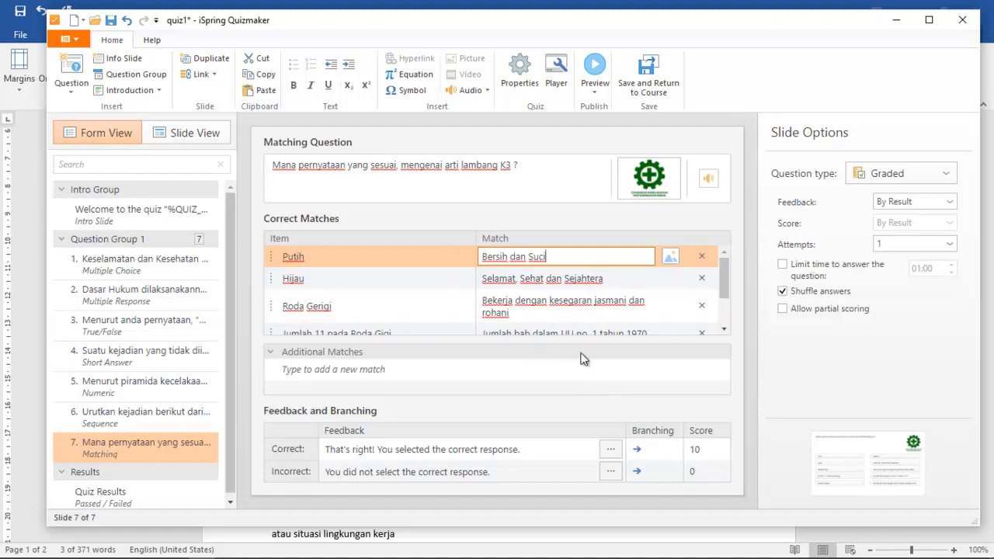
Set the Matching question's feedback to None and enable its answer time limit
left_click(905, 201)
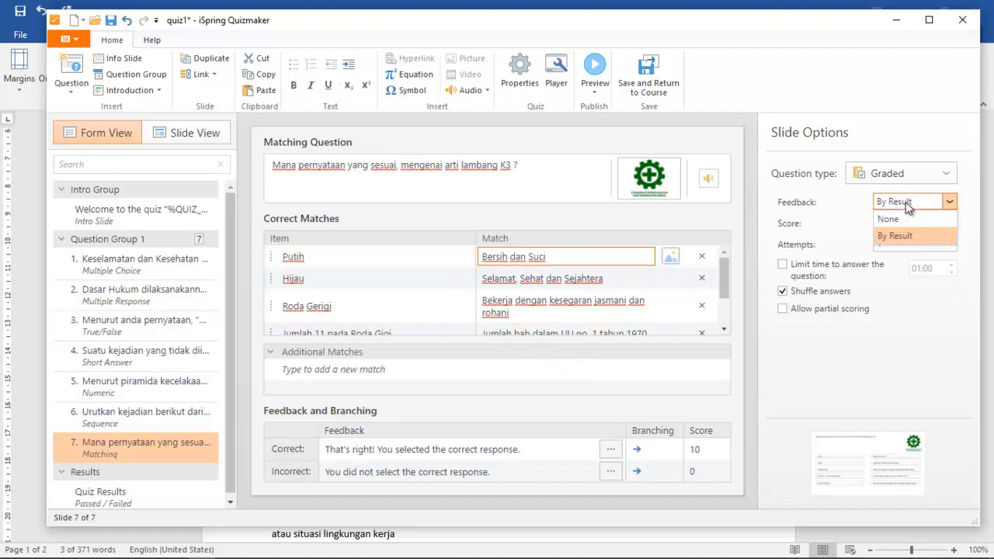
left_click(901, 221)
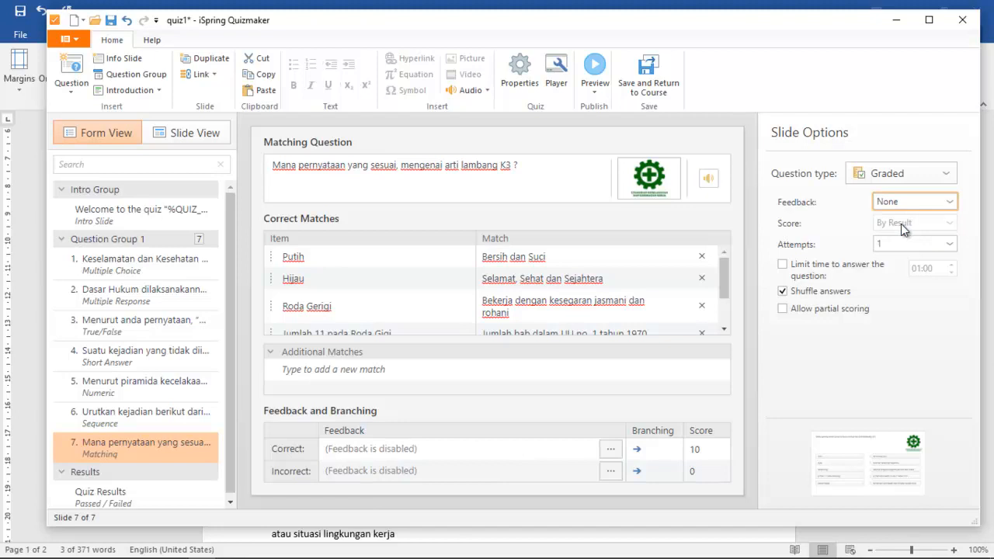
left_click(782, 265)
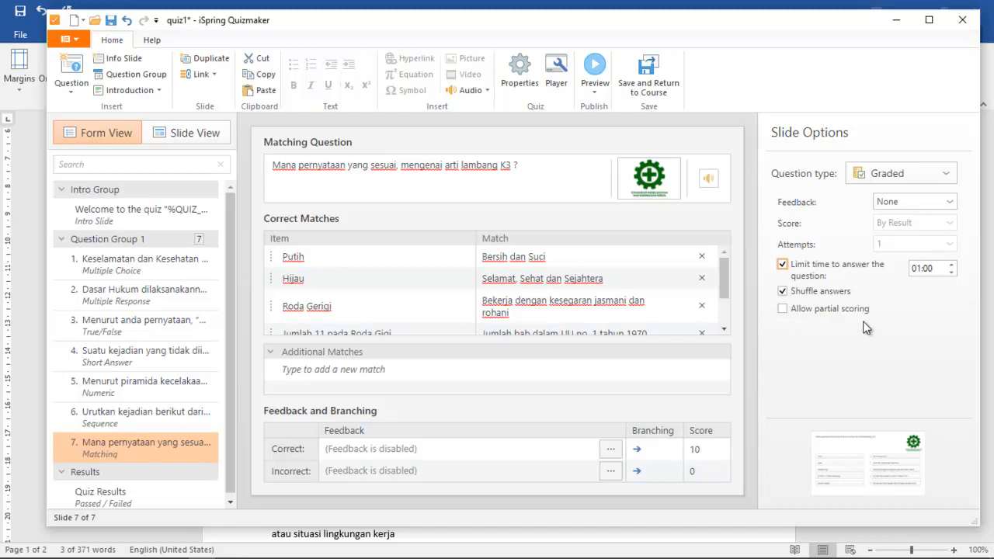
Preview the current matching question slide on its own and start the timed question
left_click(599, 91)
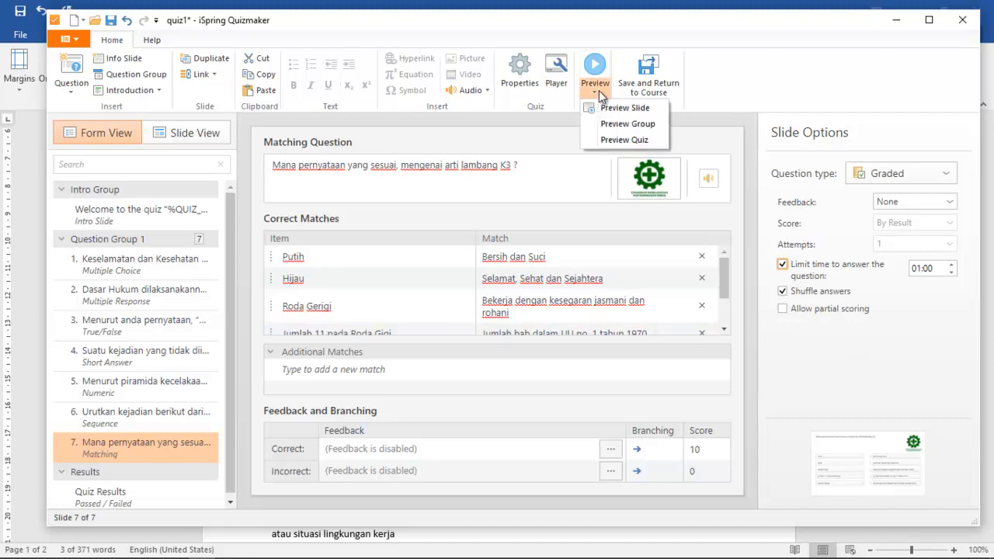
left_click(608, 111)
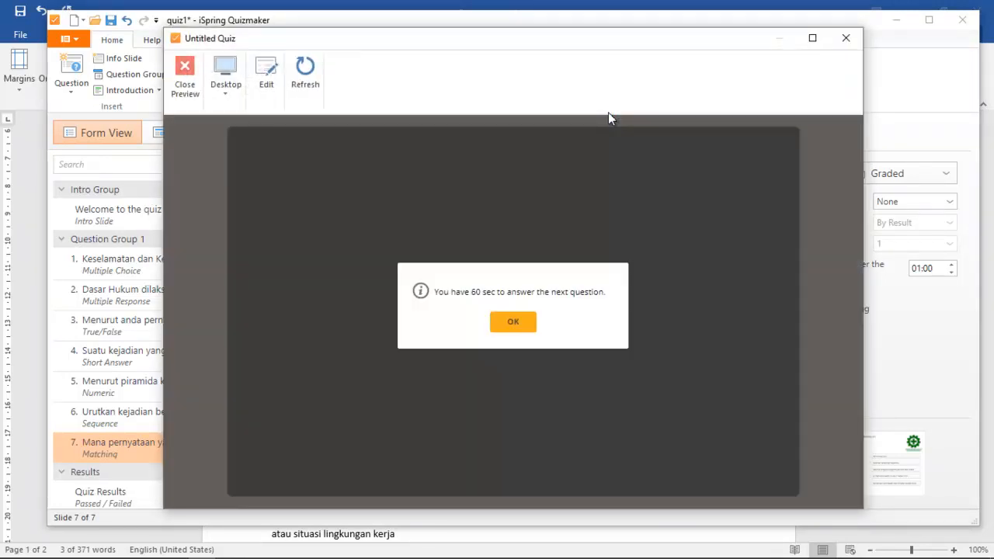
left_click(525, 321)
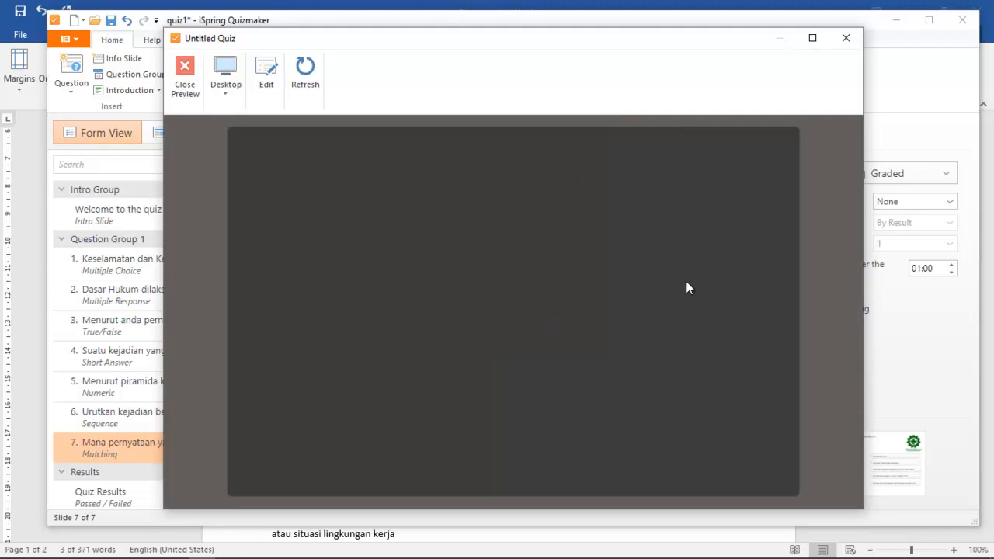
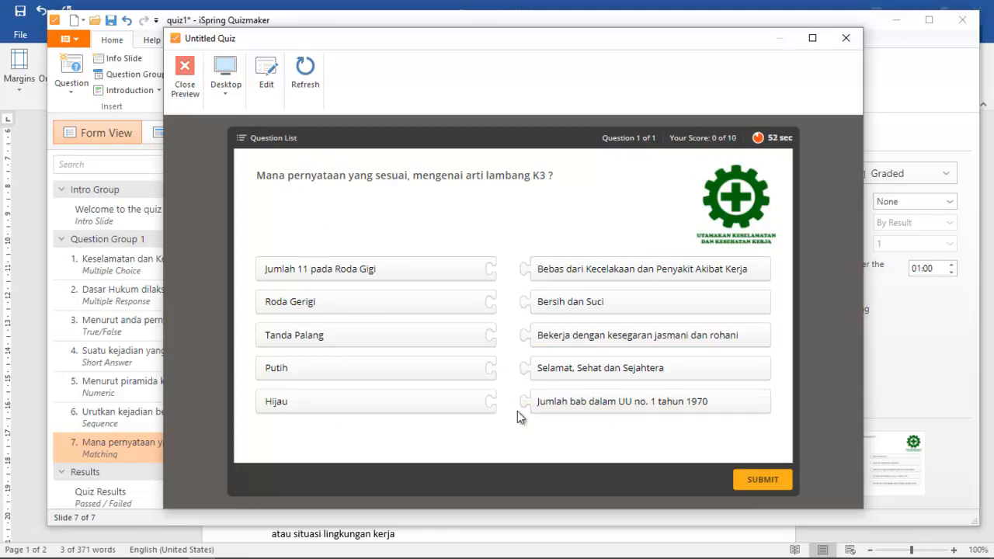
Pair each K3 symbol item with its correct meaning in the preview, submit the answer, and close the preview
left_click_drag(572, 412, 530, 274)
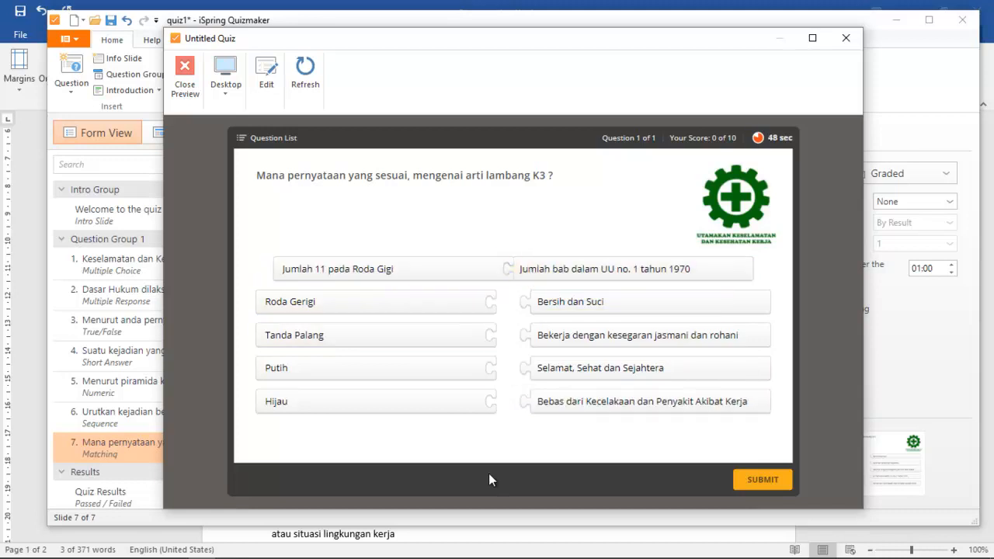
left_click_drag(593, 309, 562, 371)
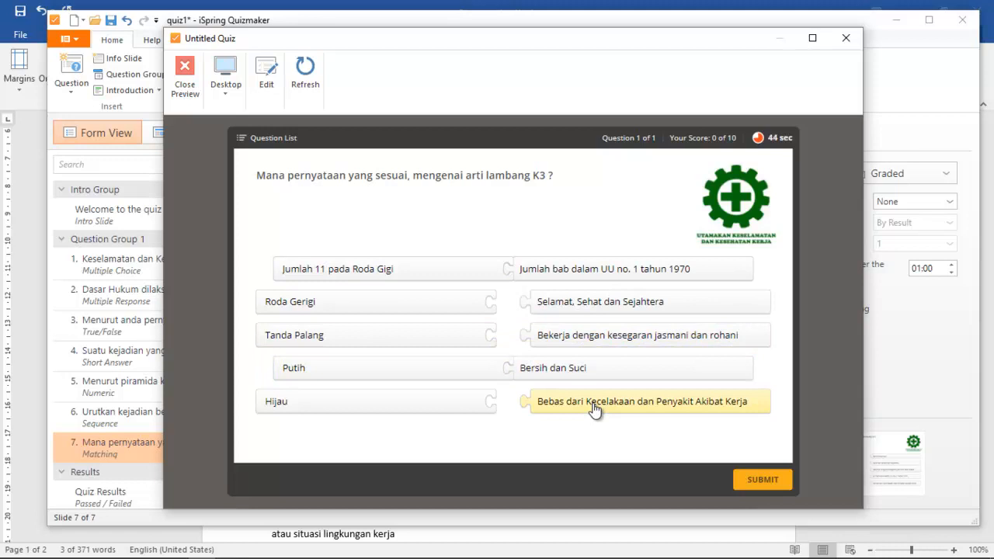
left_click_drag(594, 409, 569, 345)
left_click_drag(586, 308, 548, 403)
left_click_drag(583, 316, 553, 315)
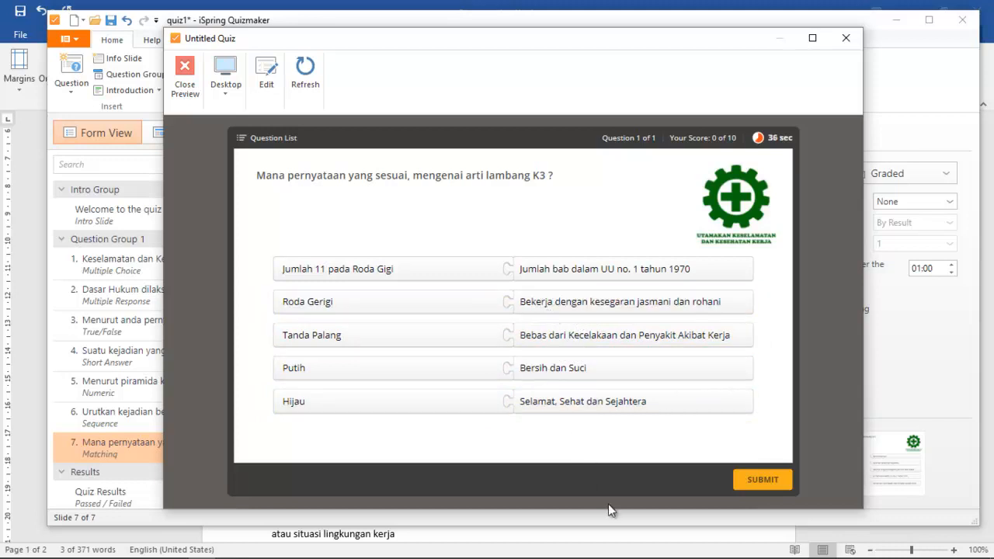
left_click(754, 479)
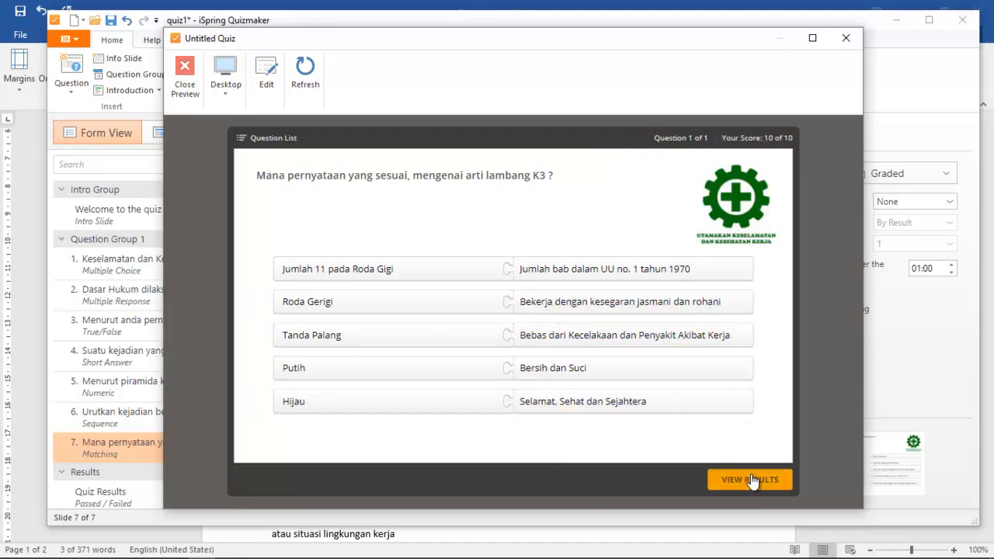
left_click(186, 78)
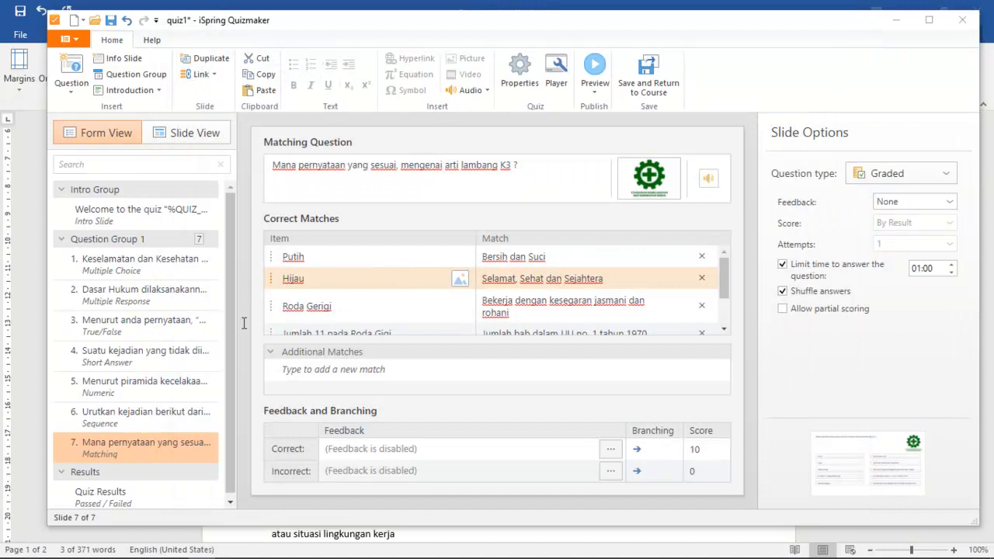
Add a Fill in the Blanks question after the matching question in Question Group 1
scroll(153, 416, "down", 1)
left_click(72, 90)
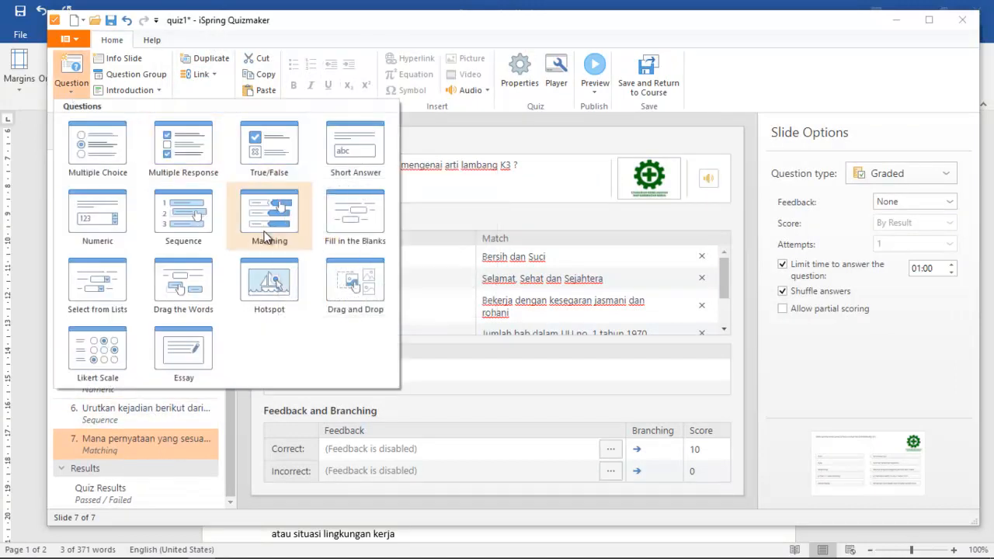
left_click(359, 222)
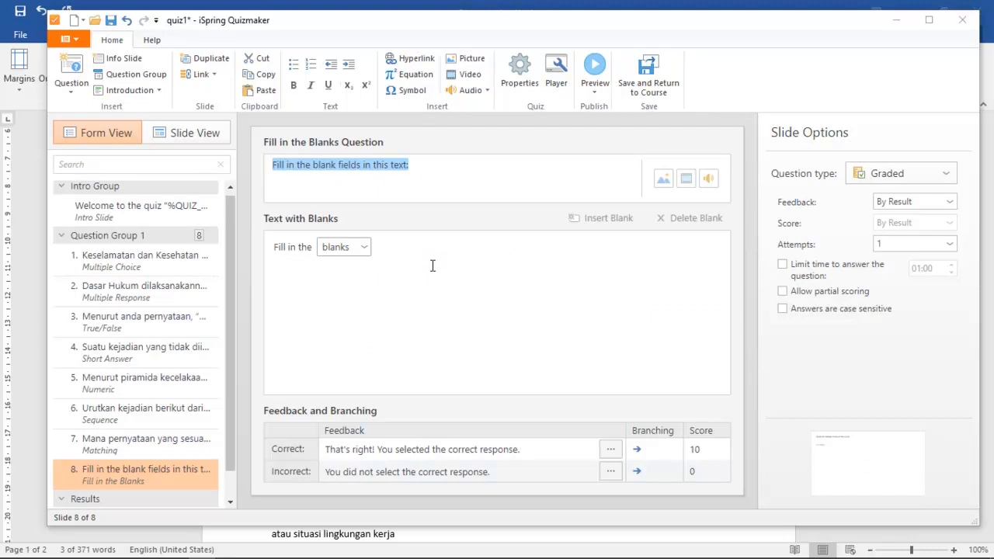
Copy the "Dalam K3 ada istilah Hazard" paragraph from the Word document and paste it over the new question's default text in Quizmaker
key("alt+Tab")
left_click_drag(304, 427, 370, 428)
scroll(445, 311, "down", 3)
scroll(446, 310, "down", 1)
left_click_drag(272, 330, 394, 364)
key("ctrl+c")
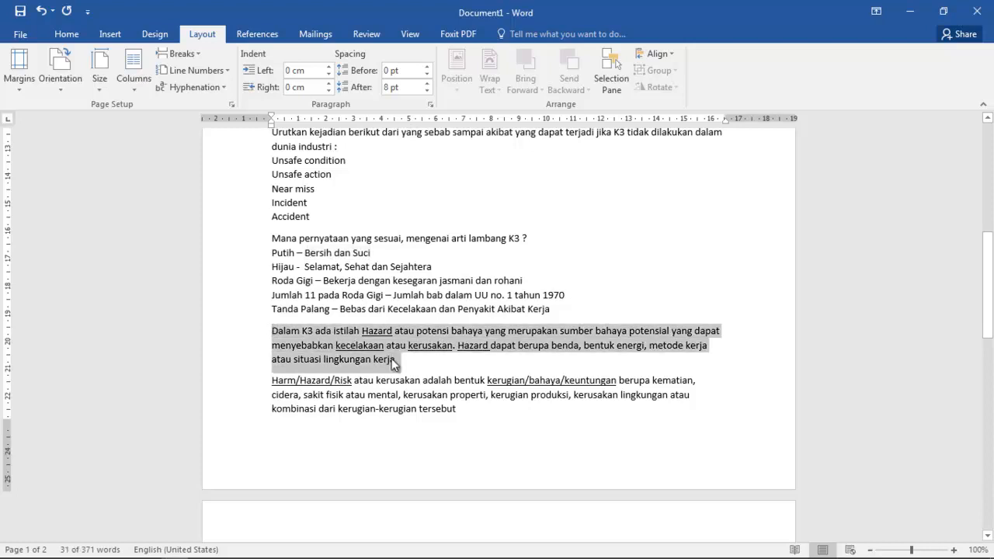
key("alt+Tab")
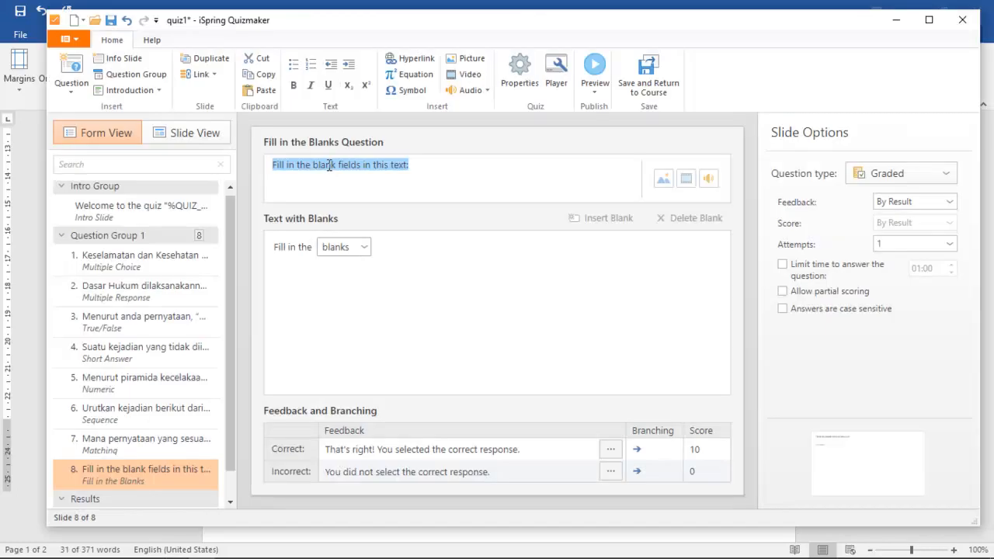
key("ctrl+v")
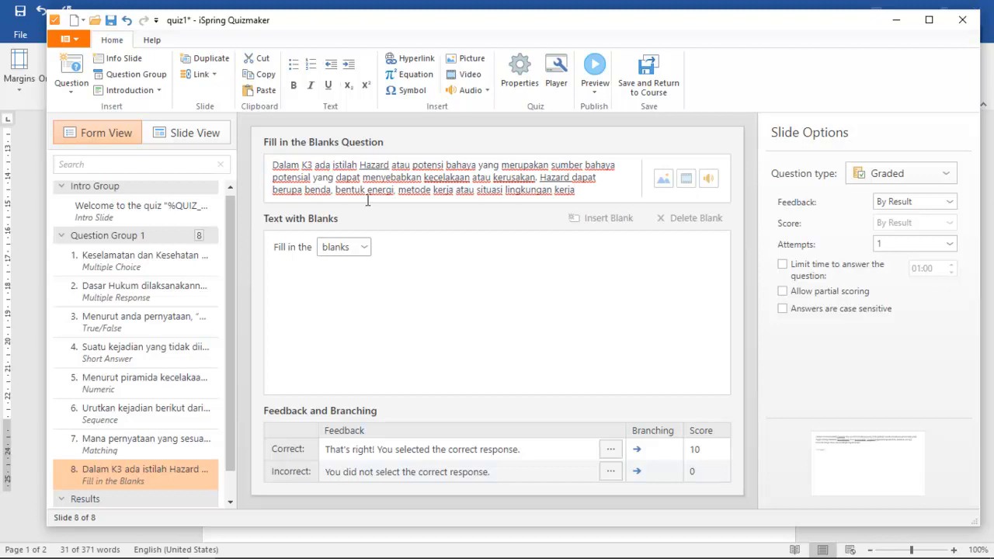
left_click(365, 246)
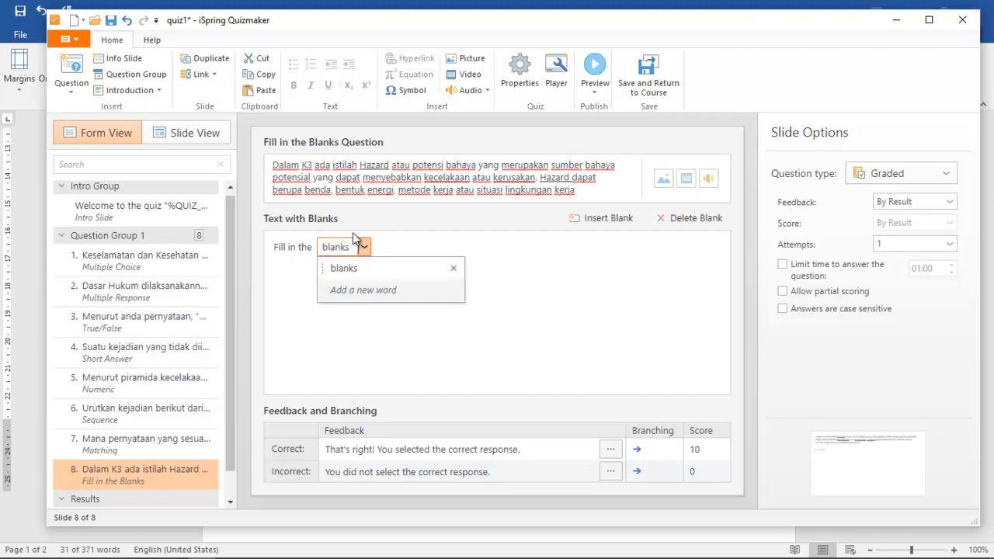
left_click(359, 166)
double_click(382, 166)
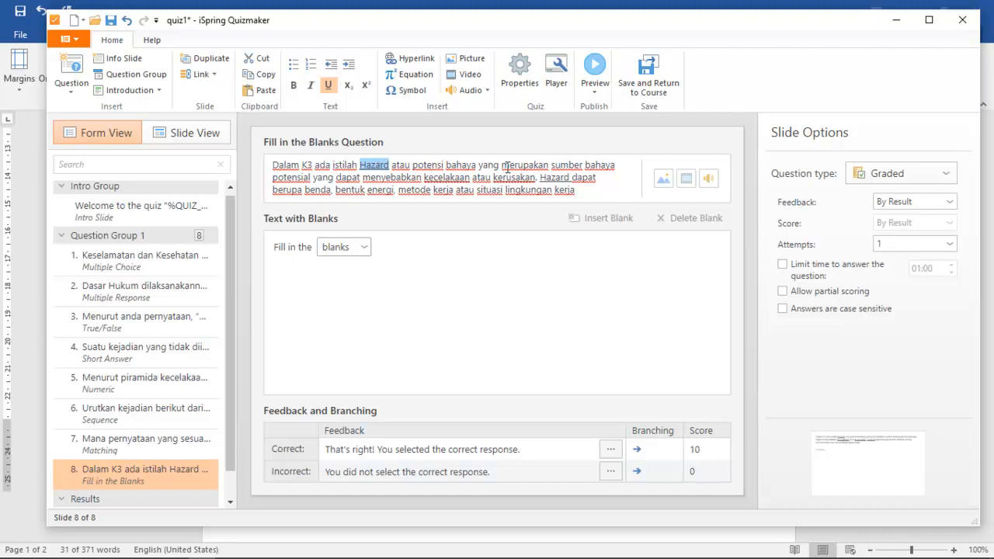
key("ctrl+u")
Copy the entire question paragraph and replace the placeholder content of Text with Blanks with it
left_click(578, 190)
key("ctrl+shift+Left")
key("ctrl+shift+Left")
key("ctrl+shift+Left")
key("ctrl+shift+Left")
key("ctrl+shift+Left")
left_click(583, 192)
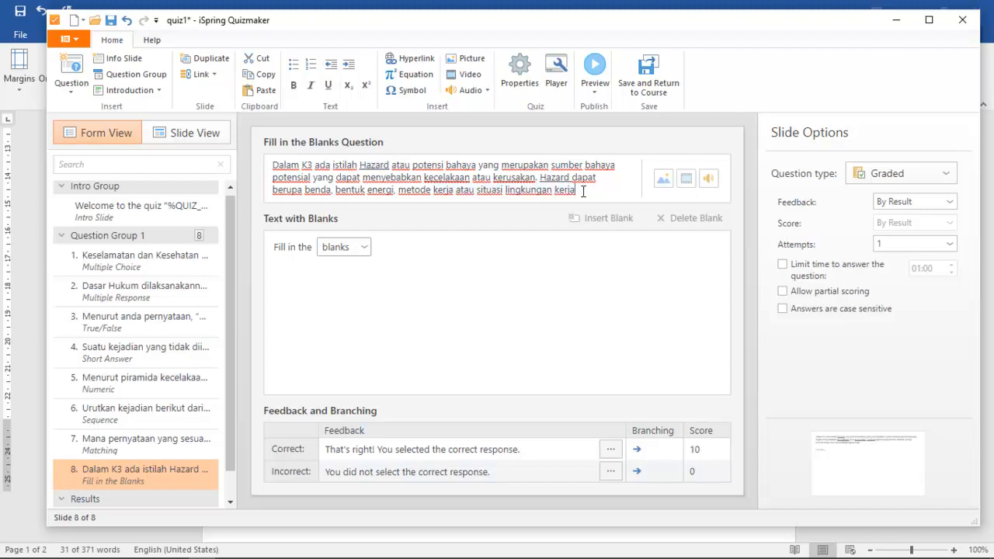
left_click(267, 164, "shift")
key("ctrl+c")
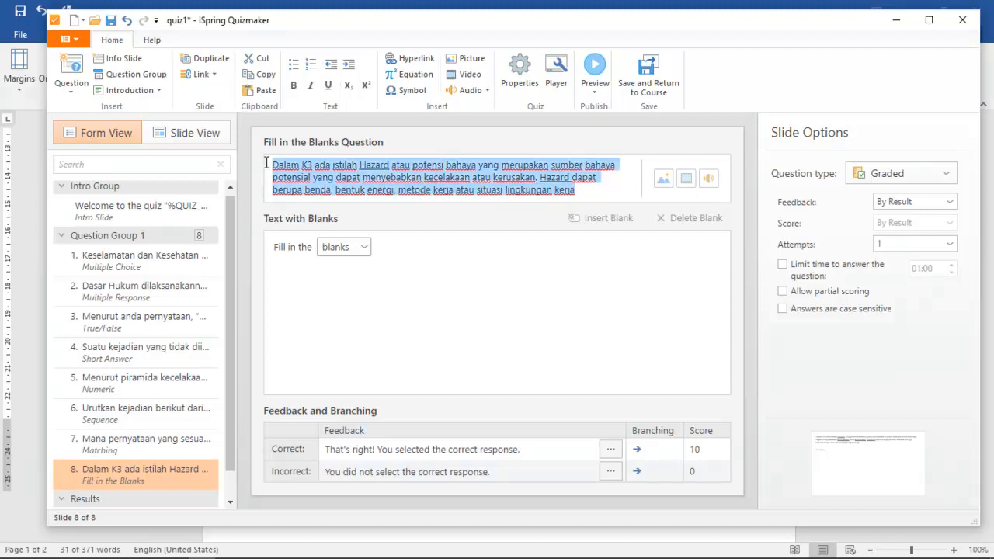
left_click(283, 247)
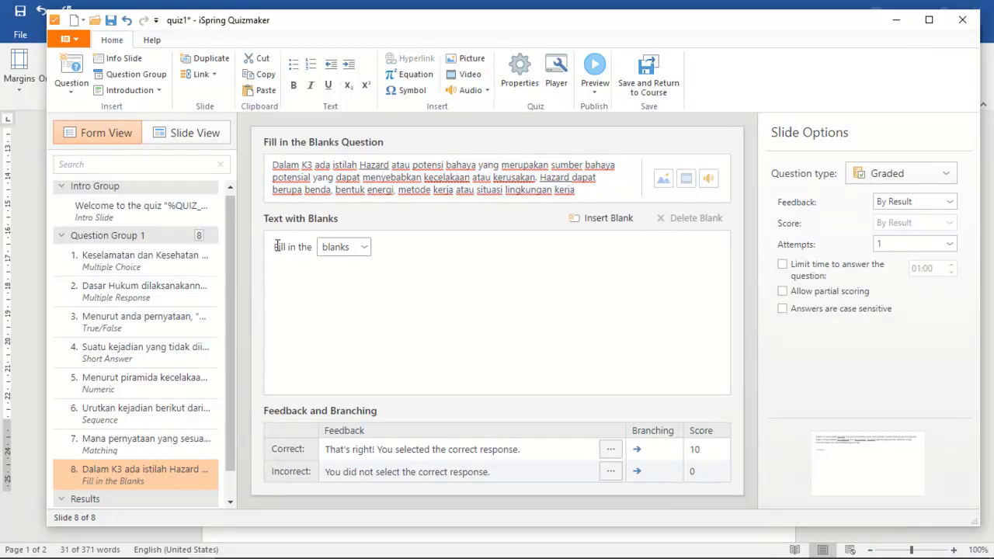
left_click(318, 249, "shift")
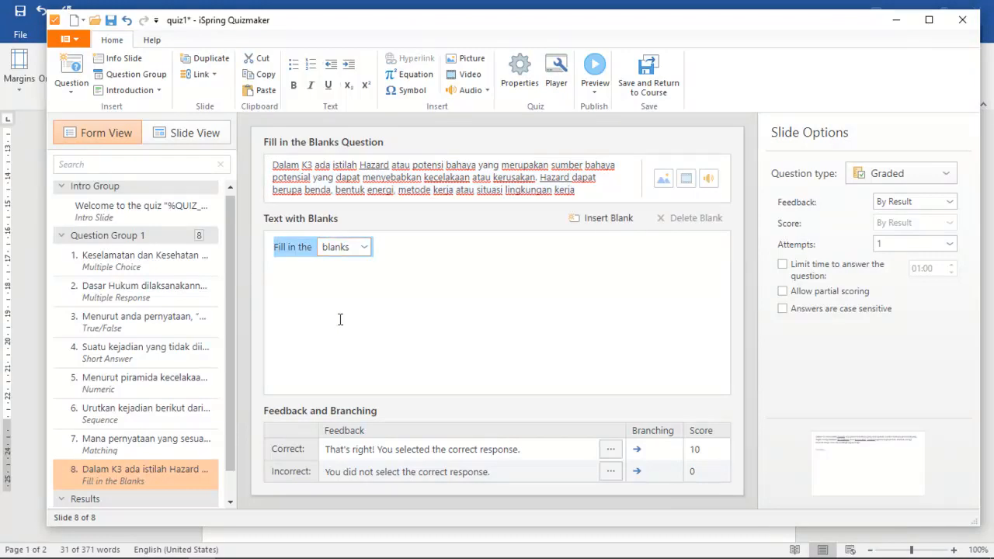
key("ctrl+v")
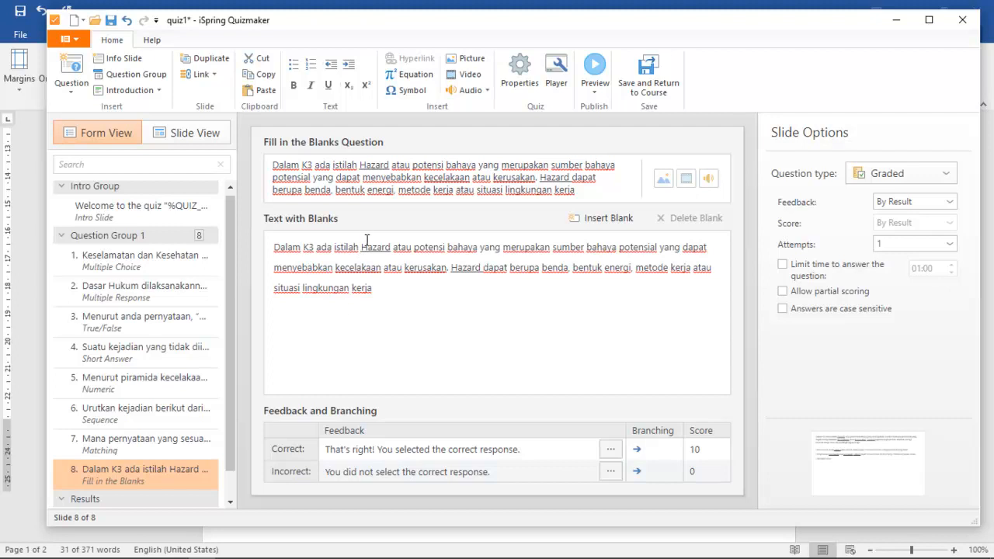
Turn the underlined words "Hazard", "kecelakaan", "kerusakan" and the second "Hazard" into blanks in Text with Blanks
left_click_drag(361, 247, 391, 247)
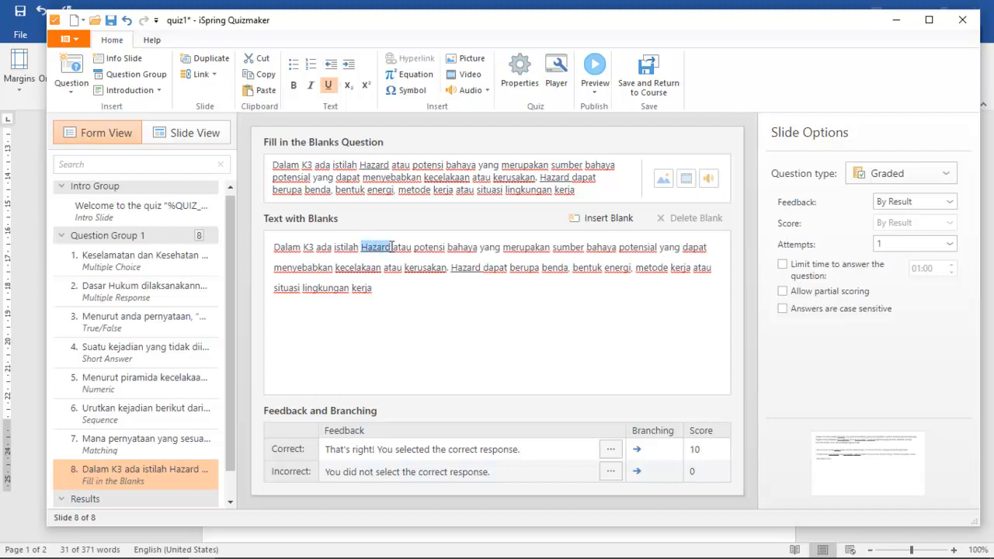
left_click(600, 220)
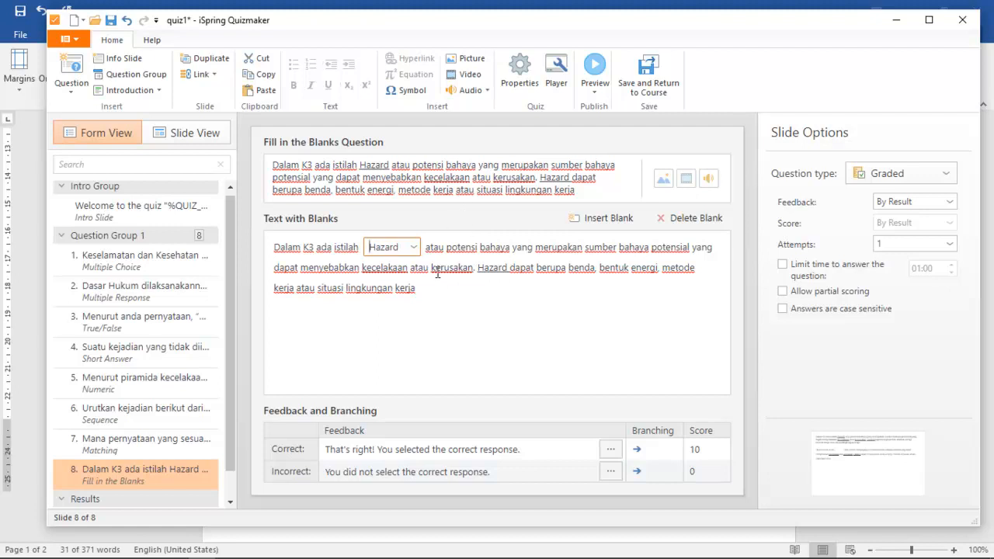
left_click_drag(362, 268, 409, 272)
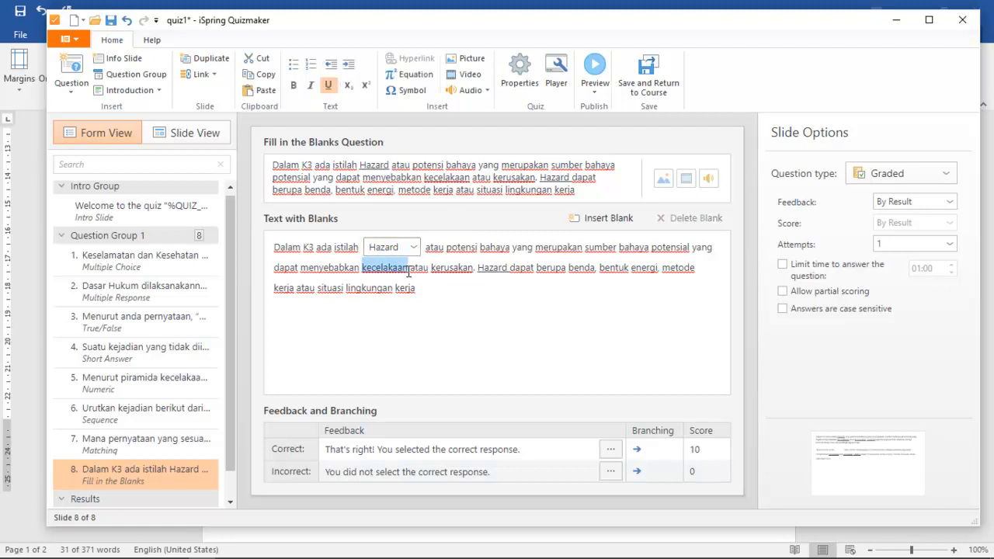
left_click(595, 216)
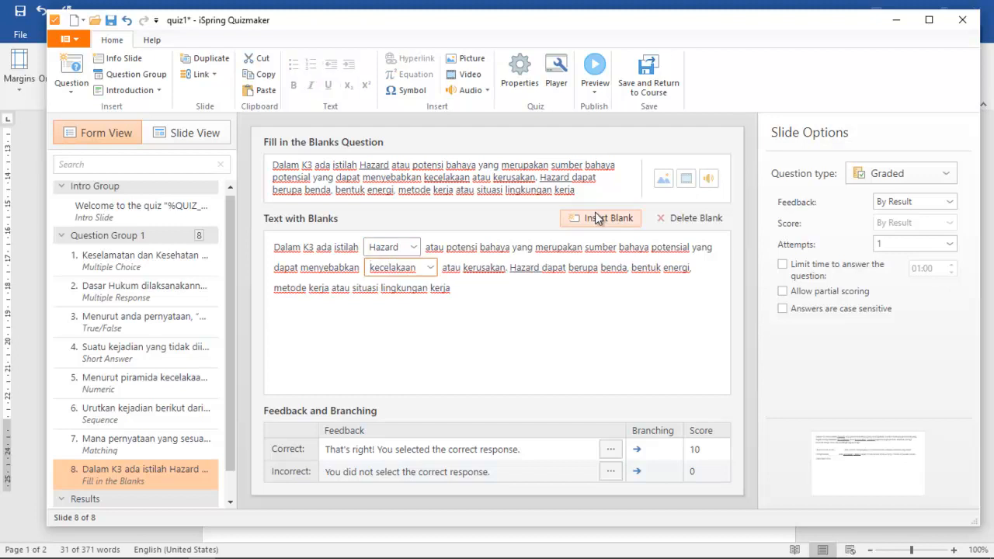
left_click_drag(465, 267, 505, 271)
left_click(583, 217)
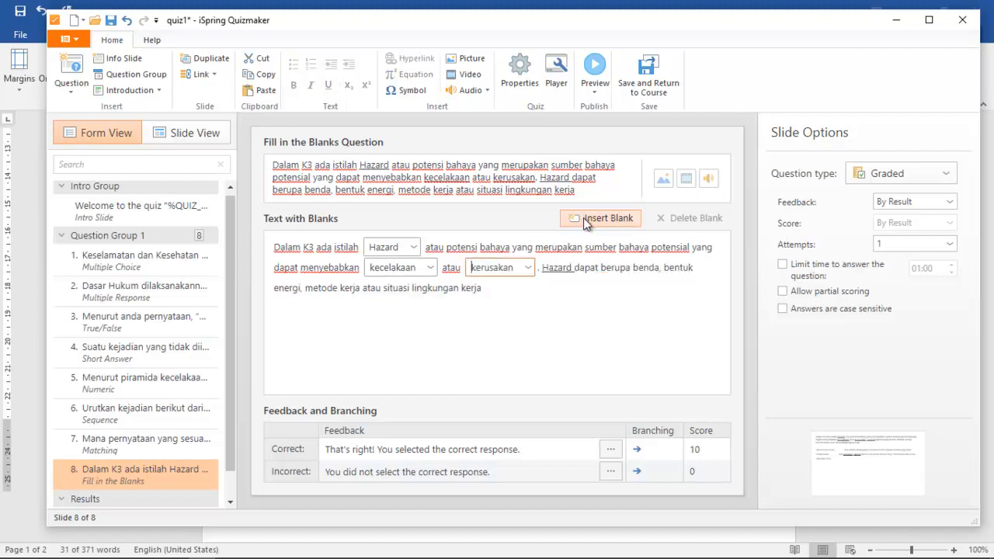
left_click_drag(542, 268, 571, 269)
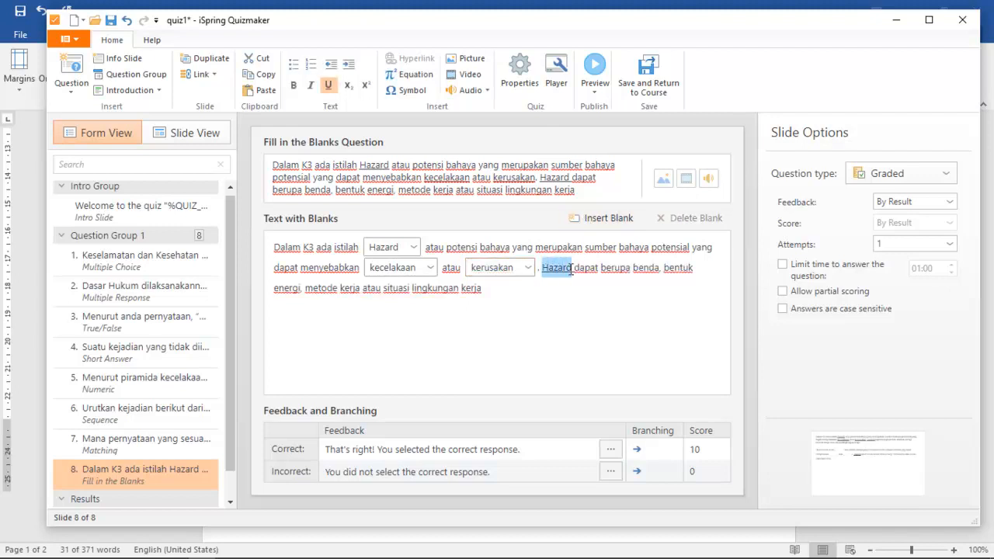
left_click(612, 218)
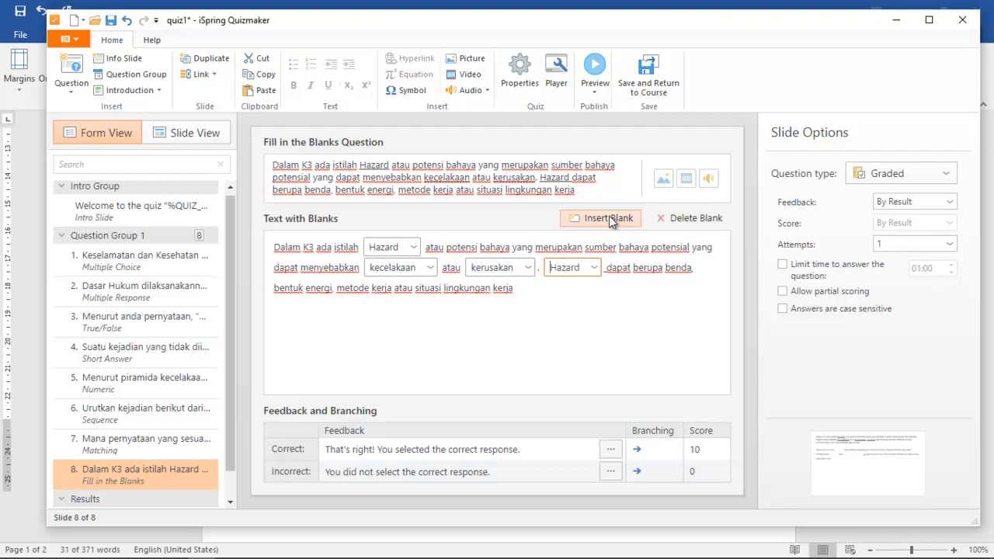
Replace the question paragraph with the instruction "Isikan bagian yang kosong dengan kata-kata yang tepat !"
left_click(603, 193)
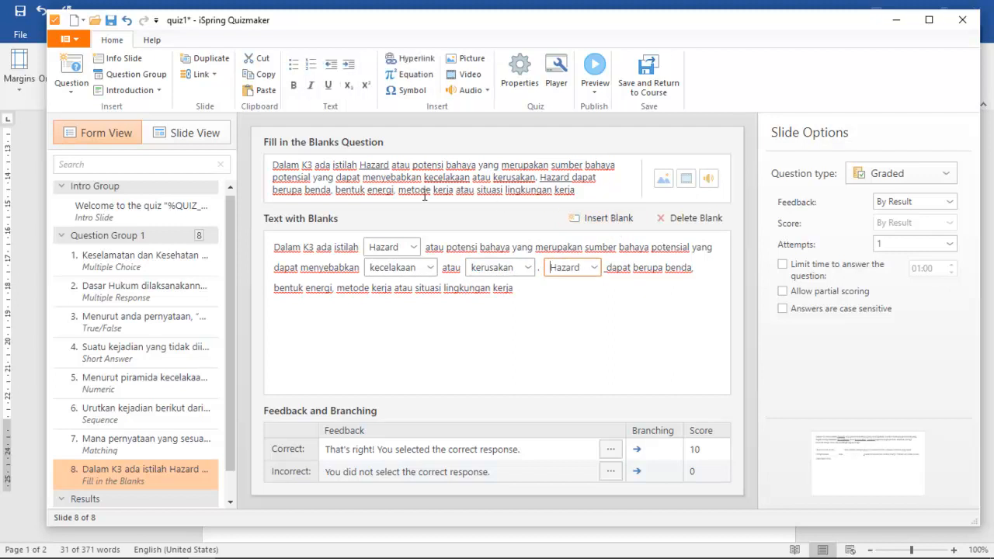
left_click_drag(604, 192, 270, 170)
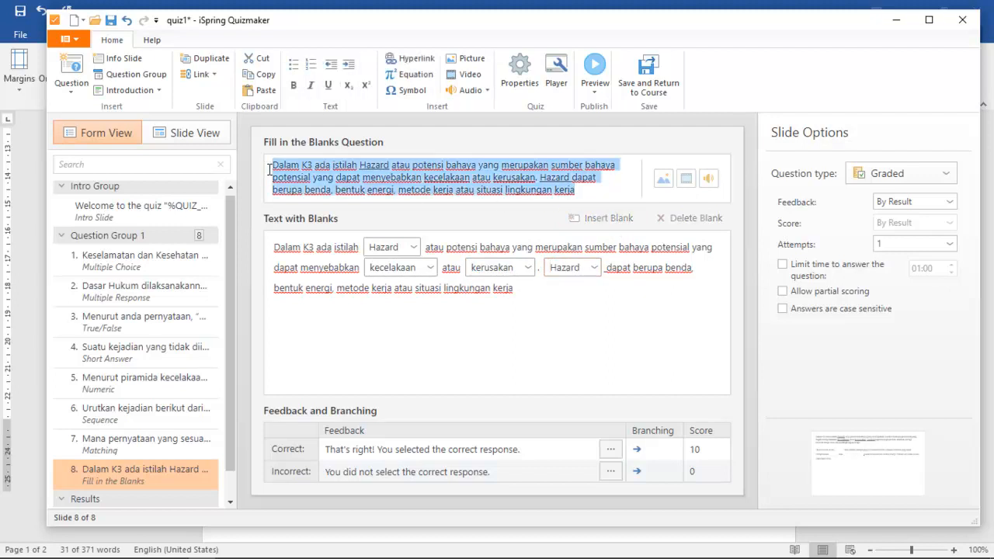
type("Isikian")
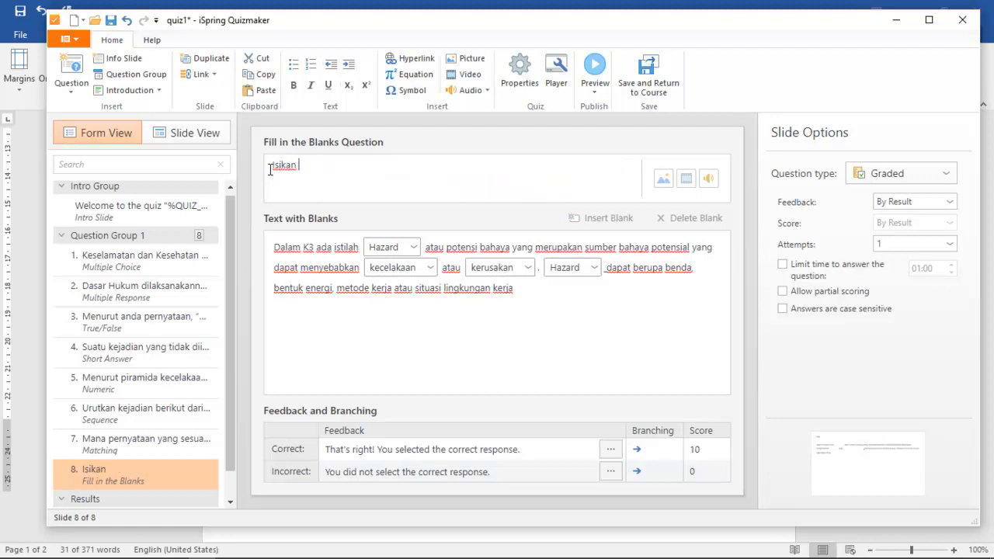
type(" bagian yang kosong dengan ")
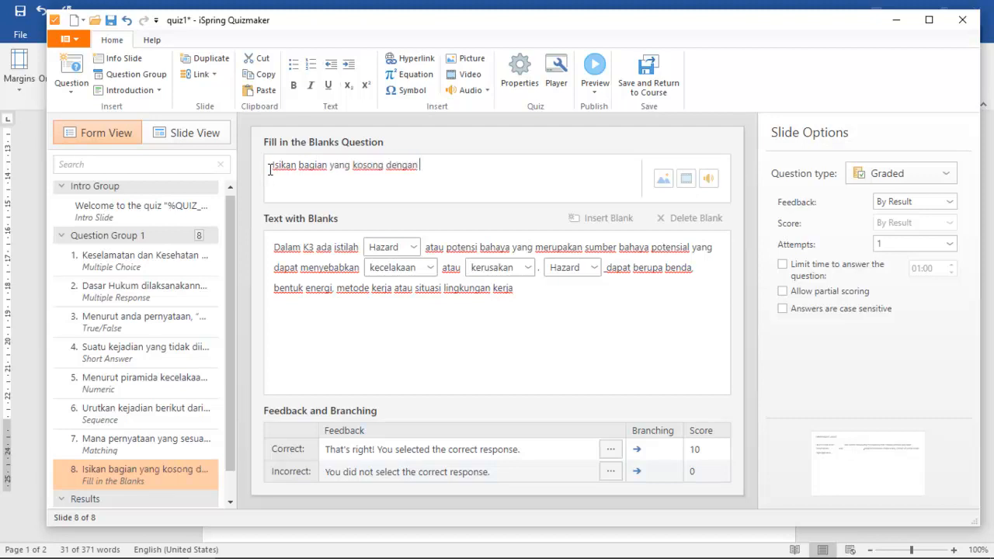
type("kata")
type("-ka")
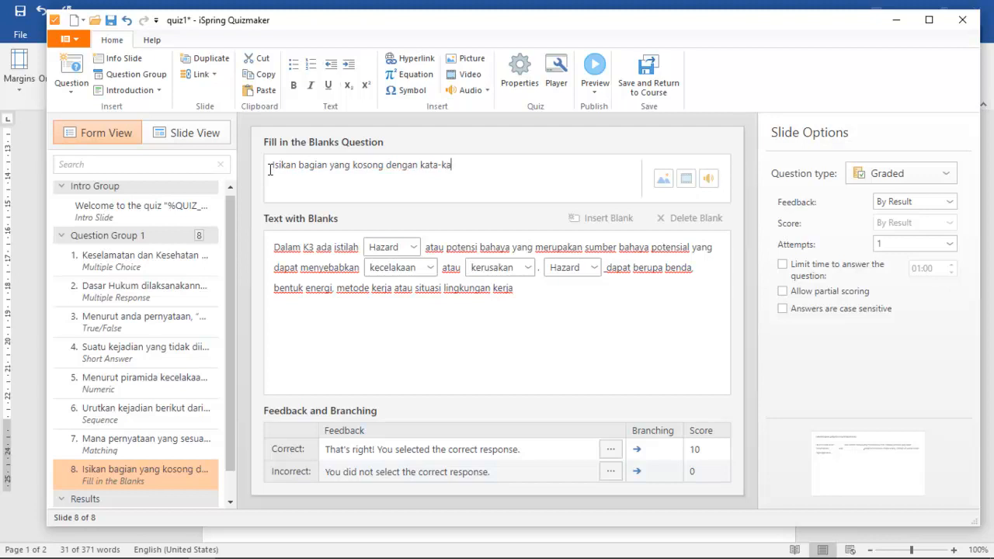
type("ta yang tepat !")
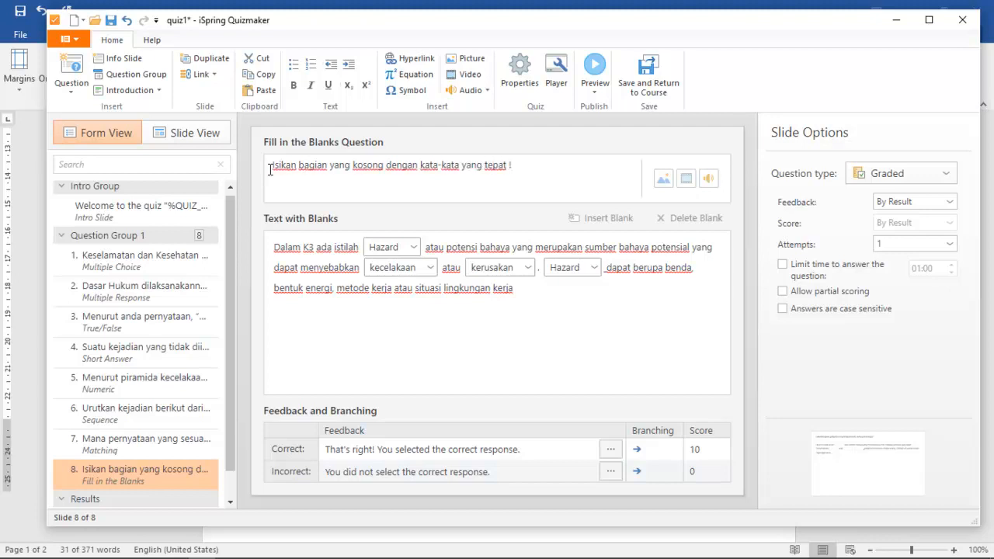
Set the fill-in-the-blanks question's feedback to None and limit its answering time to 01:00
left_click(904, 202)
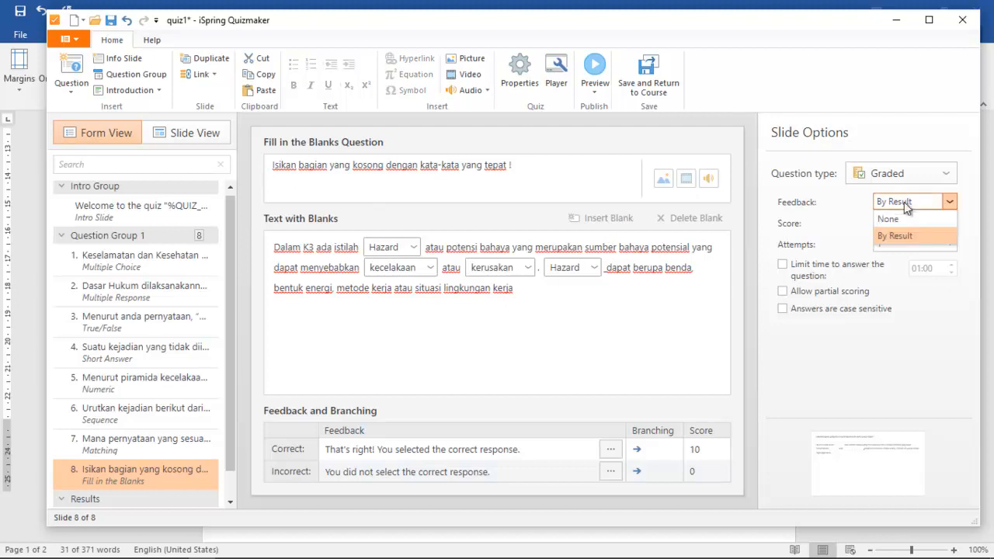
left_click(901, 218)
left_click(783, 264)
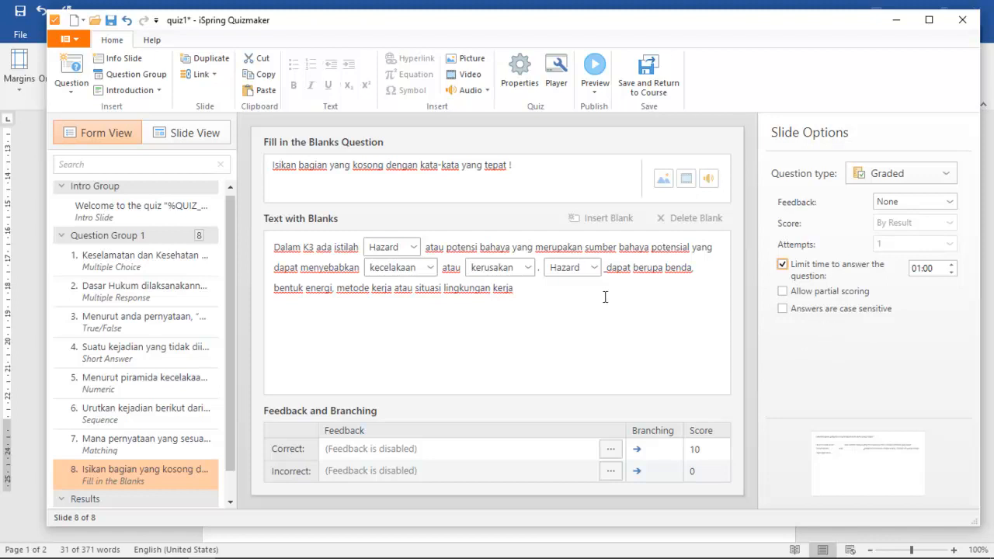
Preview the fill-in-the-blanks question and answer its first two blanks with "hazard" and "kecelakaan"
left_click(595, 91)
left_click(604, 110)
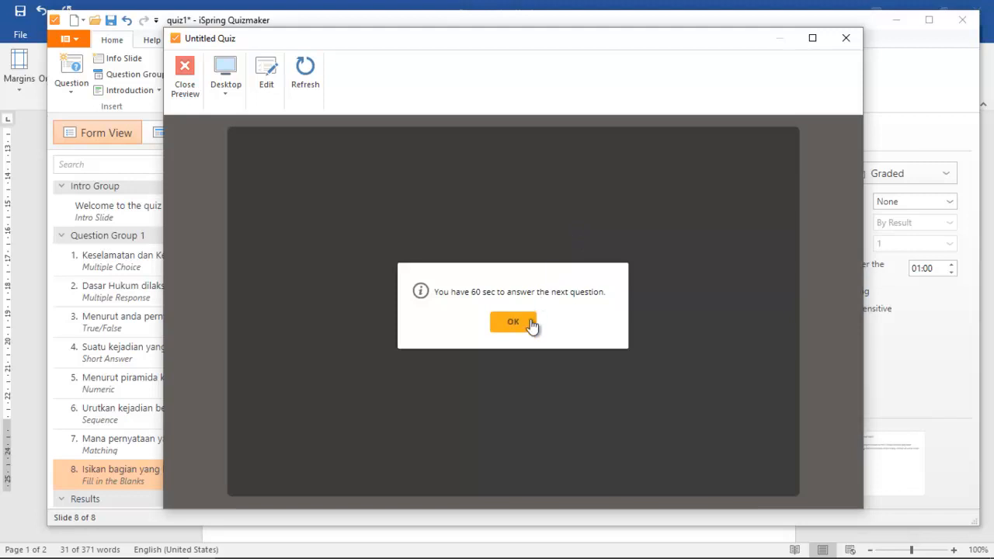
left_click(531, 325)
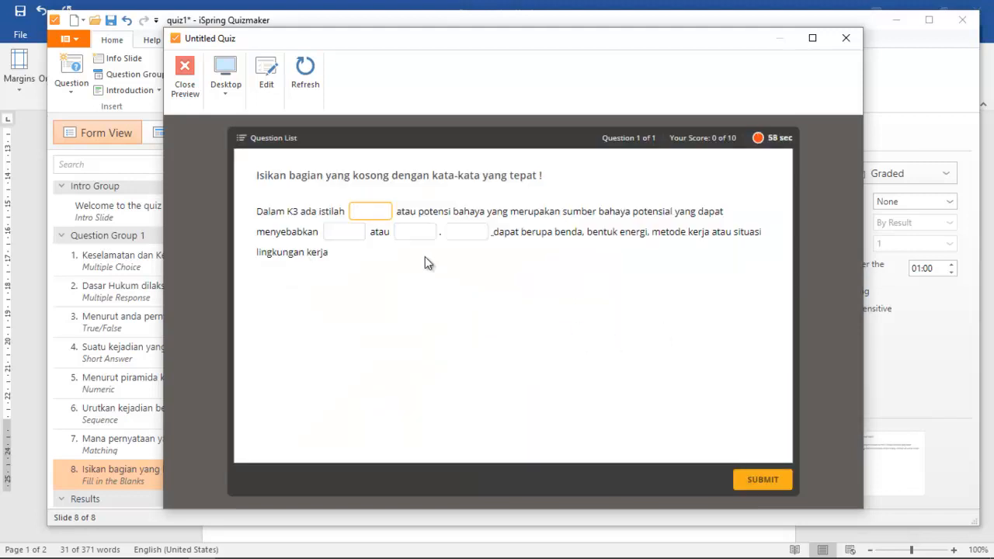
type("has")
type("za")
type("rd")
left_click(352, 235)
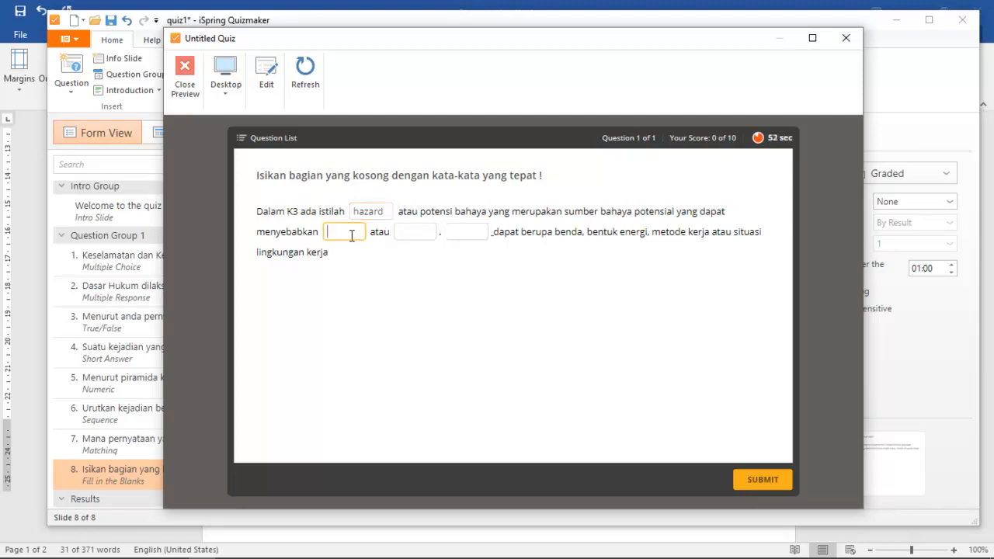
type("kecelakaan")
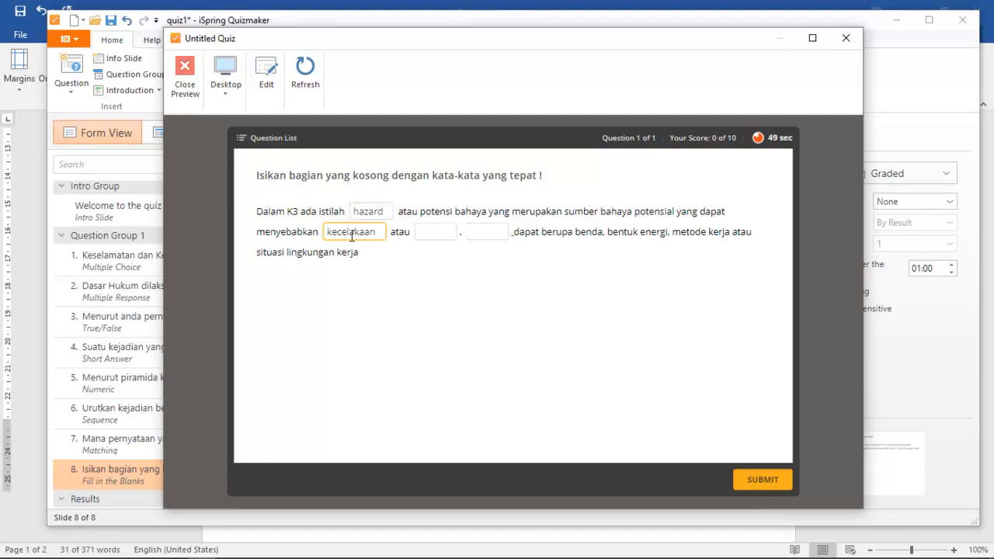
Answer the remaining preview blanks with "Kerugian" and "Hazard", submit the answers and close the preview
left_click(495, 233)
type("Has")
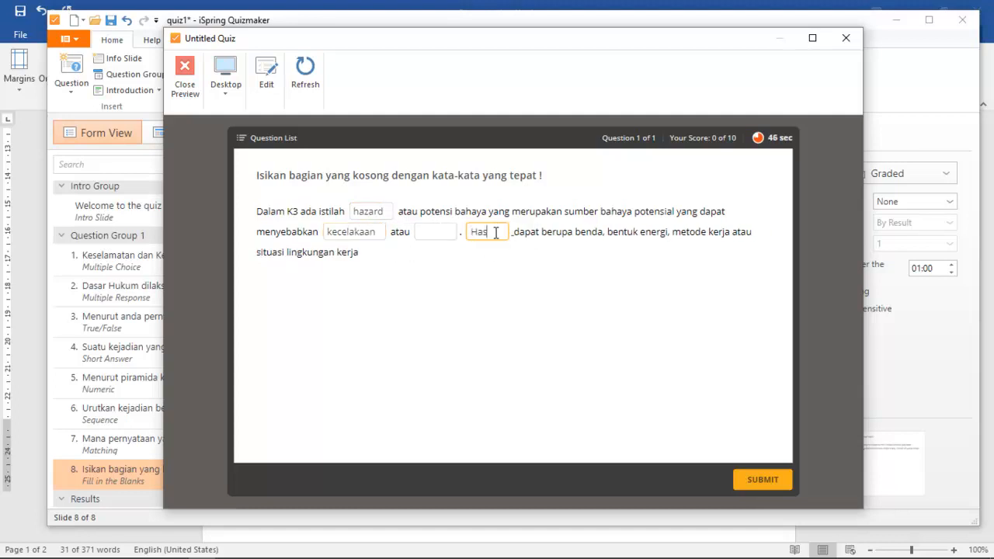
type("ard")
left_click(437, 230)
type("Ke")
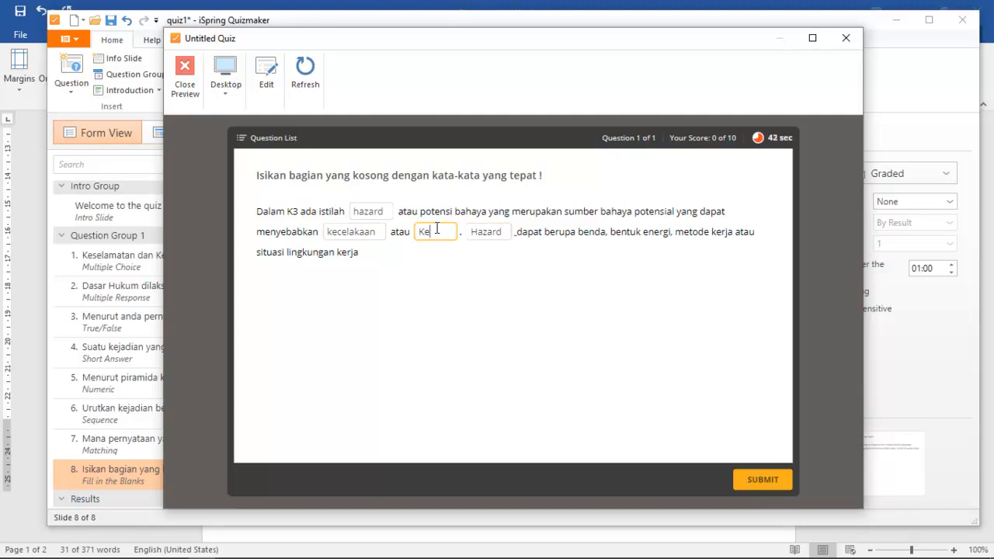
type("rugian")
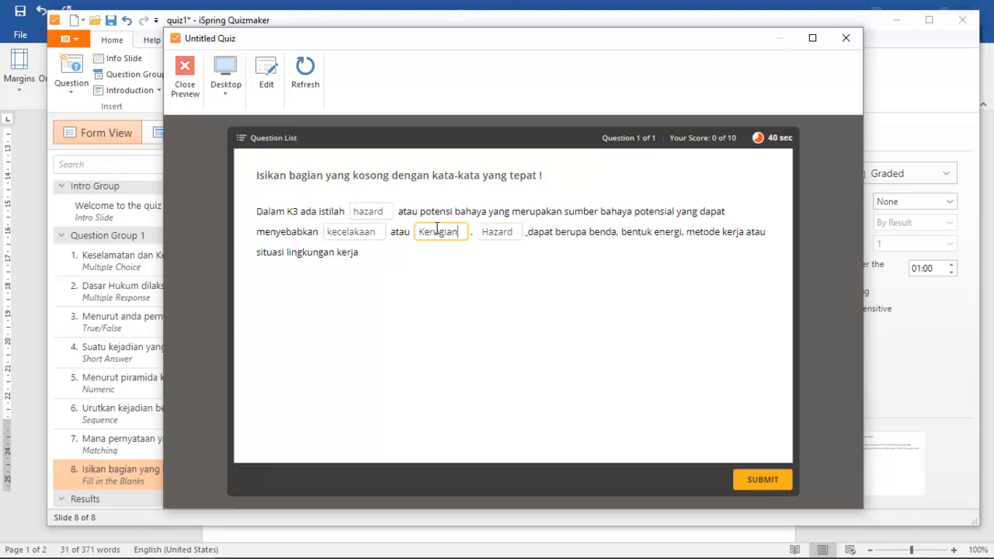
left_click(764, 479)
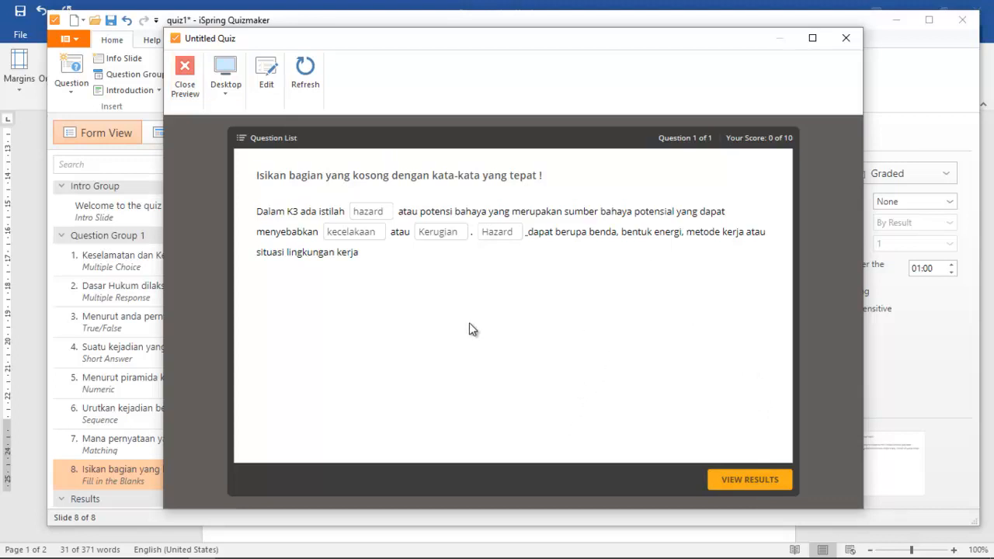
left_click(187, 73)
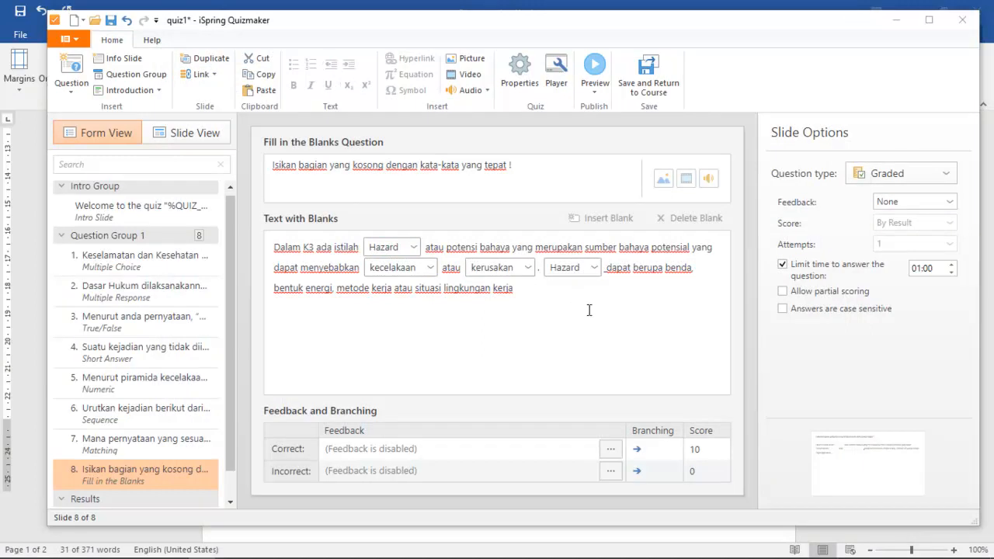
Insert a Select from Lists question with the instruction "Pilih jawaban yang tepat dari masing-masing kolom yang kosong !"
left_click(74, 90)
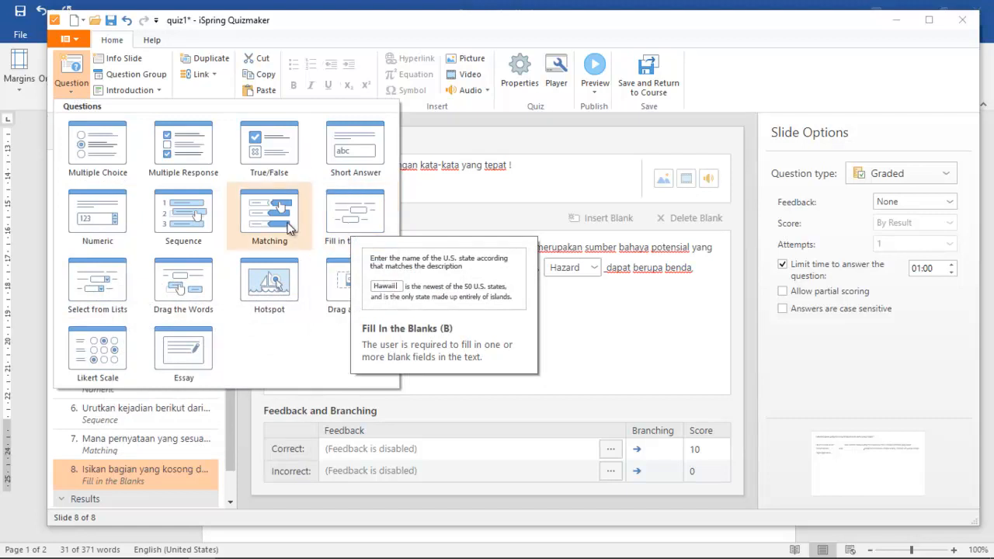
left_click(115, 281)
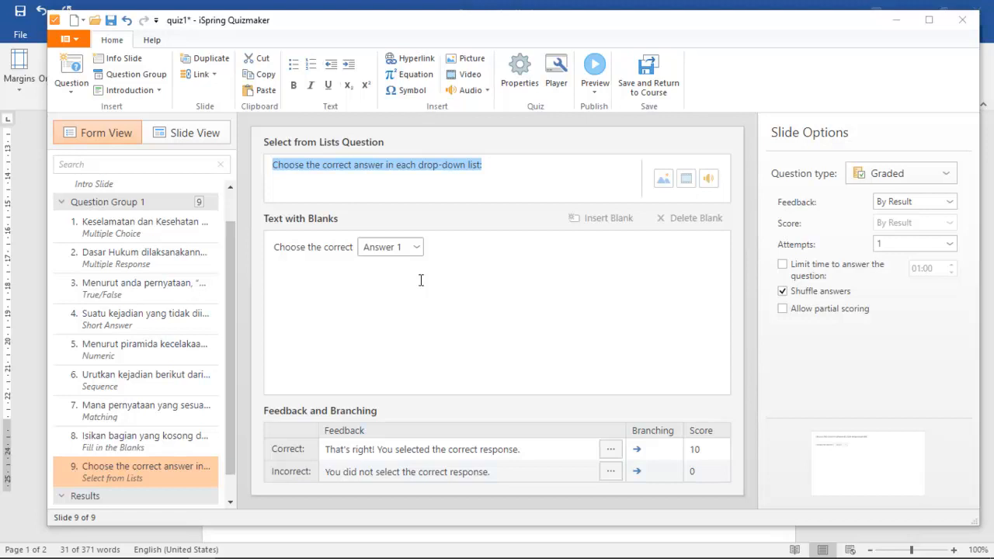
left_click(501, 170)
left_click_drag(482, 165, 246, 166)
type("Pi")
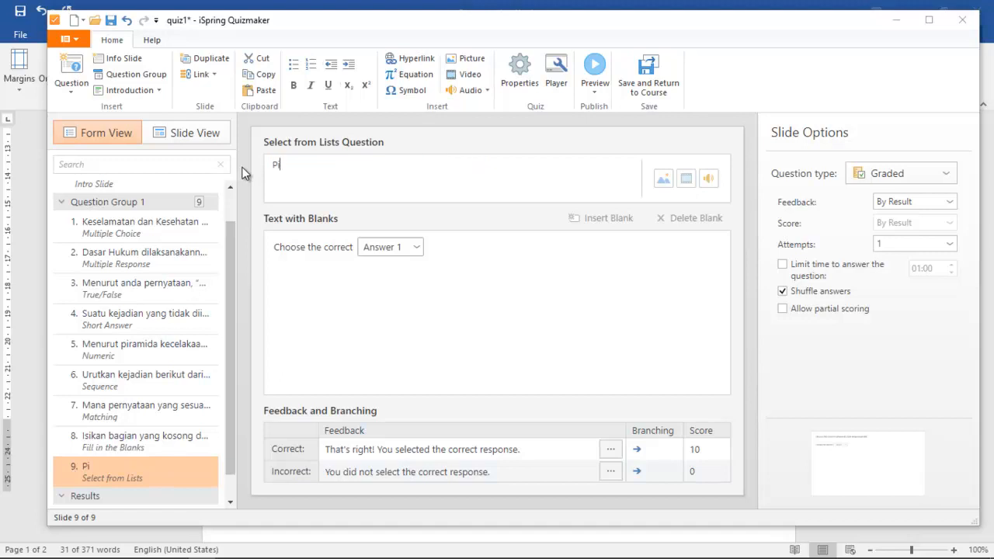
type("lih jawab")
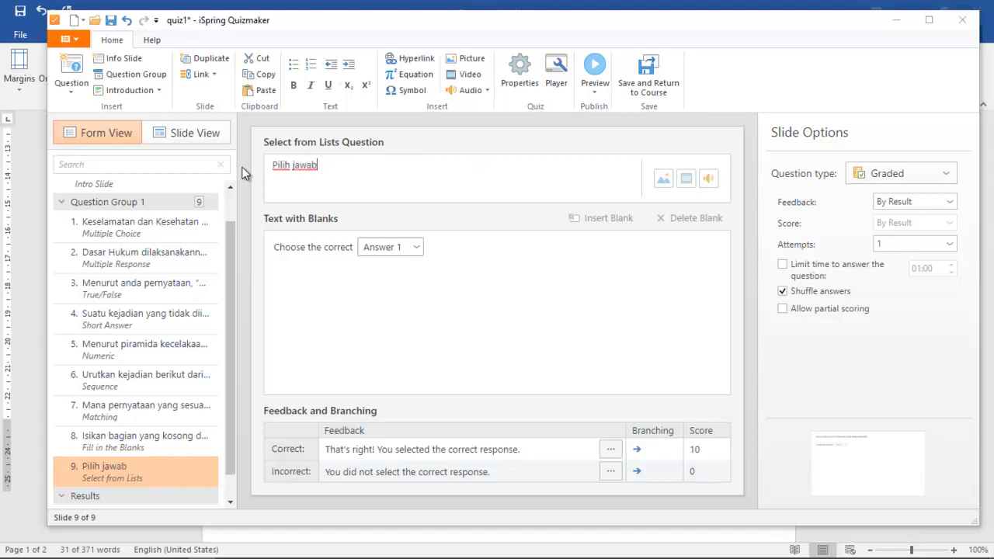
type("an yang tepa")
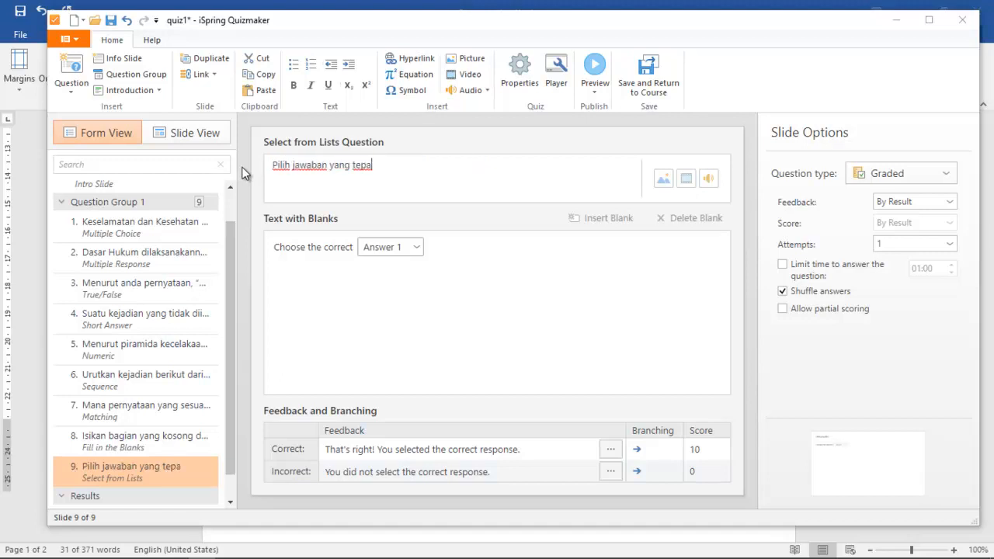
type("t dari masing-masing ")
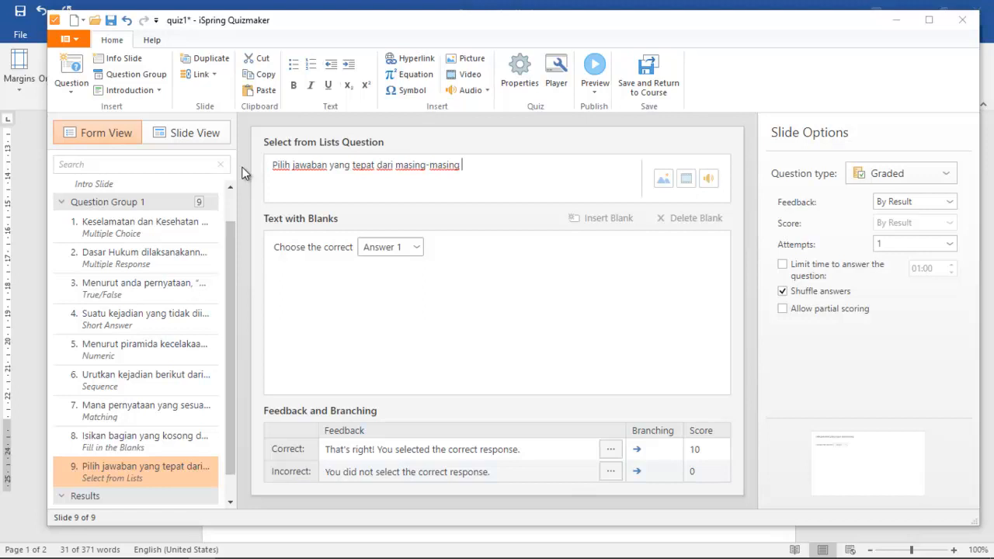
type("kolom yang kosong !")
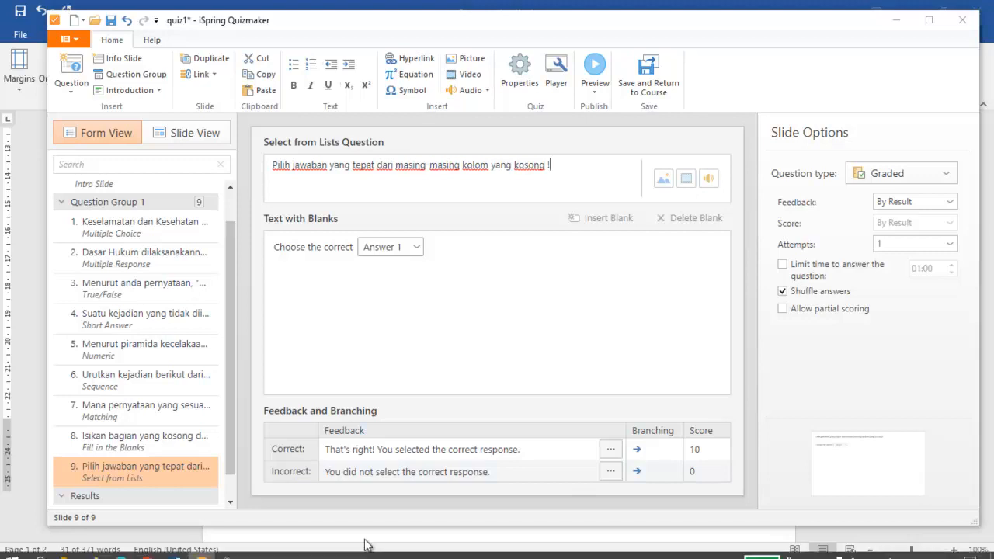
Copy the "Harm/Hazard/Risk atau kerusakan" paragraph from the Word document and paste it over the Text with Blanks placeholder in Quizmaker
left_click(174, 550)
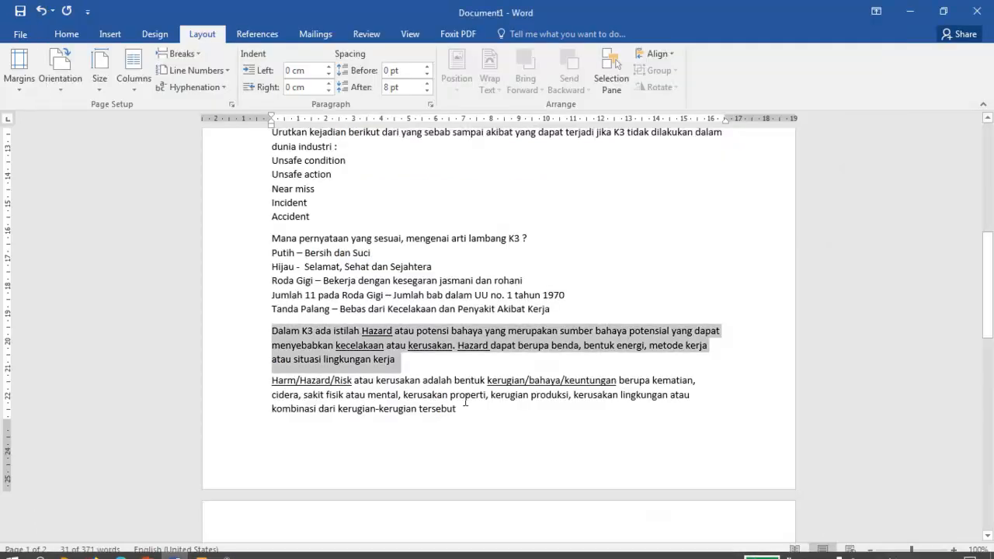
left_click_drag(272, 380, 455, 417)
key("ctrl+c")
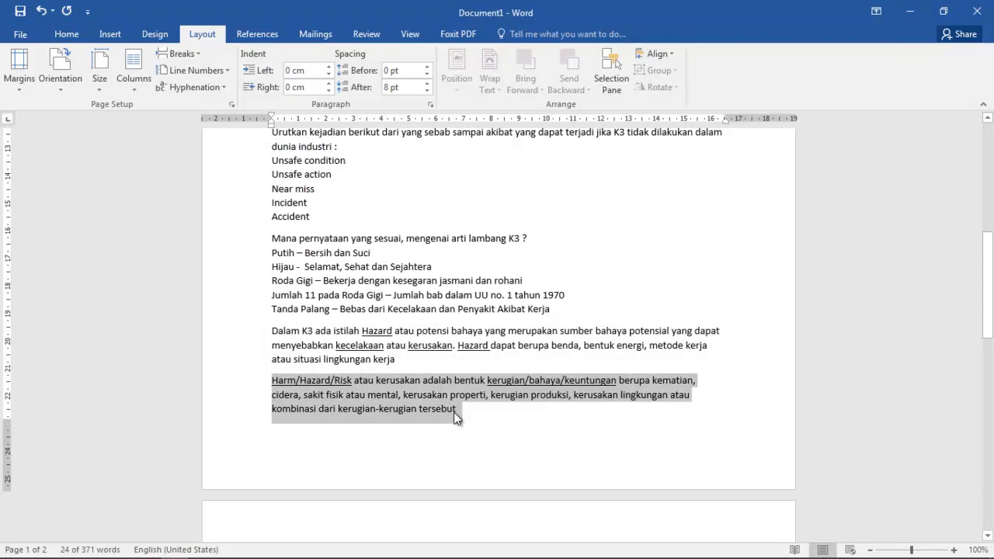
key("alt+Tab")
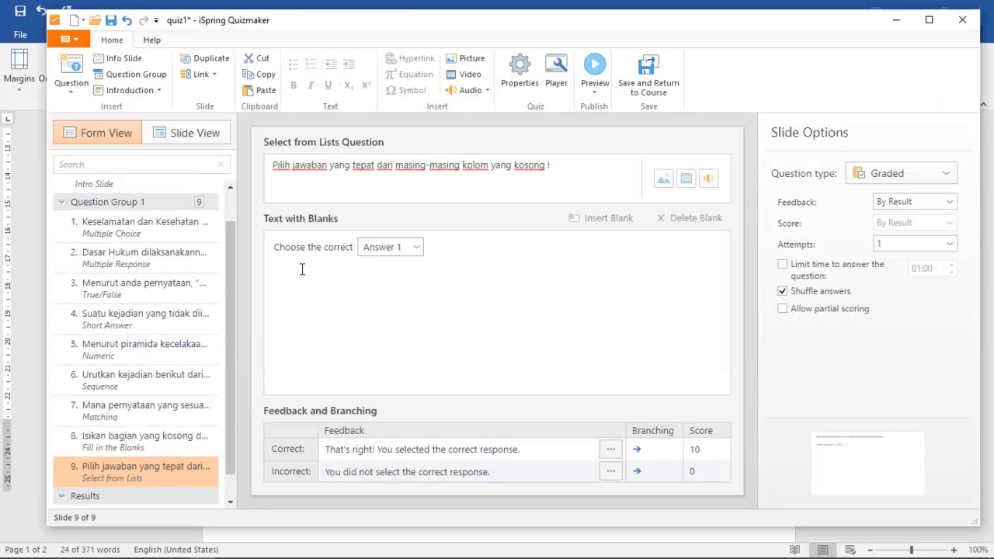
left_click_drag(274, 247, 476, 247)
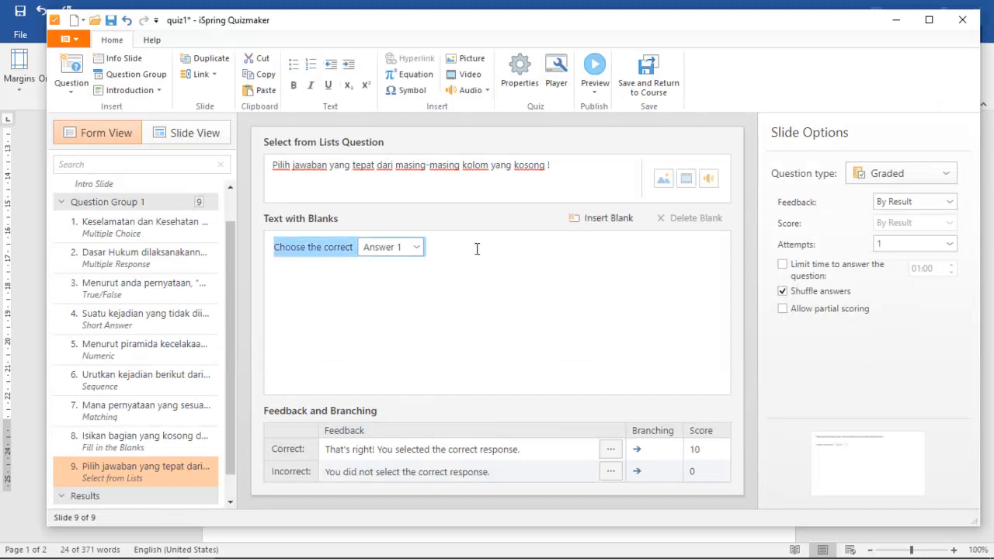
key("ctrl+v")
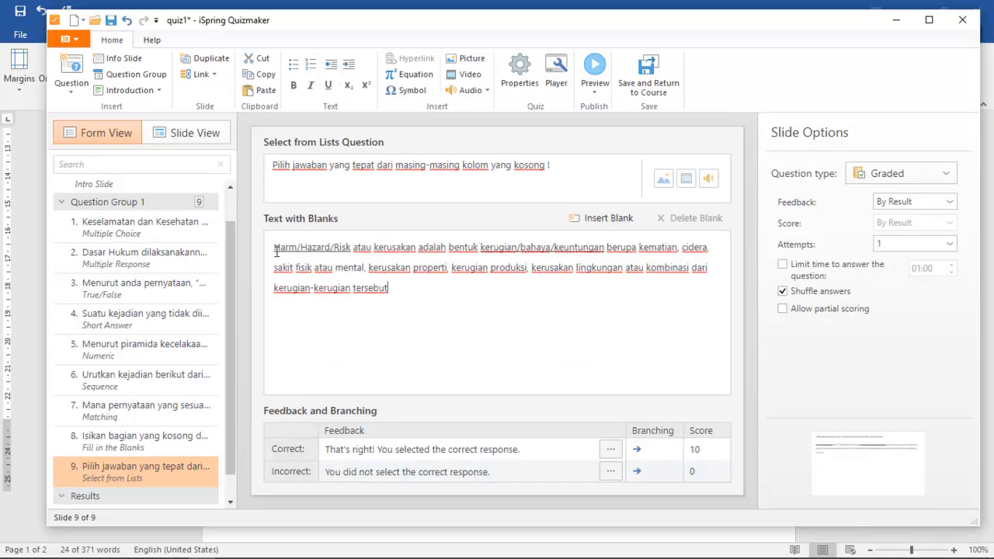
Turn "Harm/Hazard/Risk" into a drop-down blank and add "Hazard" and "Risk" as its alternative words
left_click_drag(274, 247, 351, 247)
left_click(611, 218)
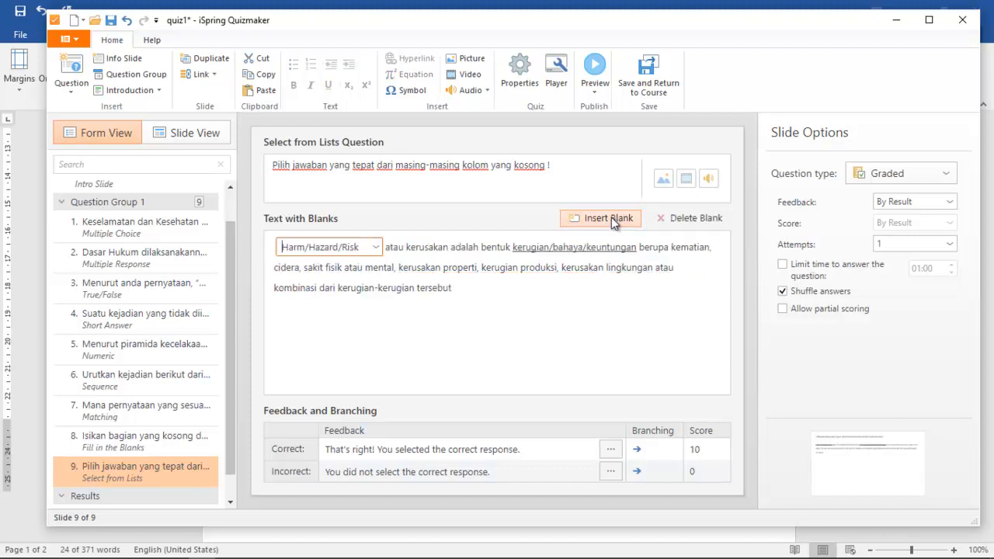
left_click(377, 247)
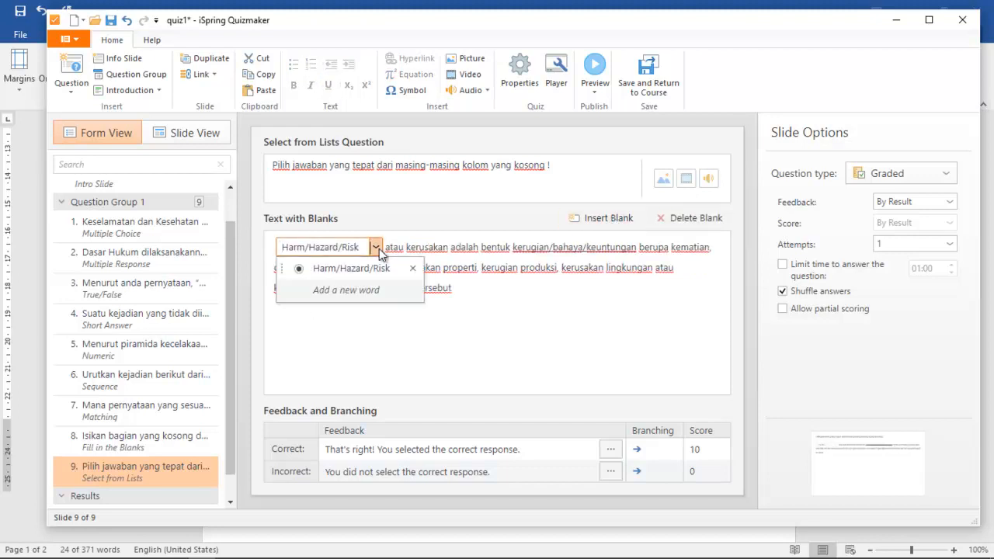
left_click(374, 292)
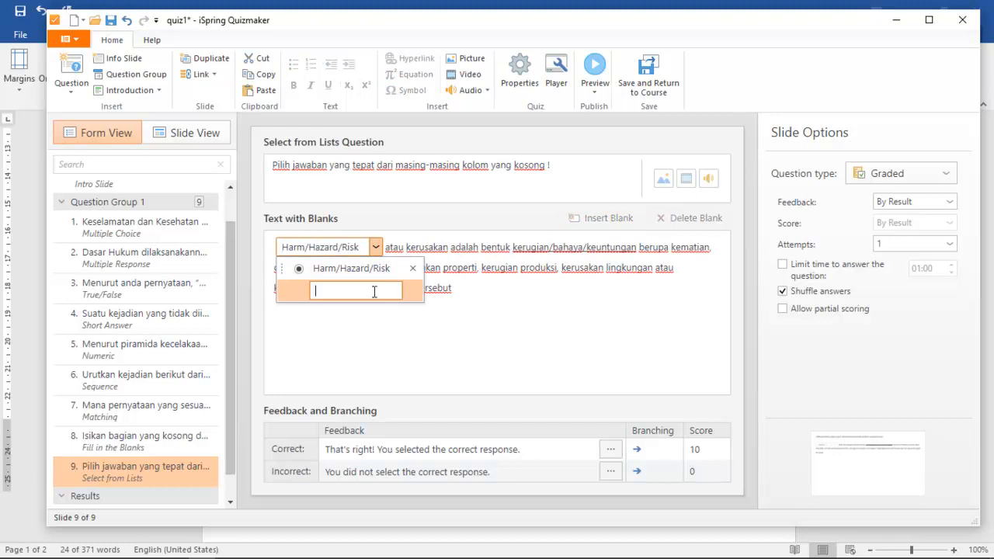
type("Hazar")
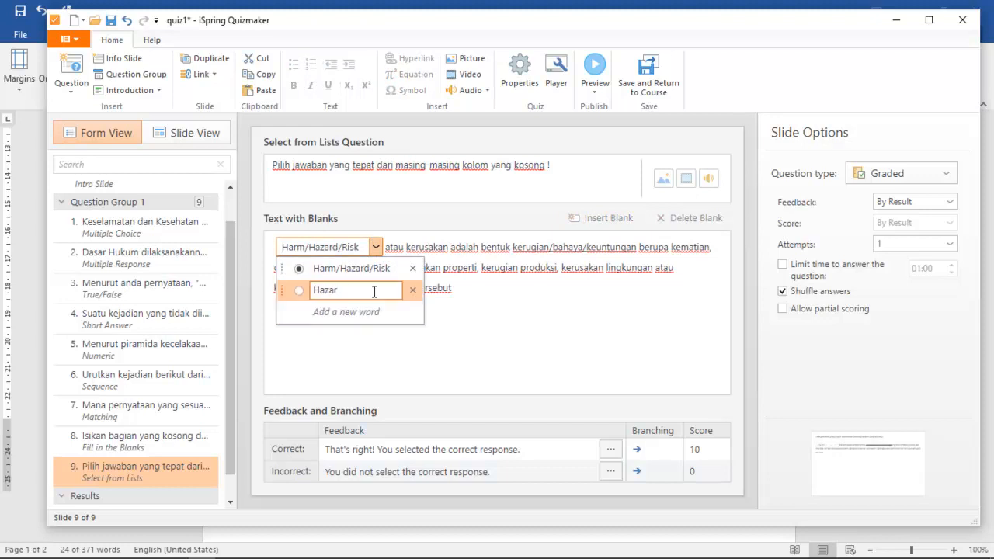
type("d")
left_click(374, 312)
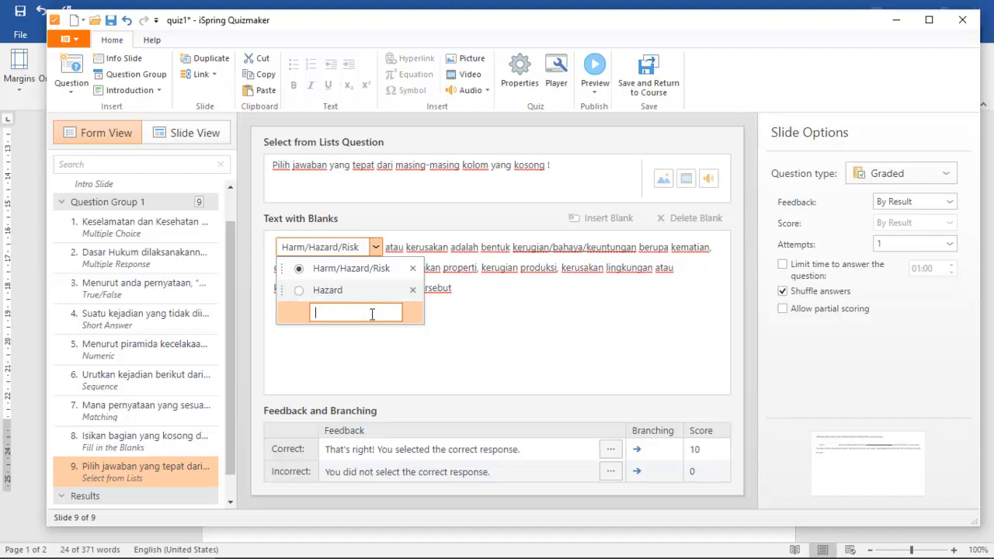
type("Risk")
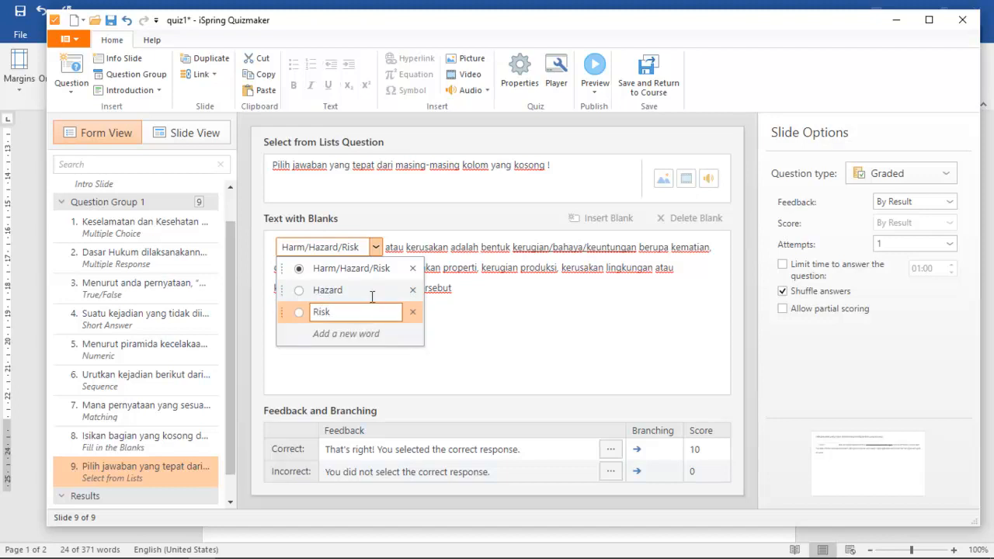
Shorten the first blank's correct answer to "Harm"
left_click(336, 269)
left_click_drag(336, 270, 392, 269)
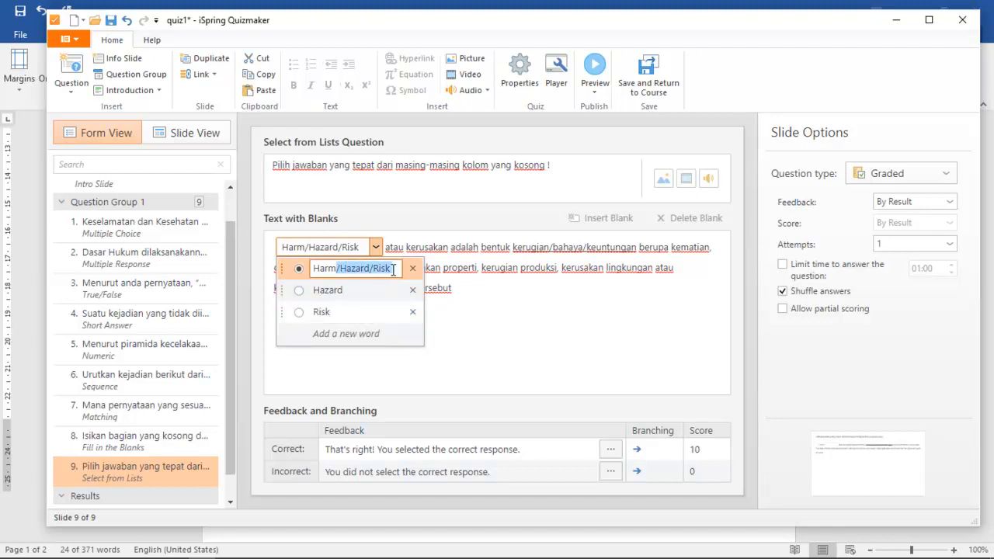
key("BackSpace")
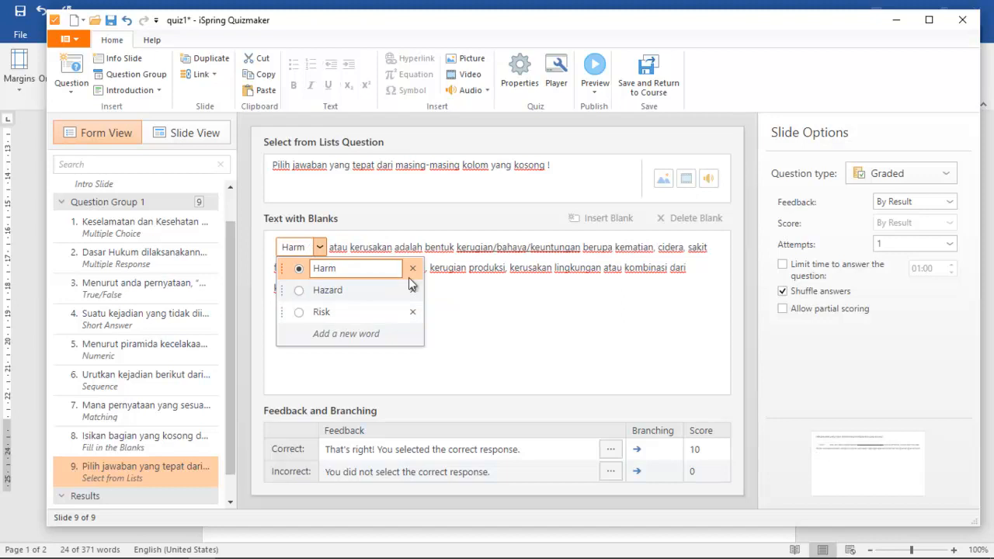
left_click(504, 312)
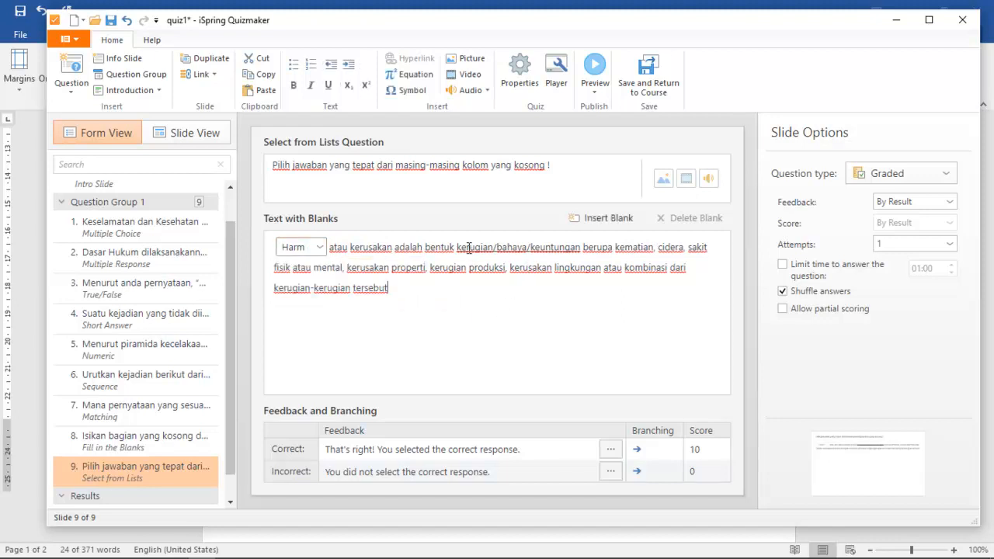
Turn "kerugian/bahaya/keuntungan" into a drop-down blank and add "bahaya" and "keuntungan" as its alternative words
left_click_drag(457, 247, 582, 250)
left_click(610, 218)
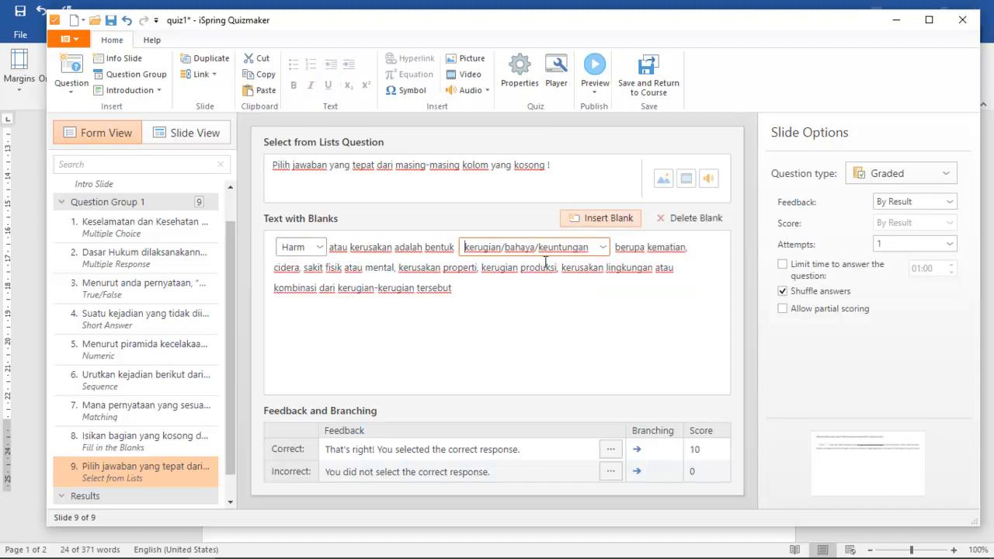
left_click(603, 248)
left_click(512, 288)
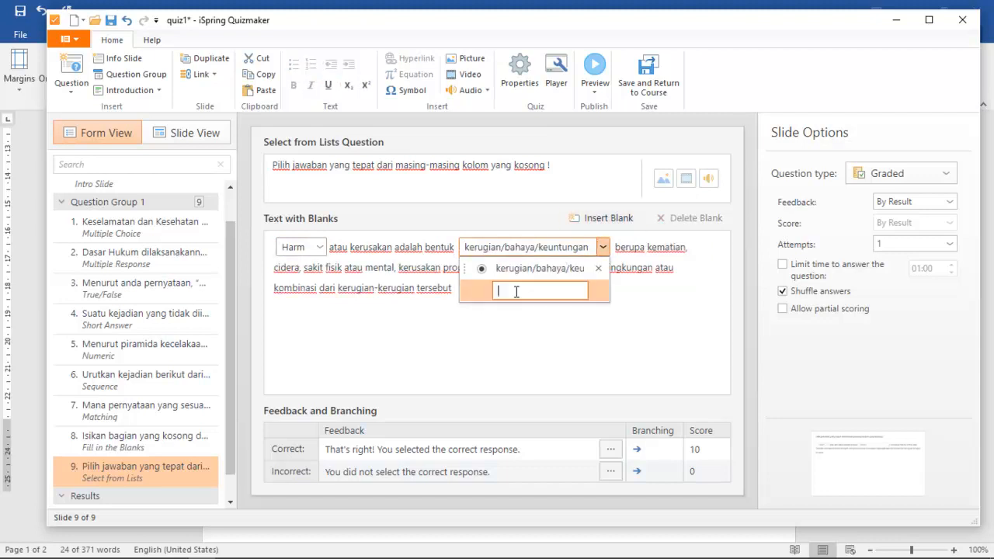
type("B")
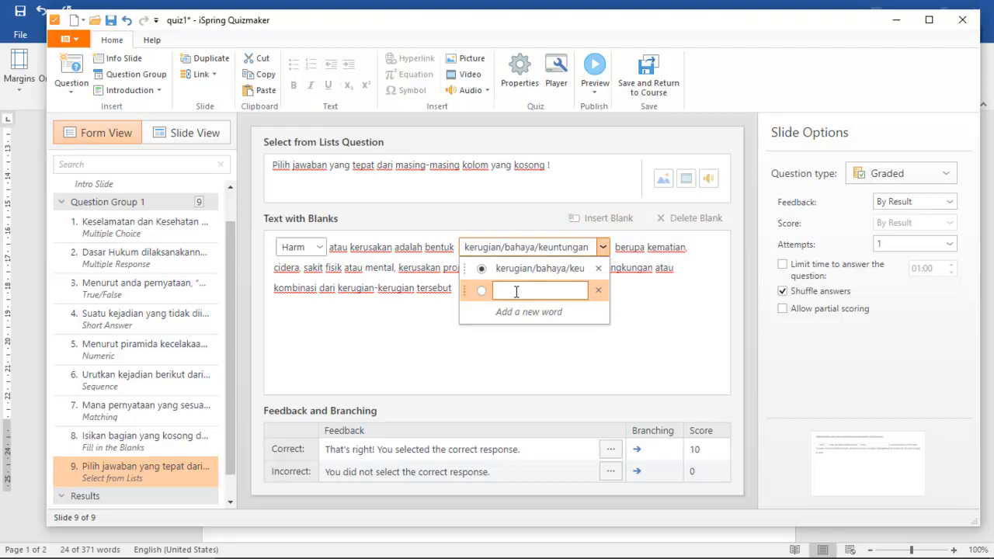
type("ahaya")
left_click(522, 312)
type("keuntungan")
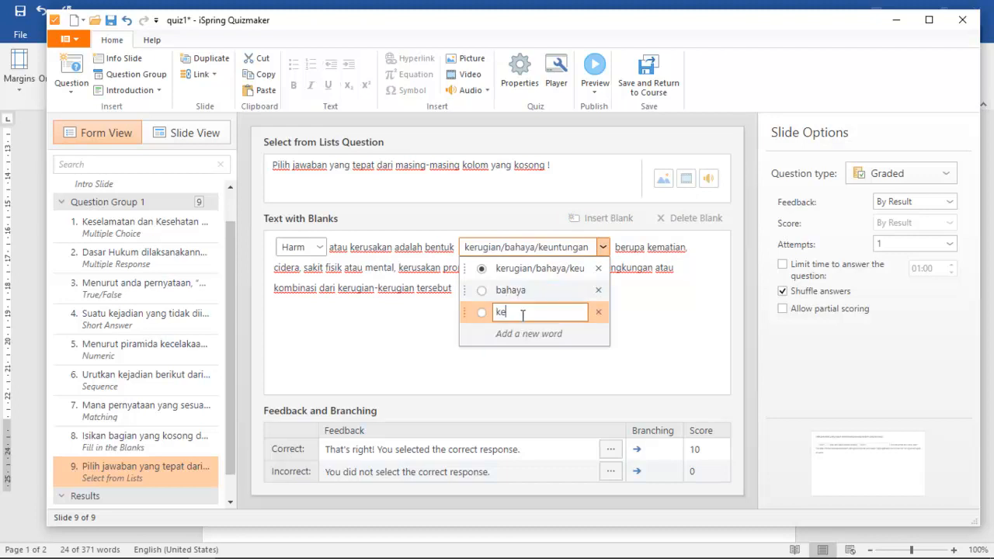
Shorten the second blank's correct answer to "kerugian"
left_click(535, 268)
left_click_drag(535, 268, 596, 281)
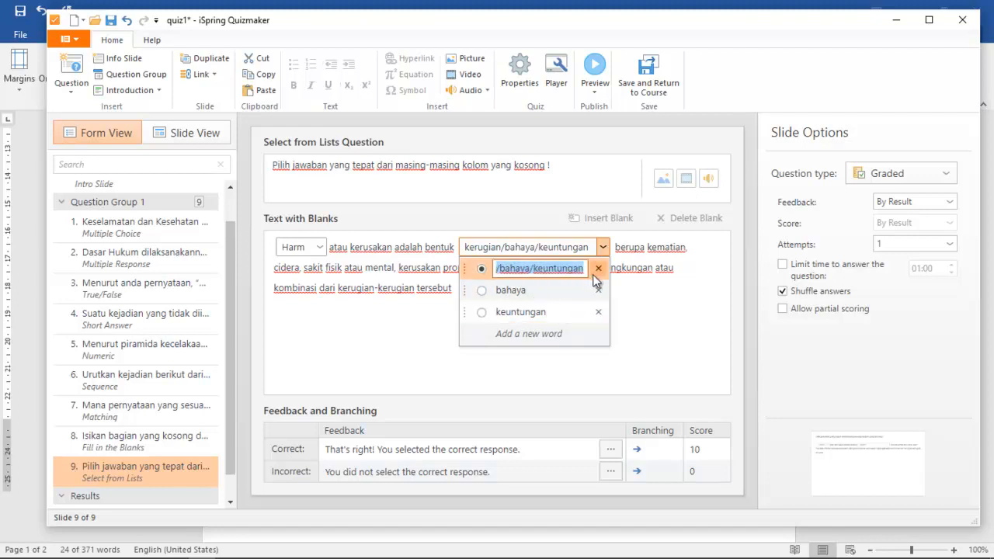
key("BackSpace")
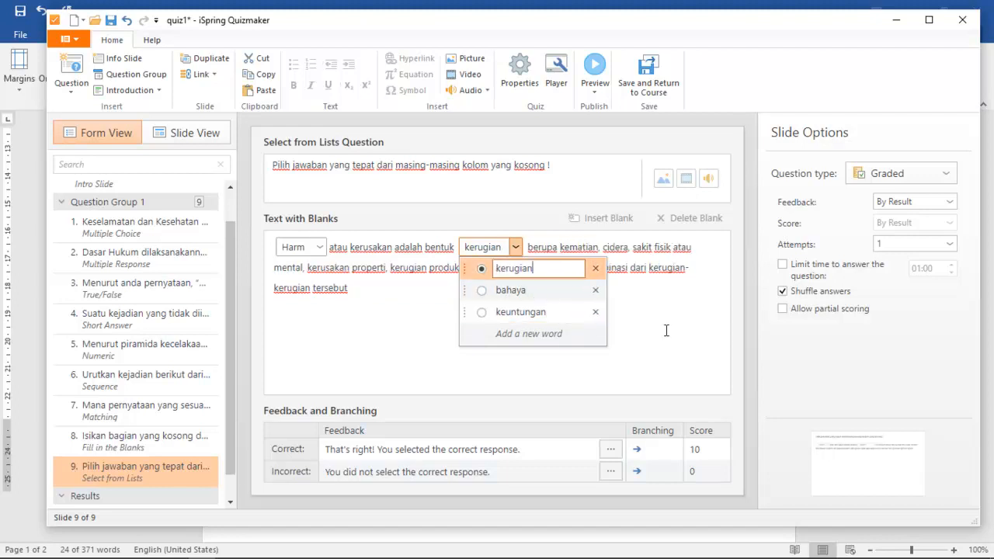
left_click(680, 355)
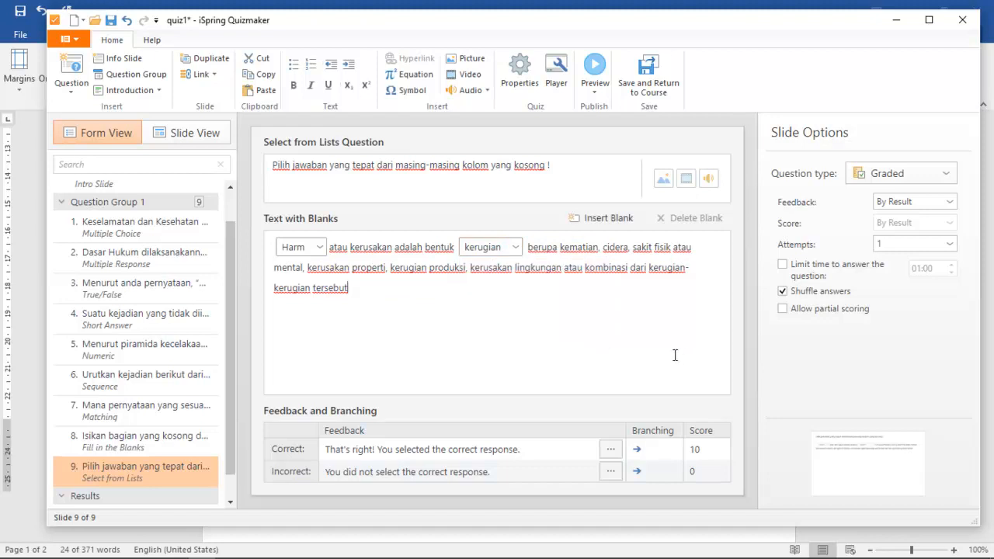
Set the question's feedback to None and limit its answering time to 01:00
left_click(885, 202)
left_click(889, 219)
left_click(782, 264)
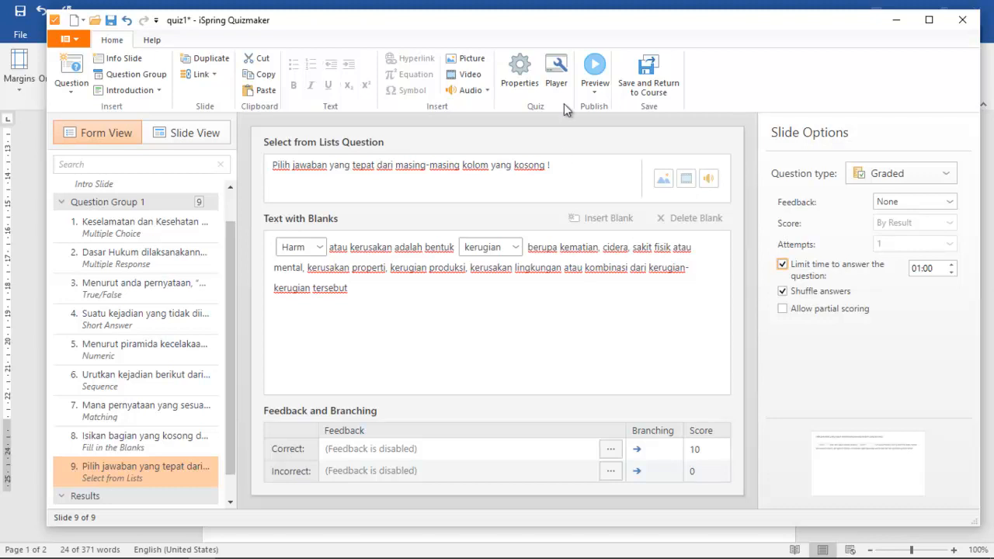
Preview the whole quiz from the start and submit "Filosofi" as the answer to question 1
left_click(595, 91)
left_click(612, 117)
left_click(596, 77)
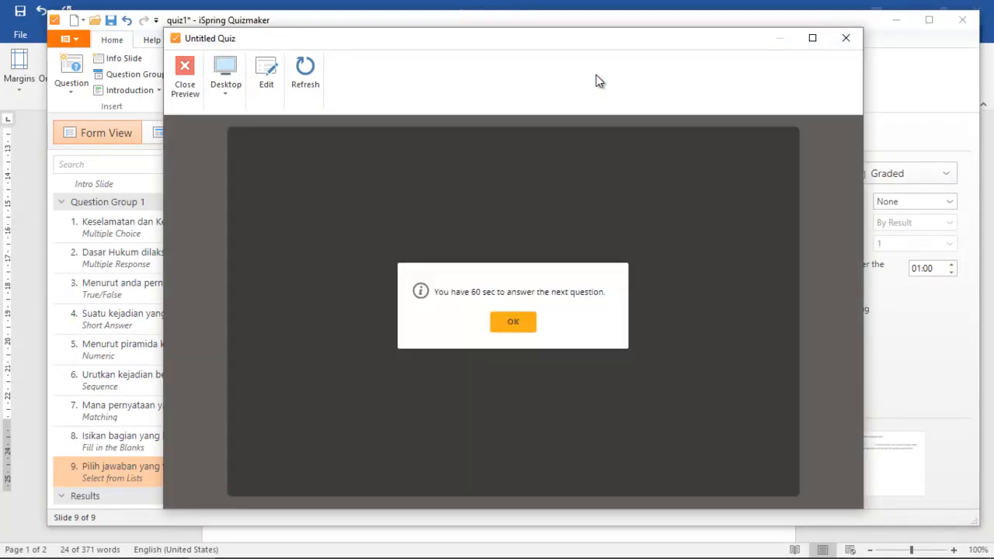
left_click(522, 324)
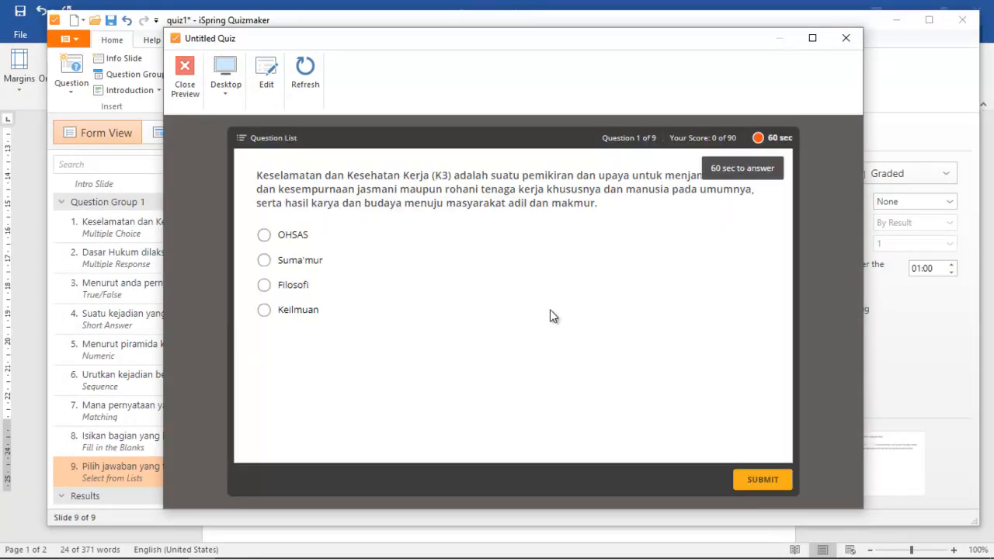
left_click(264, 285)
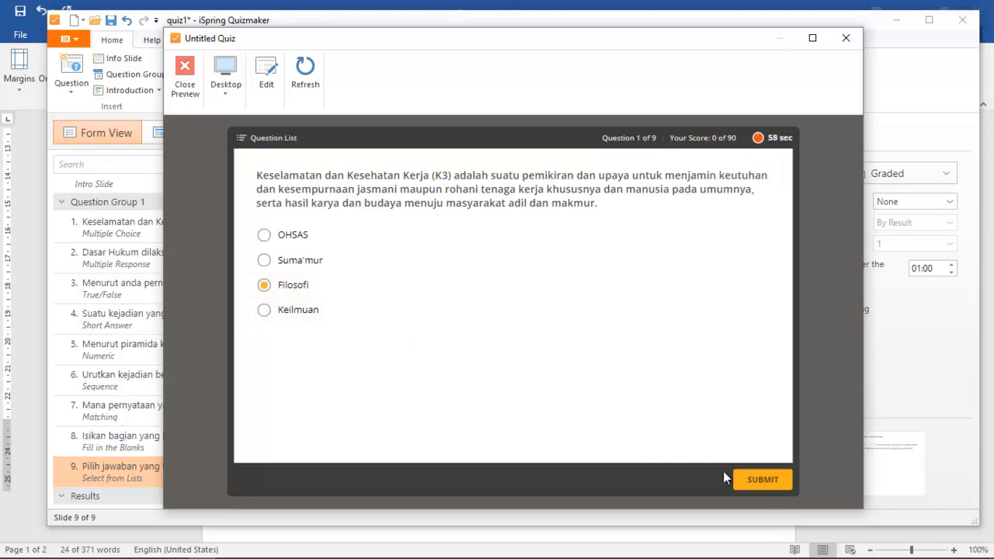
left_click(757, 480)
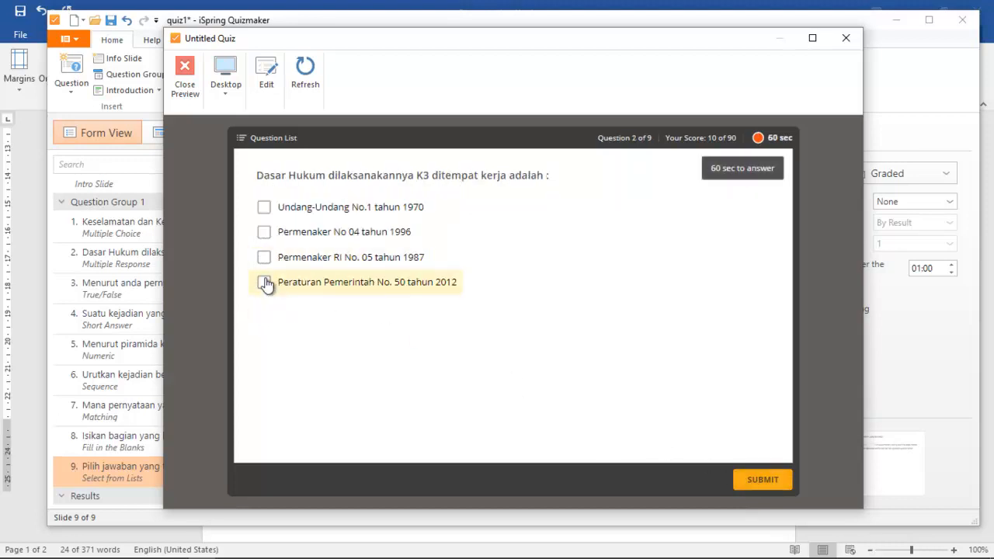
Answer question 2 with "Undang-Undang No.1 tahun 1970" and "Peraturan Pemerintah No. 50 tahun 2012", then answer the true/false question
left_click(265, 284)
left_click(263, 207)
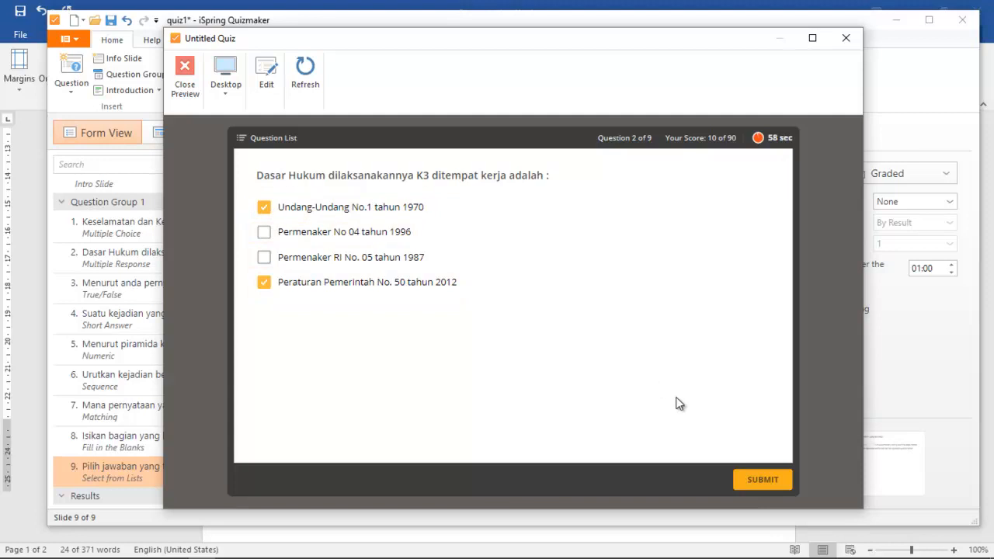
left_click(753, 481)
left_click(295, 268)
left_click(768, 482)
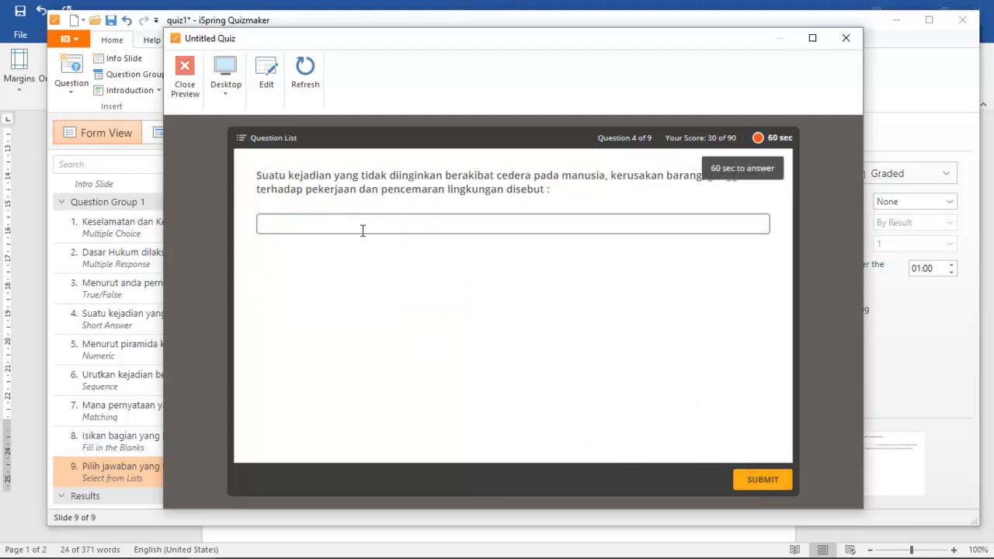
Submit "accident" for the short-answer question and "30" for the numeric question in the preview
type("accidet")
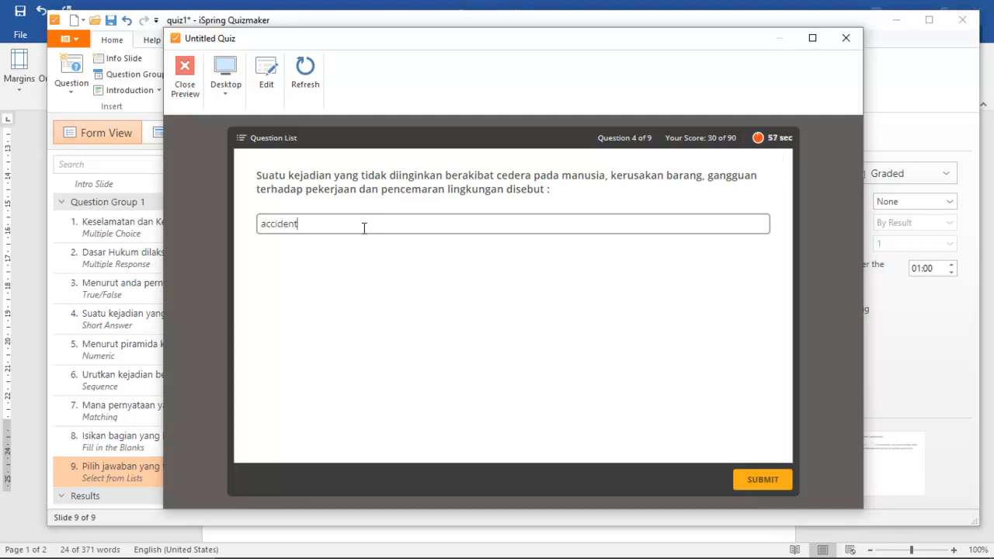
left_click(764, 481)
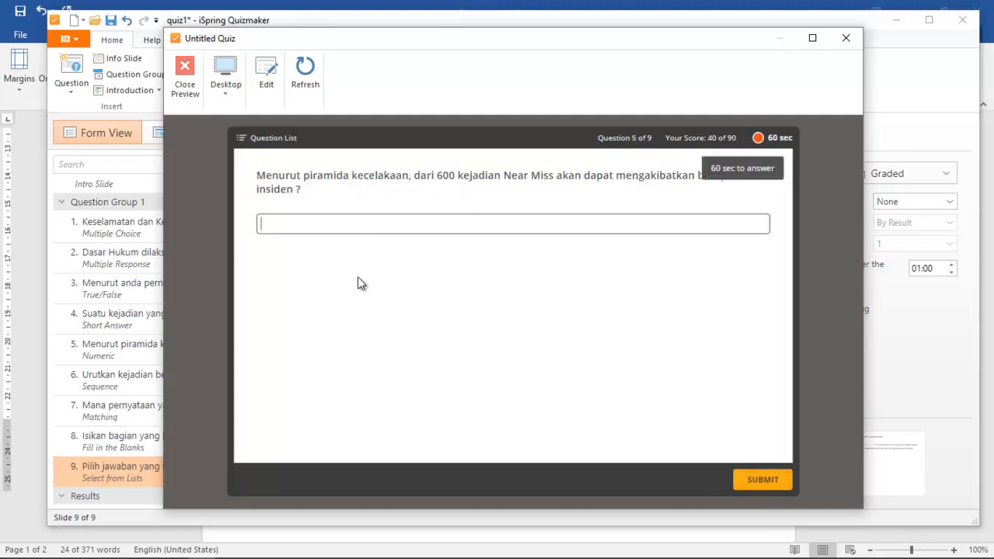
type("30")
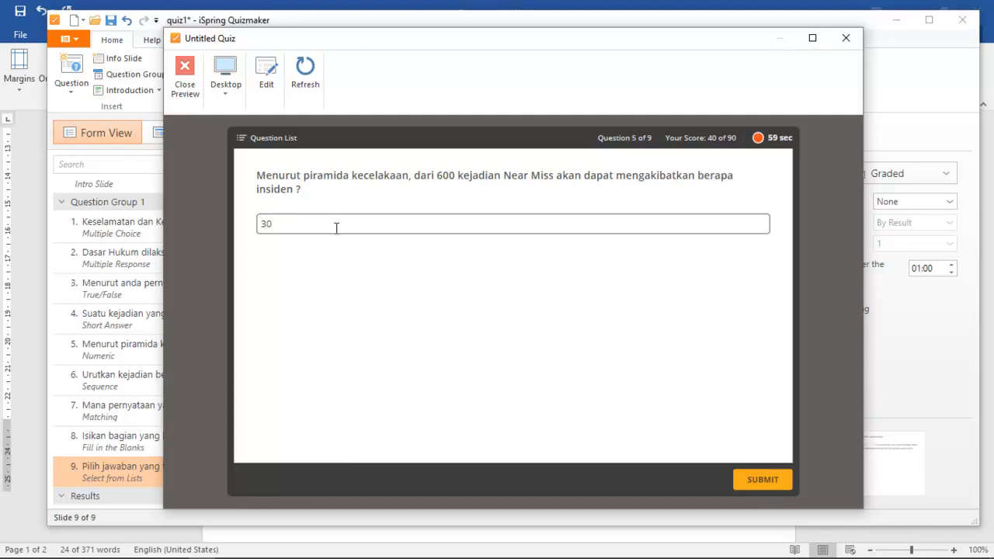
left_click(764, 481)
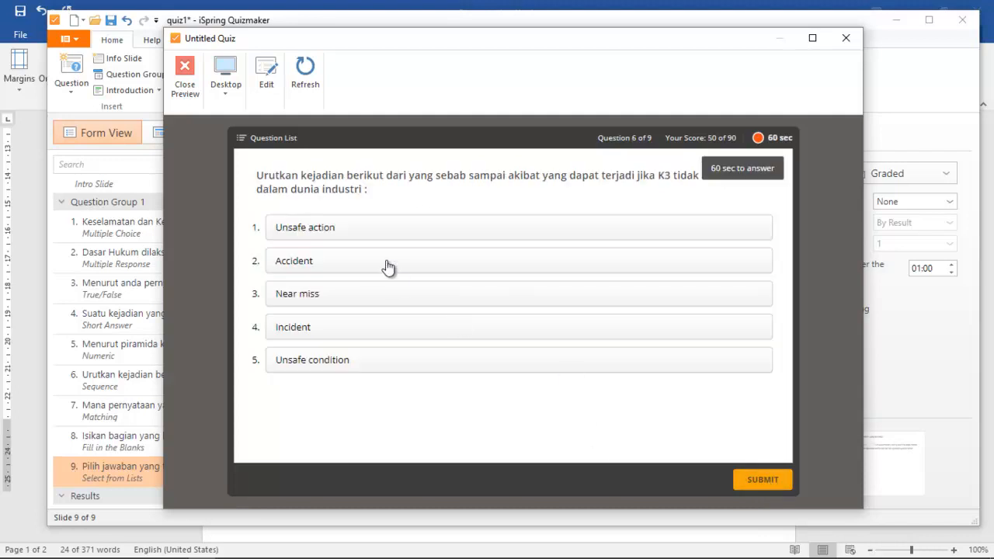
Reorder question 6 as Unsafe action, Unsafe condition, Near miss, Accident, Incident and submit the sequence
left_click_drag(360, 366, 368, 265)
left_click_drag(359, 331, 367, 293)
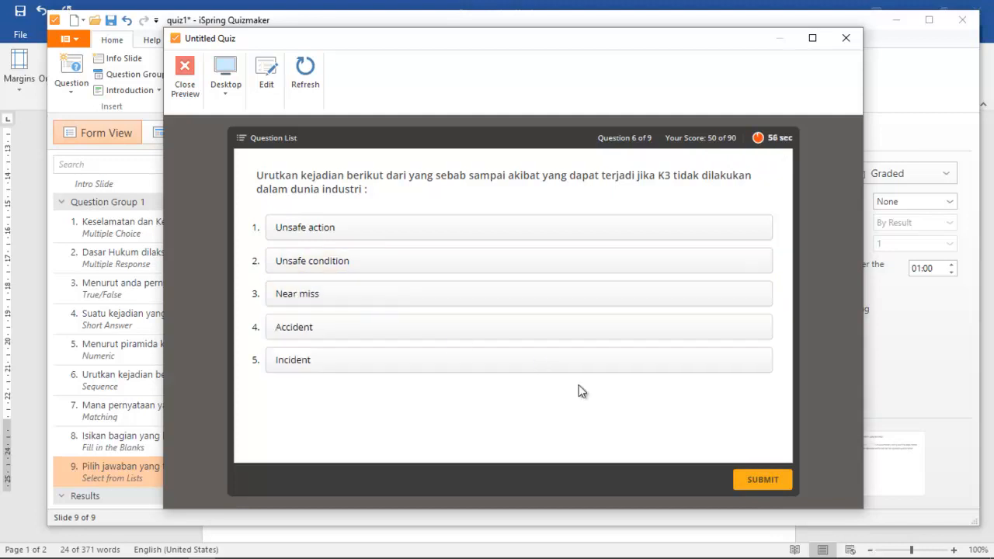
left_click(758, 481)
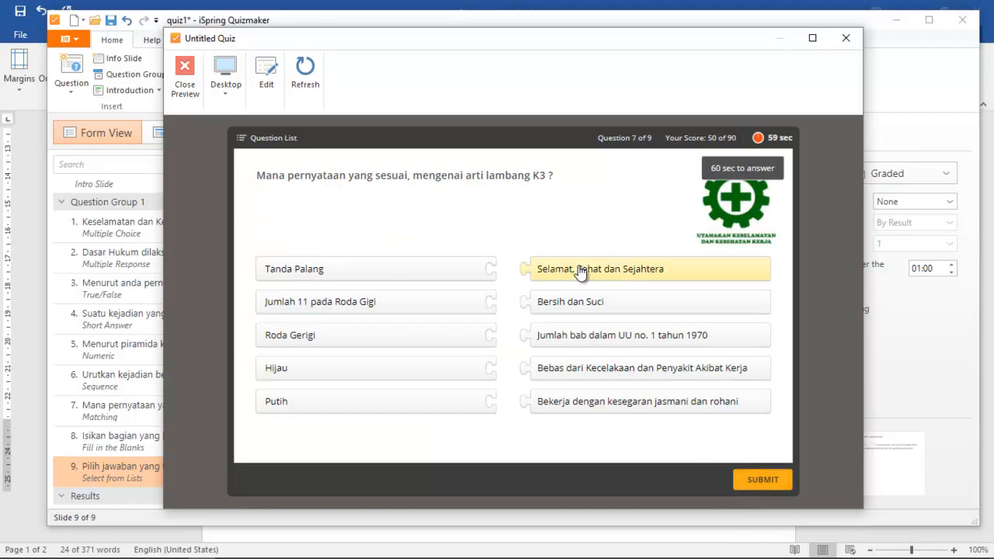
Match Tanda Palang, Jumlah 11 pada Roda Gigi, Roda Gerigi, Hijau and Putih to their meanings in question 7 and submit the pairs
left_click_drag(564, 288, 599, 379)
left_click_drag(633, 273, 582, 282)
left_click_drag(618, 312, 575, 411)
left_click_drag(577, 302, 523, 404)
left_click_drag(586, 349, 539, 342)
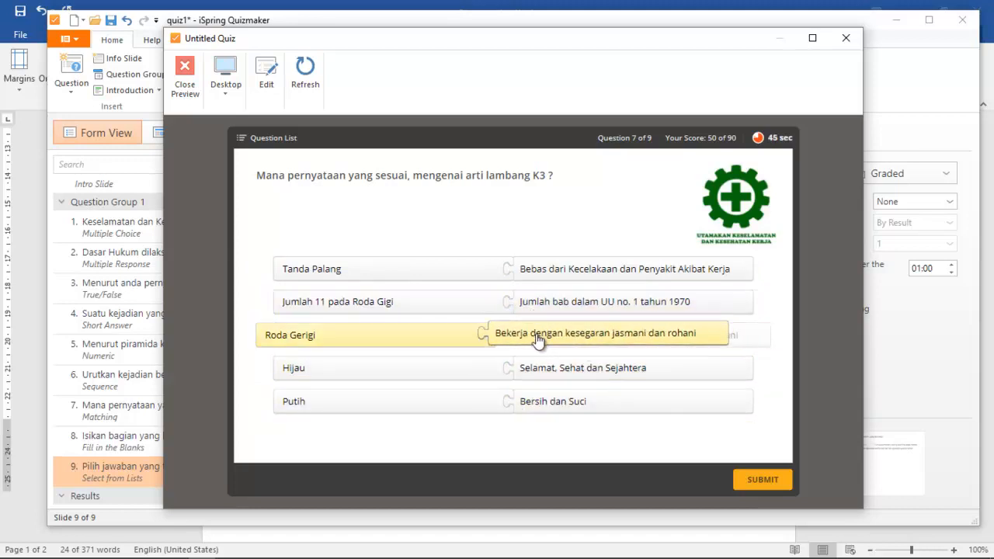
left_click(741, 480)
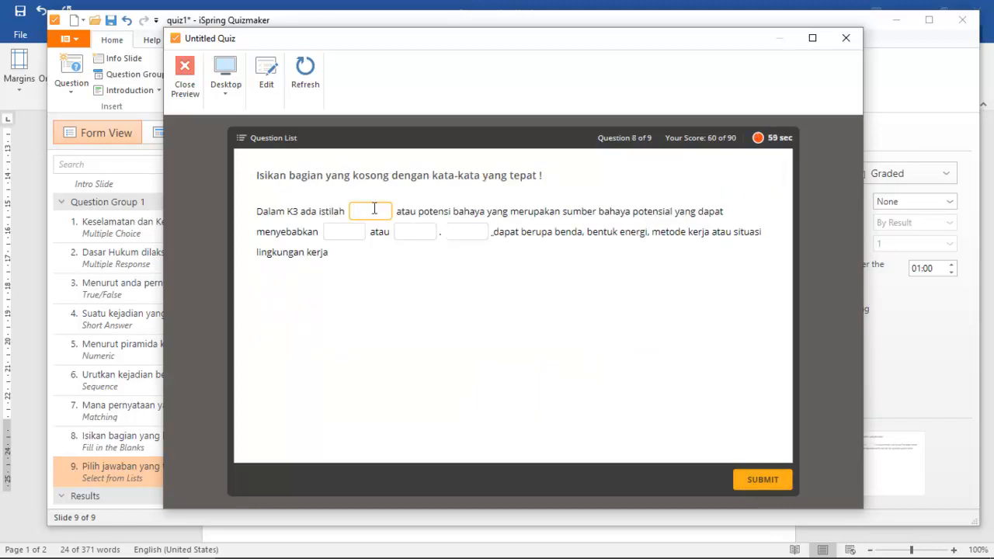
Fill question 8's blanks with "Hazard", "Kecelakaan", "Kerugian" and "Hazard" and submit the answer
type("Hazard")
left_click(458, 233)
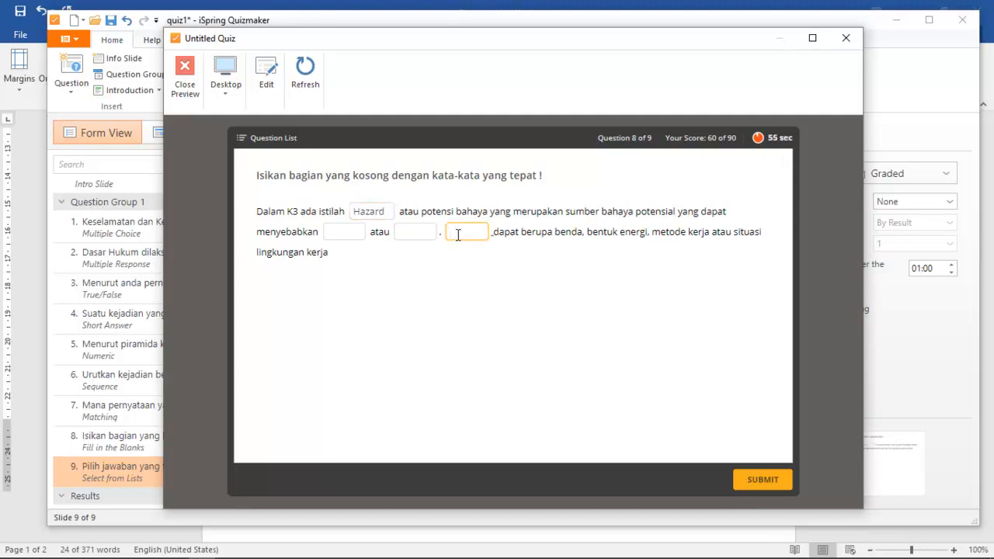
type("Hazard")
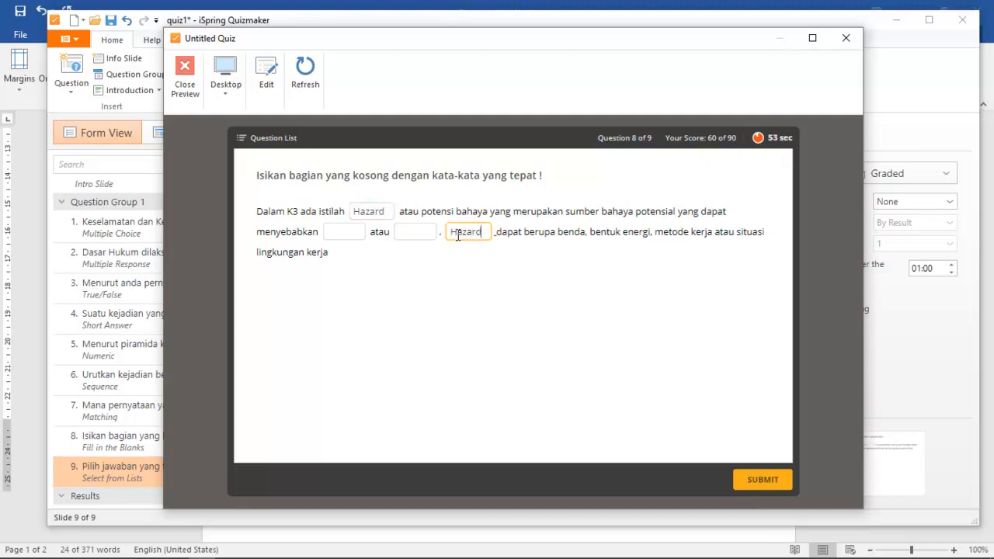
left_click(352, 232)
type("Kecelakaan")
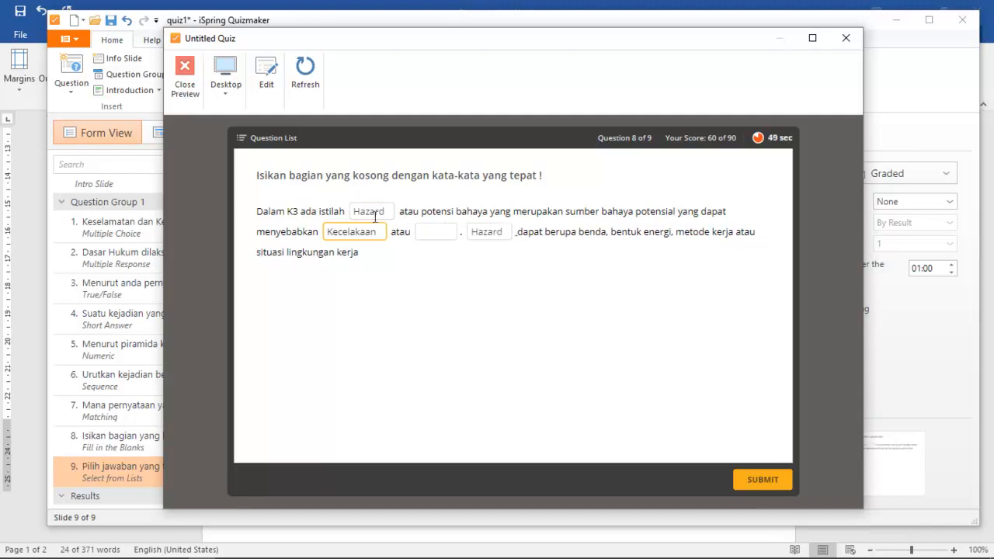
left_click(422, 227)
type("Kerugian")
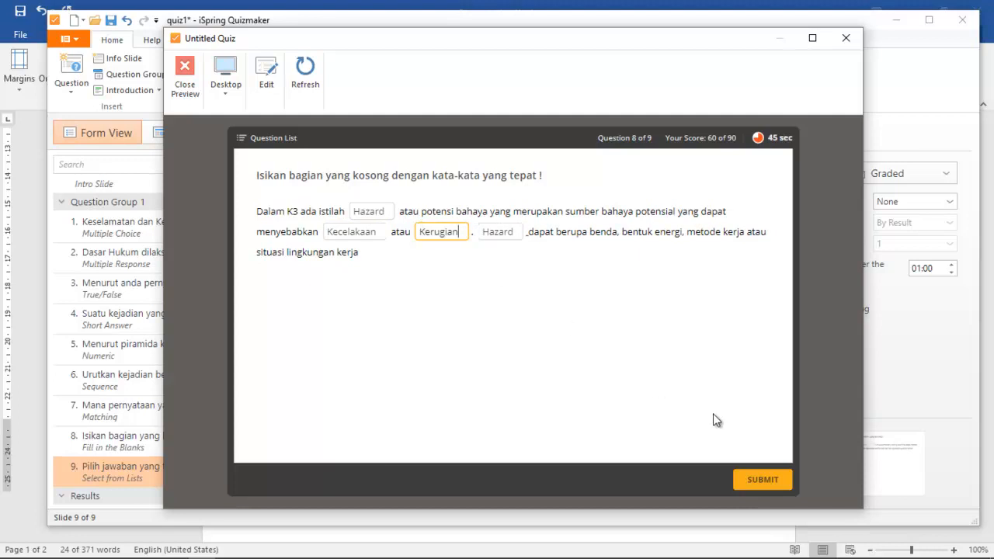
left_click(761, 480)
Choose "Harm" and "kerugian" in question 9's drop-down blanks, submit the answer and close the preview
left_click(318, 212)
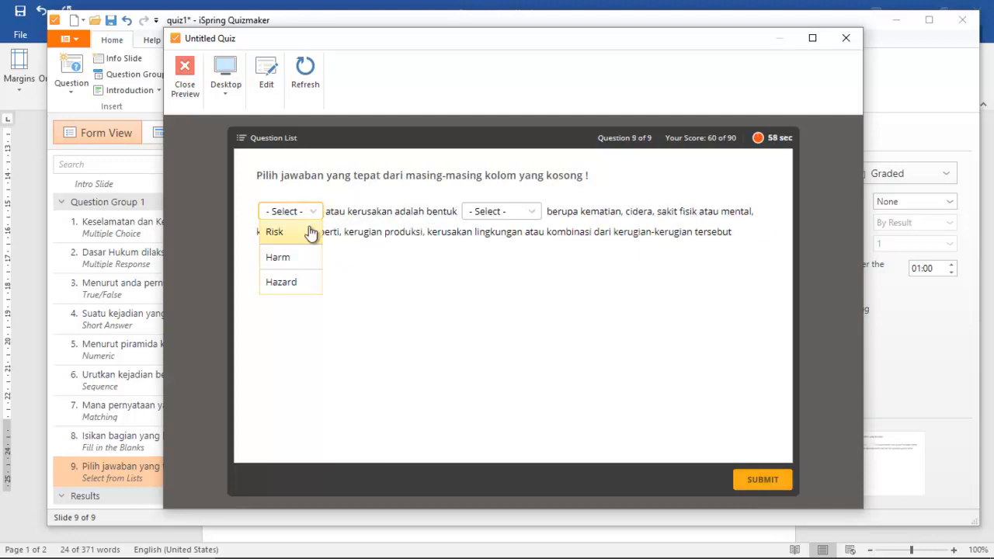
left_click(306, 260)
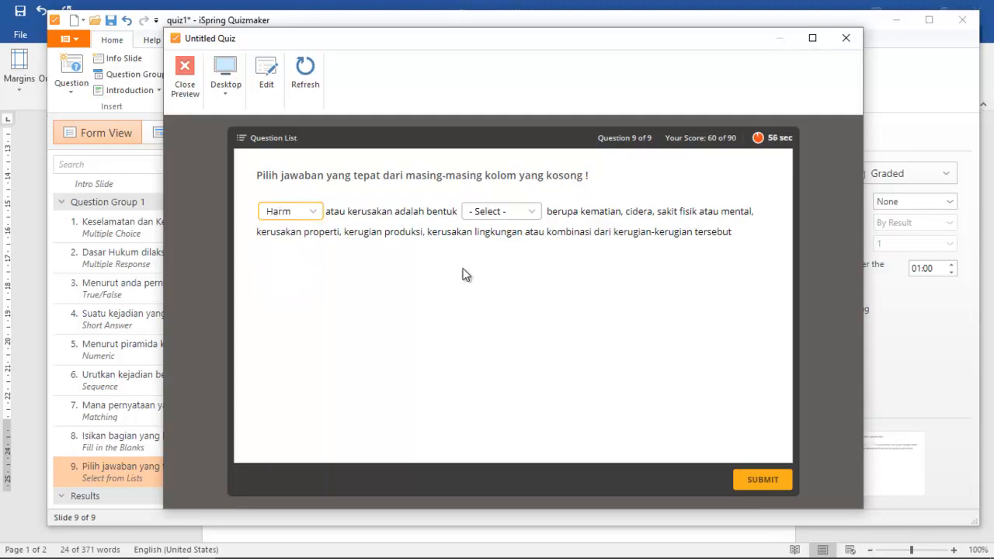
left_click(534, 214)
left_click(531, 235)
left_click(762, 481)
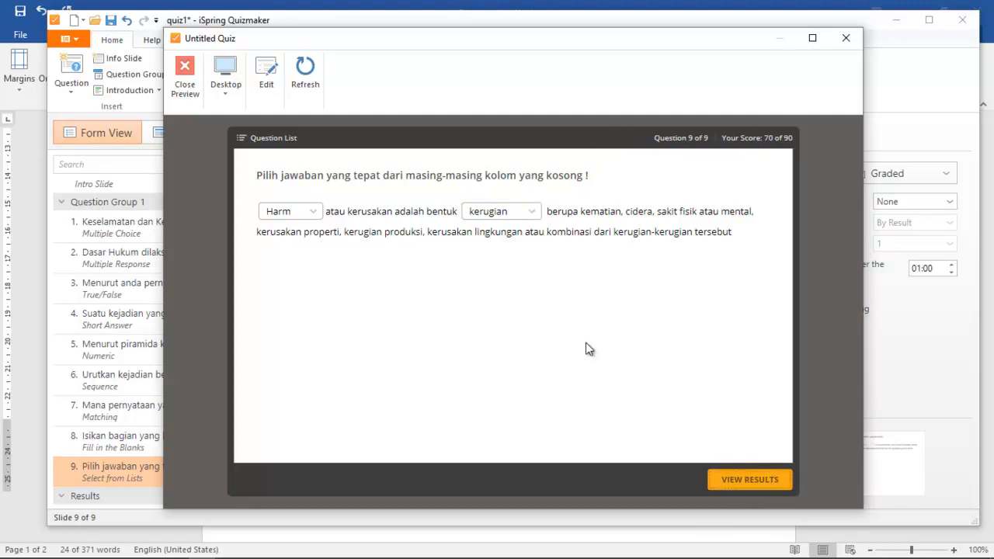
left_click(846, 38)
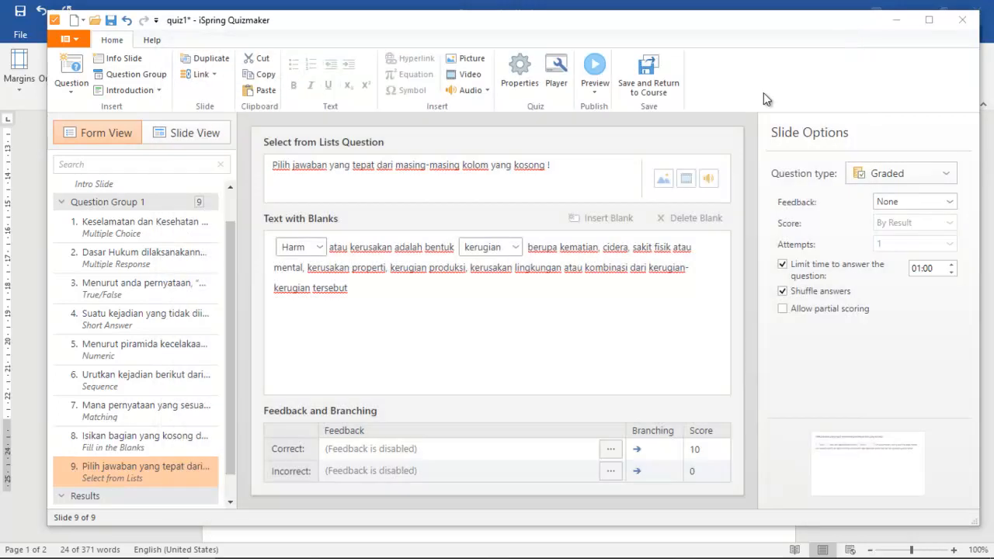
Insert a Drag the Words question with the instruction "Pasangkan kata yang sesuai !"
left_click(72, 87)
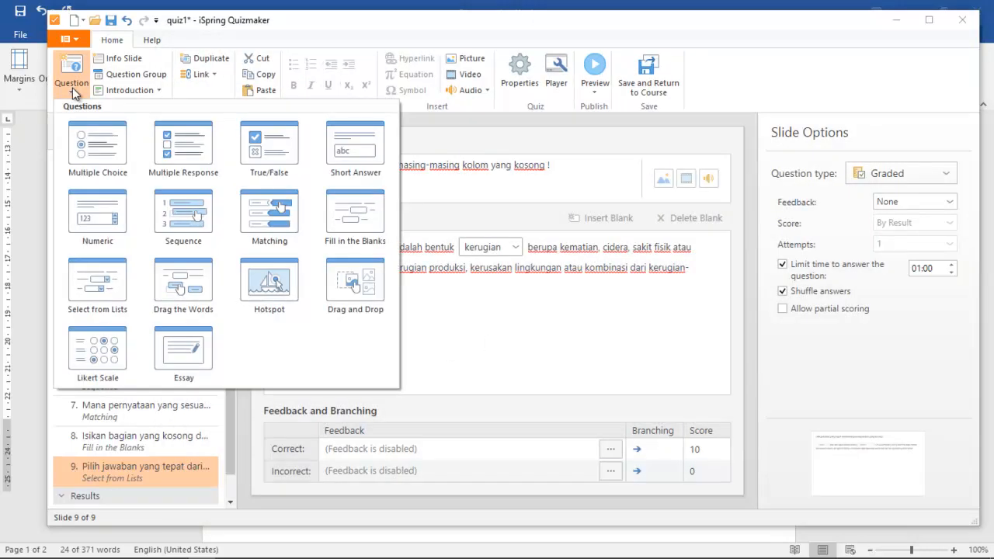
key("Escape")
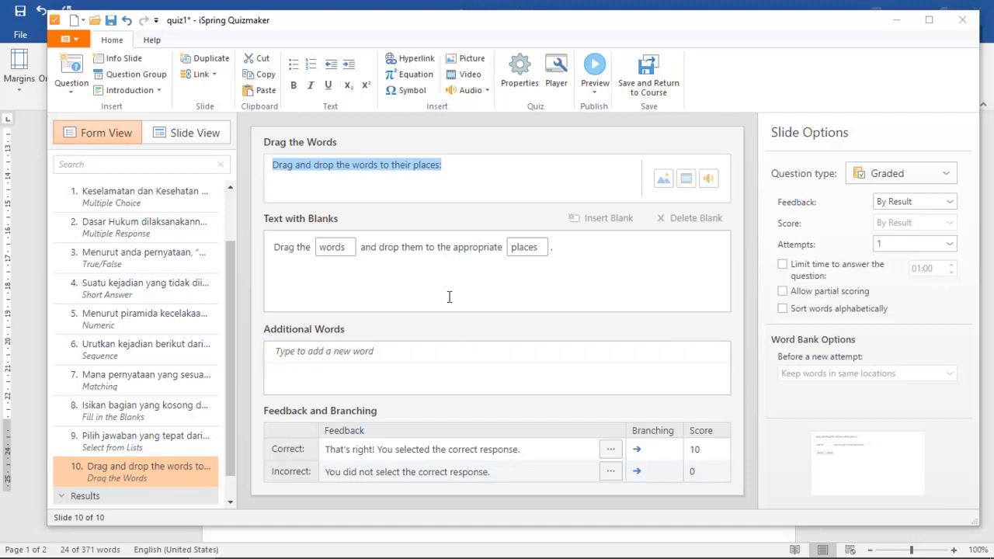
left_click(441, 167)
left_click_drag(441, 167, 251, 177)
type("Pasangka")
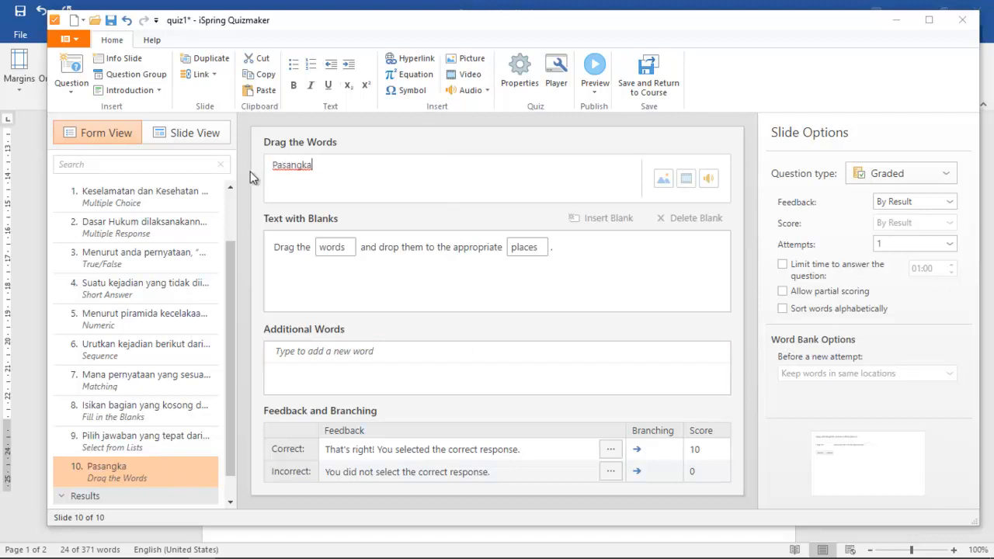
type("n kata yang s")
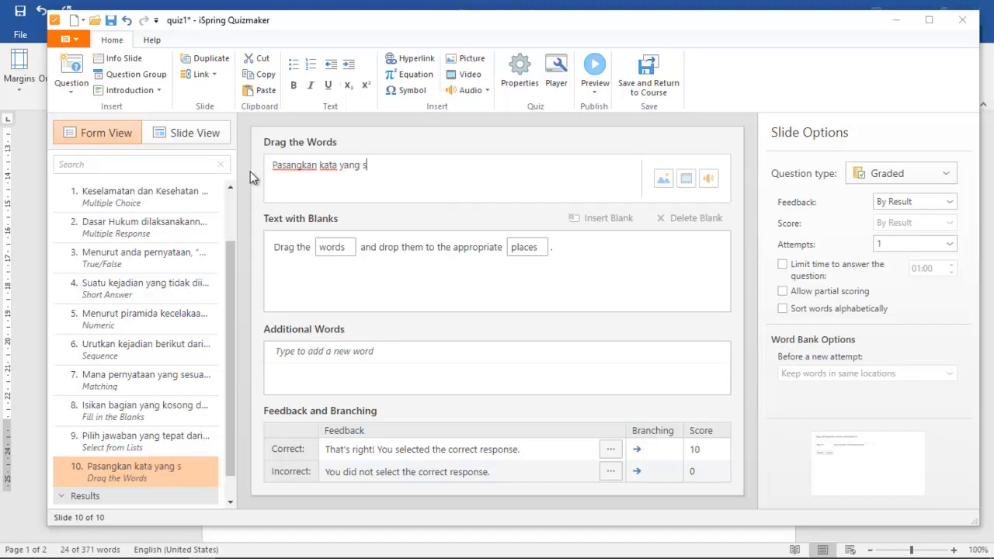
type("esuai !")
Copy the paragraph defining "Kecelakaan kerja" from the Word document and replace question 10's sample text with blanks with it
key("alt+Tab")
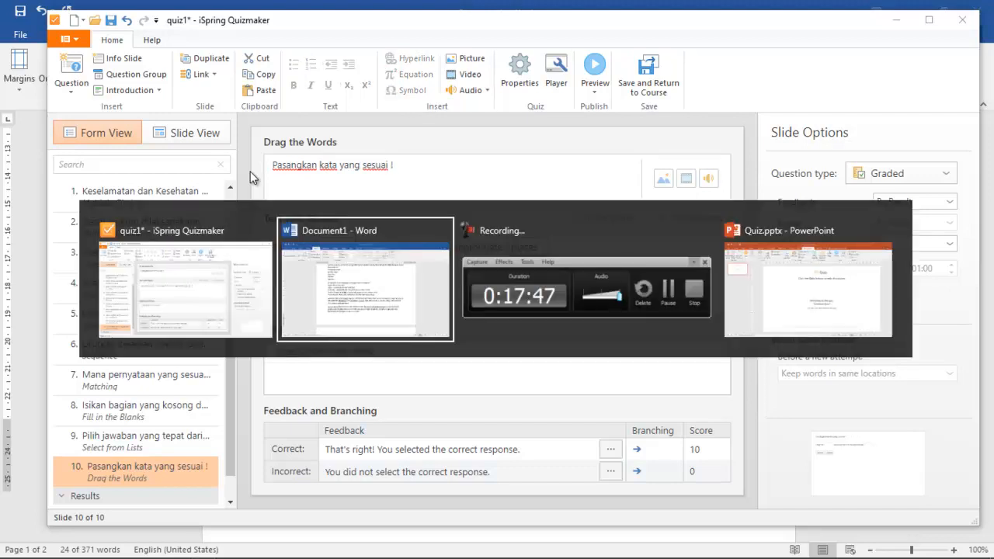
scroll(422, 256, "down", 4)
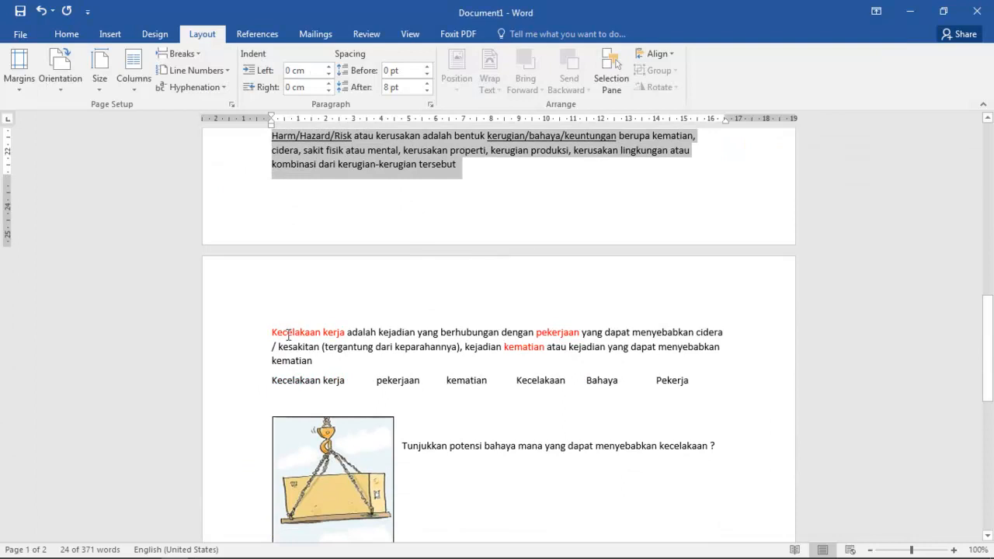
left_click_drag(268, 335, 370, 358)
key("ctrl+c")
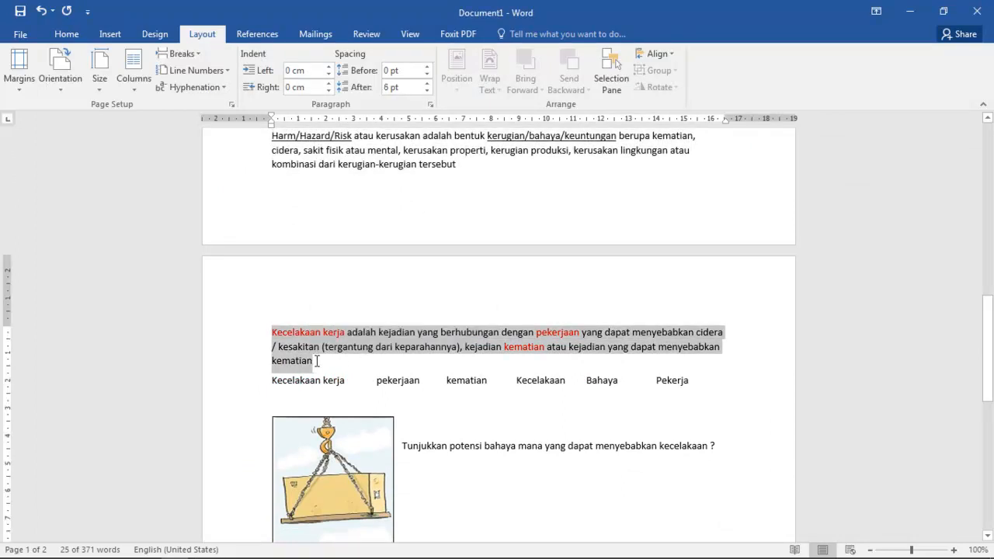
key("alt+Tab")
left_click_drag(274, 248, 564, 248)
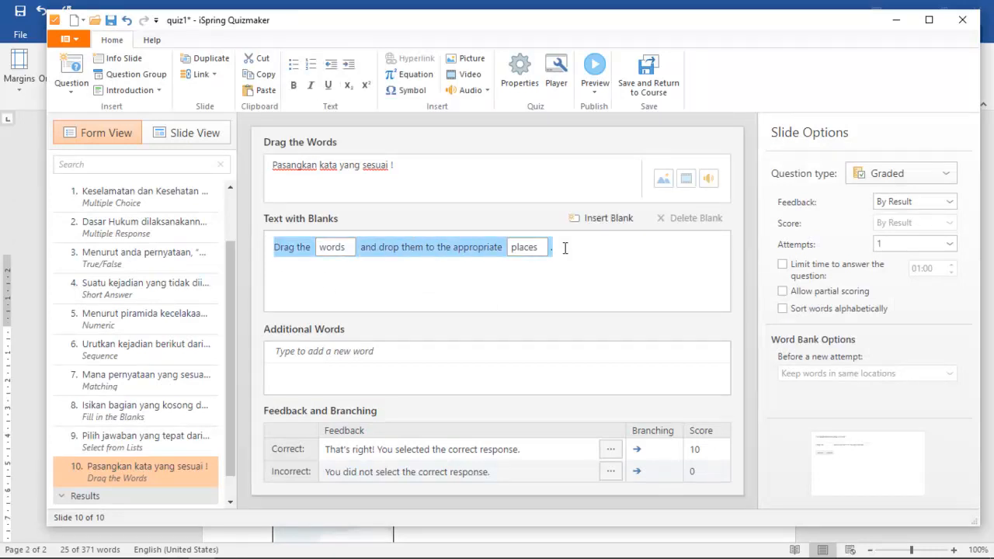
key("ctrl+v")
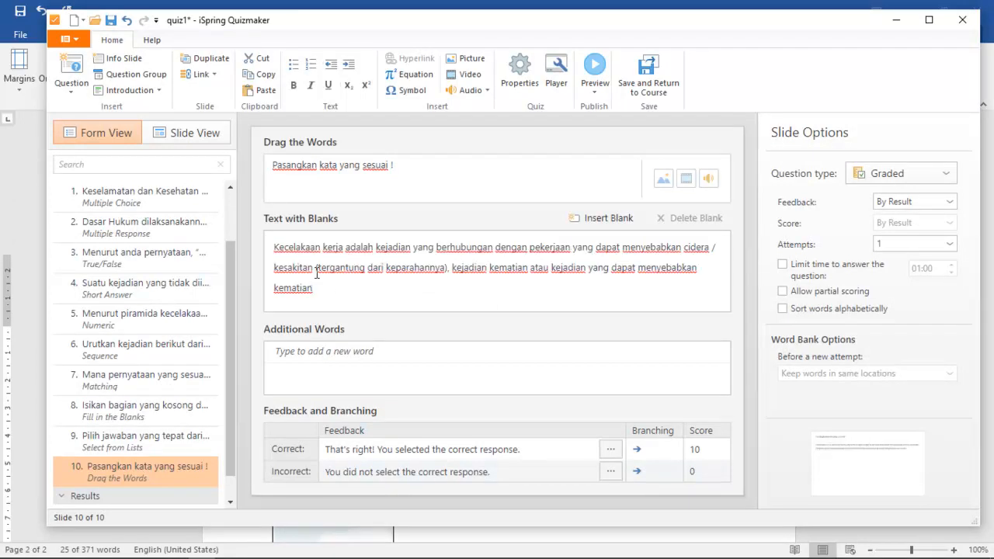
Turn "Kecelakaan kerja", "pekerjaan" and the first "kematian" in the pasted paragraph into blanks
key("alt+Tab")
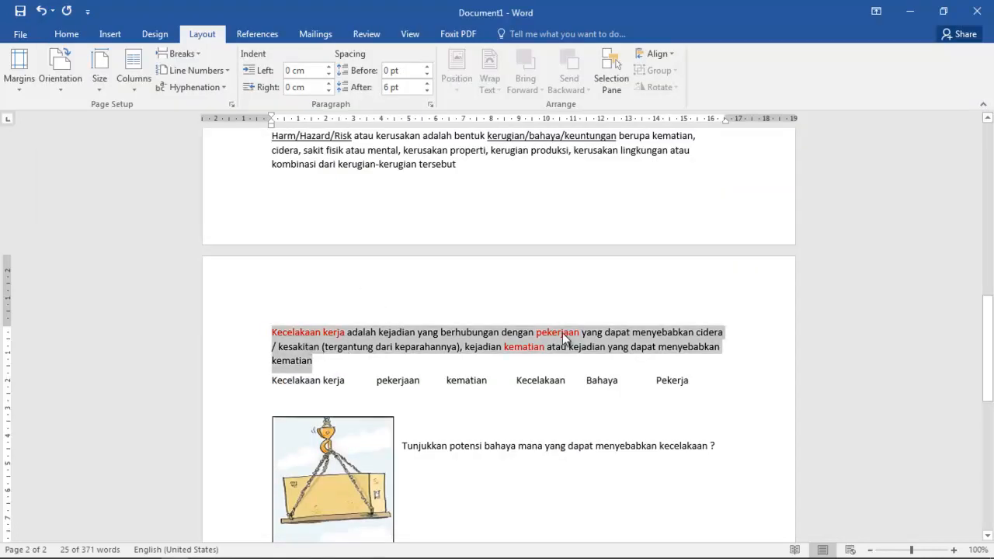
key("alt+Tab")
left_click_drag(276, 247, 345, 247)
left_click(601, 220)
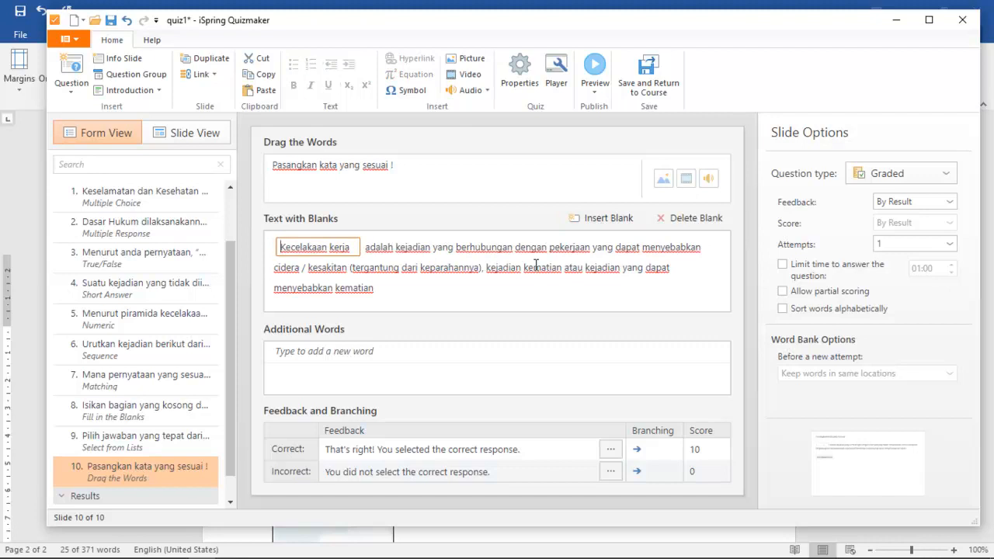
key("alt+Tab")
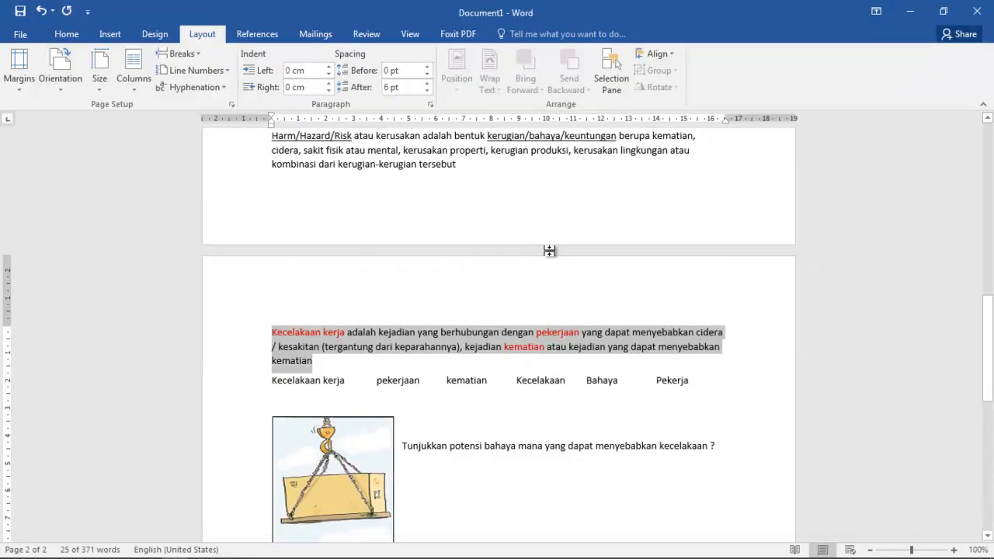
key("alt+Tab")
left_click_drag(550, 248, 592, 250)
left_click(609, 219)
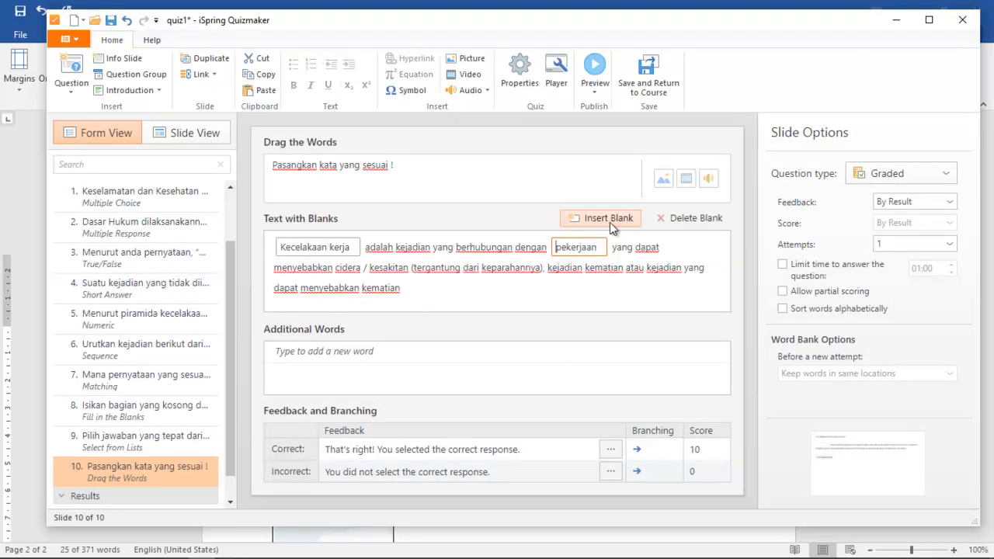
left_click_drag(588, 269, 623, 267)
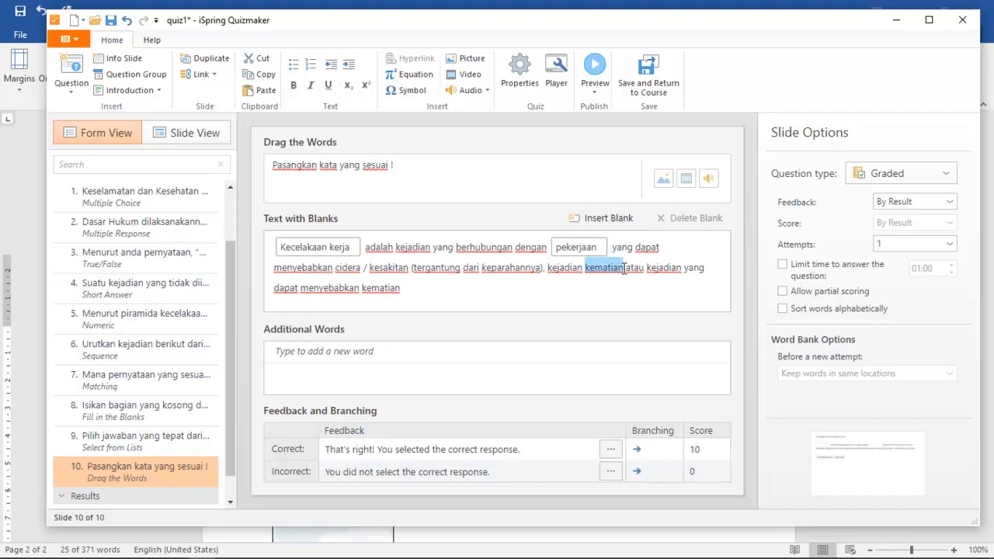
left_click(612, 220)
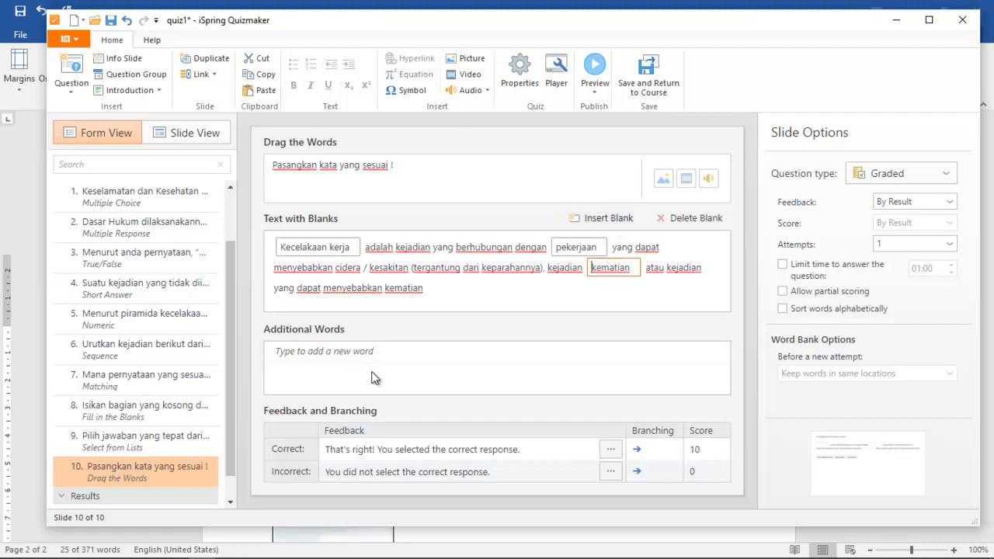
Copy the row of answer words from the Word document and keep only "Kecelakaan kerja" as an additional word
key("alt+Tab")
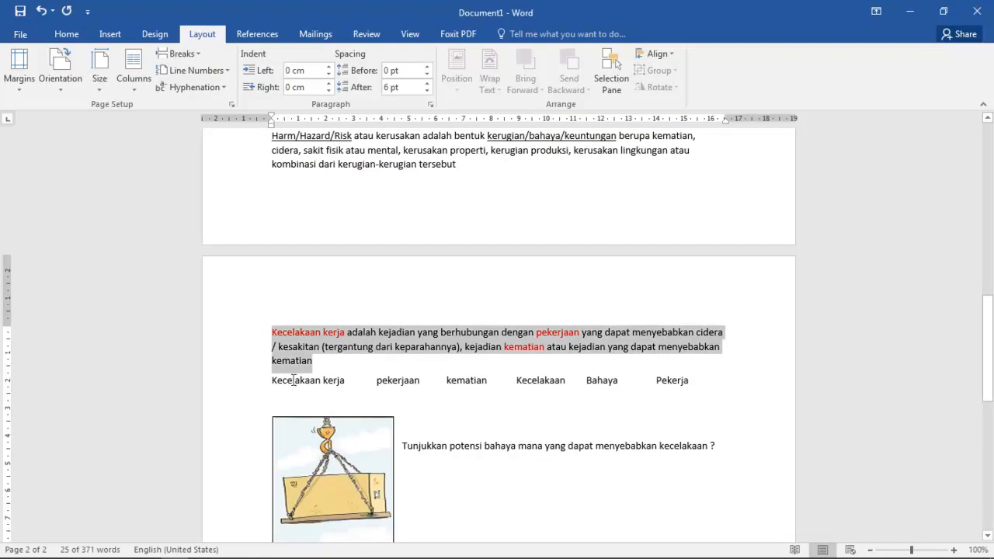
left_click_drag(281, 379, 680, 388)
key("ctrl+c")
key("alt+Tab")
left_click(336, 352)
key("ctrl+v")
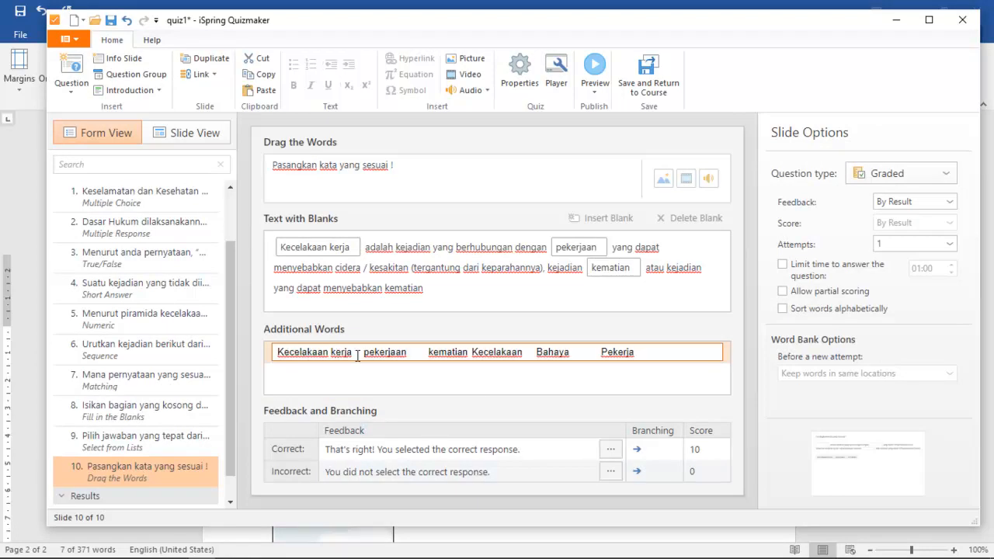
left_click_drag(373, 356, 410, 352)
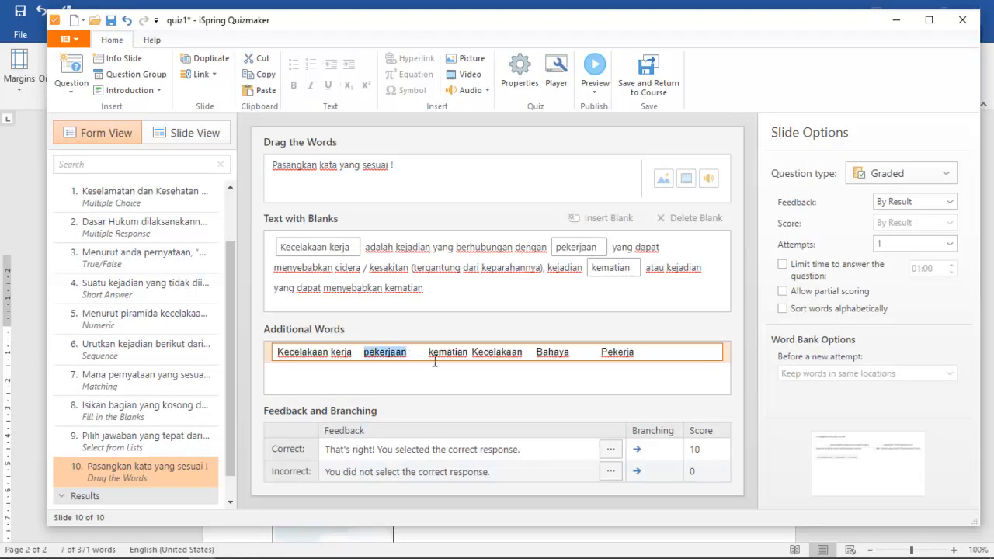
left_click_drag(650, 348, 356, 349)
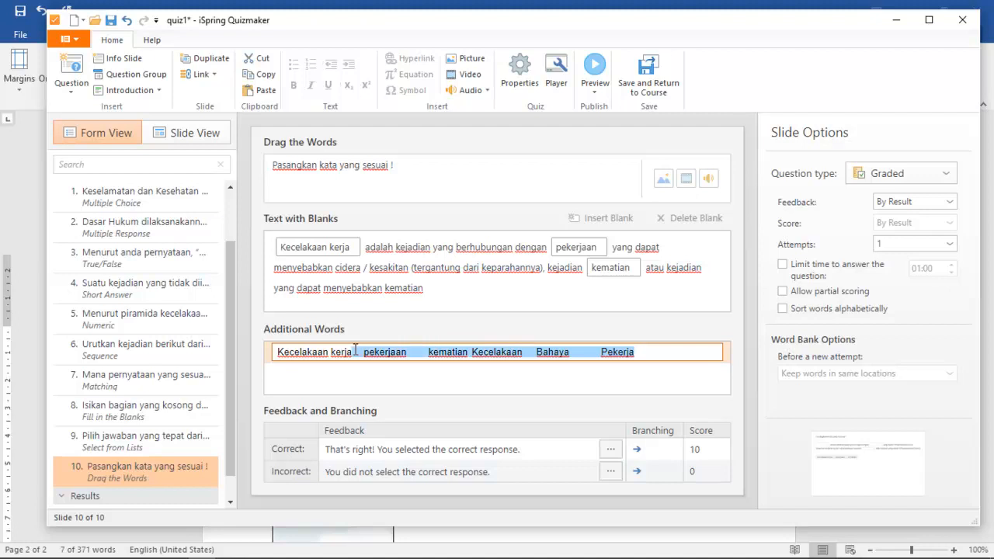
key("BackSpace")
key("Return")
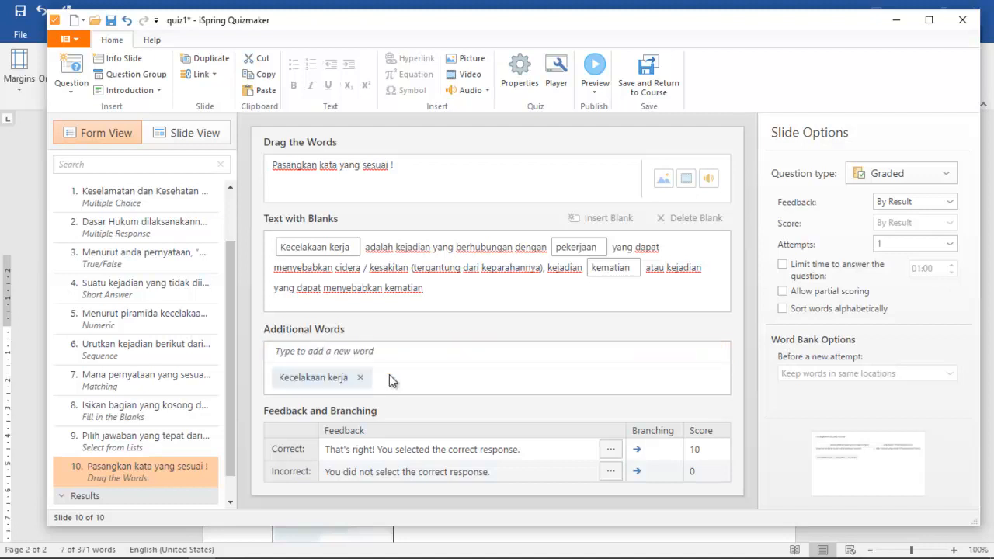
Add "pekerjaan" and "kematian" to question 10's additional words
left_click(378, 353)
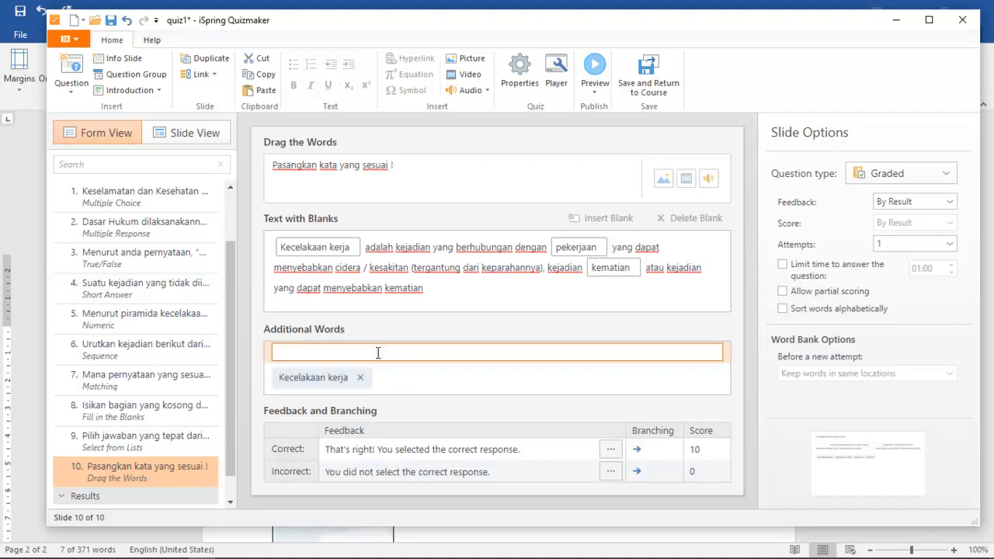
type("pekerjaan\tkematian Kecelakaan\tBahaya\tPekerja")
left_click_drag(301, 351, 254, 357)
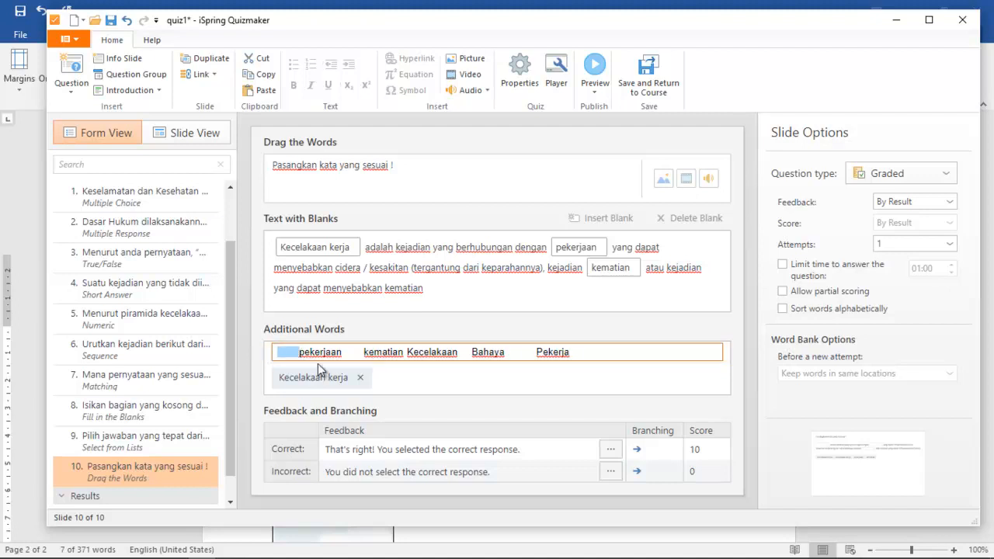
key("BackSpace")
left_click_drag(321, 352, 551, 353)
key("BackSpace")
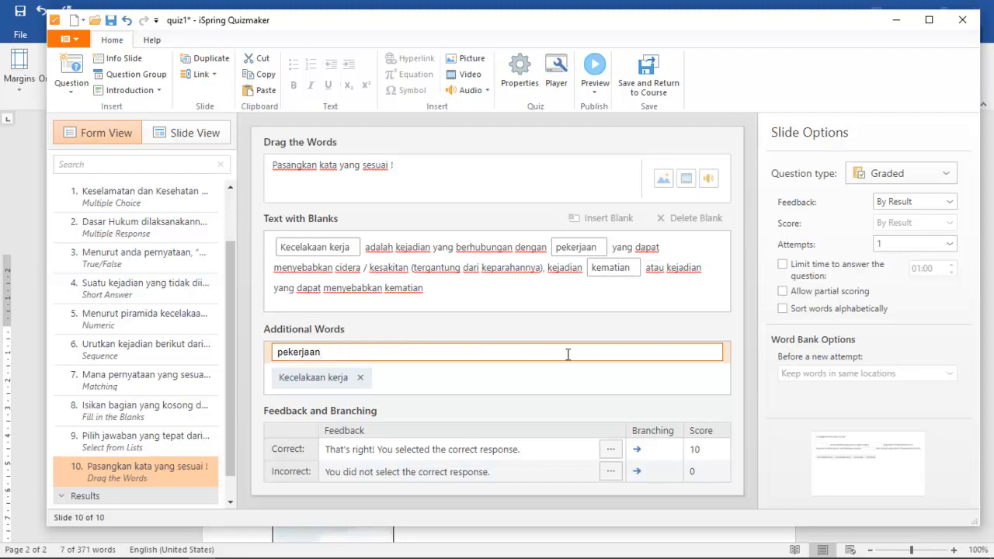
key("Return")
type("Kematia")
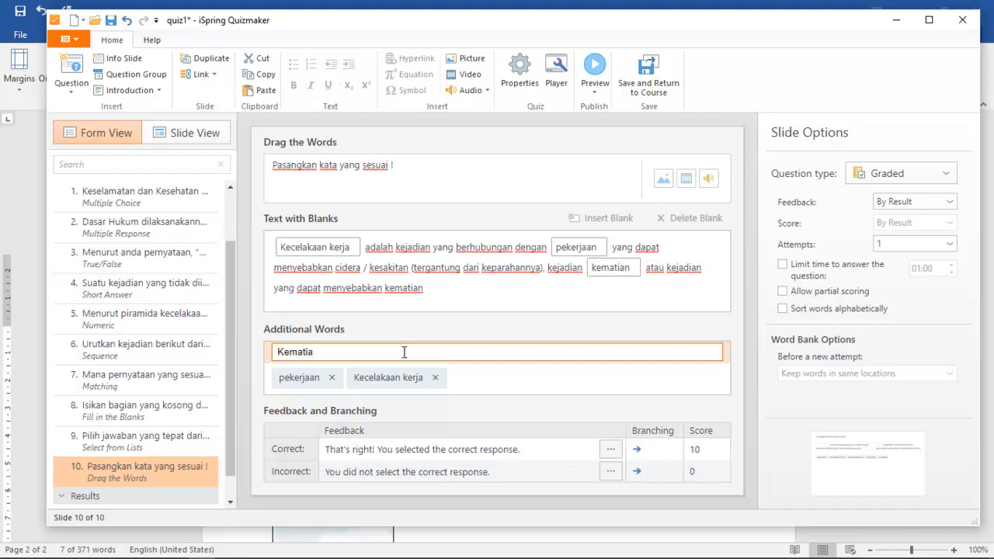
type("kematian")
key("Return")
Check the word list in Word and add "kecelakaan" and "bahaya" to question 10's additional words
key("alt+Tab")
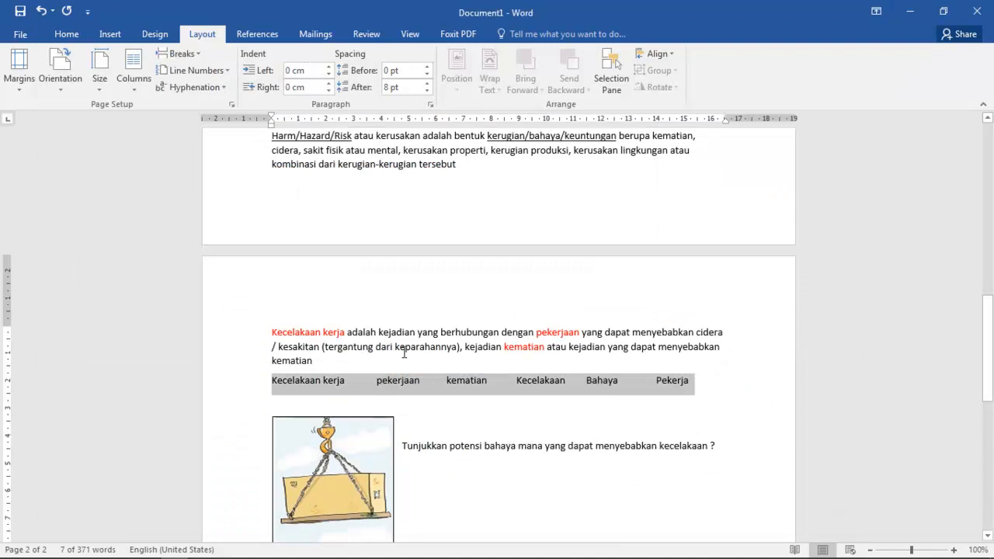
key("alt+Tab")
left_click(403, 351)
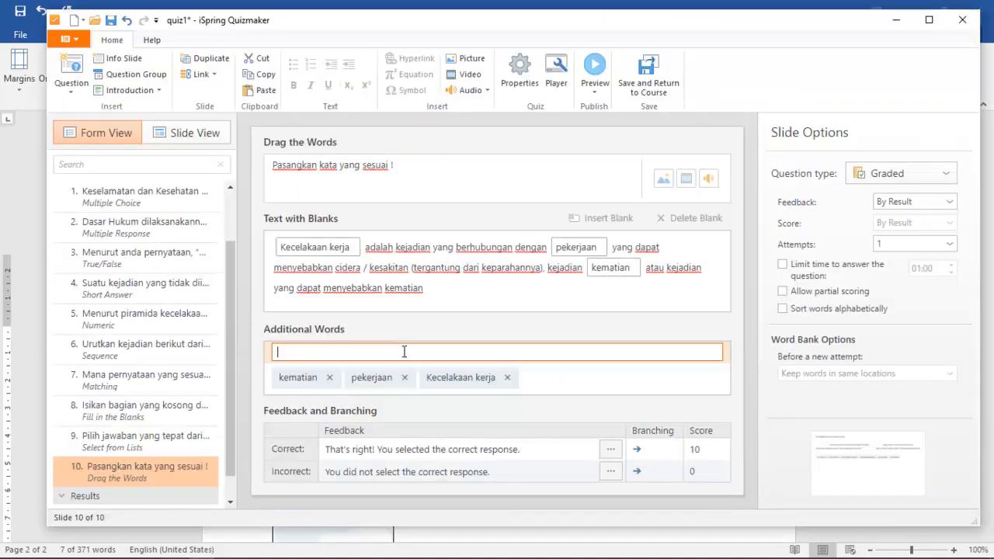
type("kecelakaan")
key("Return")
type("bah")
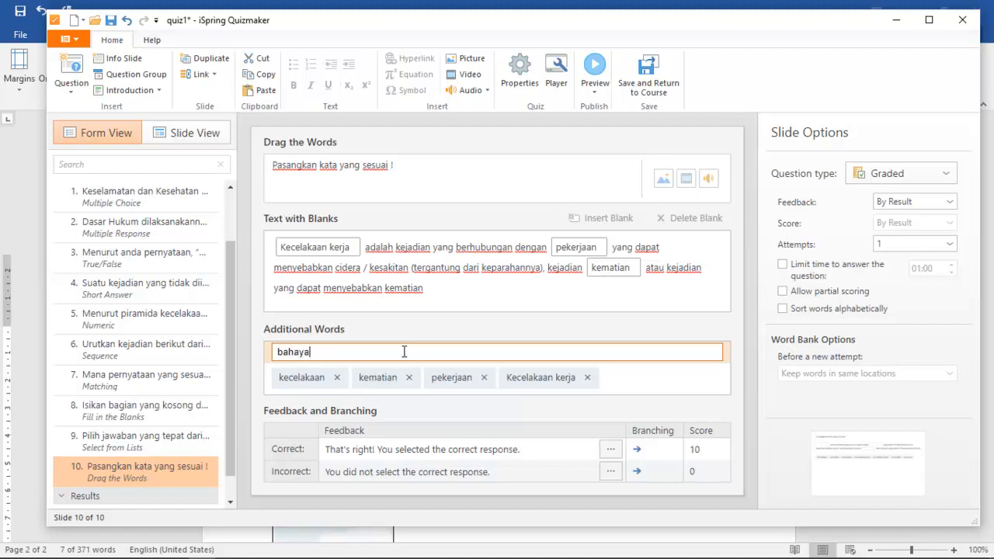
type("aya")
key("Return")
Check the word list in Word again and add "pekerja" as another additional word
key("alt+Tab")
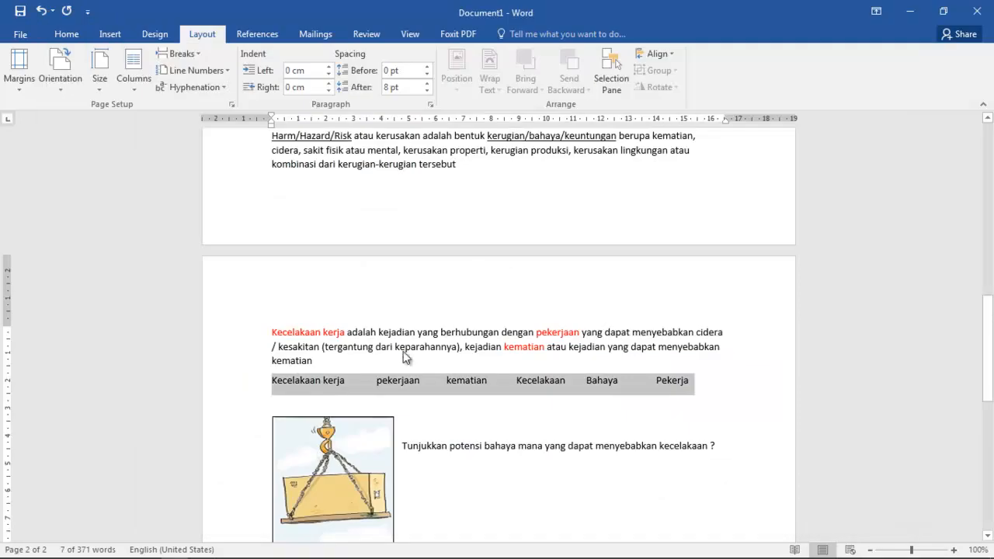
key("alt+Tab")
key("alt+Tab")
key("alt+Tab")
left_click(403, 351)
type("peker")
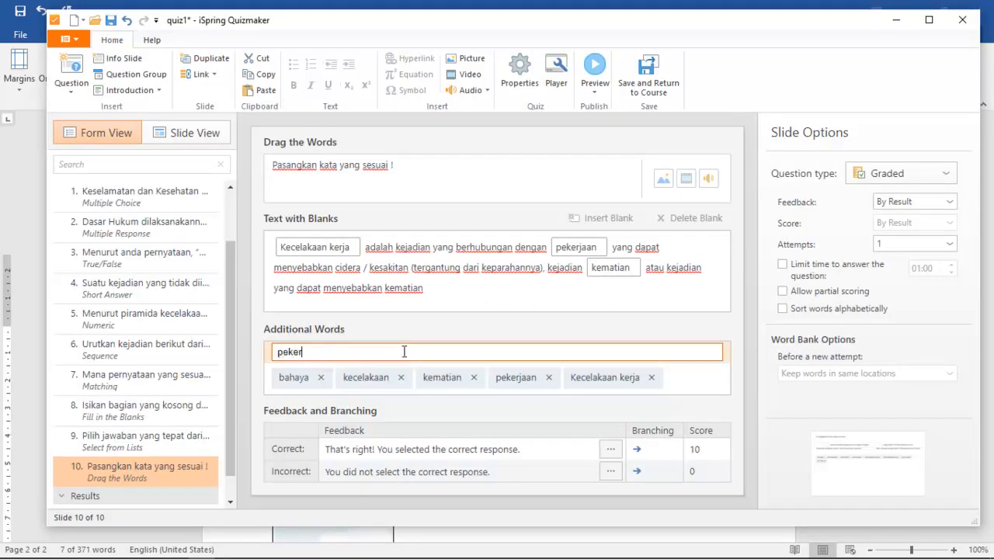
type("ja")
key("Return")
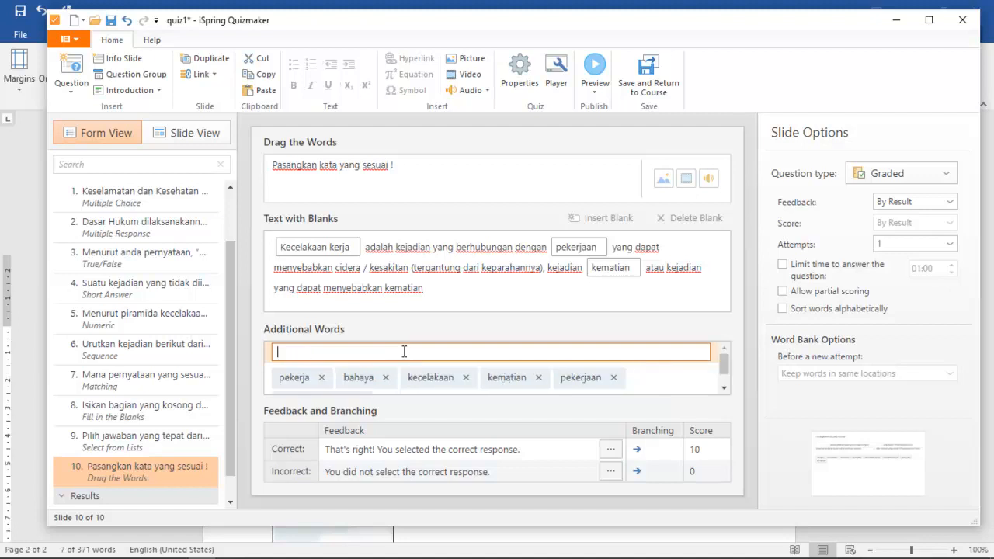
Set question 10's feedback to None and limit the time to answer it to 01:00
left_click(894, 203)
left_click(891, 218)
left_click(807, 268)
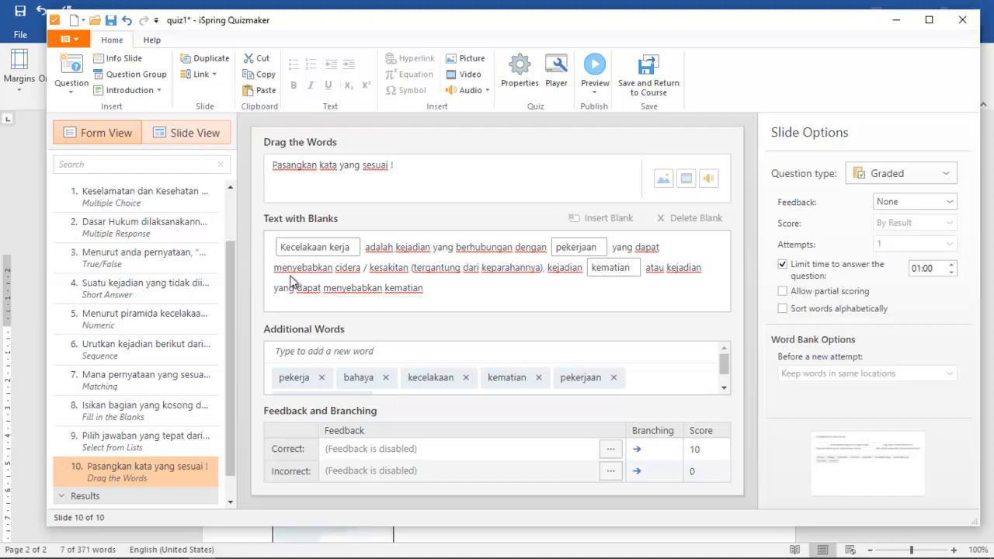
View question 10's slide layout and preview it, filling the blanks with "Kecelakaan kerja", "pekerjaan" and "kematian" before closing the preview
left_click(182, 133)
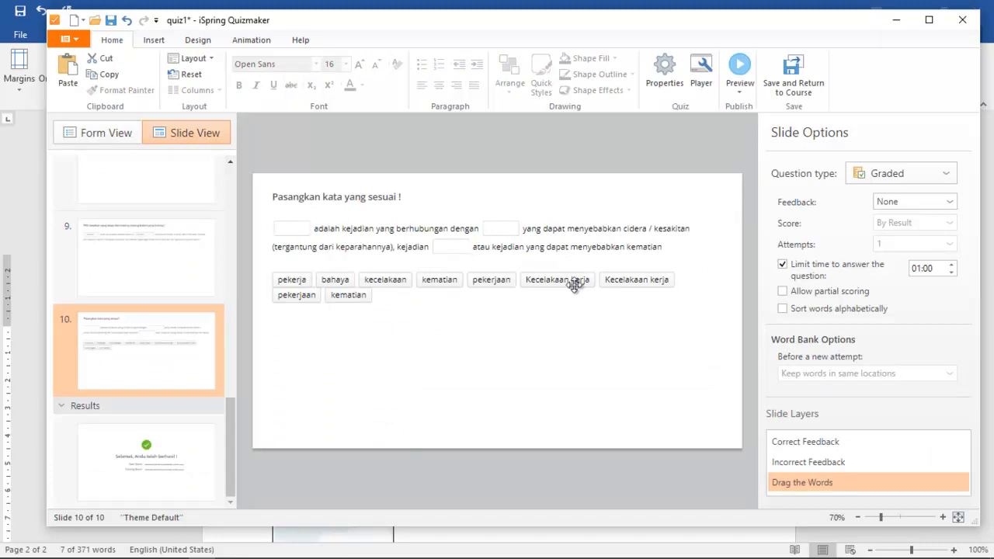
left_click(111, 134)
left_click(595, 90)
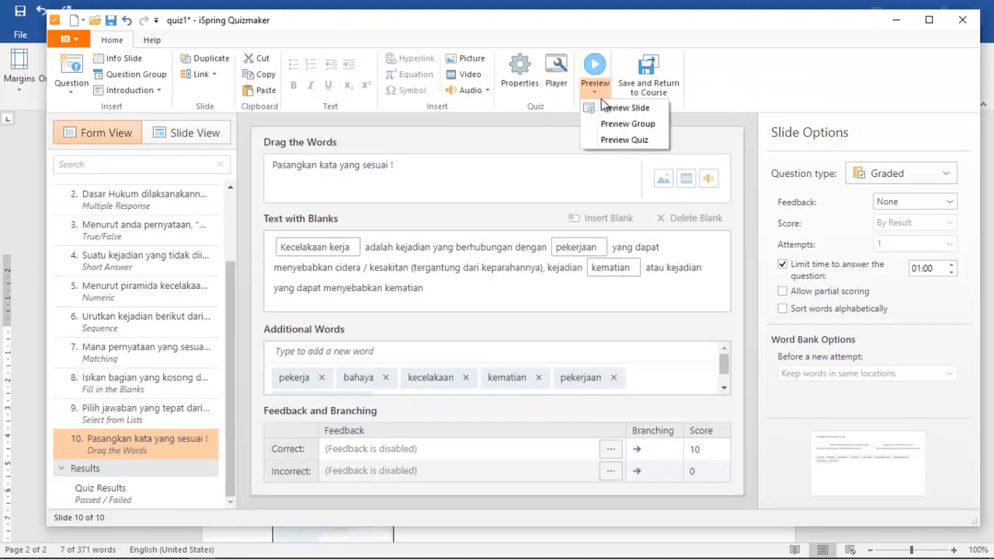
left_click(614, 111)
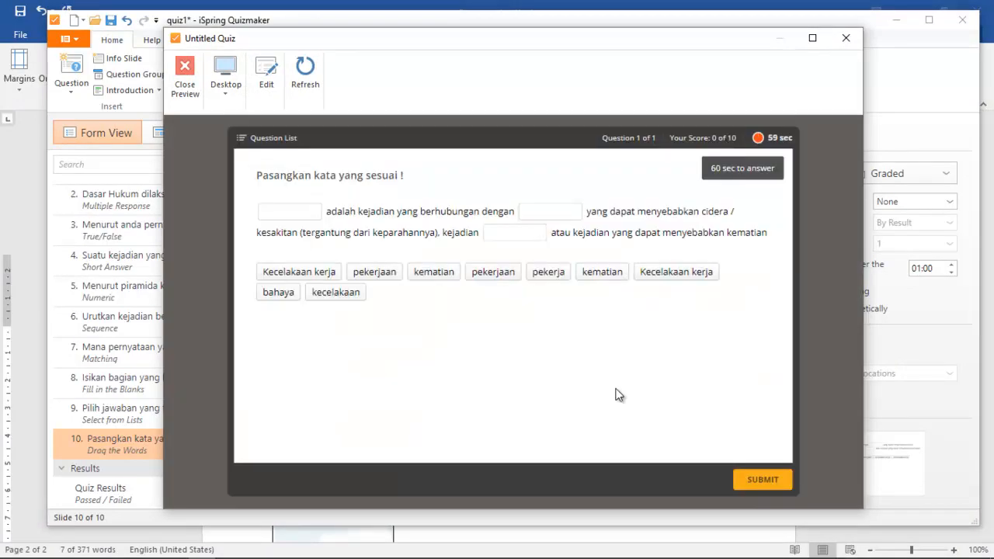
left_click_drag(333, 274, 333, 213)
left_click_drag(395, 275, 563, 226)
left_click_drag(458, 275, 517, 234)
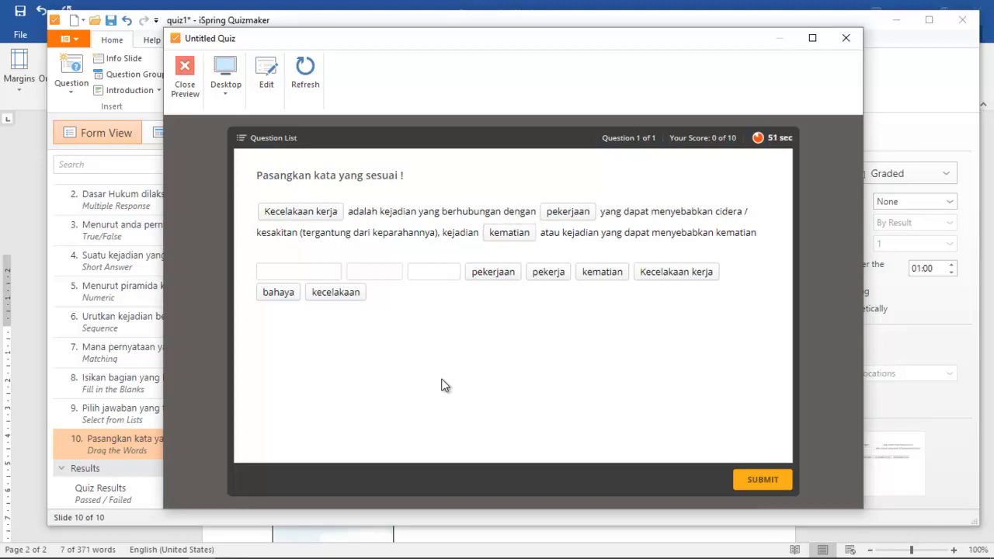
left_click(186, 80)
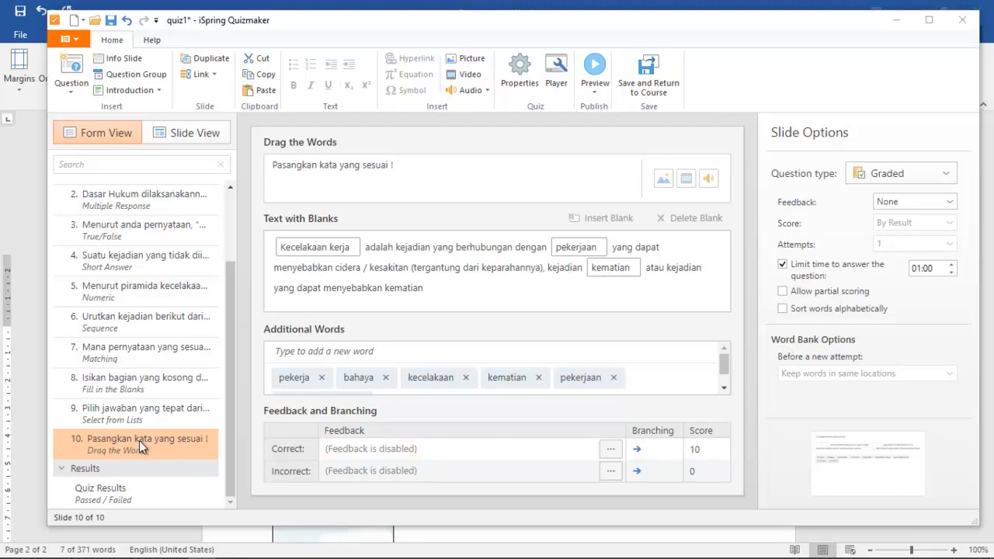
Add a Hotspot question with the text "Mana bagian yang dapat berpotensi mengakibatkan kecelakaan ?"
left_click(74, 87)
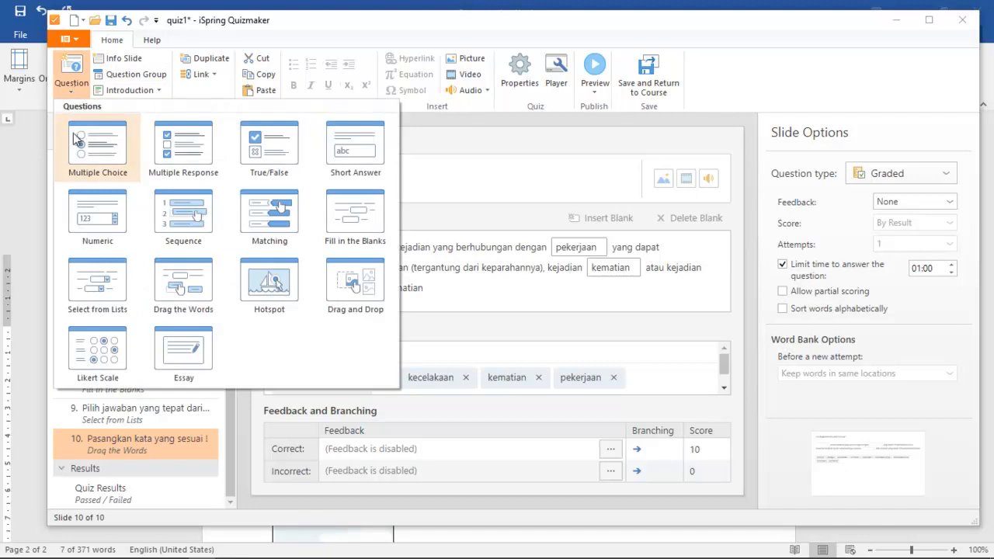
left_click(265, 285)
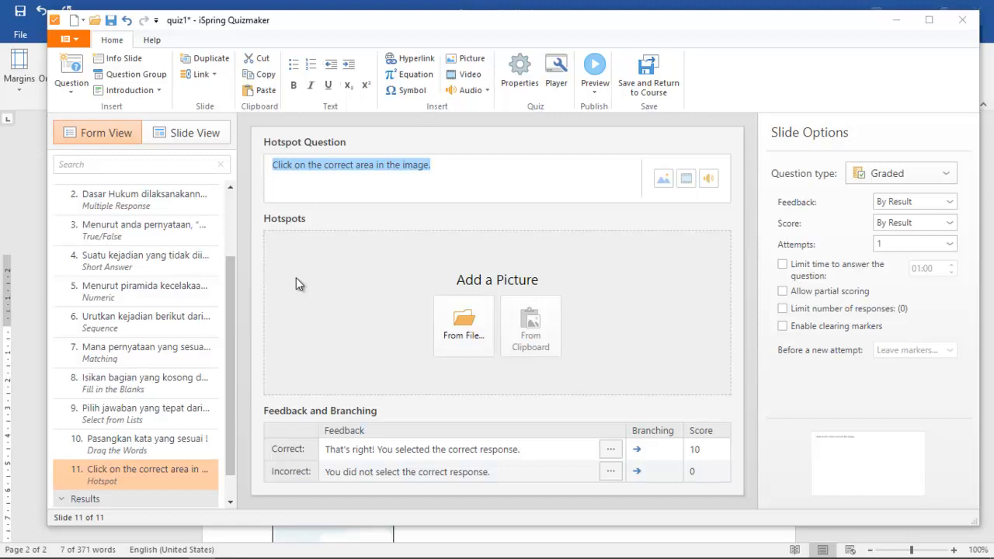
left_click_drag(442, 167, 266, 165)
type("B")
key("BackSpace")
type("Mana ba")
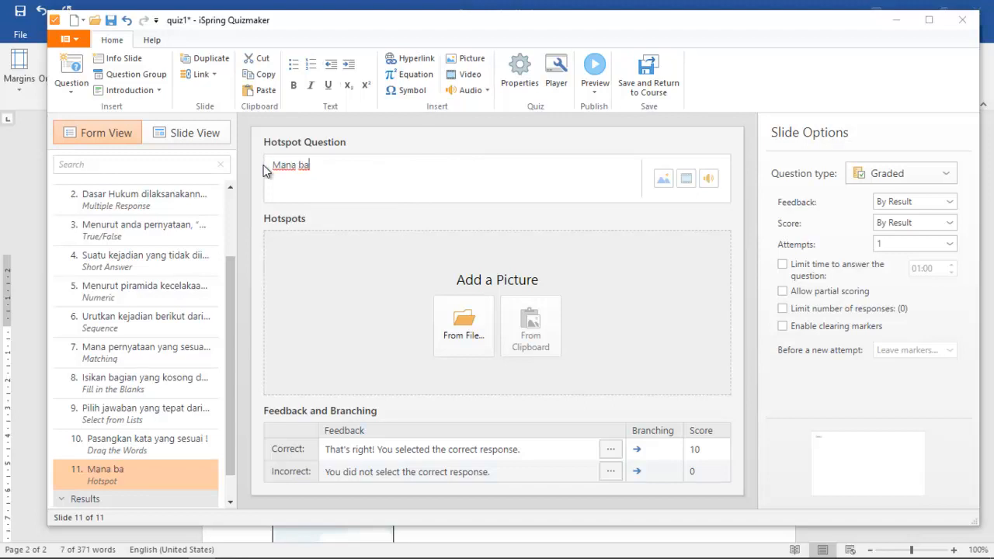
type("gian yang ")
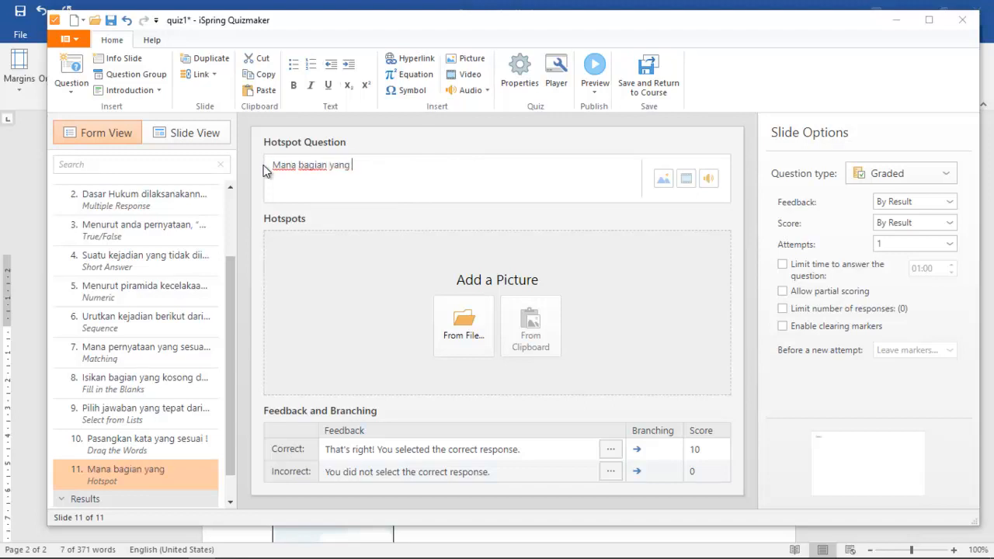
type("dapat berpotensi mengakiba")
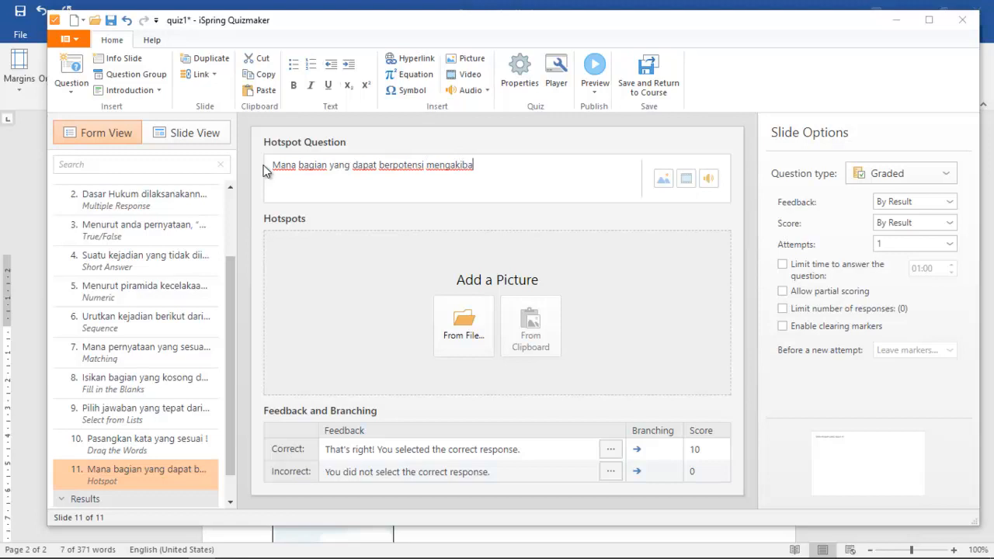
type("tkan kecek")
type("akaan ?")
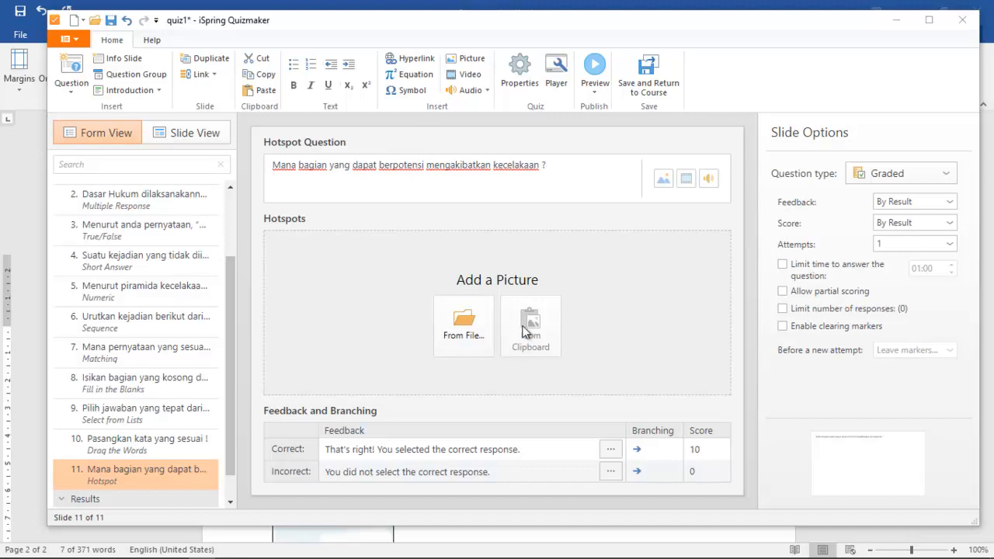
Copy the crane picture from the Word document into question 11 and draw an oval hotspot over the two workers' heads
mouse_move(326, 556)
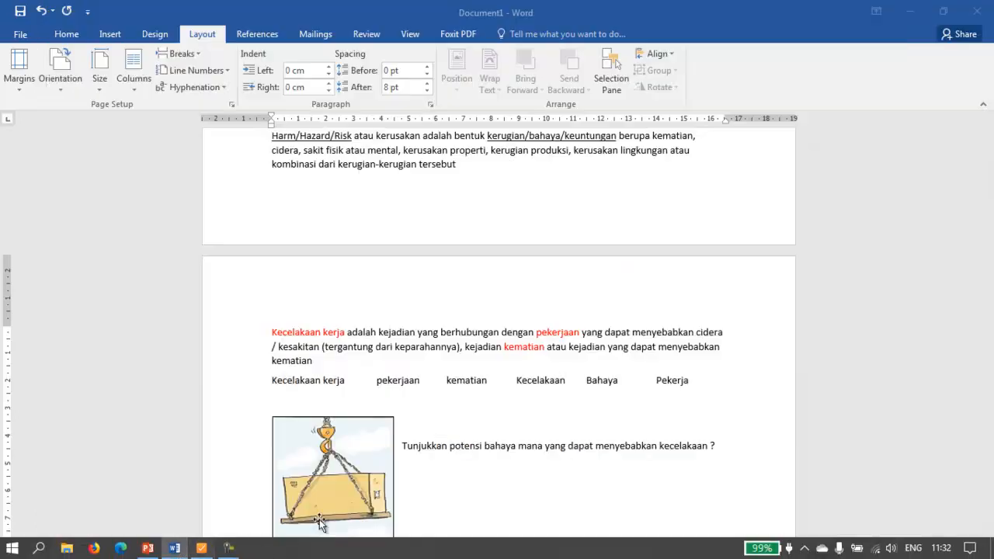
left_click(174, 548)
scroll(421, 418, "down", 3)
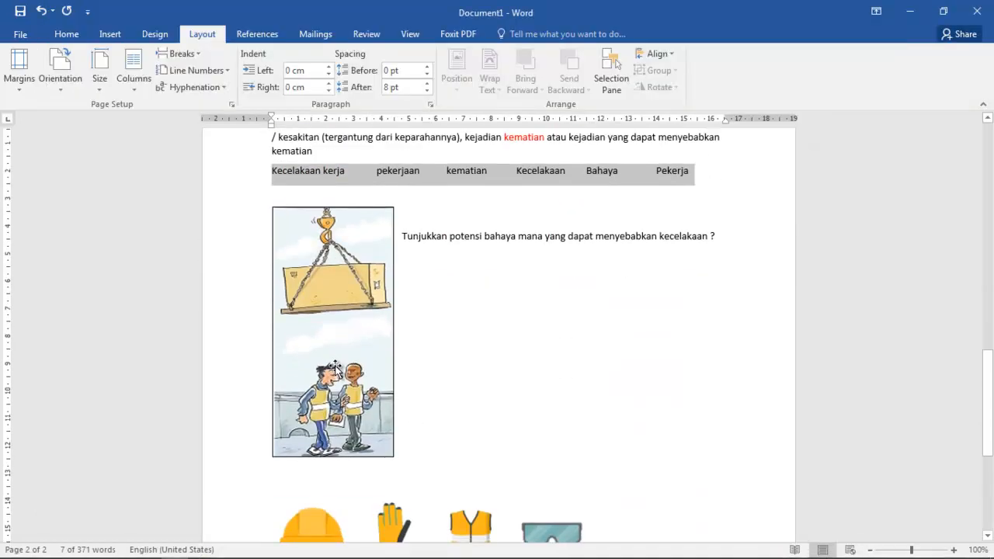
left_click(352, 323)
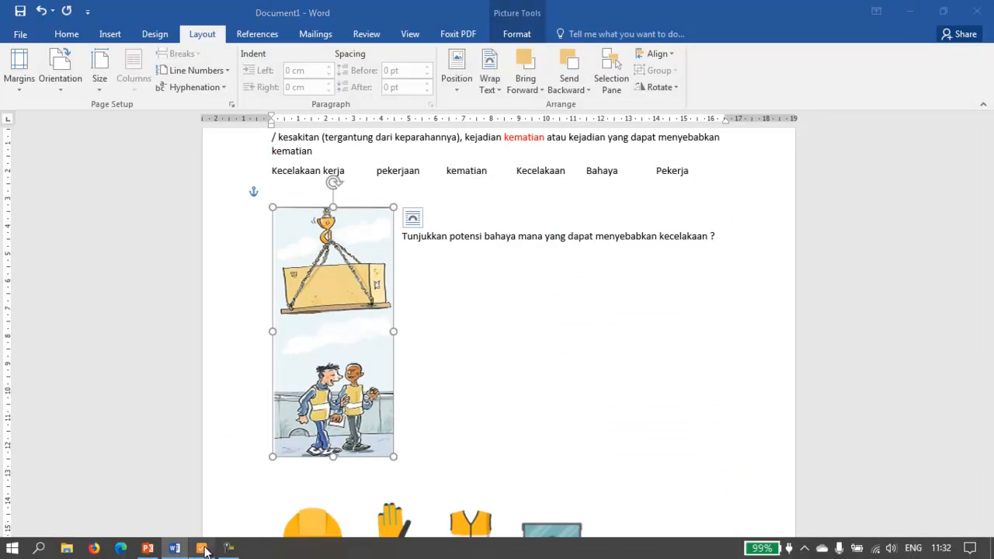
left_click(203, 550)
left_click(531, 326)
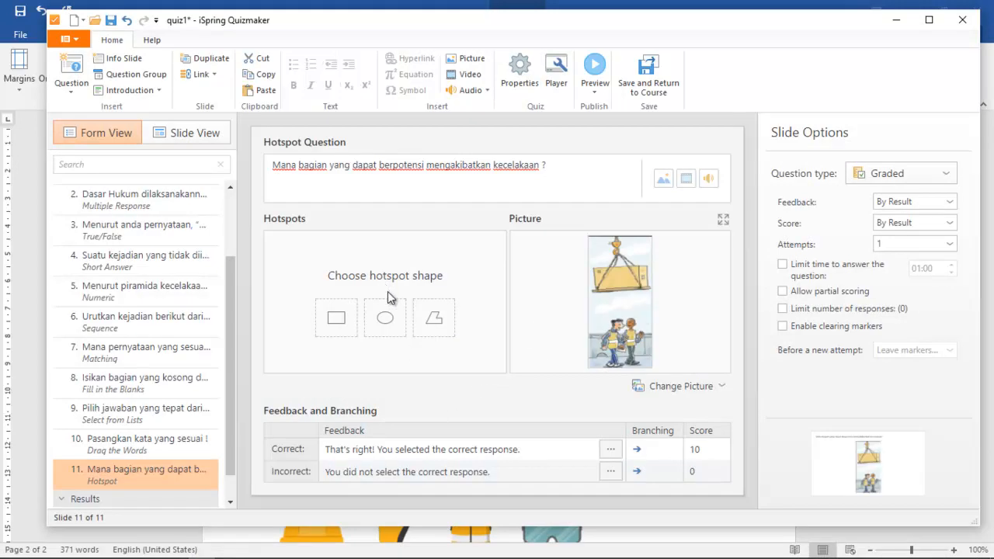
left_click(390, 325)
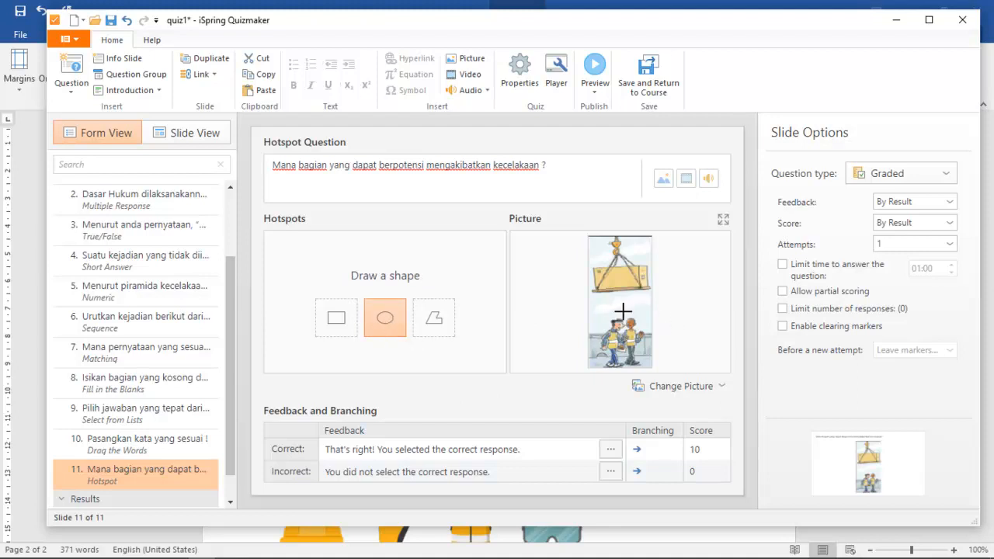
left_click_drag(605, 312, 641, 336)
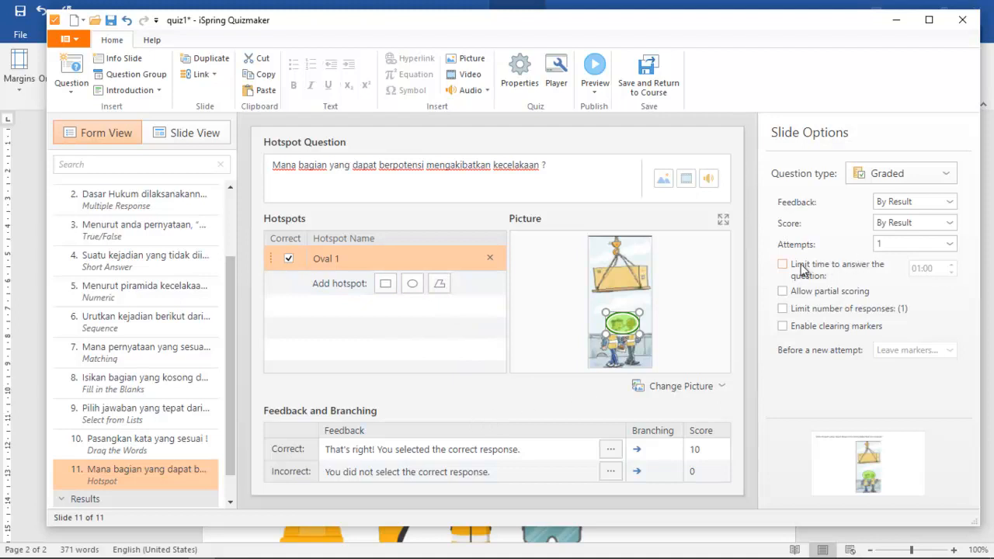
Set question 11's feedback to None and limit the time to answer it to 01:00
left_click(910, 202)
left_click(904, 219)
left_click(805, 269)
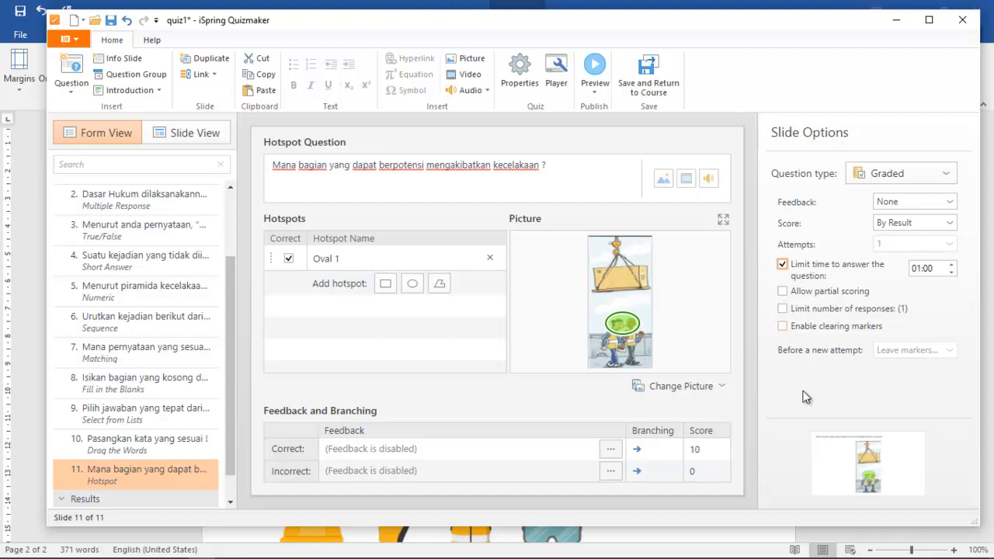
Preview question 11's slide, mark several spots on the picture including the workers' heads and the crane load, submit, and close the preview
left_click(598, 90)
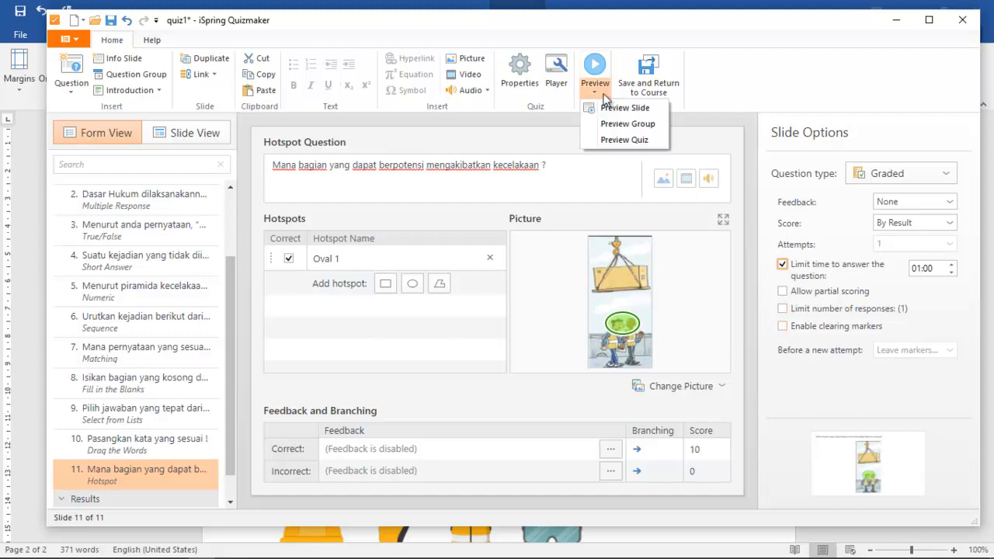
left_click(610, 108)
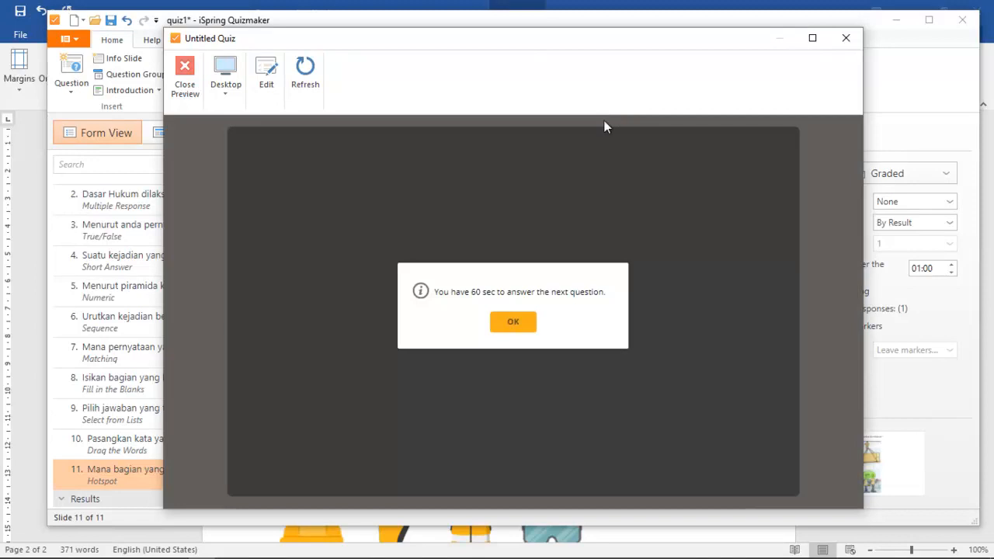
left_click(524, 324)
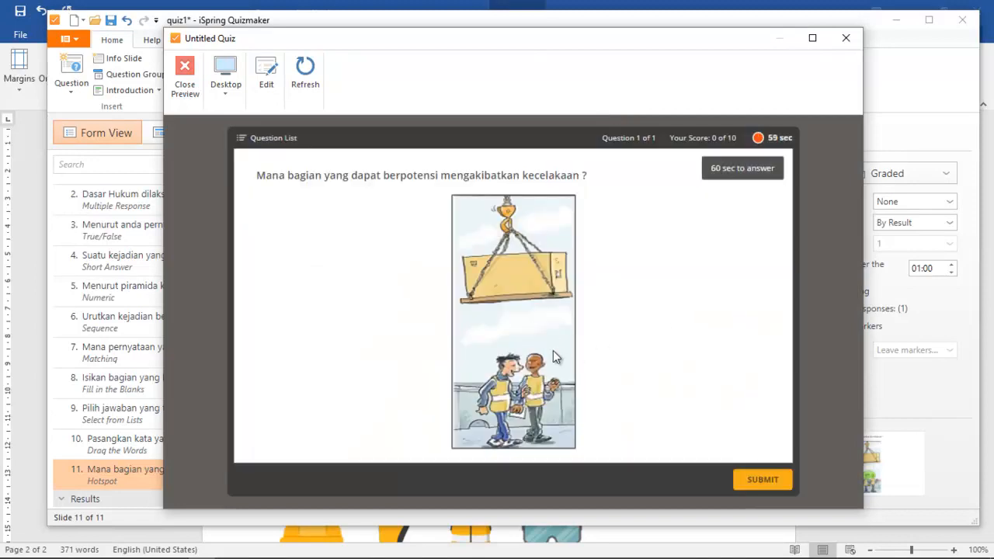
left_click(521, 358)
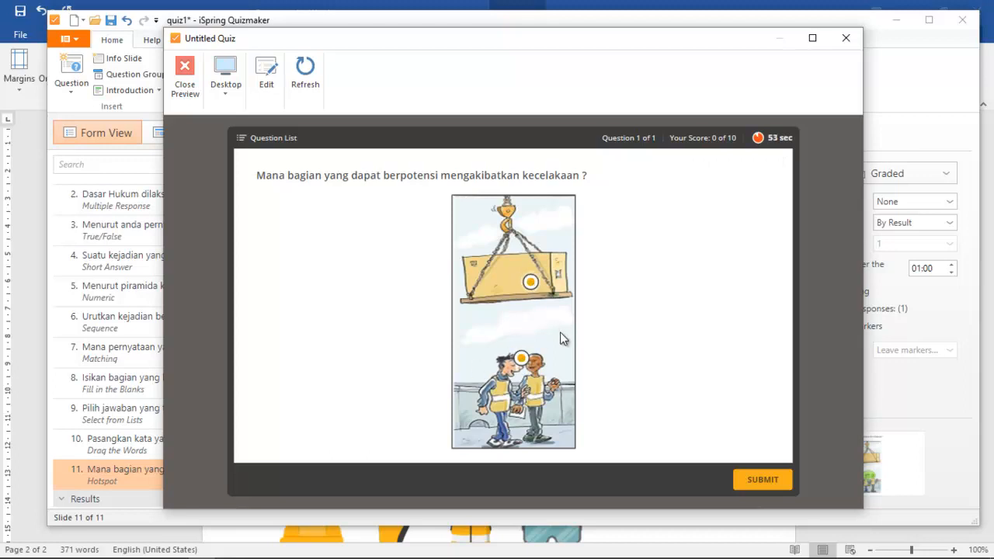
left_click(458, 303)
left_click(761, 479)
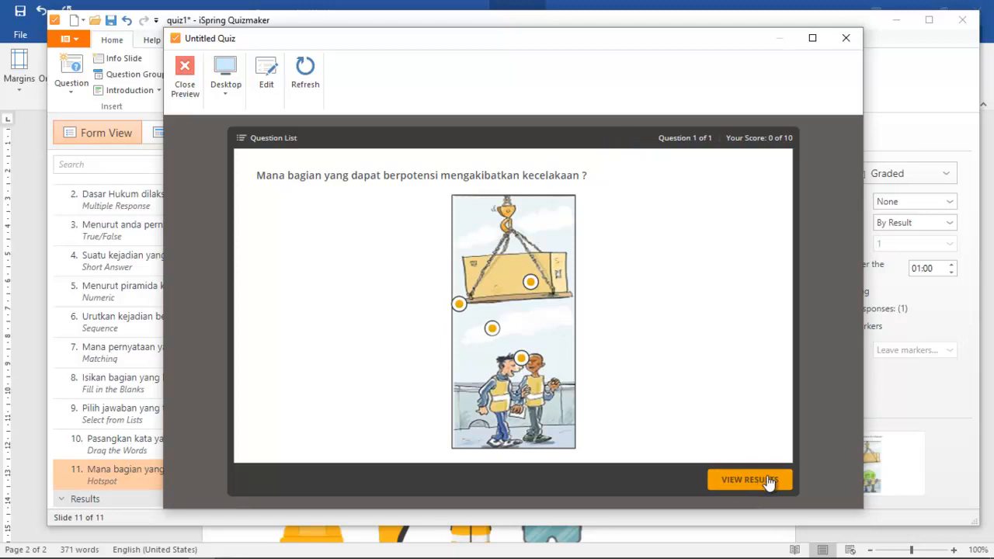
left_click(185, 74)
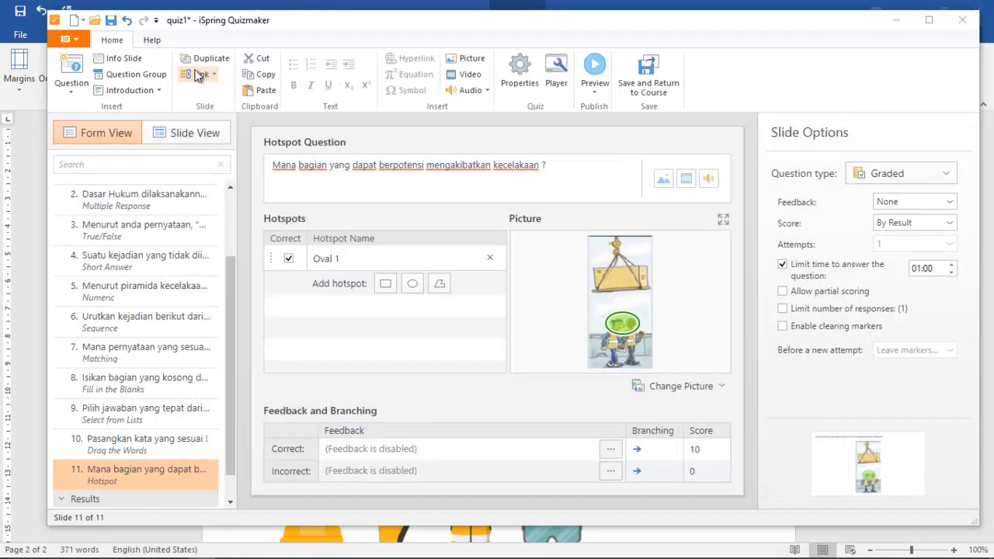
Preview the whole quiz, start it and submit an answer to question 1
left_click(597, 92)
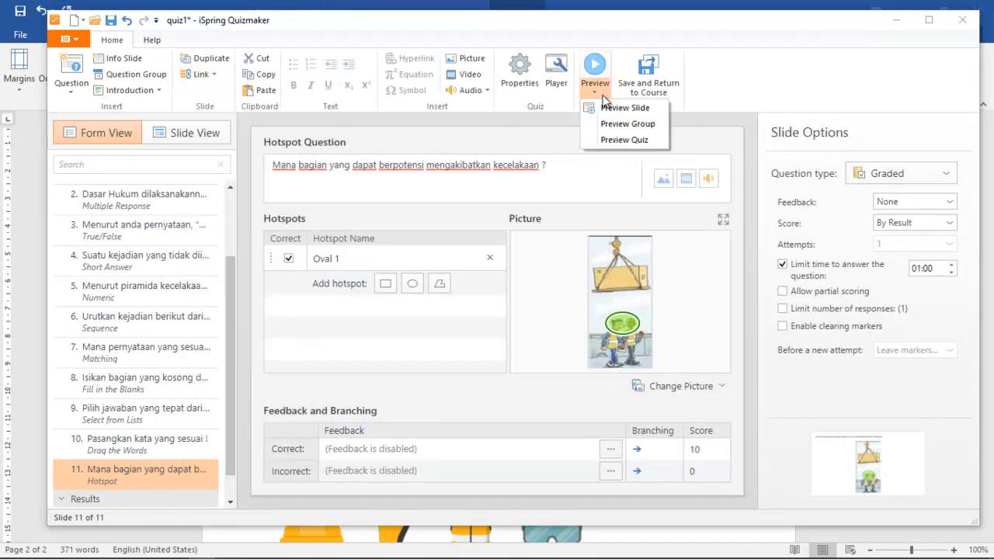
left_click(602, 63)
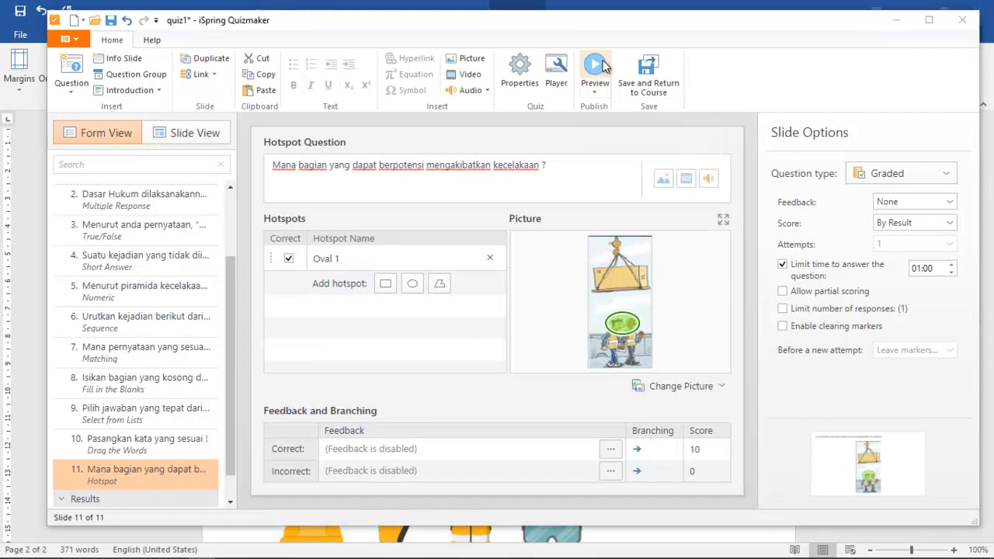
left_click(601, 66)
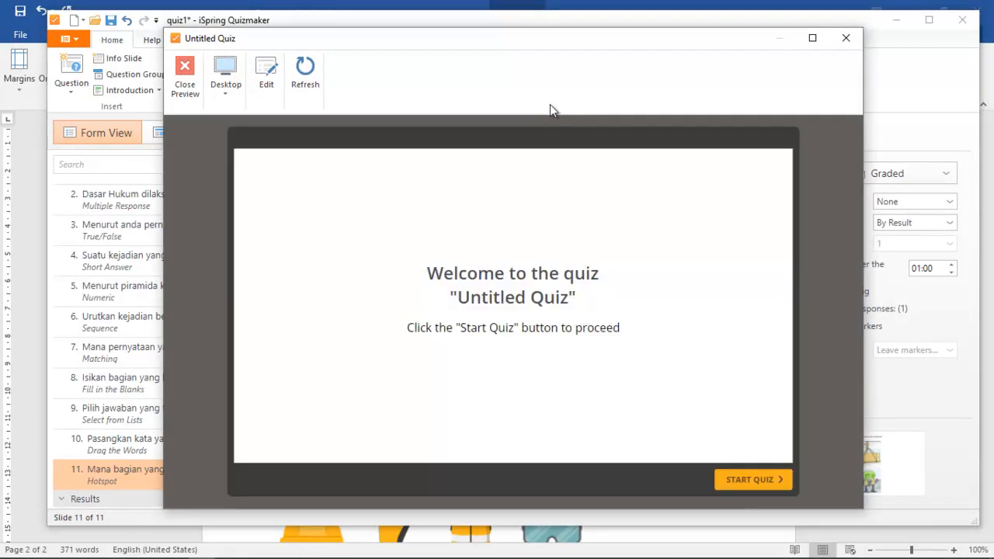
left_click(747, 480)
left_click(301, 319)
left_click(761, 475)
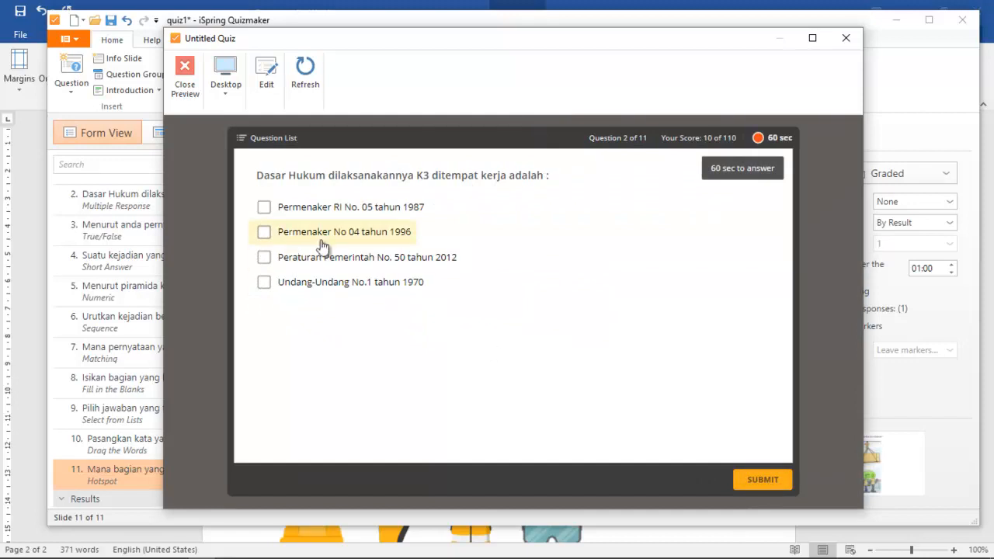
Submit "Undang-Undang No.1 tahun 1970" and "Peraturan Pemerintah No. 50 tahun 2012" for question 2, and "Benar" for question 3
left_click(264, 283)
left_click(264, 257)
left_click(760, 479)
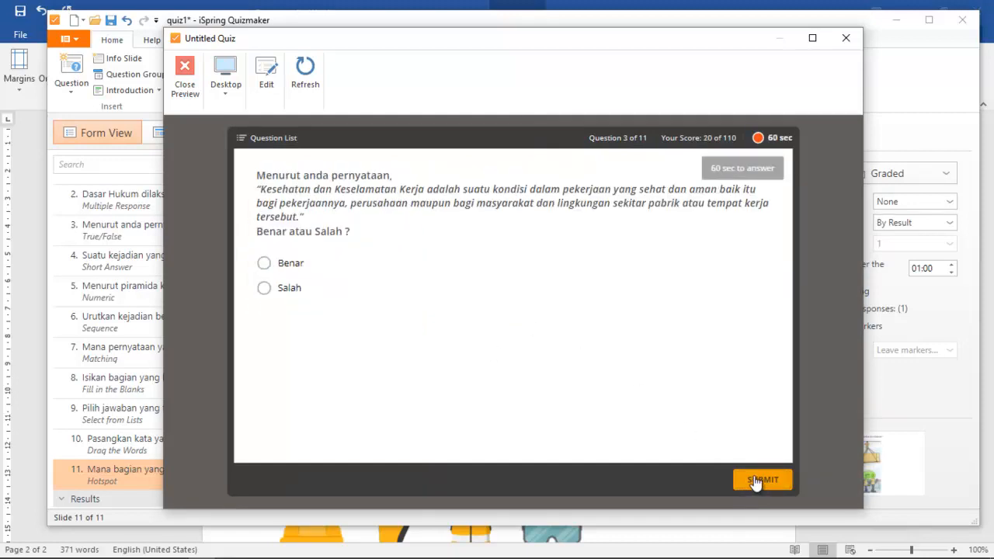
left_click(264, 263)
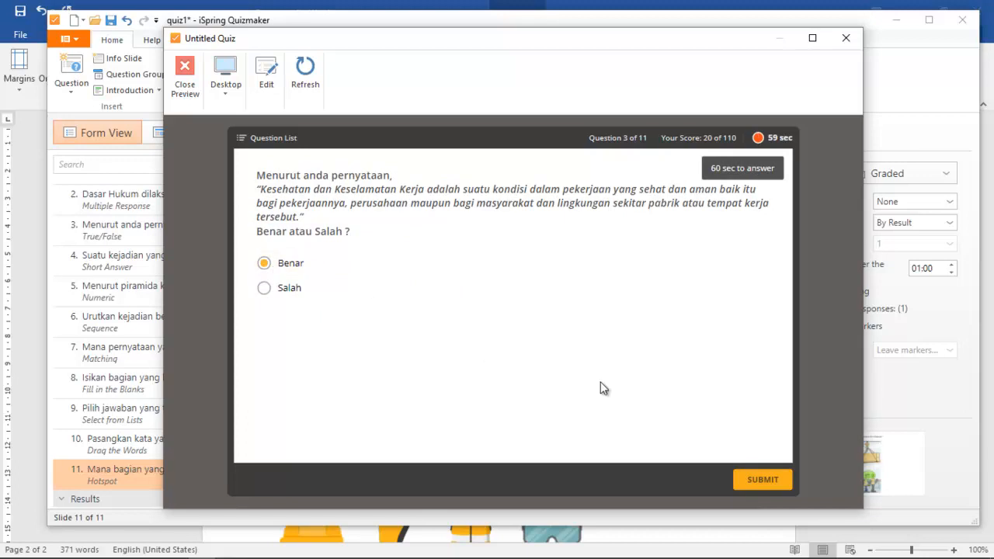
left_click(763, 479)
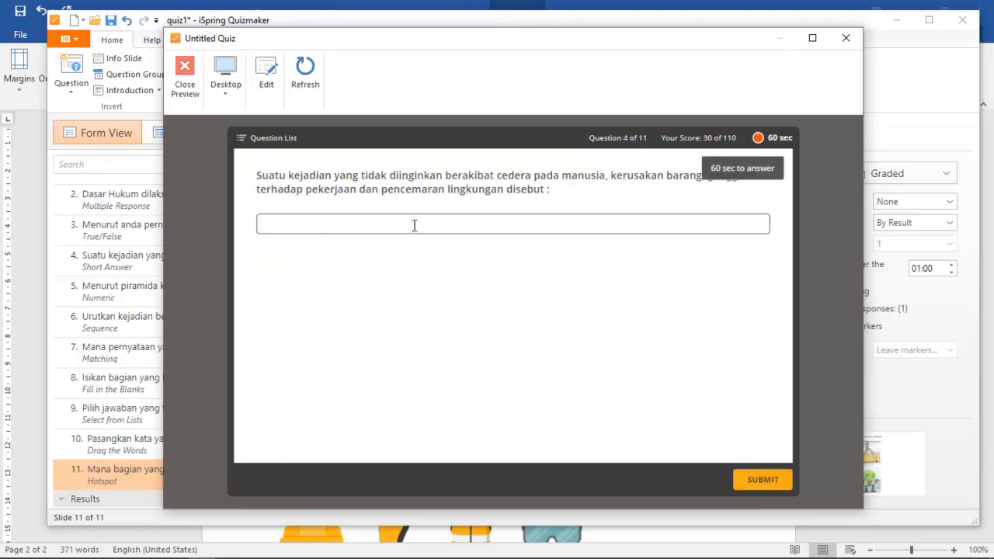
Answer question 4 with "accident" and submit an answer to the numeric question 5
type("accident")
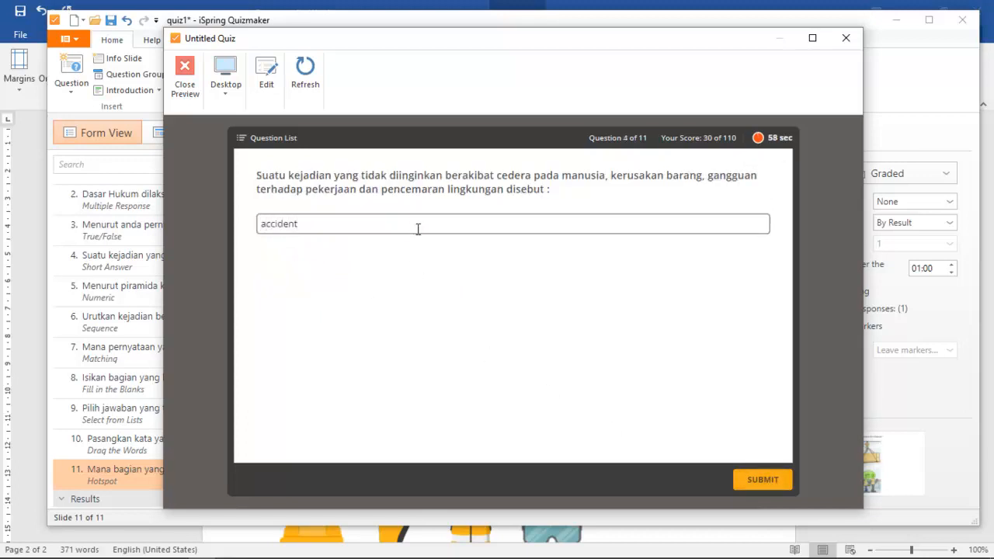
left_click(762, 479)
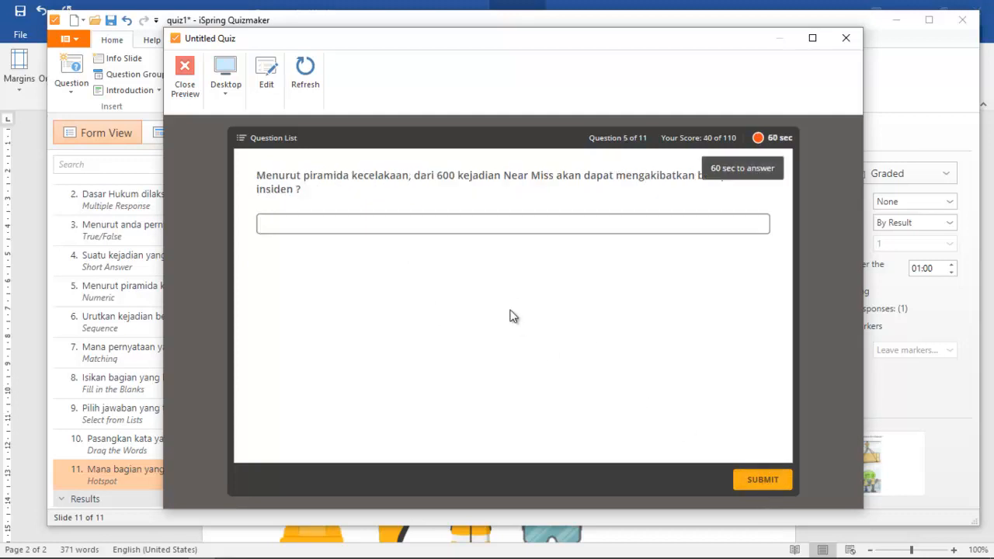
left_click(758, 479)
Move "Unsafe condition" to first place and "Unsafe action" to second in question 6's sequence, and submit it
left_click_drag(332, 303, 339, 230)
left_click_drag(344, 330, 348, 264)
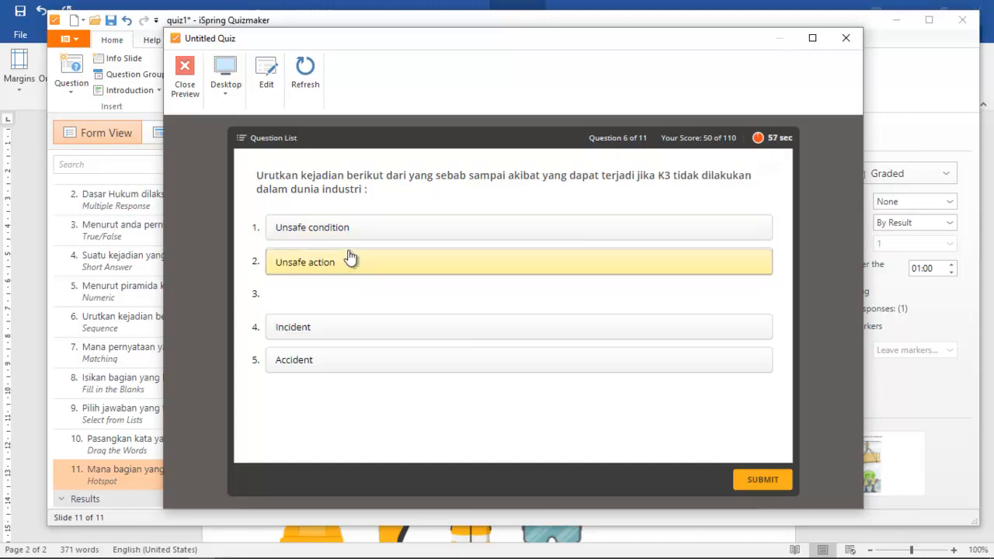
left_click(752, 487)
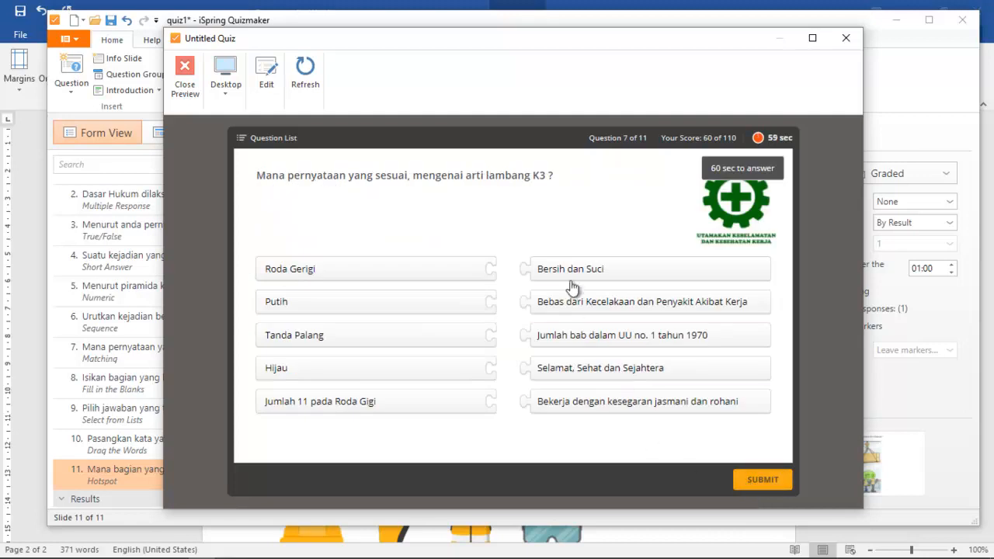
Match the five K3 symbol elements in question 7 with their meanings, such as "Putih" with "Bersih dan Suci", and submit the answer
left_click_drag(577, 278, 545, 307)
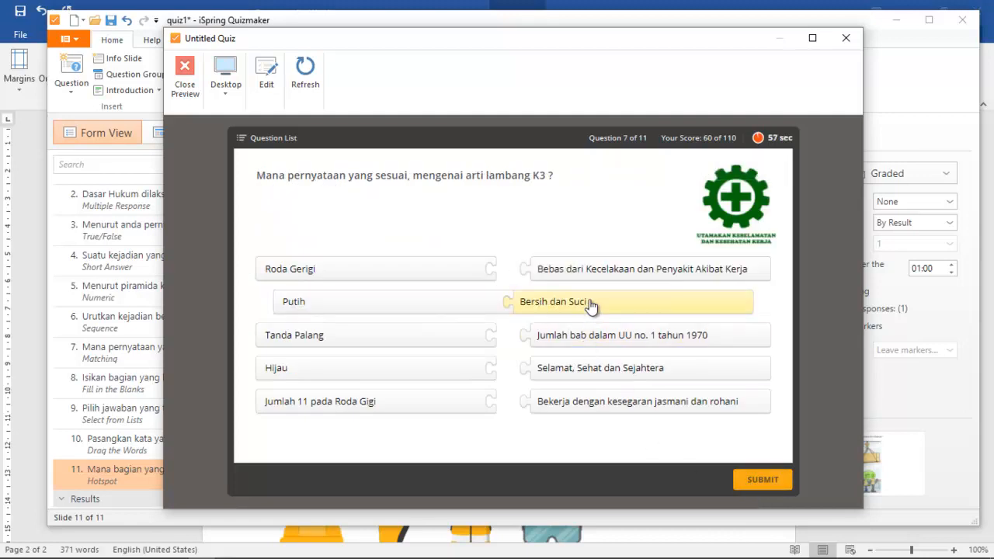
left_click_drag(594, 278, 559, 349)
left_click_drag(595, 377, 576, 372)
left_click_drag(609, 410, 590, 272)
left_click_drag(599, 406, 578, 407)
left_click(757, 483)
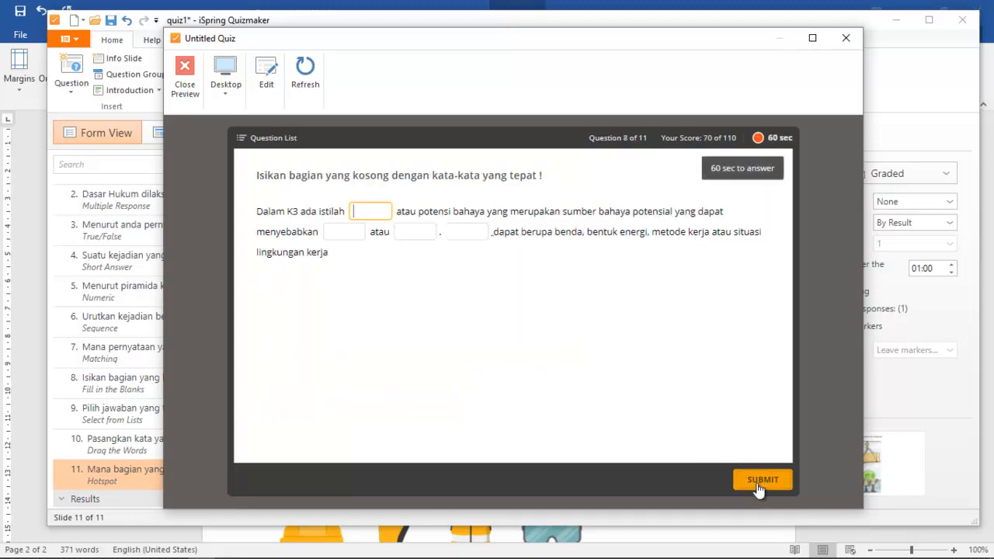
Fill question 8's blanks with "hazard", "kecelakaan", "kerugian" and "hazard", and submit the answer
left_click(374, 215)
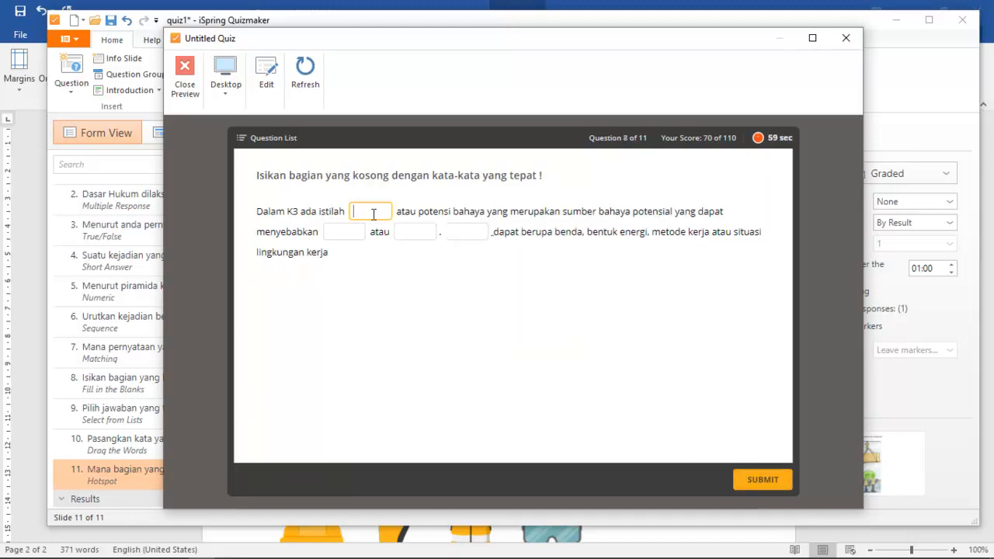
type("hazard")
left_click(358, 233)
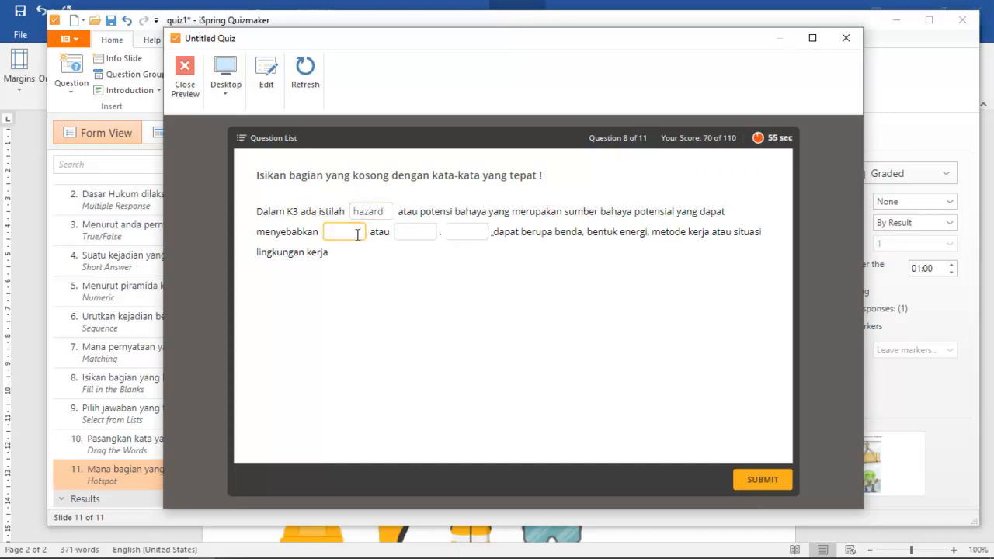
type("kecelakaan")
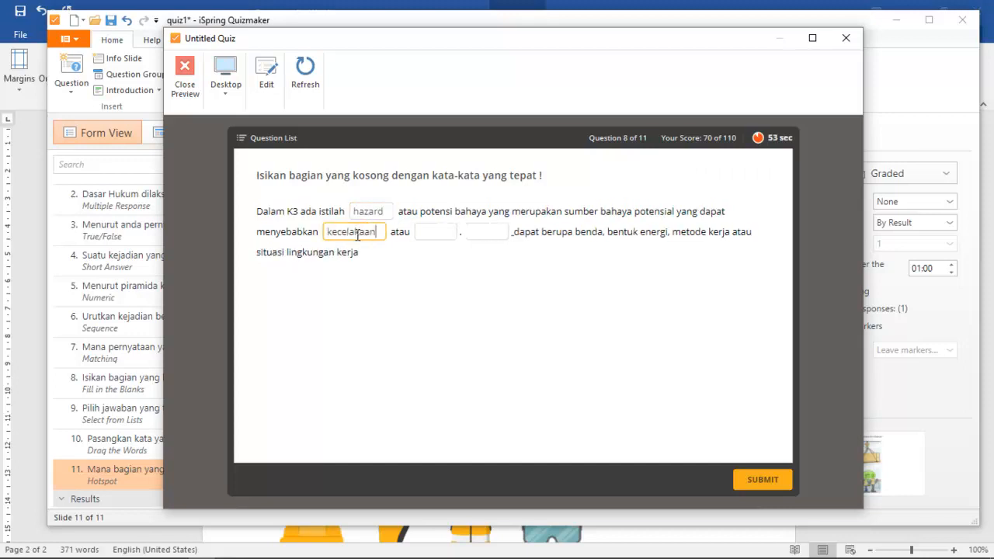
left_click(437, 230)
type("kerugian")
left_click(481, 233)
type("Bazard")
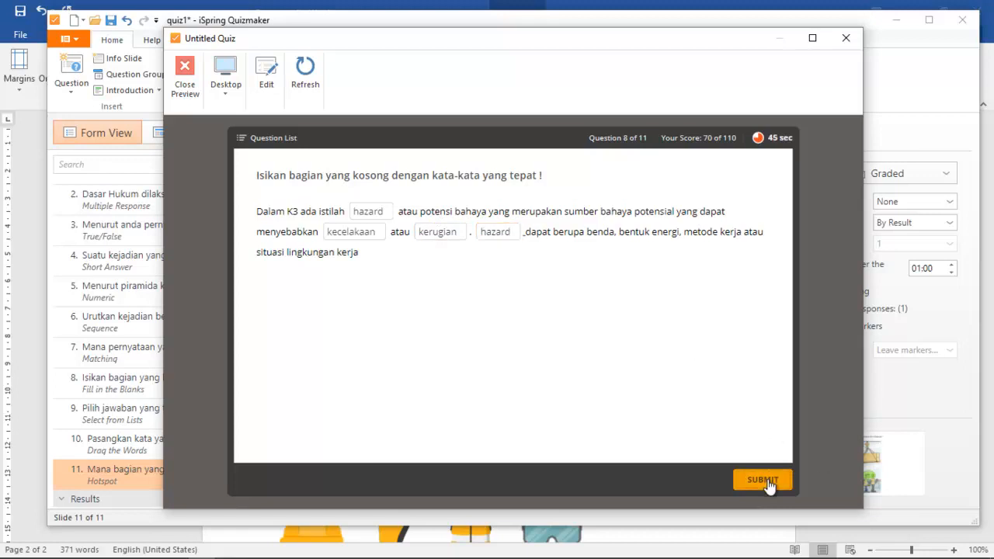
left_click(762, 479)
Choose "Harm" and "kerugian" for the two lists in question 9, and submit the answer
left_click(315, 212)
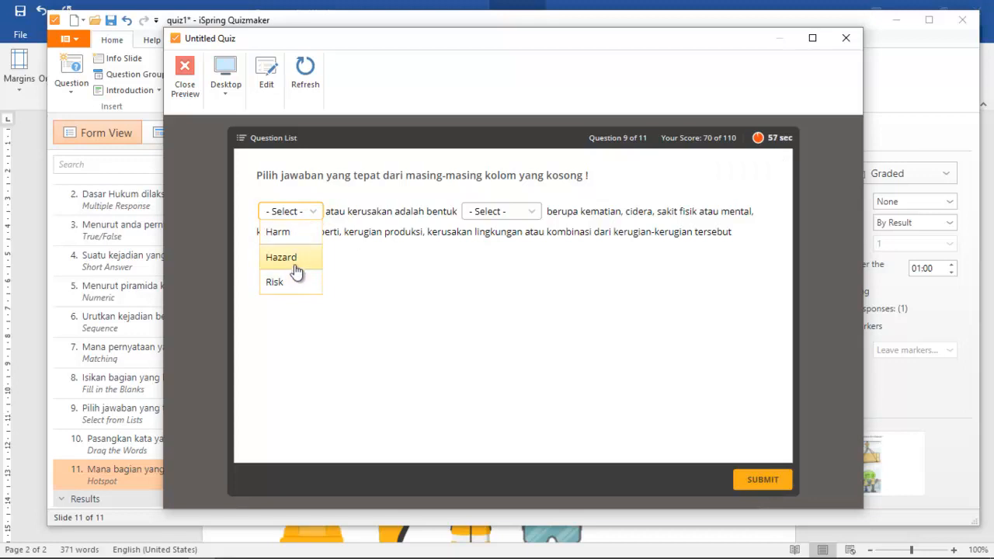
left_click(473, 214)
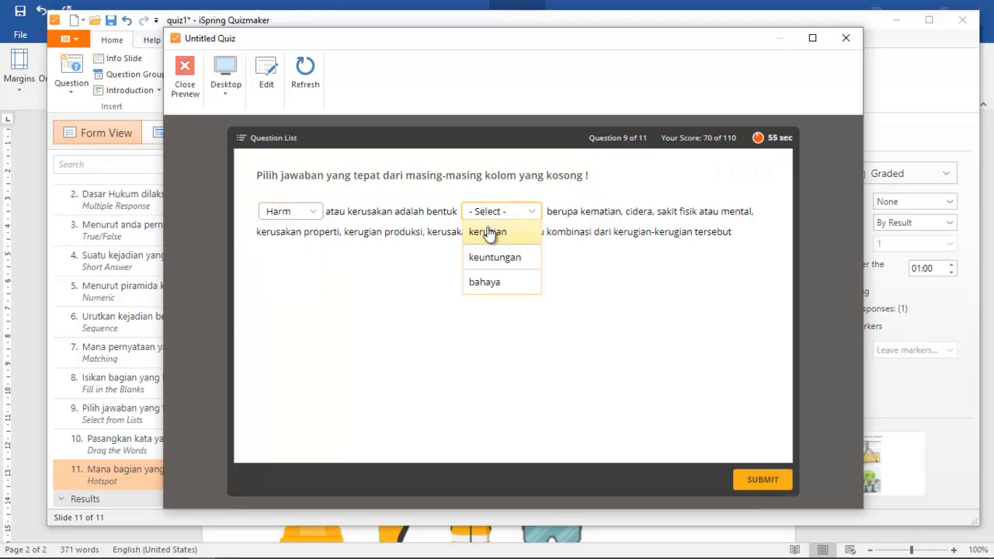
left_click(507, 233)
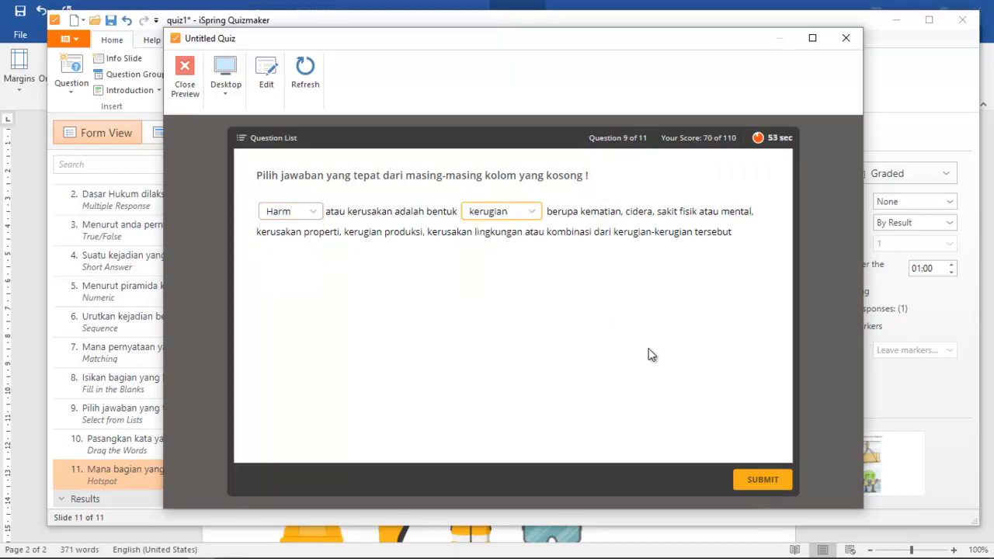
left_click(764, 481)
left_click(764, 481)
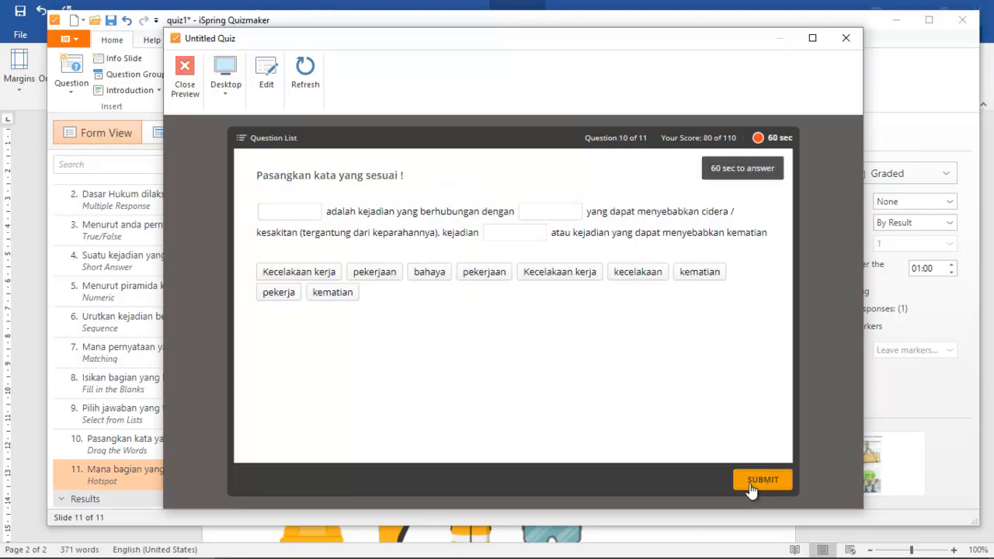
Place "Kecelakaan kerja", "pekerjaan" and "kematian" in question 10's three gaps in that order, and submit the answer
left_click_drag(321, 278, 299, 213)
left_click_drag(375, 272, 599, 207)
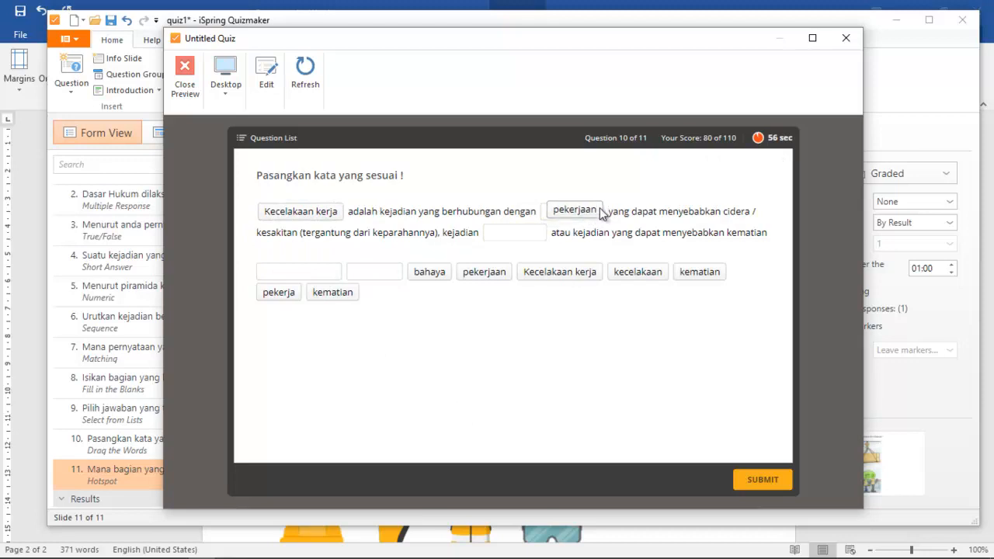
left_click_drag(681, 279, 535, 229)
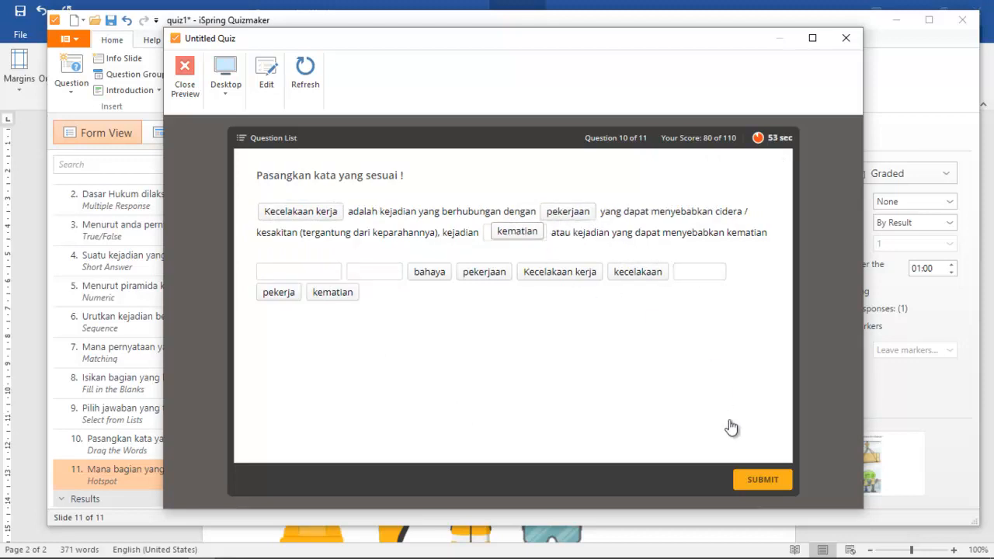
left_click(762, 481)
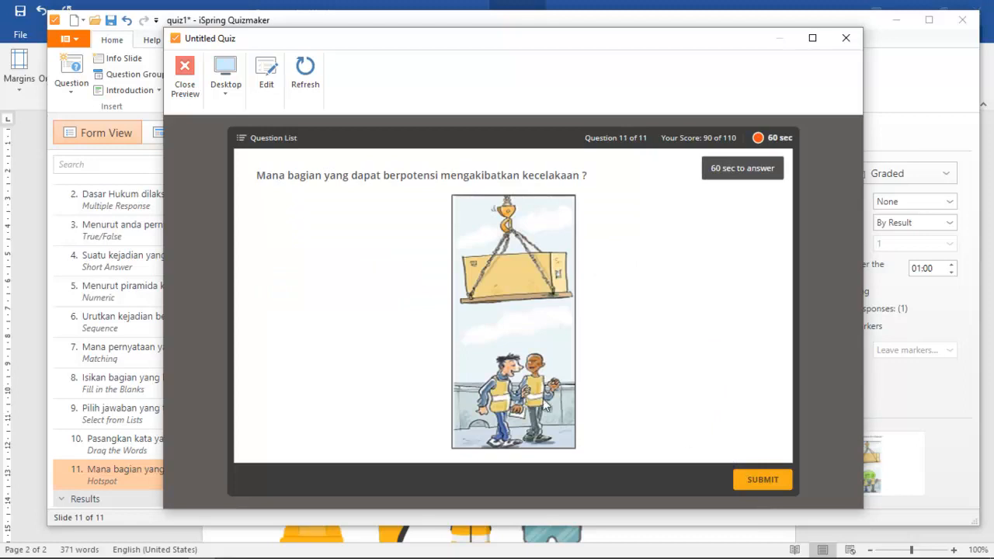
Answer question 11 by marking the two workers' heads in the picture, and close the finished quiz preview
left_click(522, 354)
left_click(763, 481)
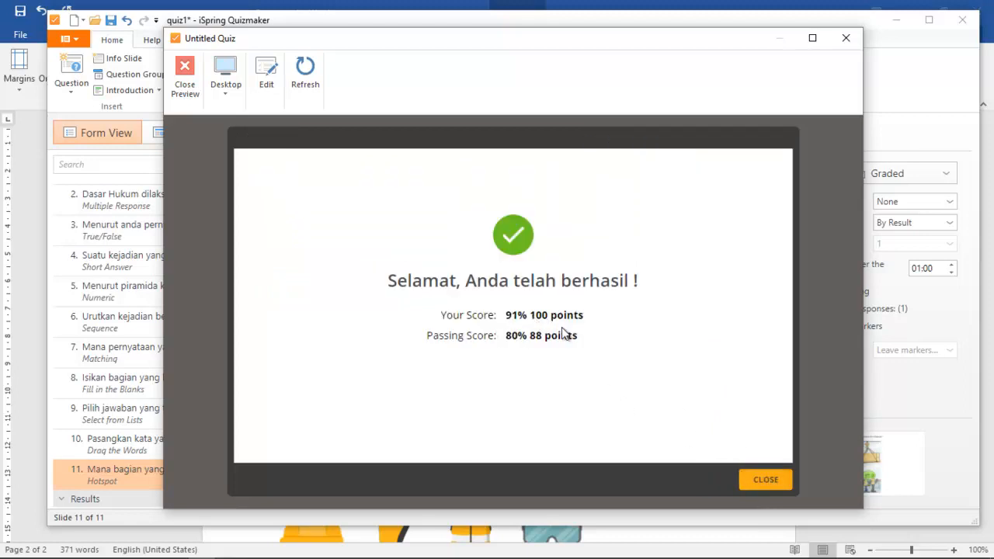
left_click(762, 481)
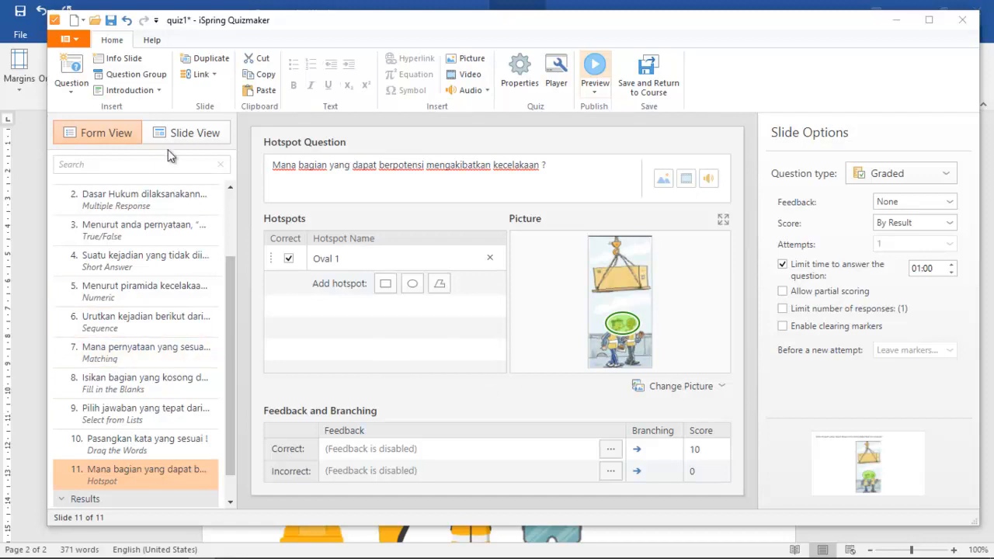
Add a graded Drag and Drop question after the hotspot question and proceed to its slide for adding shapes
left_click(74, 92)
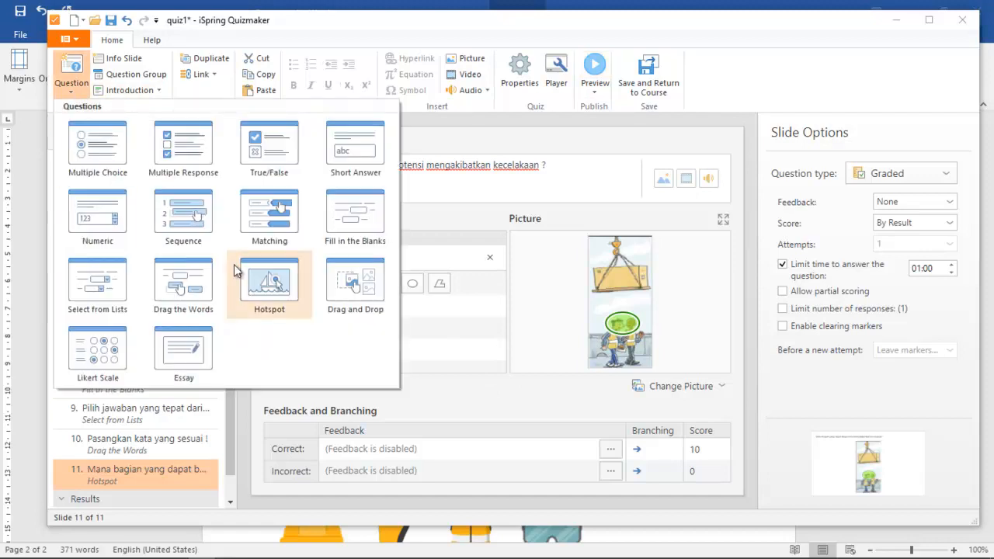
left_click(367, 285)
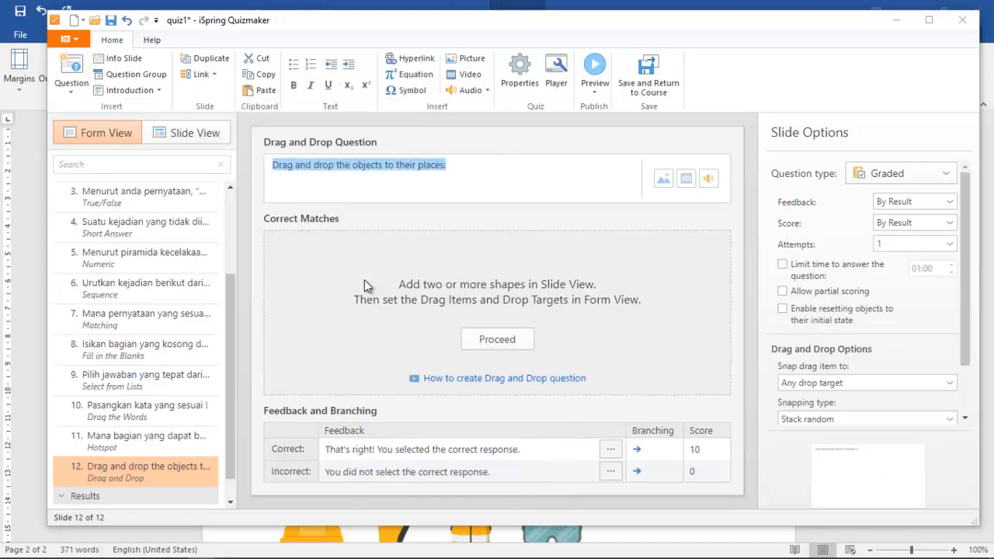
left_click(508, 340)
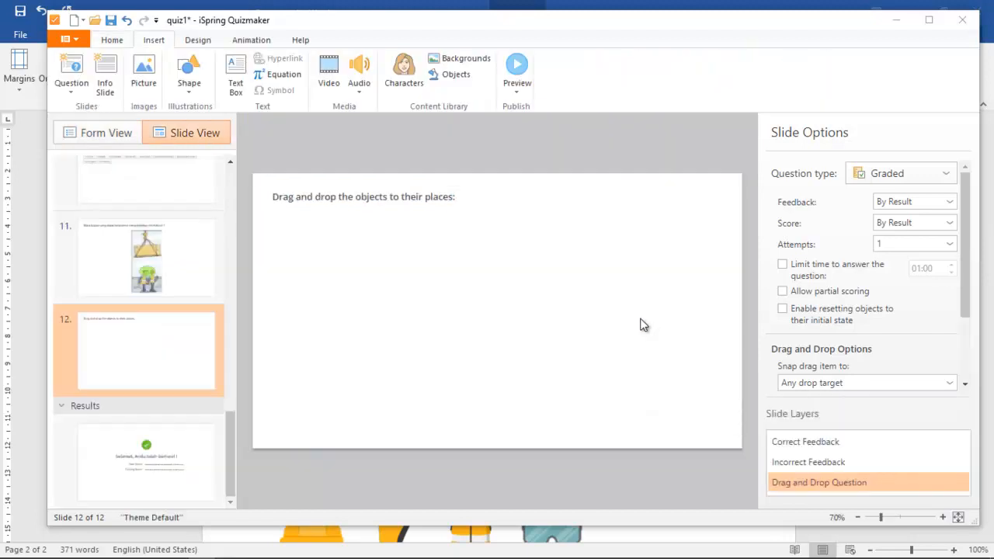
Check the source pictures in the Word document and paste the copied hanging-load picture onto slide 12 in Quizmaker
key("alt+Tab")
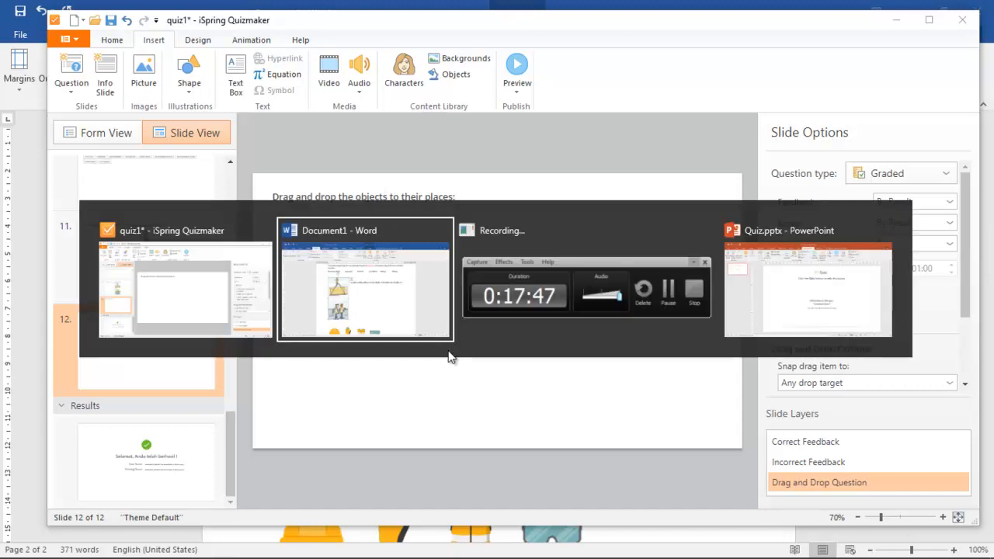
scroll(449, 353, "down", 1)
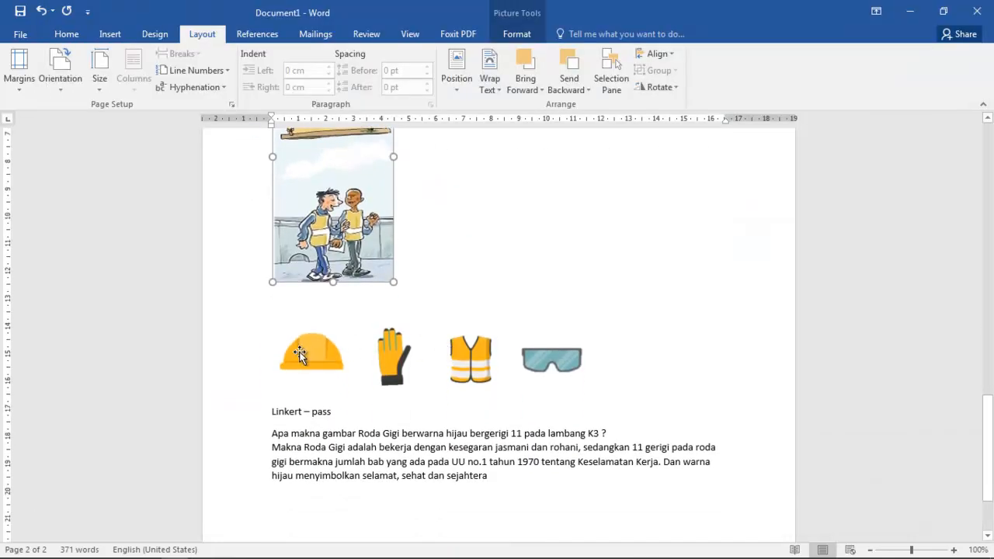
key("alt+Tab")
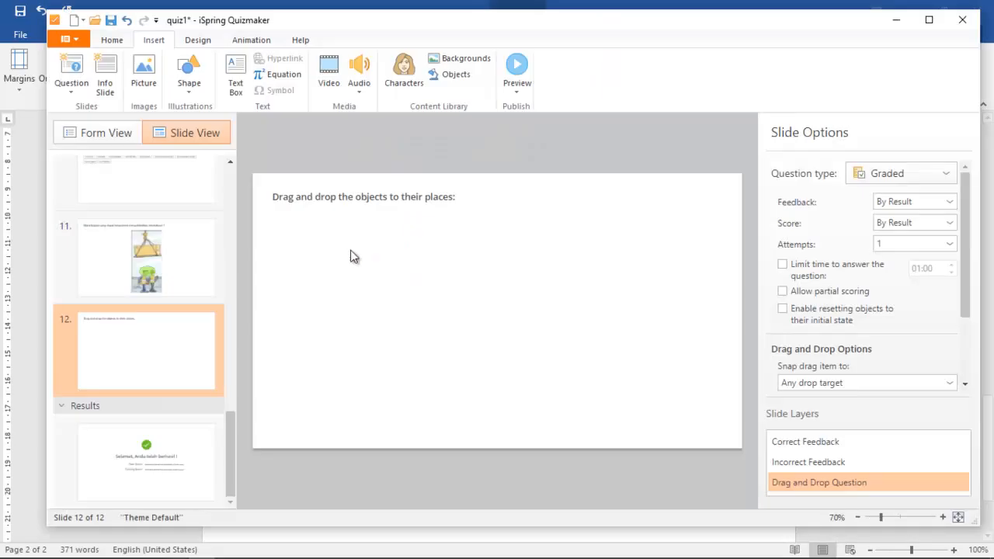
key("ctrl+v")
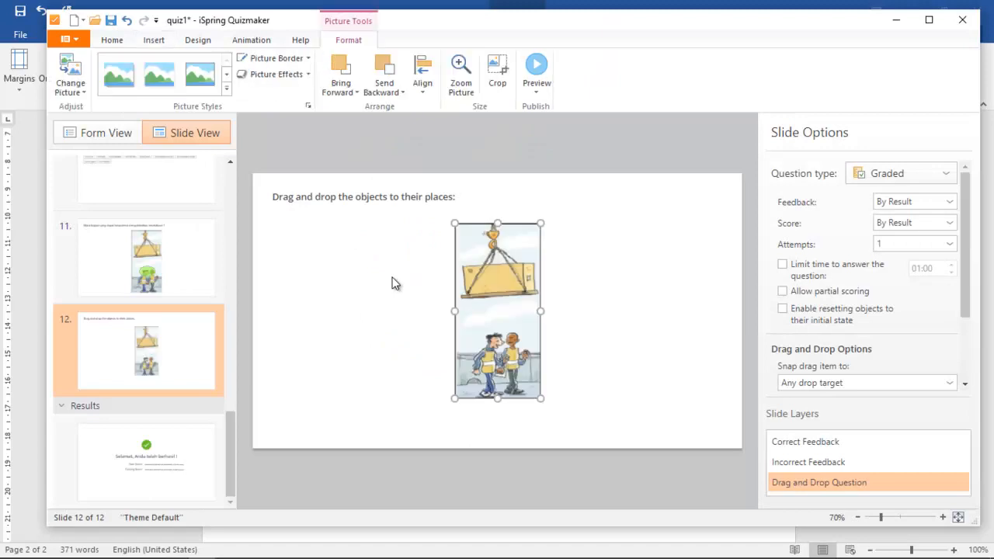
Copy the yellow helmet and the glove pictures one by one from the Word document onto slide 12 in Quizmaker
key("alt+Tab")
left_click(326, 356)
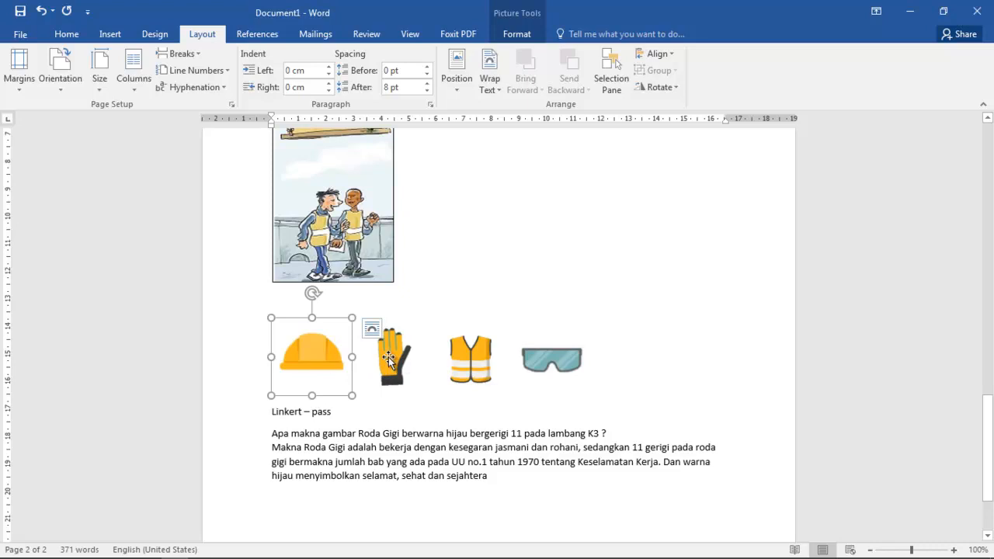
key("alt+Tab")
left_click(591, 324)
key("alt+Tab")
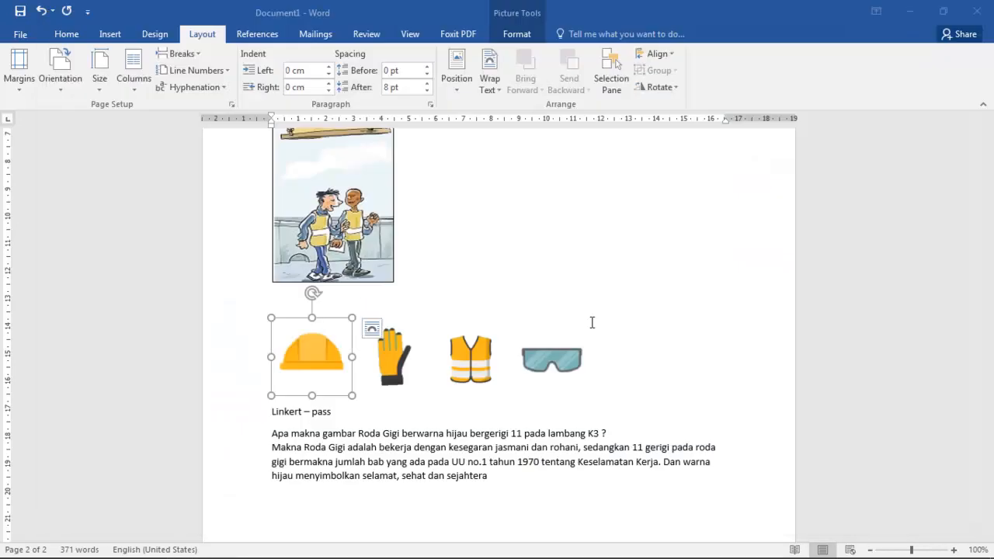
left_click(394, 359)
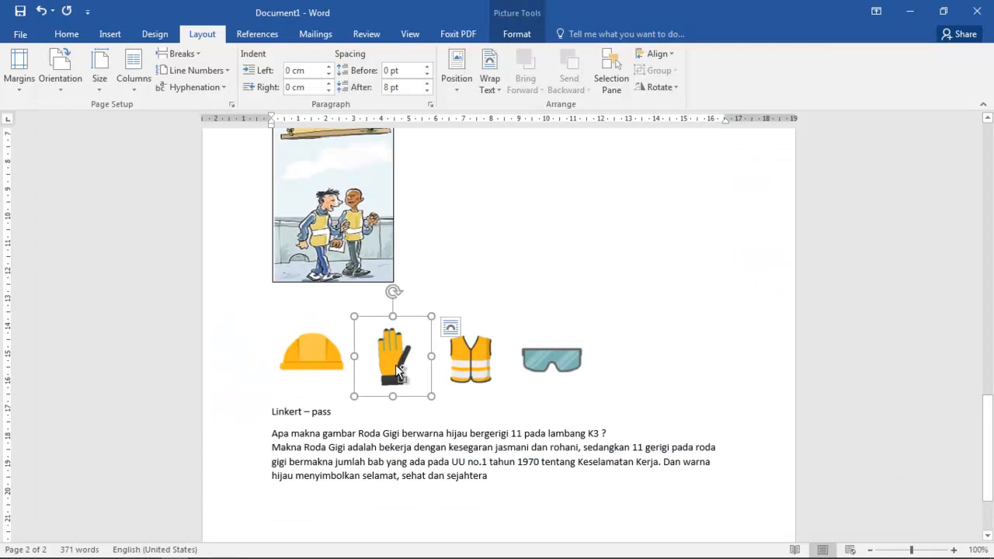
key("alt+Tab")
left_click(622, 320)
key("ctrl+v")
Copy the safety vest and the goggles pictures one by one from the Word document onto slide 12 in Quizmaker
key("alt+Tab")
left_click(466, 359)
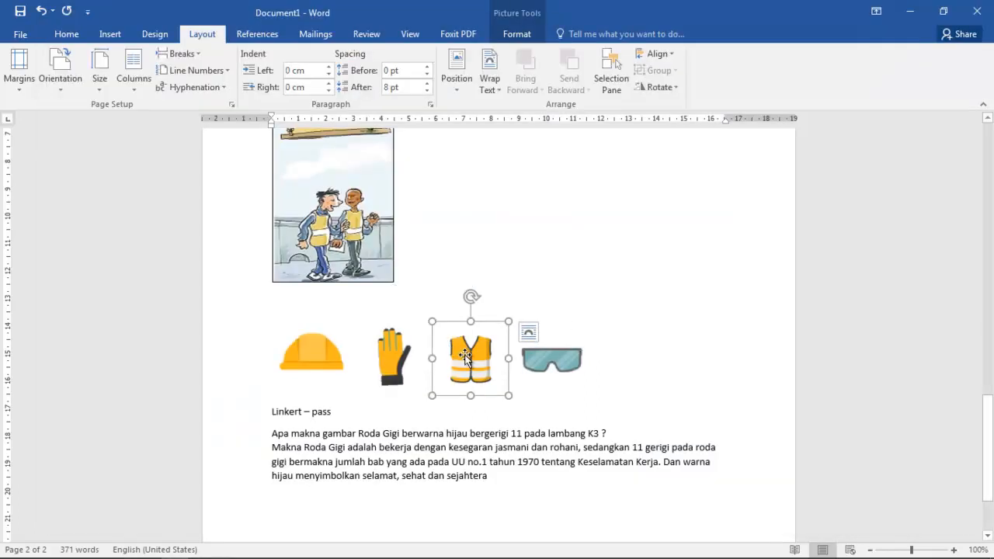
key("alt+Tab")
left_click(590, 327)
key("ctrl+v")
key("alt+Tab")
left_click(557, 363)
key("ctrl+c")
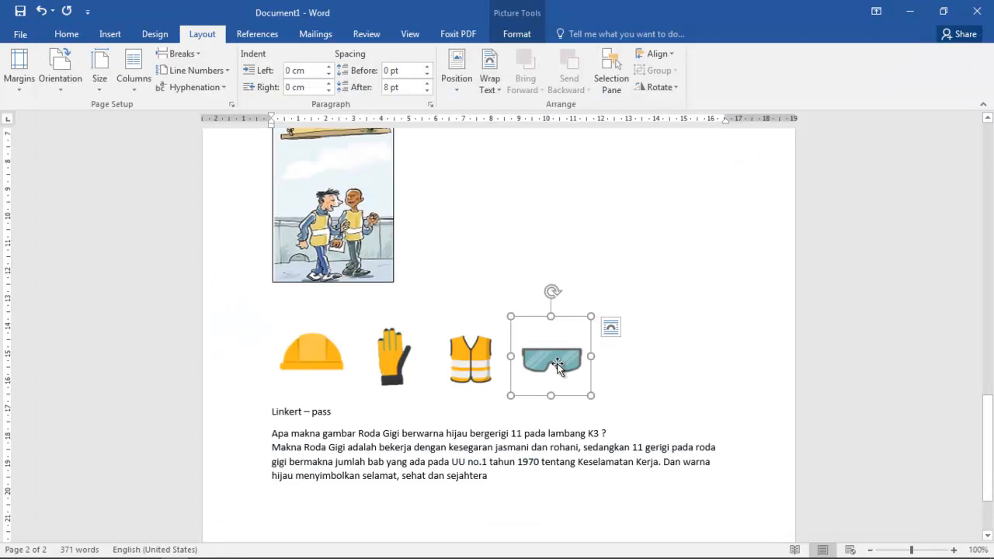
key("alt+Tab")
key("ctrl+v")
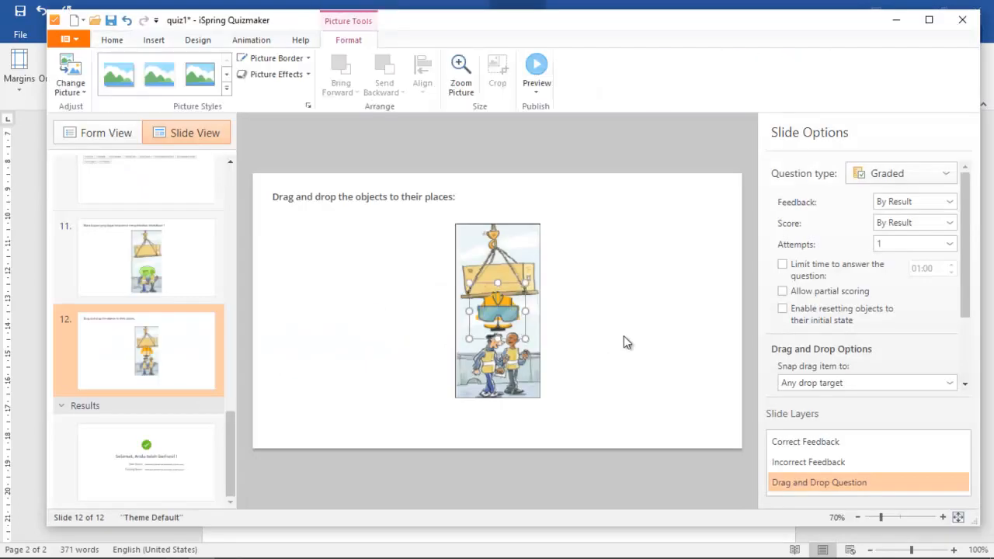
Spread the helmet, goggles, glove and vest over the slide's right half, and move the hanging-load picture to its left half and enlarge it
left_click_drag(497, 312, 637, 260)
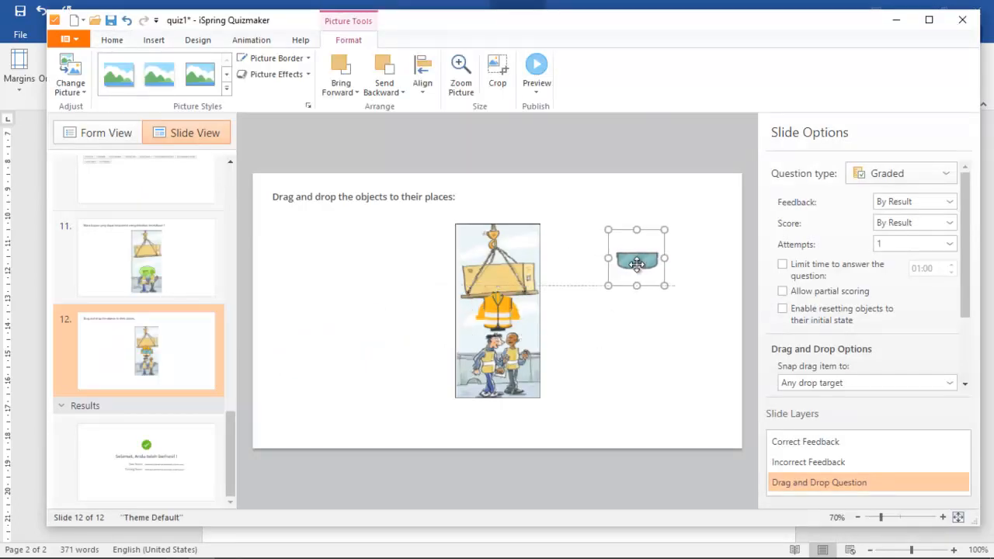
left_click_drag(489, 310, 710, 322)
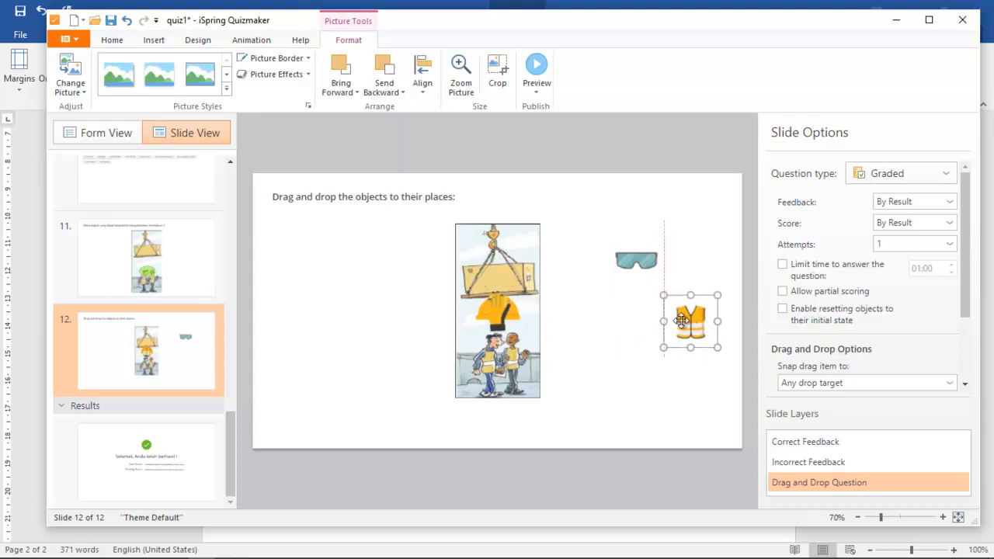
left_click_drag(494, 314, 576, 364)
left_click_drag(697, 329, 697, 362)
left_click_drag(640, 273, 633, 325)
left_click_drag(501, 310, 631, 258)
left_click_drag(497, 310, 354, 311)
left_click_drag(399, 396, 412, 426)
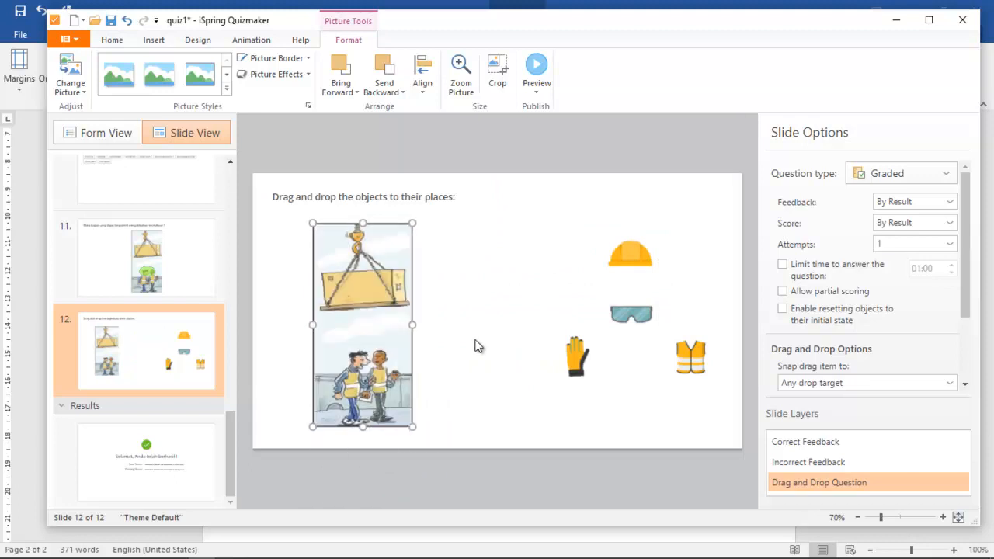
Replace question 12's text in the form with "Mana APD yang harus dipakai agar mengurangi akibat jika terjadi kecelakaan ?"
left_click(110, 134)
left_click(432, 167)
left_click_drag(365, 159, 268, 161)
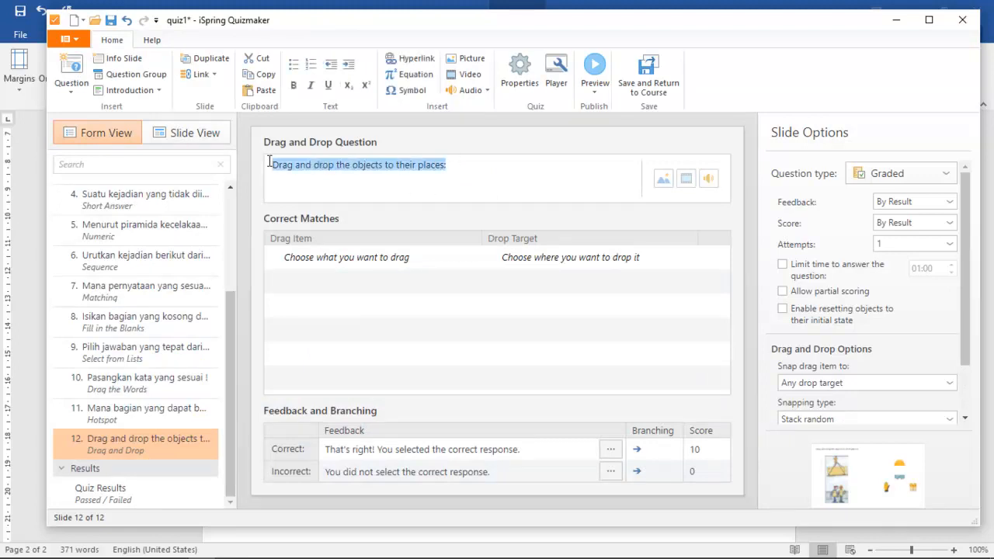
type("Mana A")
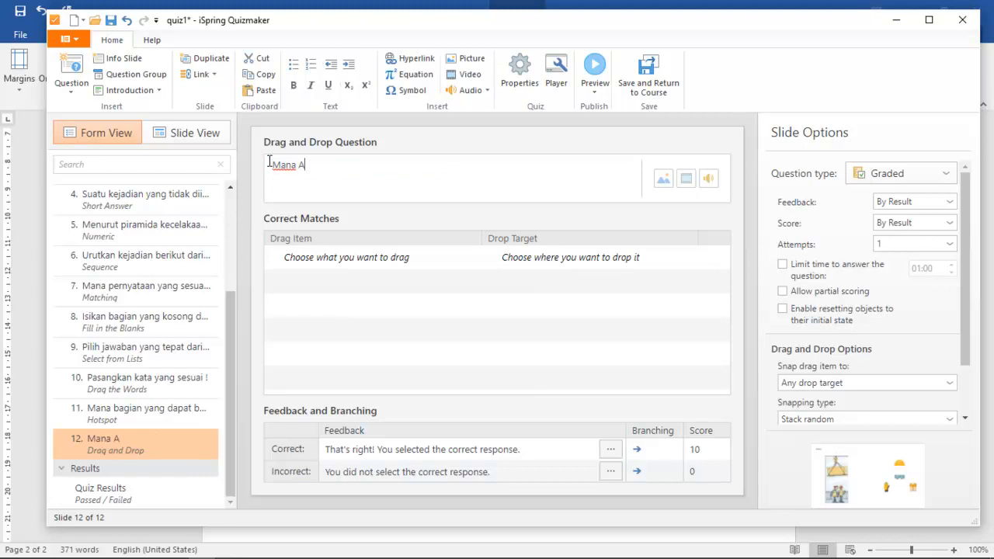
type("PD yang harus dipakai a")
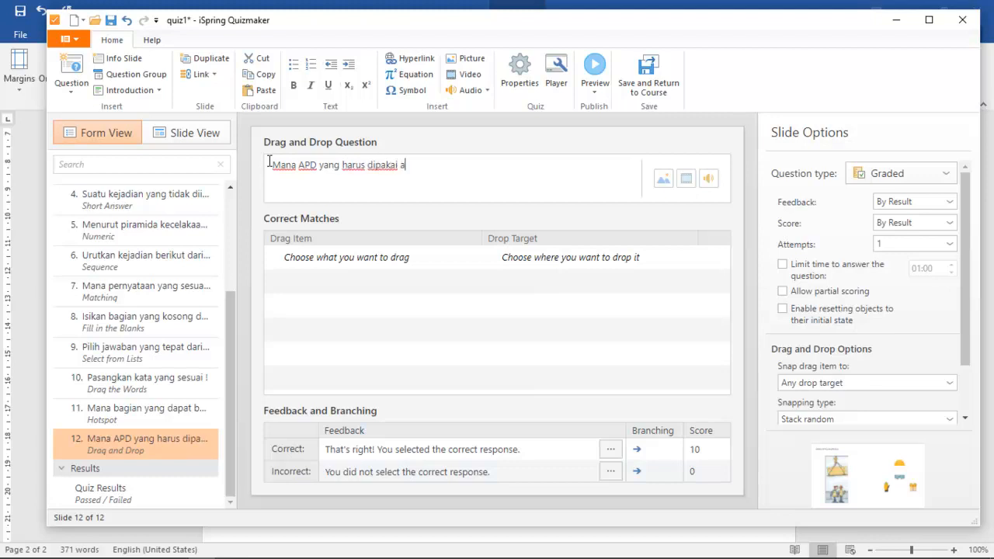
type("gar mengurangi a")
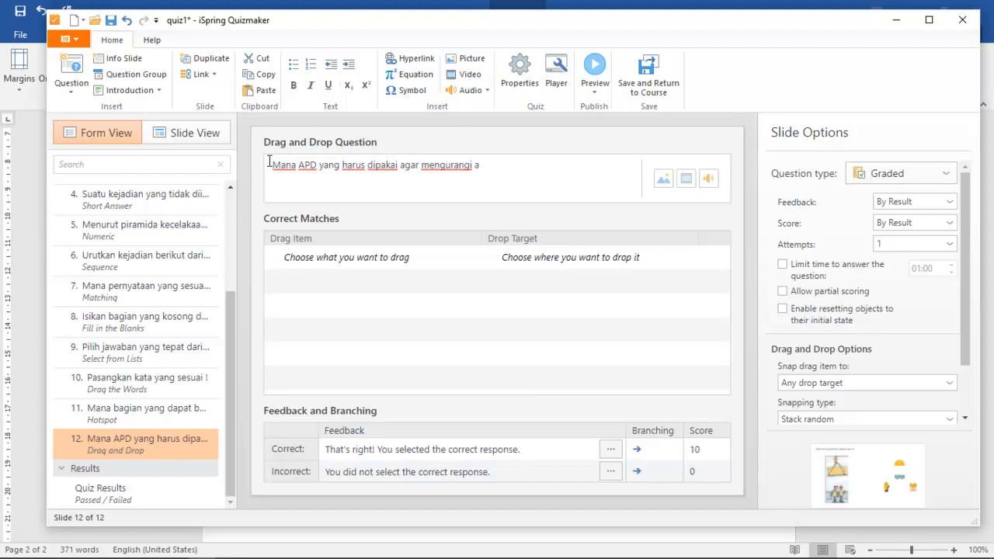
key("BackSpace")
key("BackSpace")
key("BackSpace")
type("ibat jika ada")
key("BackSpace")
key("BackSpace")
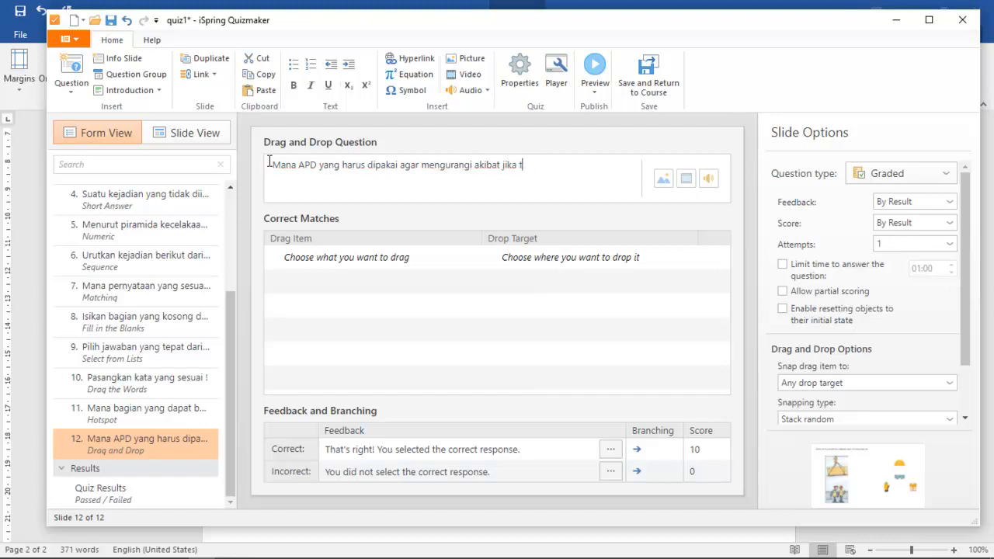
type("terjadi kecelakaan ?")
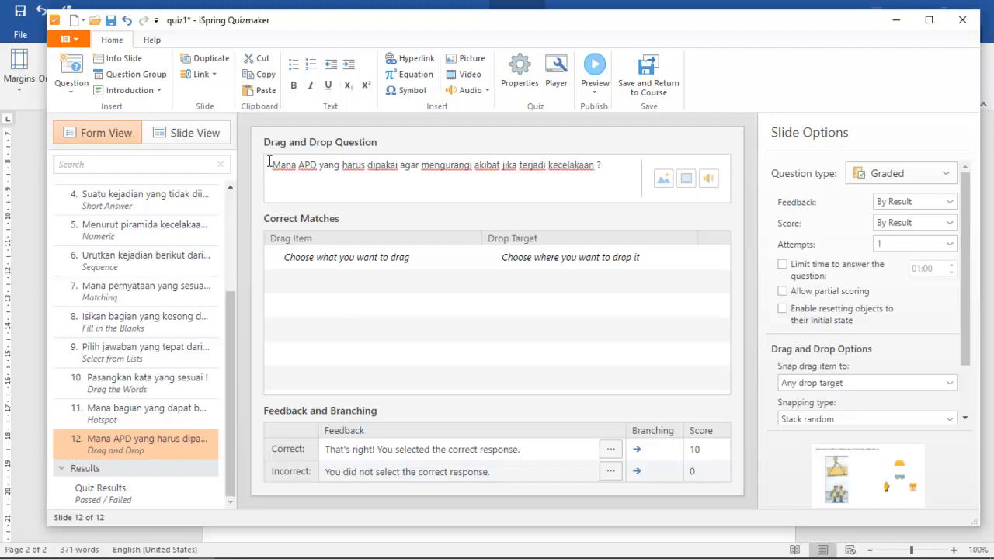
Add a correct match for question 12 with the helmet (Picture 4) dropped on the hanging-load picture (Picture 2)
left_click(355, 262)
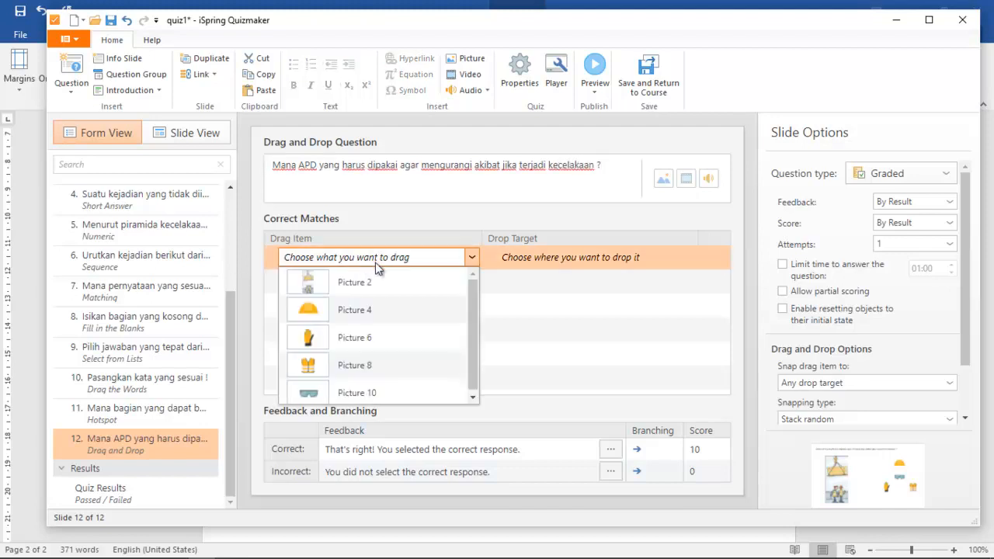
left_click(521, 257)
left_click(571, 286)
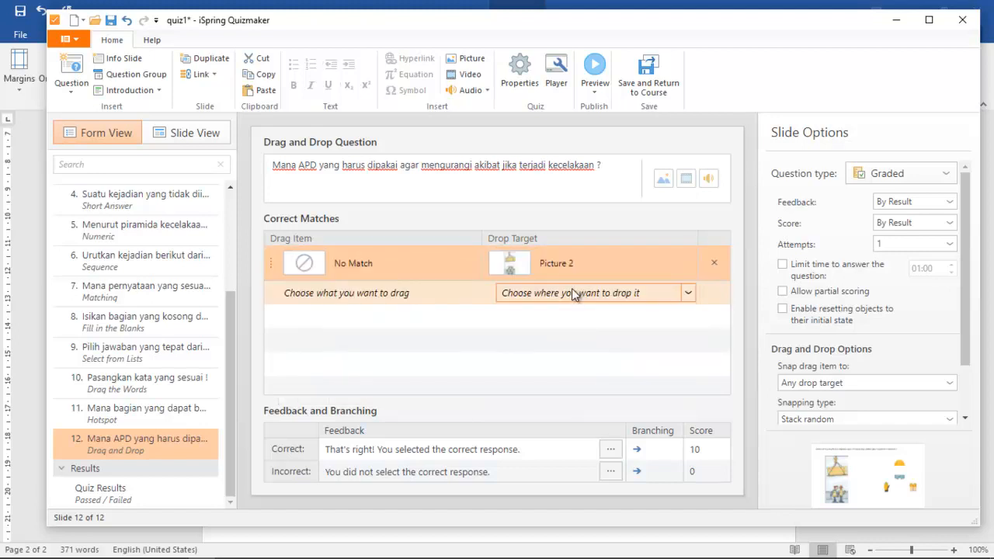
left_click(379, 264)
left_click(455, 268)
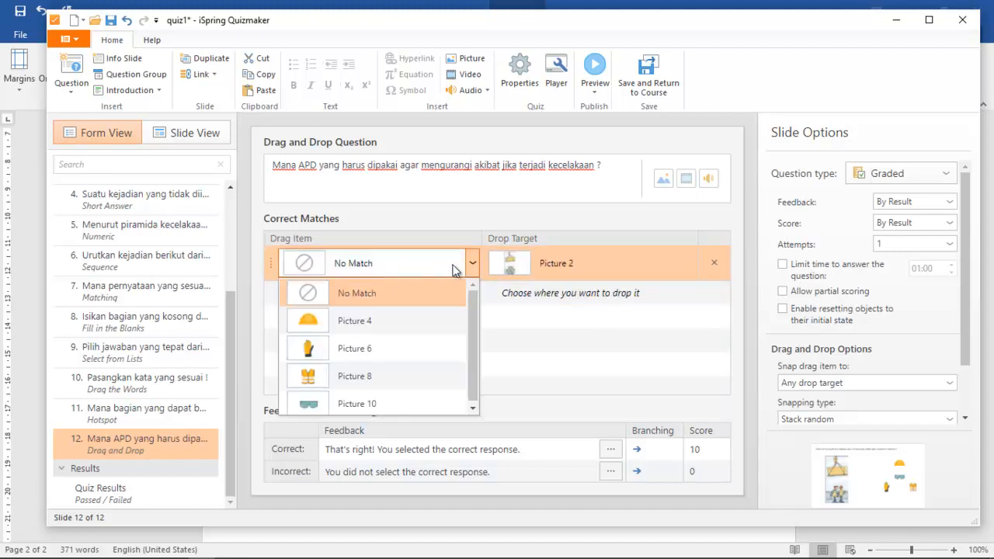
left_click(367, 323)
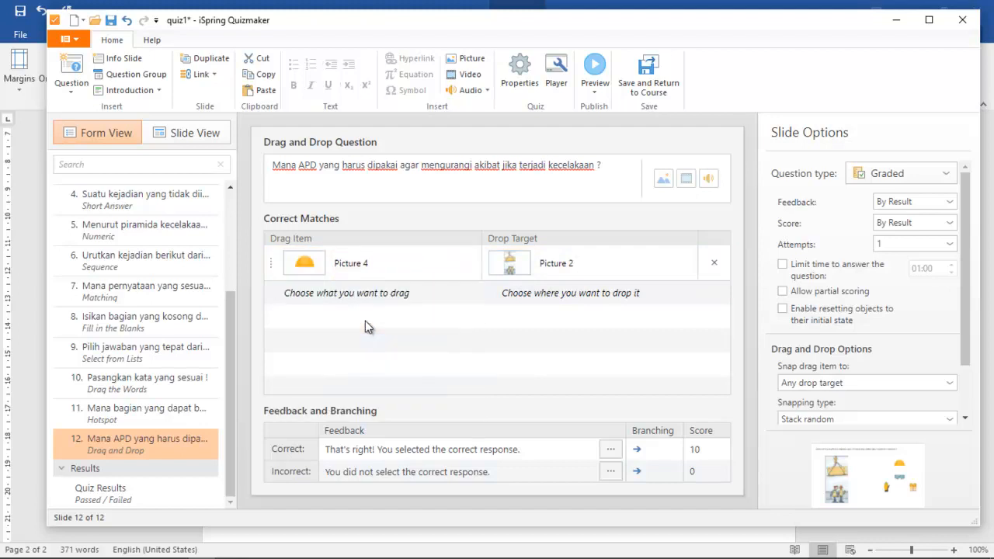
Add the glove, safety vest and goggles as drag items without a match, and set the vest's drop target to the hanging-load picture, Picture 2
left_click(424, 293)
left_click(414, 326)
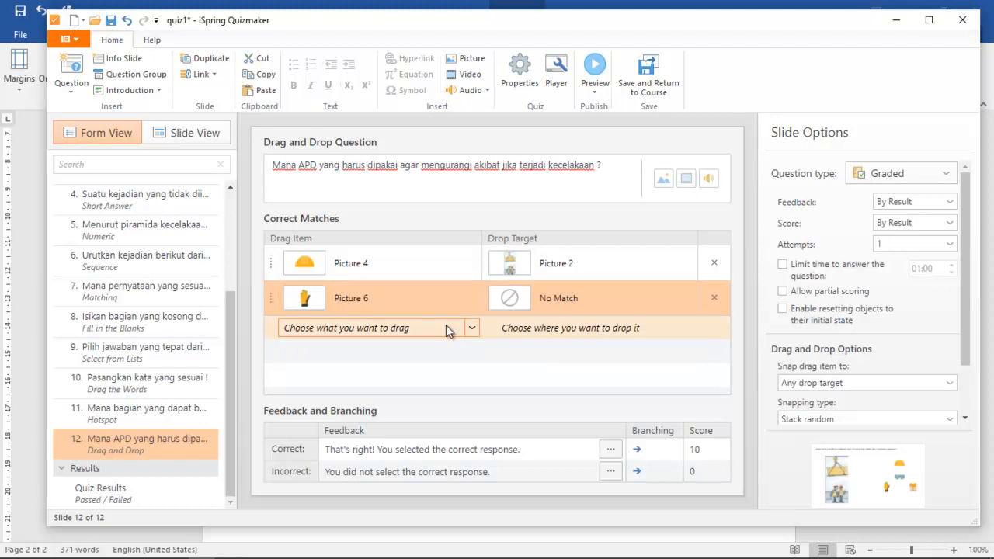
left_click(446, 324)
left_click(434, 355)
left_click(436, 363)
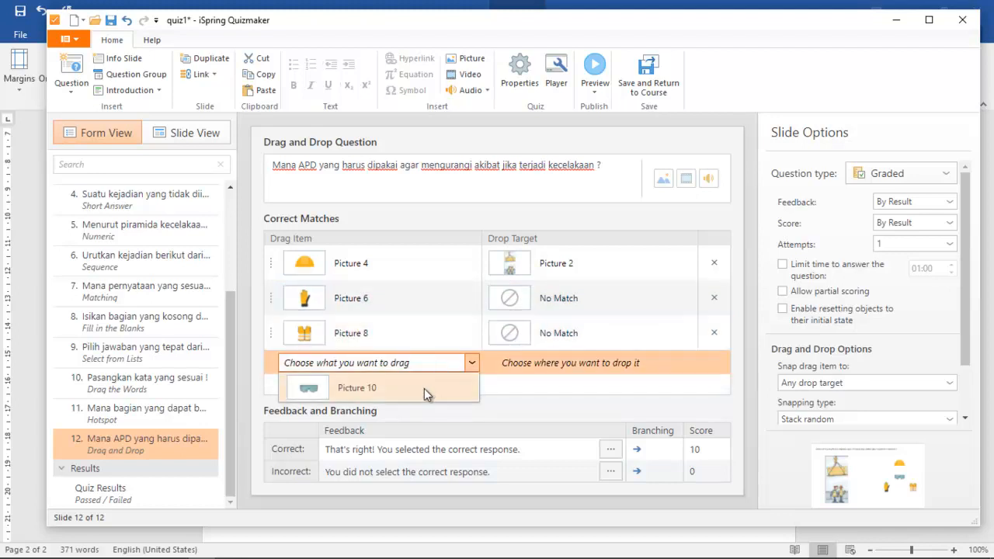
left_click(424, 388)
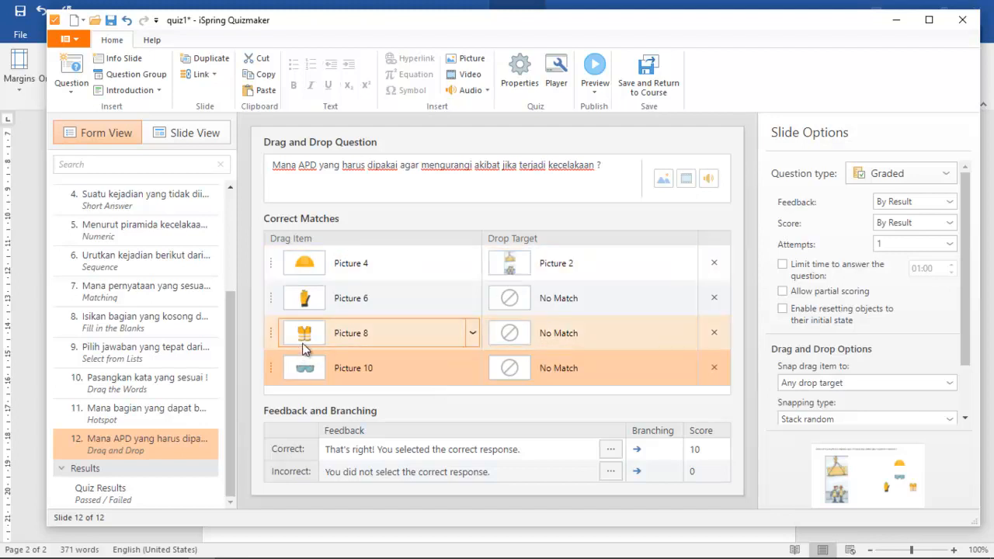
left_click(688, 333)
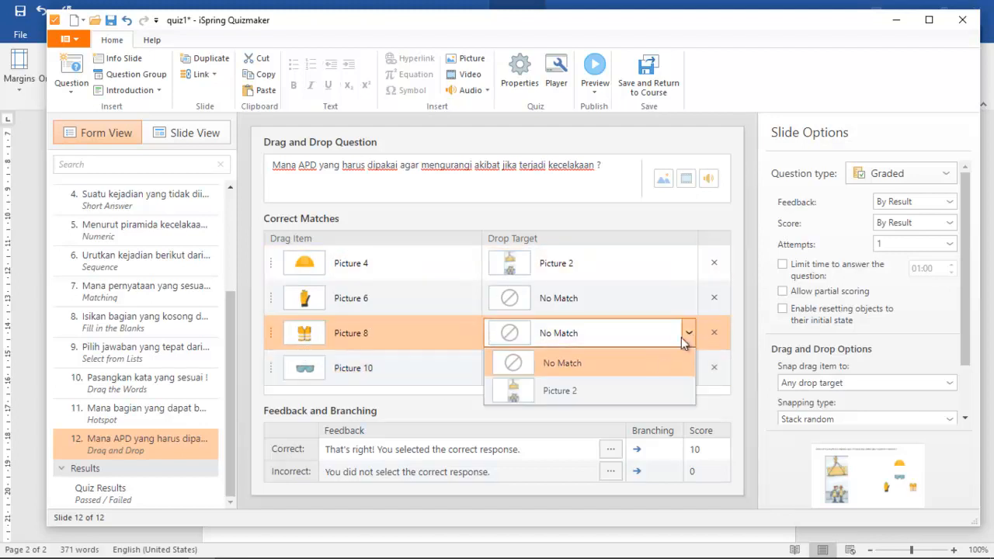
left_click(623, 387)
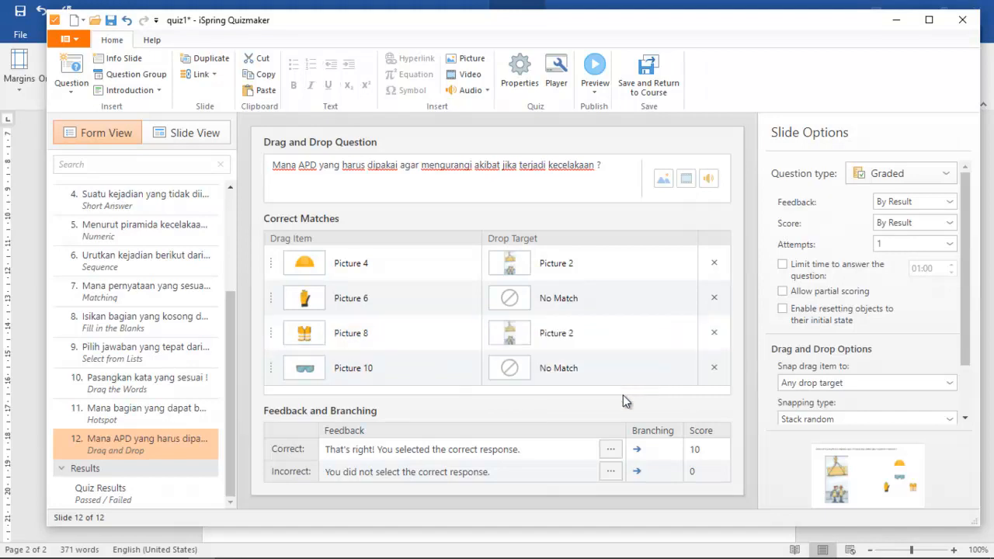
Set question 12's feedback to None and enable its answer time limit of 01:00
left_click(317, 300)
left_click(901, 202)
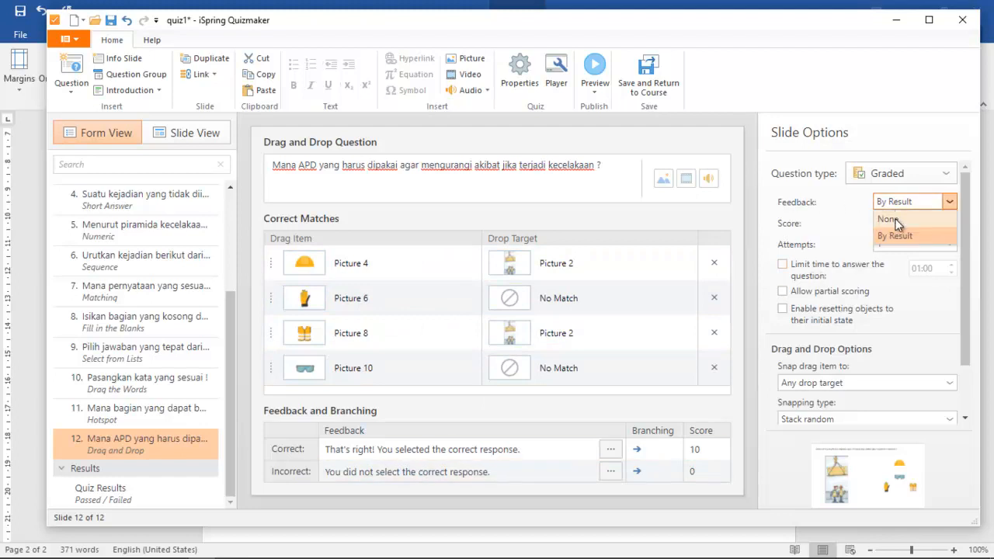
left_click(895, 222)
left_click(808, 269)
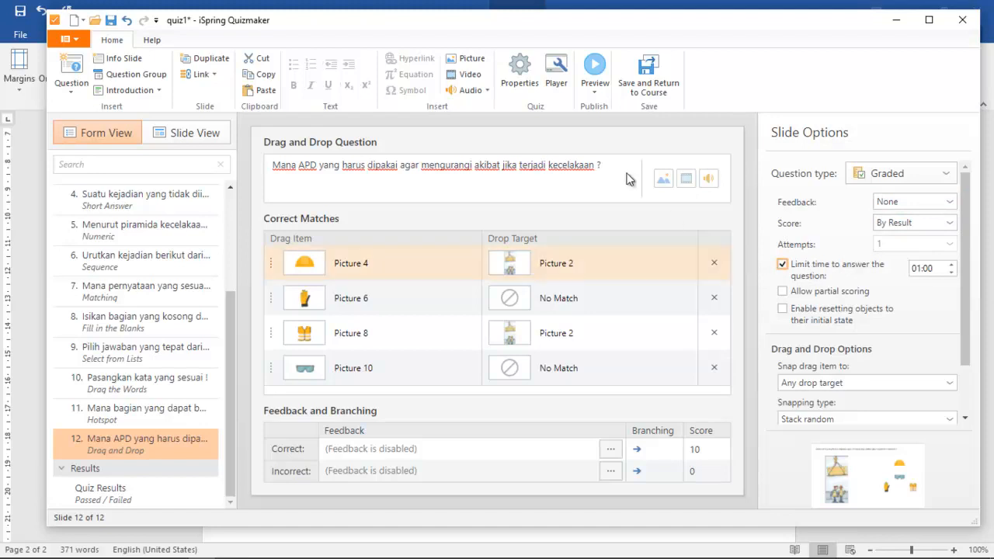
scroll(887, 411, "down", 3)
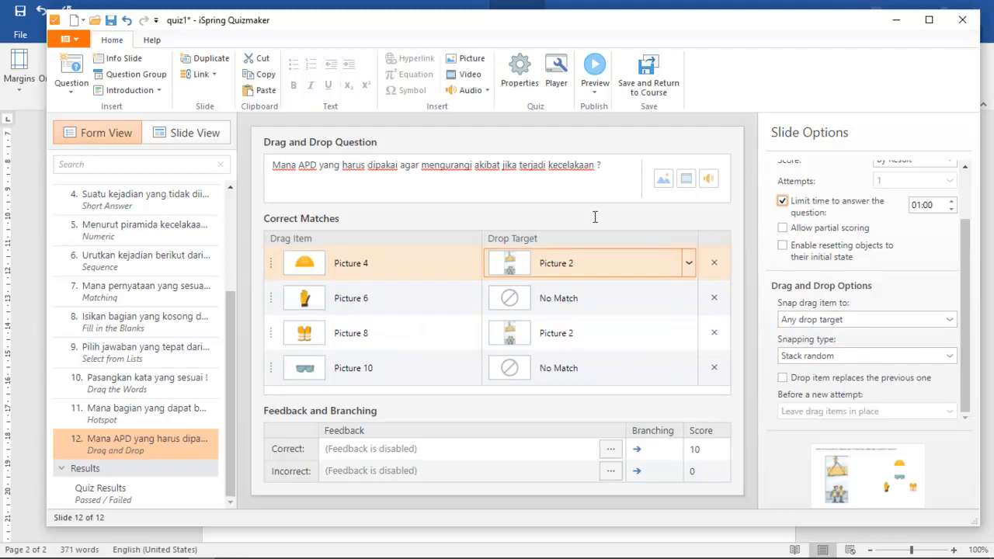
Preview question 12, place the helmet and the safety vest on the hanging-load picture, submit the answer and close the preview
left_click(597, 86)
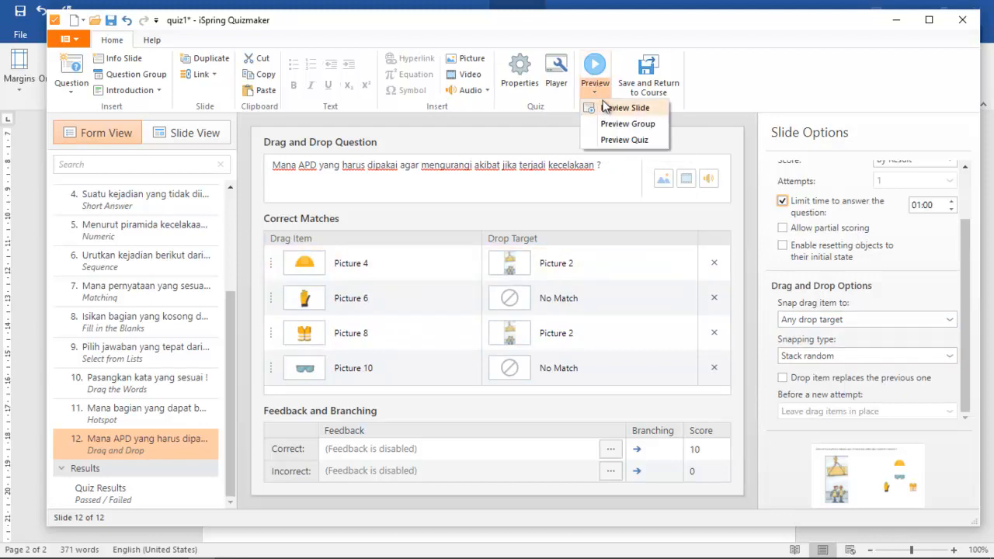
left_click(604, 105)
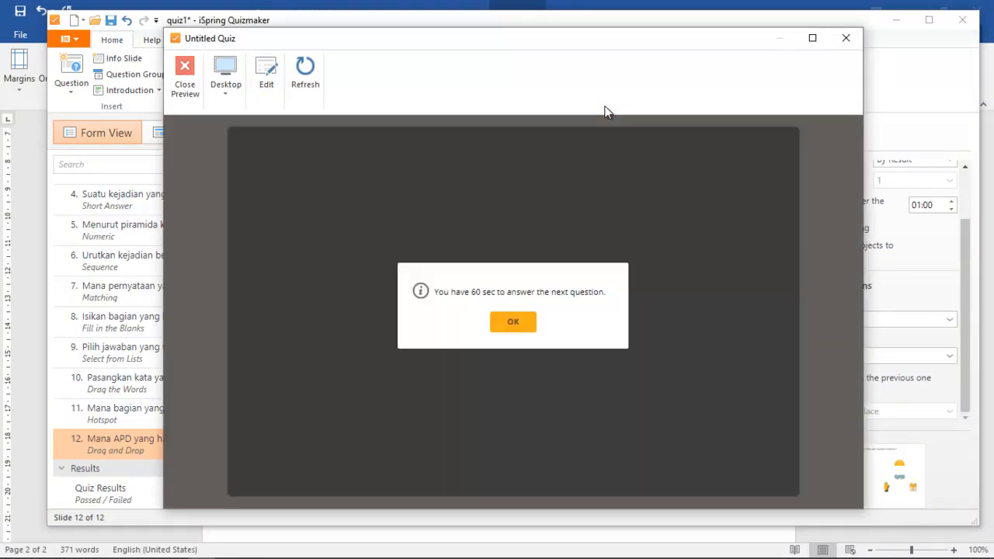
left_click(522, 323)
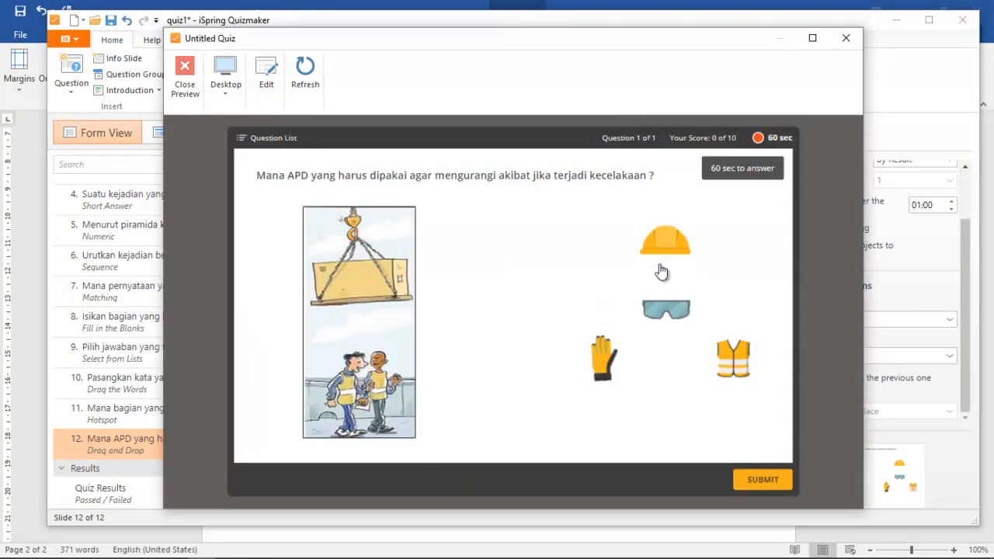
left_click_drag(665, 247, 378, 350)
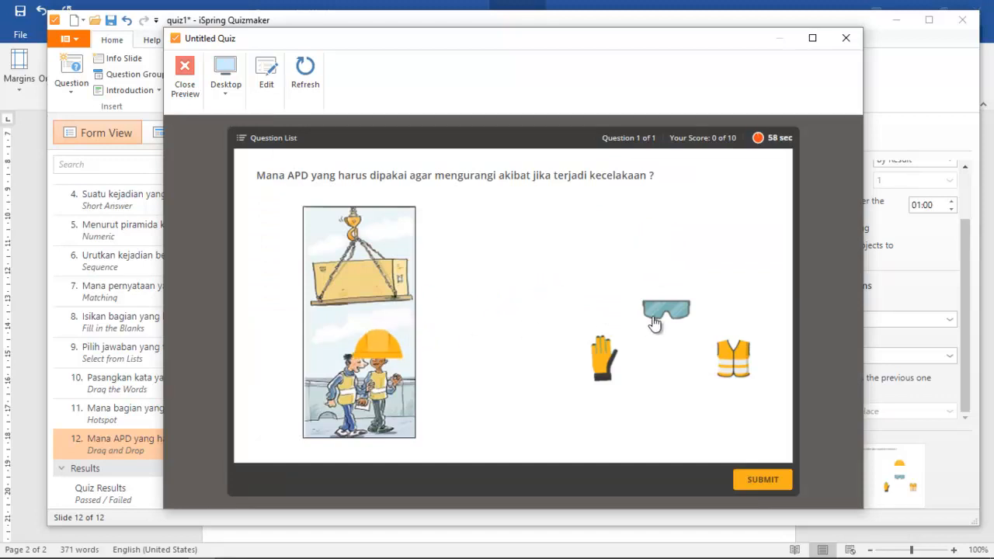
left_click_drag(722, 351, 368, 397)
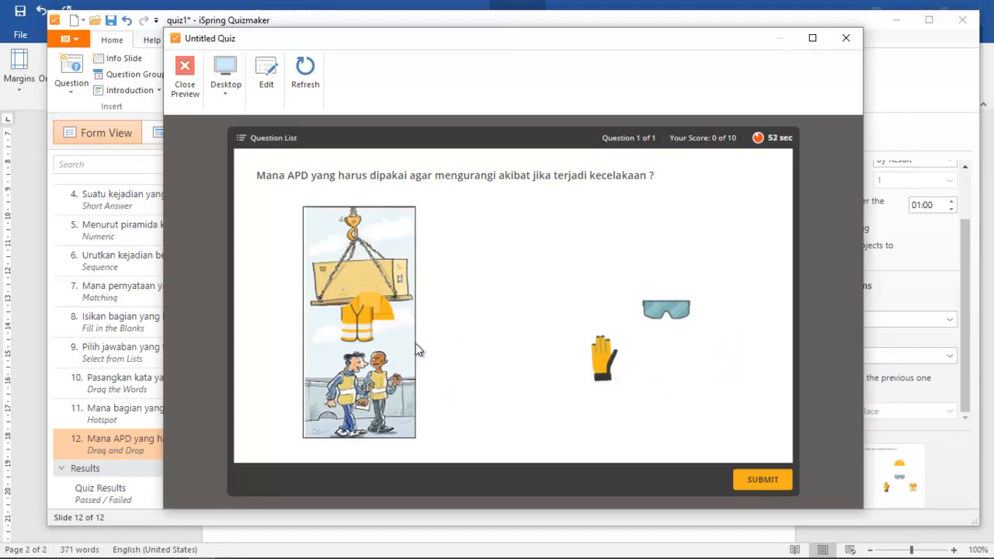
left_click(748, 480)
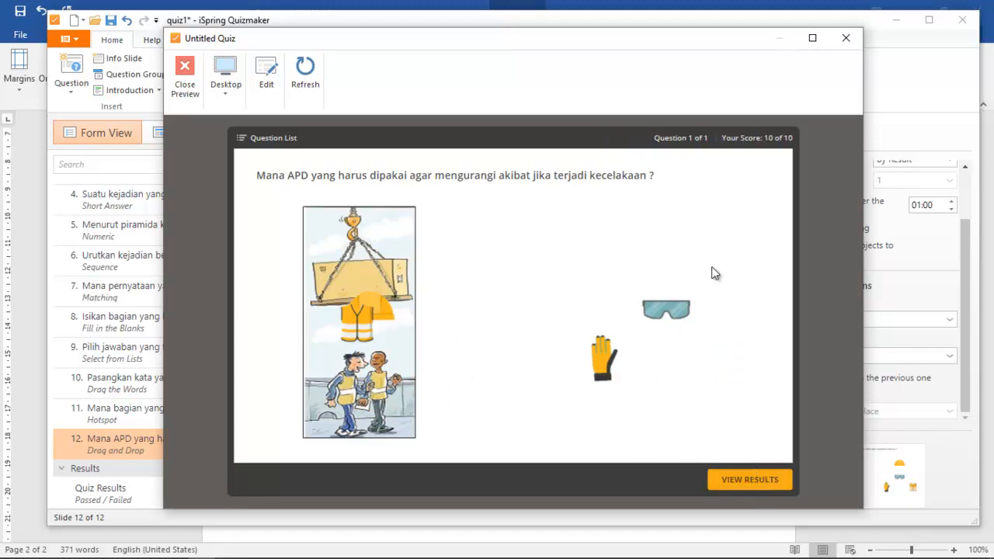
left_click(183, 73)
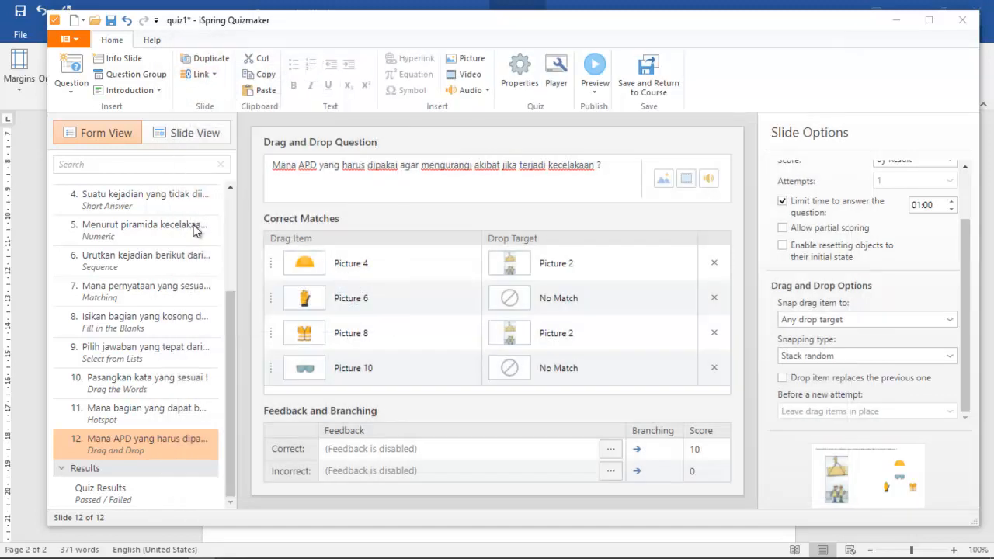
Add an essay question with the text "Apa makna gambar Roda Gigi berwarna hijau bergerigi 11 pada lambang K3 ?" copied from the Word document
left_click(74, 86)
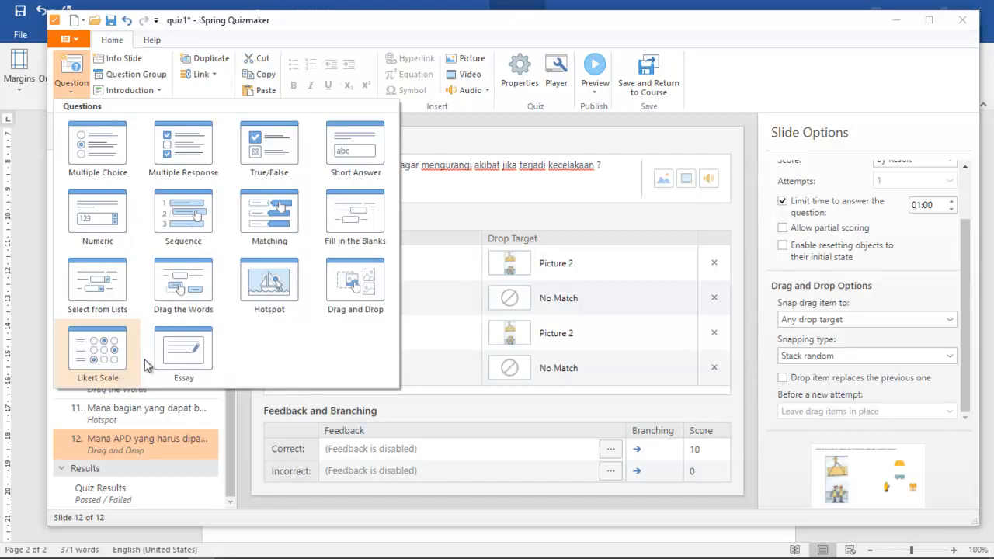
left_click(198, 357)
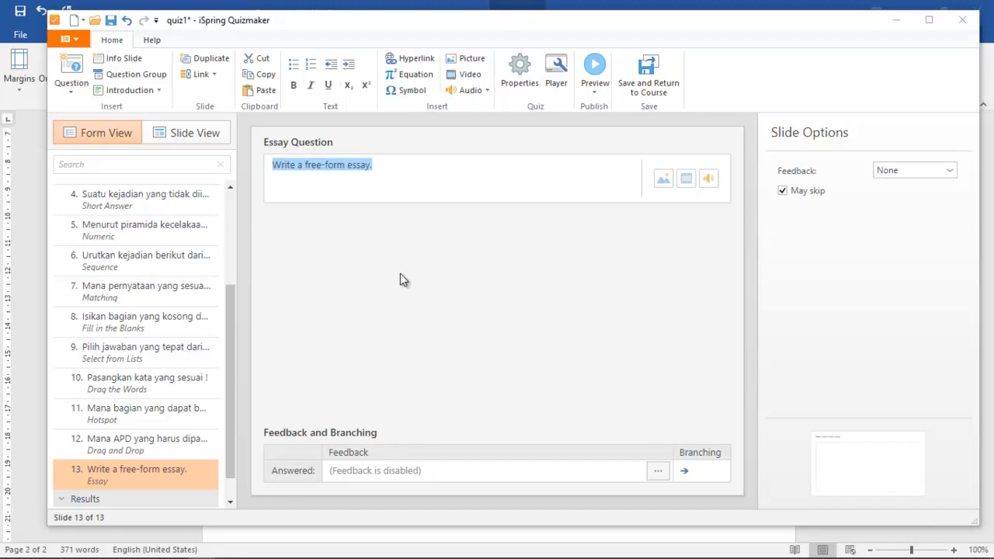
key("alt+Tab")
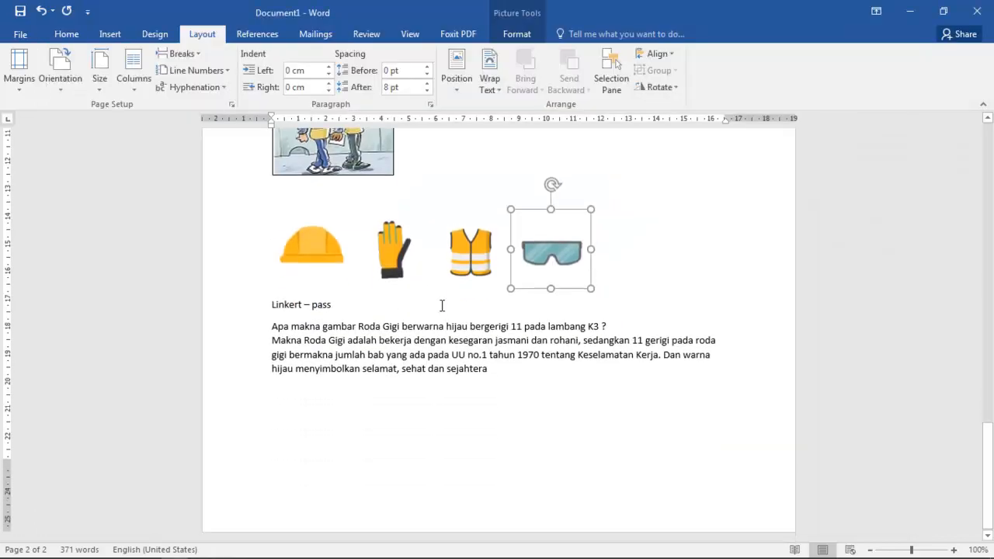
left_click_drag(272, 323, 610, 322)
key("ctrl+c")
key("alt+Tab")
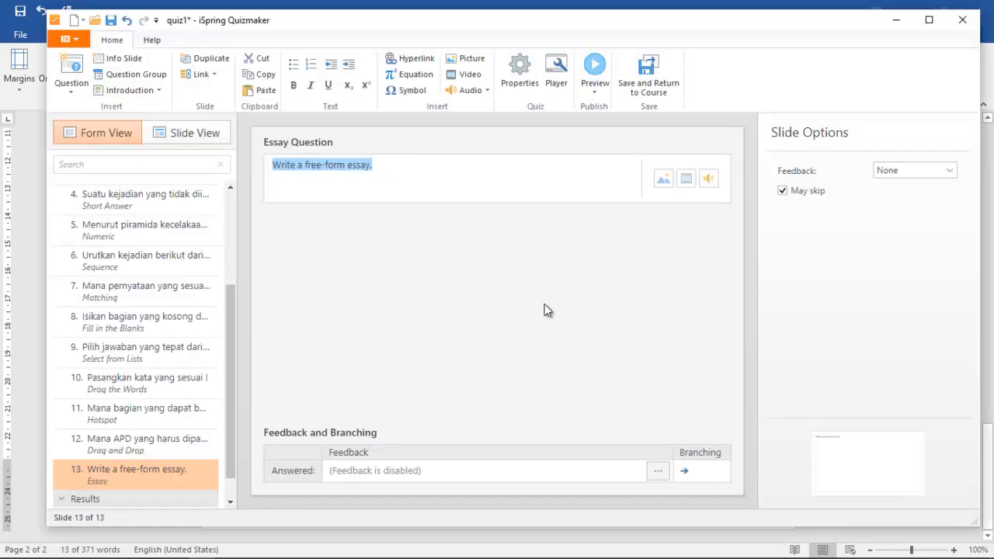
key("ctrl+v")
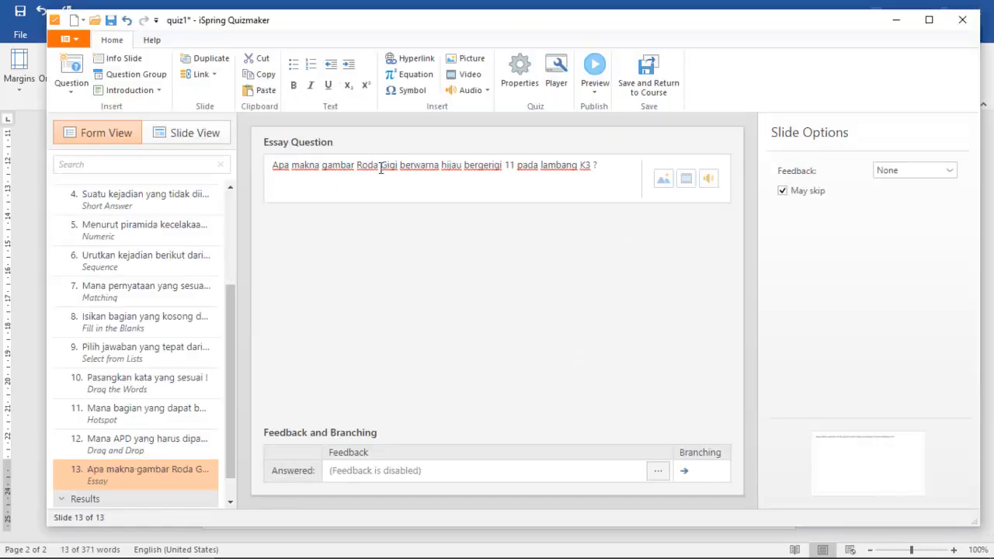
left_click(441, 313)
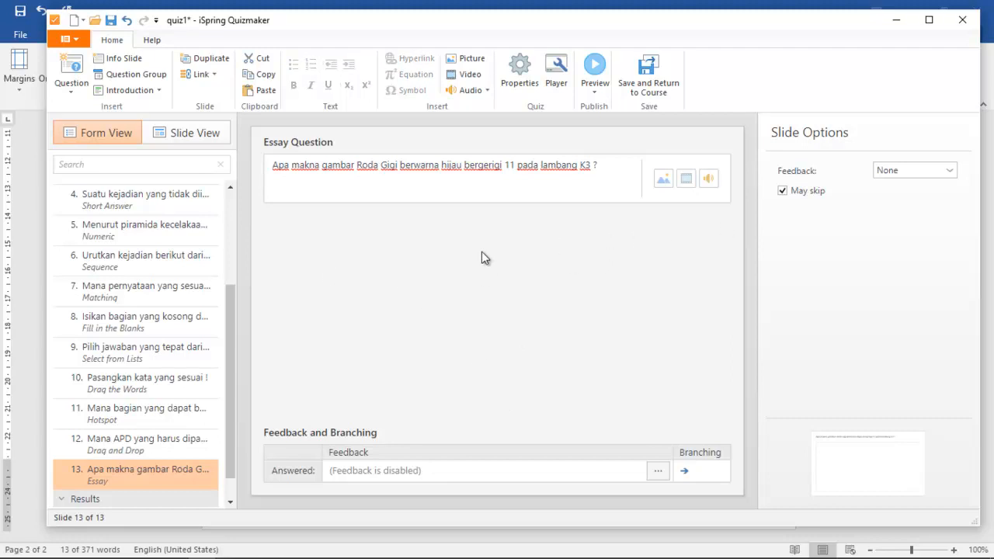
left_click(950, 172)
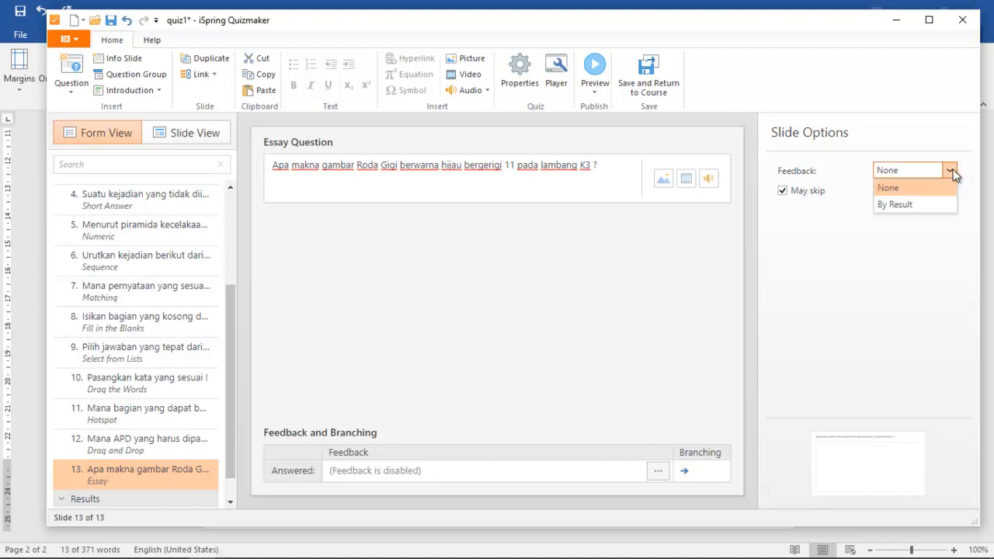
left_click(623, 283)
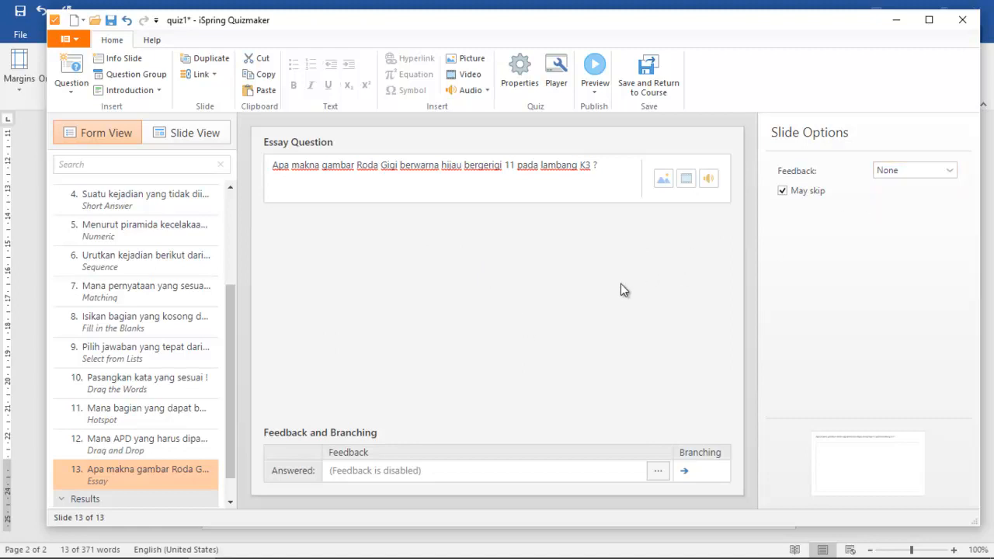
left_click(685, 470)
Preview the essay question, answer it with the "Makna Roda Gigi" paragraph copied from the Word document, submit it and close the preview
left_click(594, 91)
left_click(607, 110)
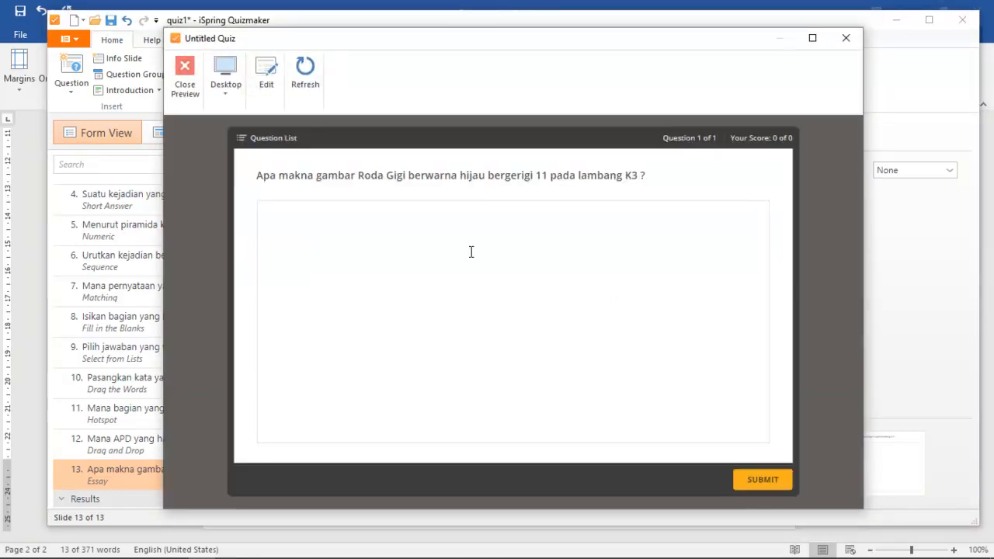
left_click(445, 243)
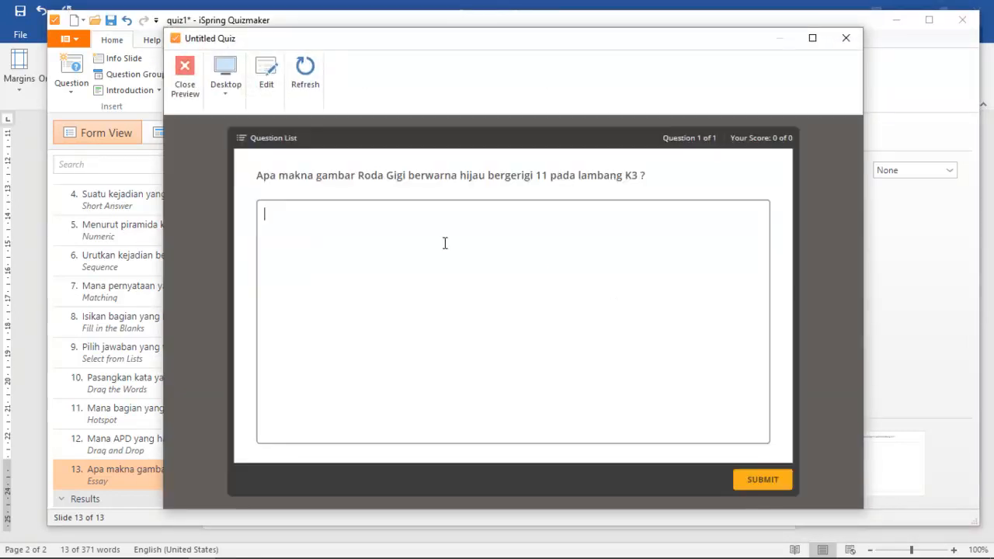
key("alt+Tab")
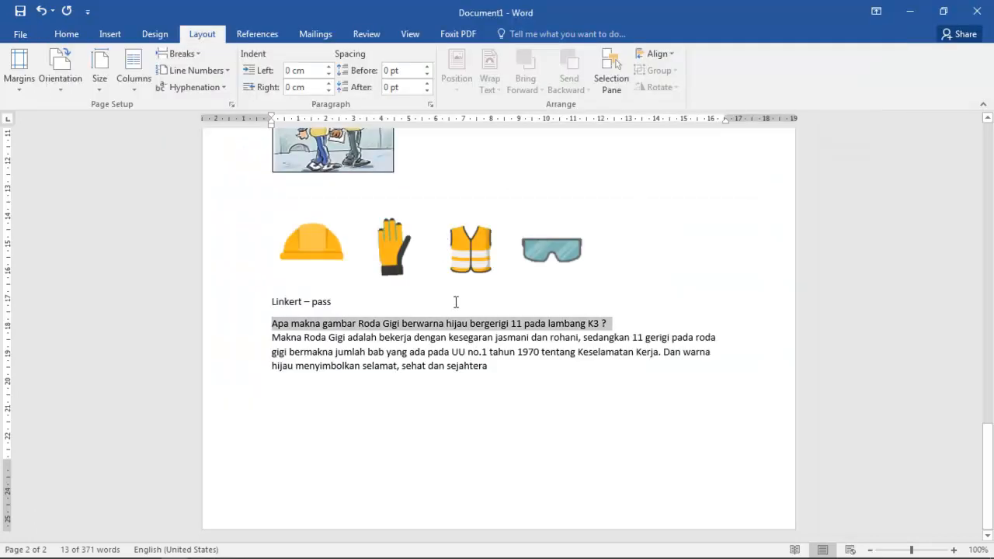
left_click(276, 342)
left_click_drag(276, 342, 492, 364)
key("ctrl+c")
key("alt+Tab")
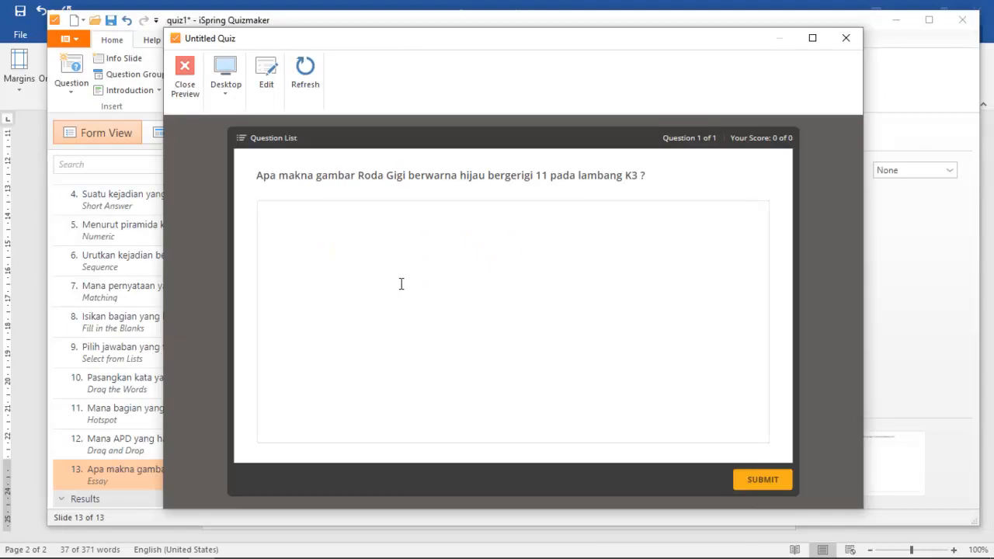
key("ctrl+v")
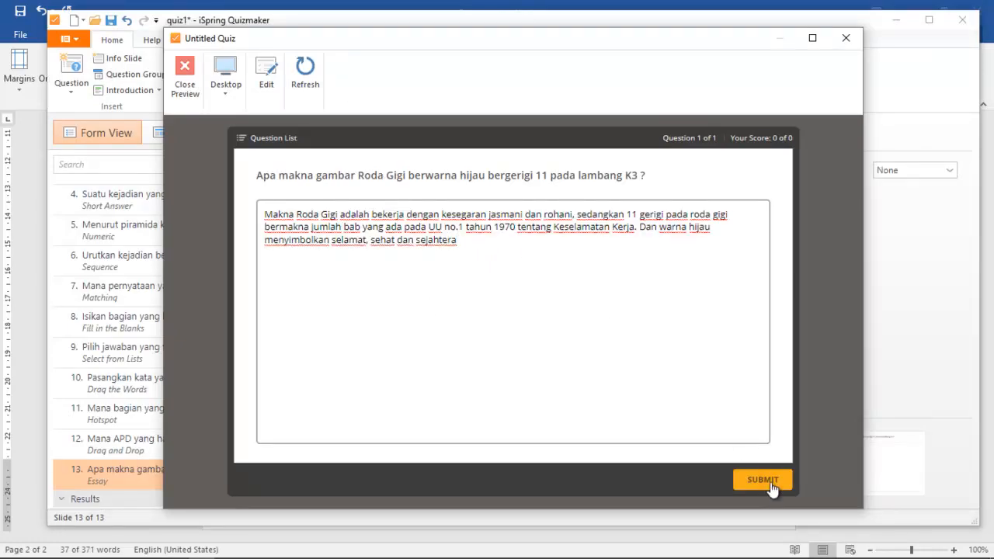
left_click(770, 485)
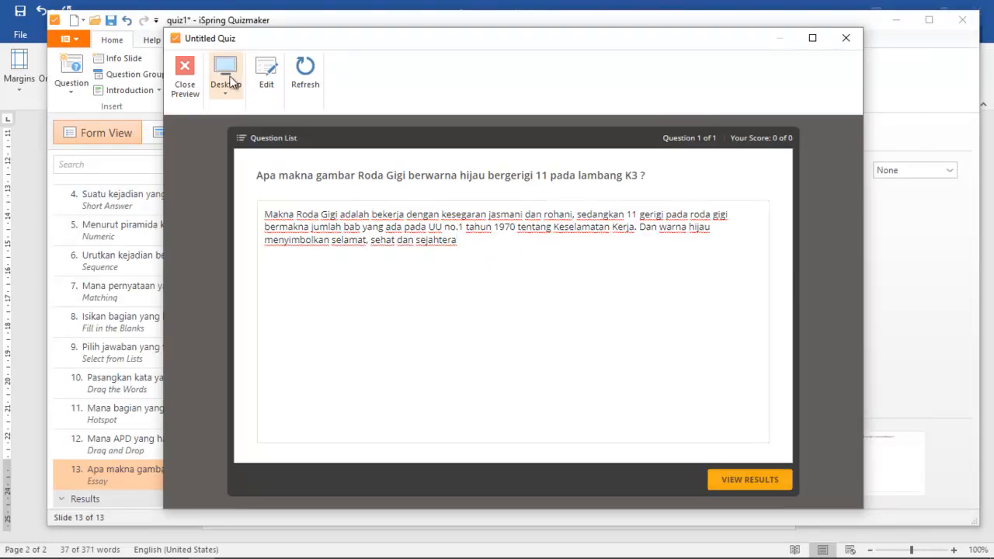
left_click(192, 75)
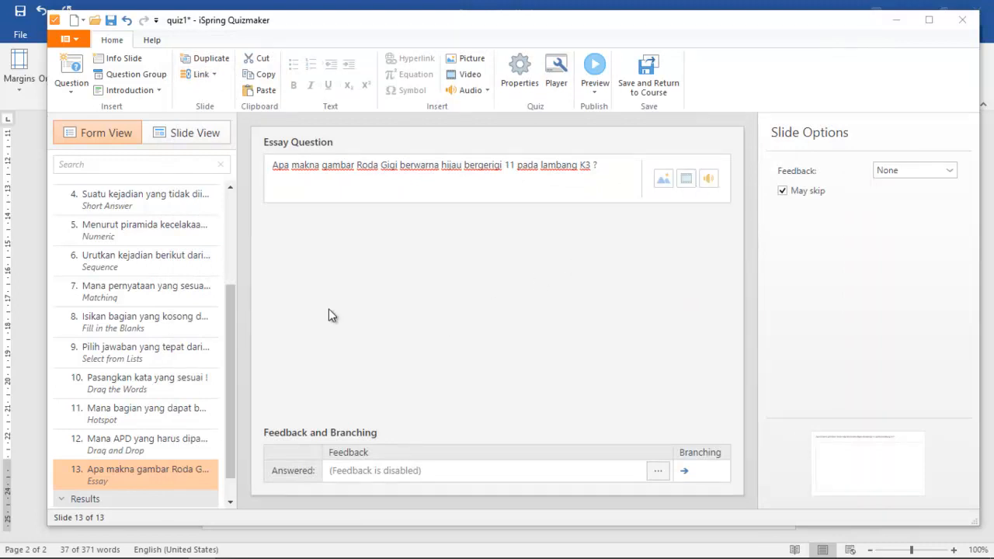
scroll(179, 371, "up", 4)
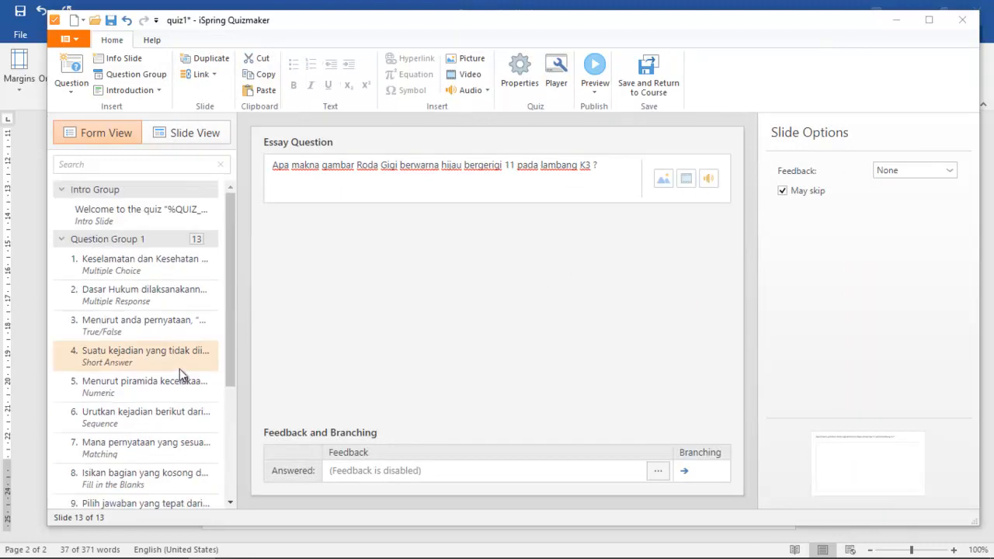
scroll(179, 369, "down", 4)
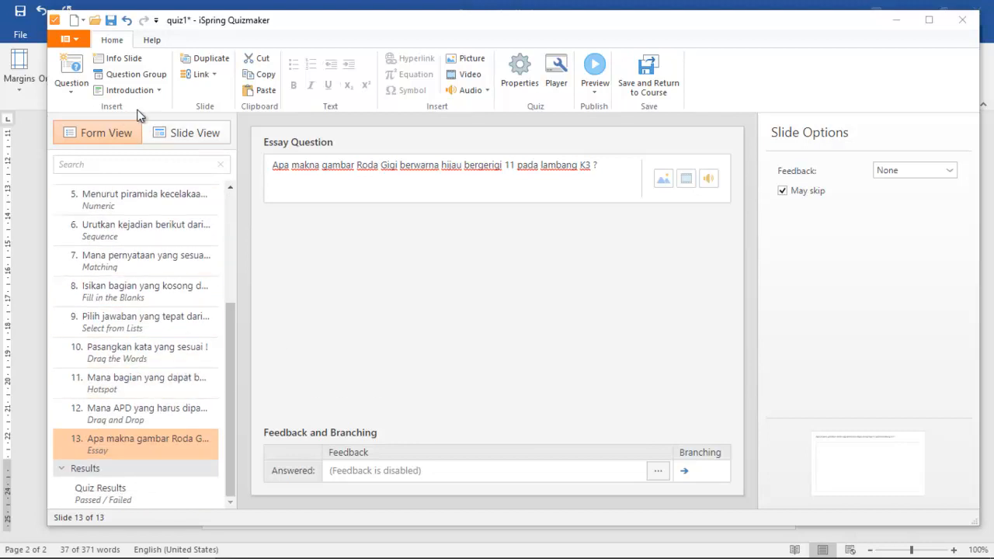
left_click(69, 92)
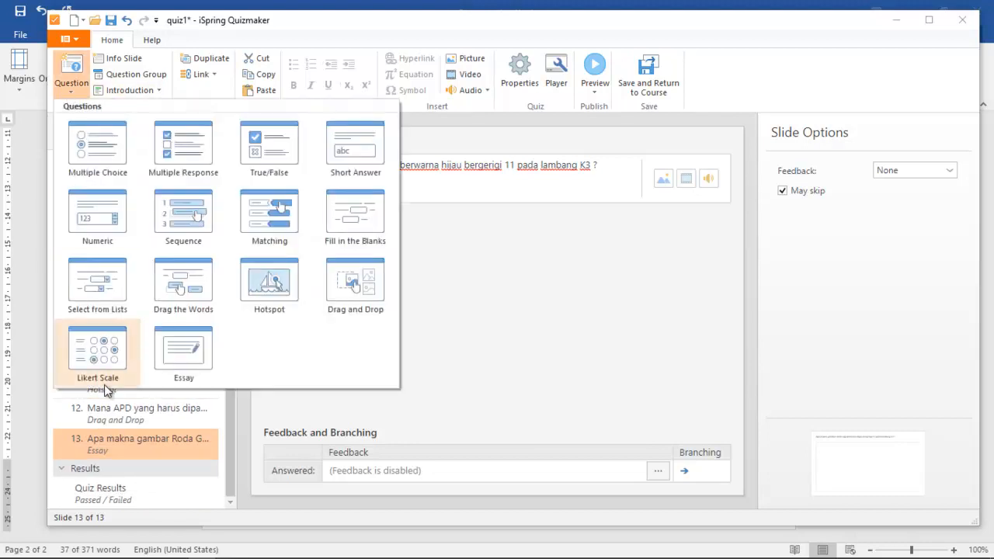
left_click(518, 361)
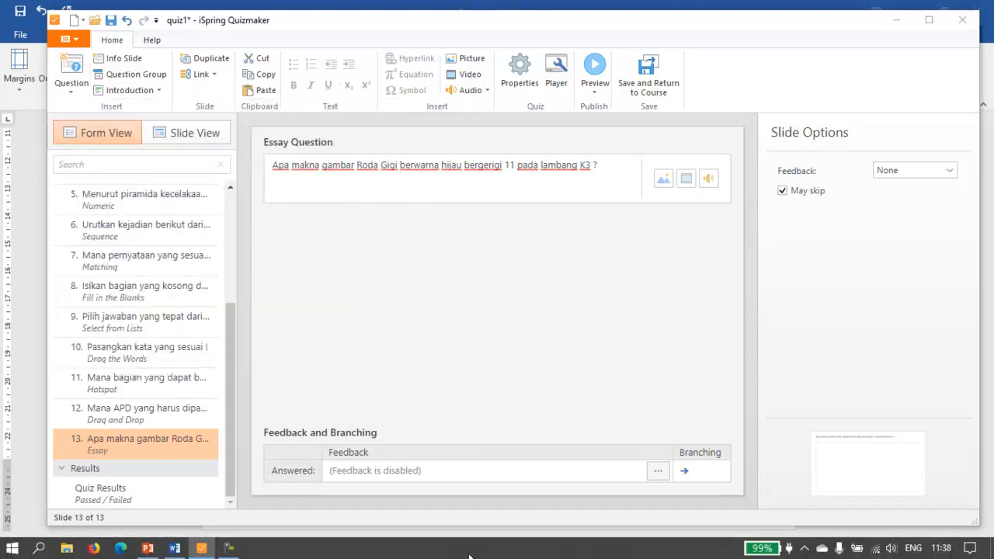